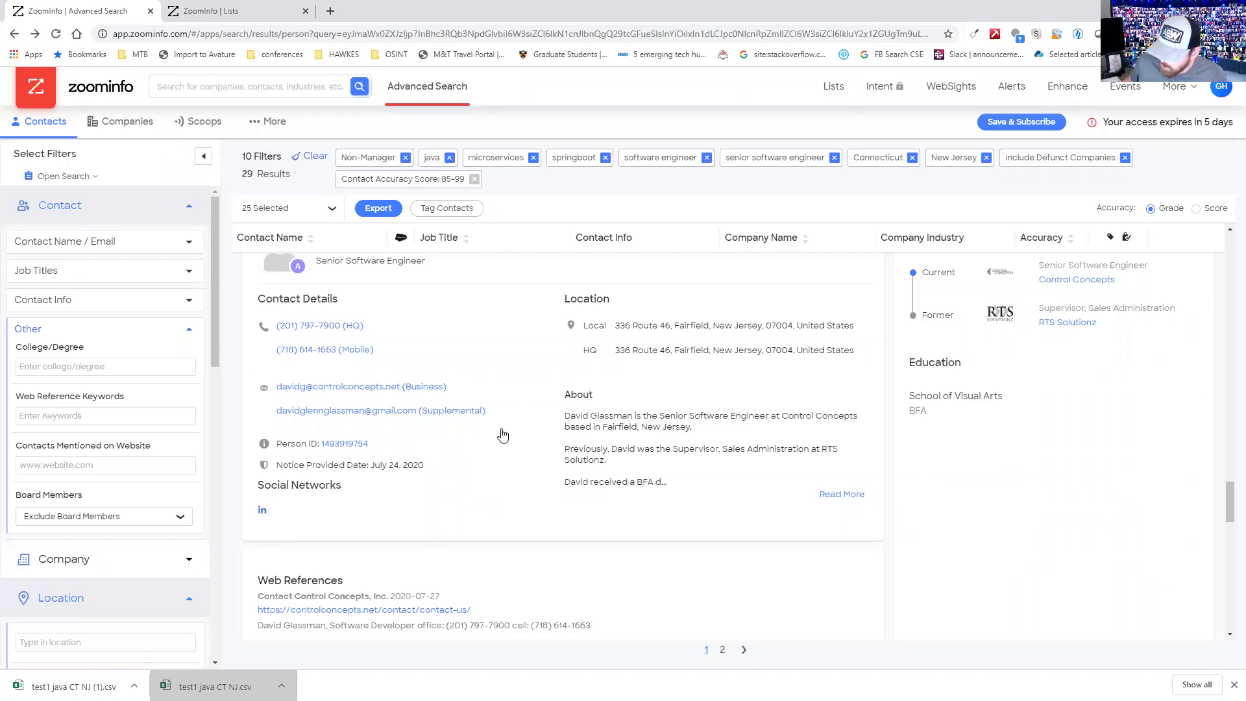
- Scroll through the ZoomInfo contact results list to review the listed engineers
scroll(498, 392, "up", 8)
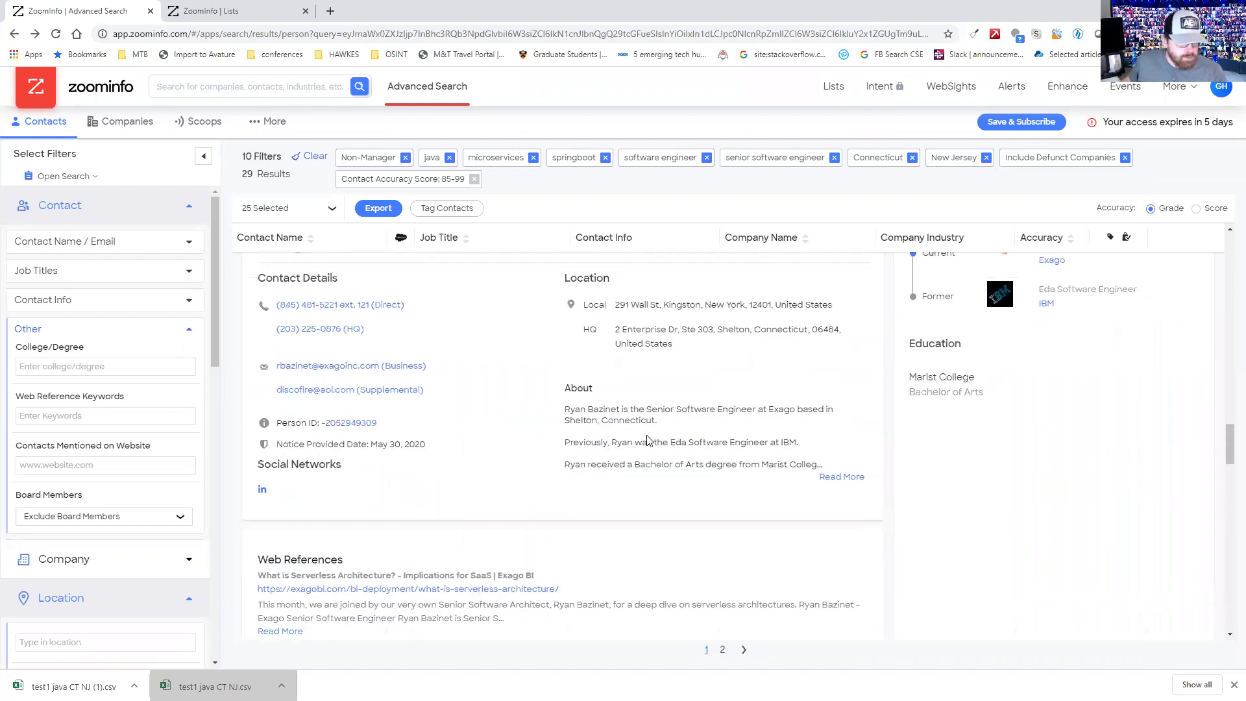
scroll(515, 328, "up", 15)
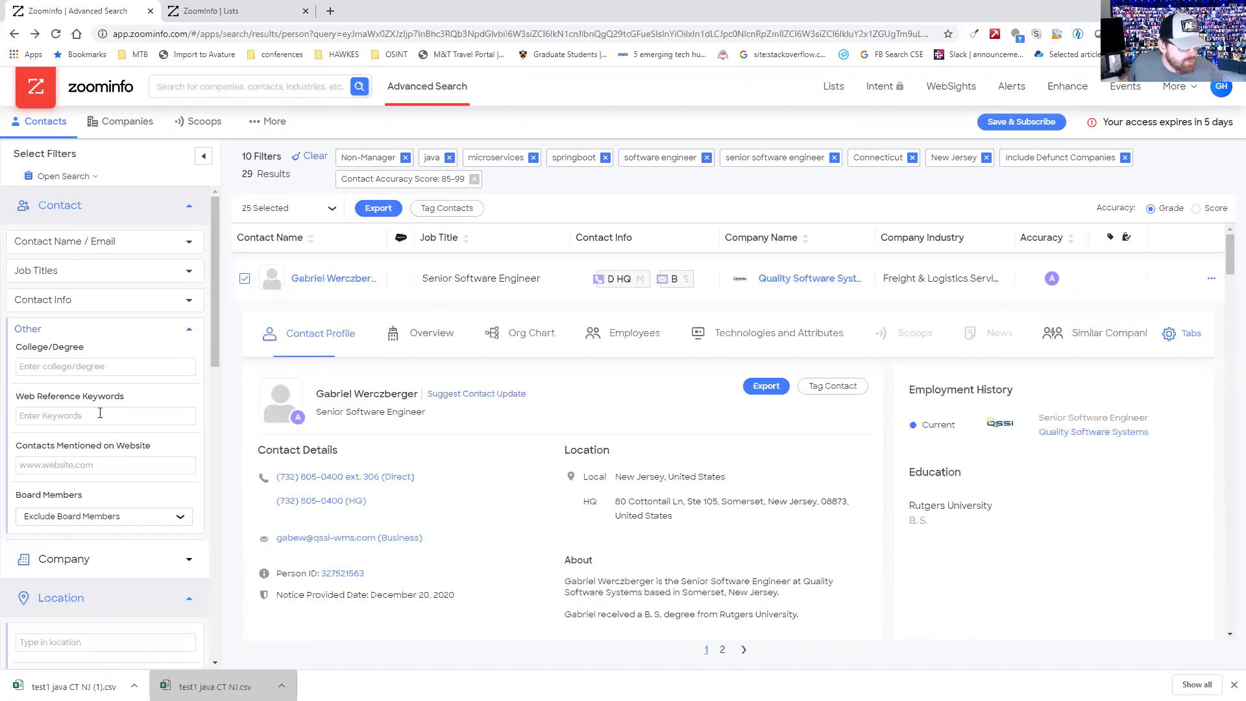
scroll(99, 413, "down", 10)
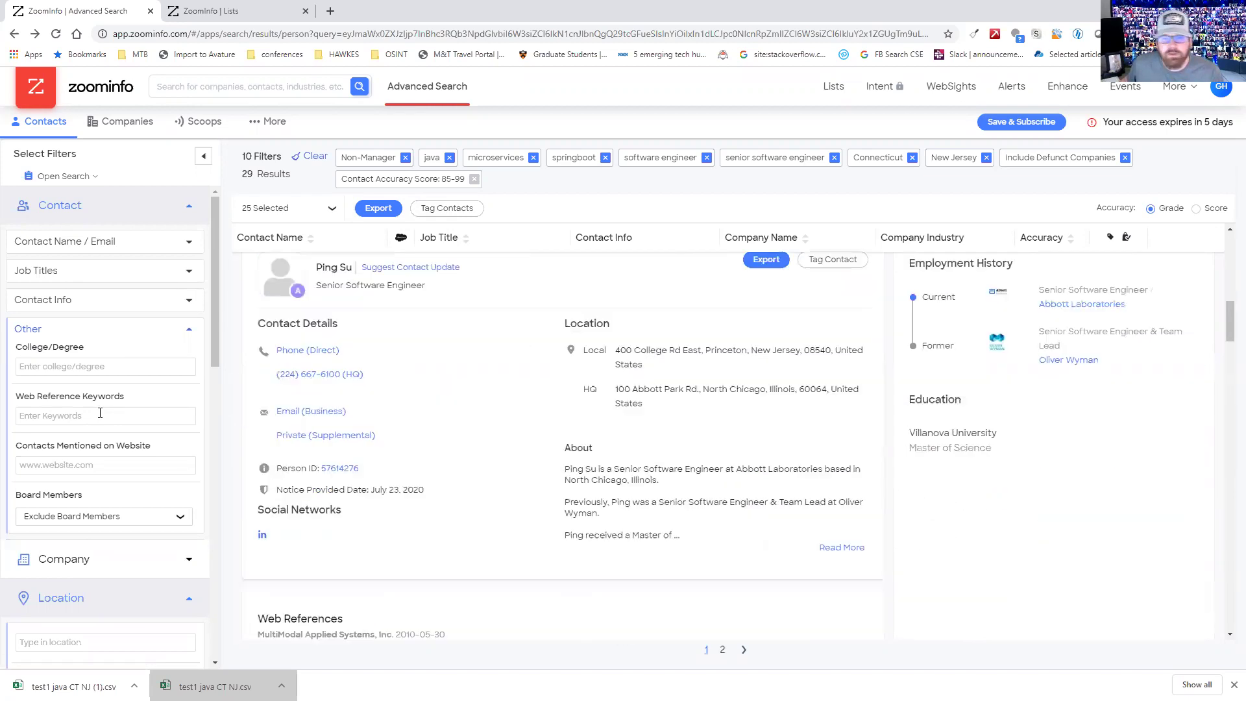
scroll(100, 413, "down", 10)
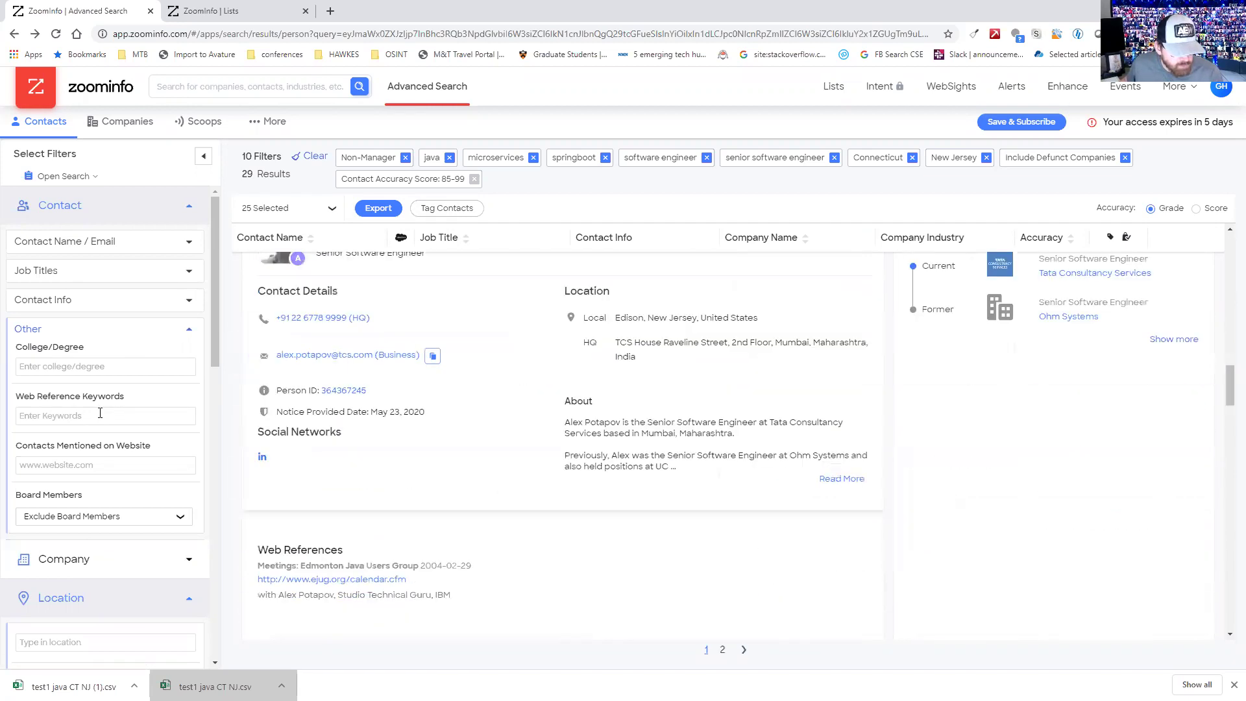
scroll(100, 412, "down", 10)
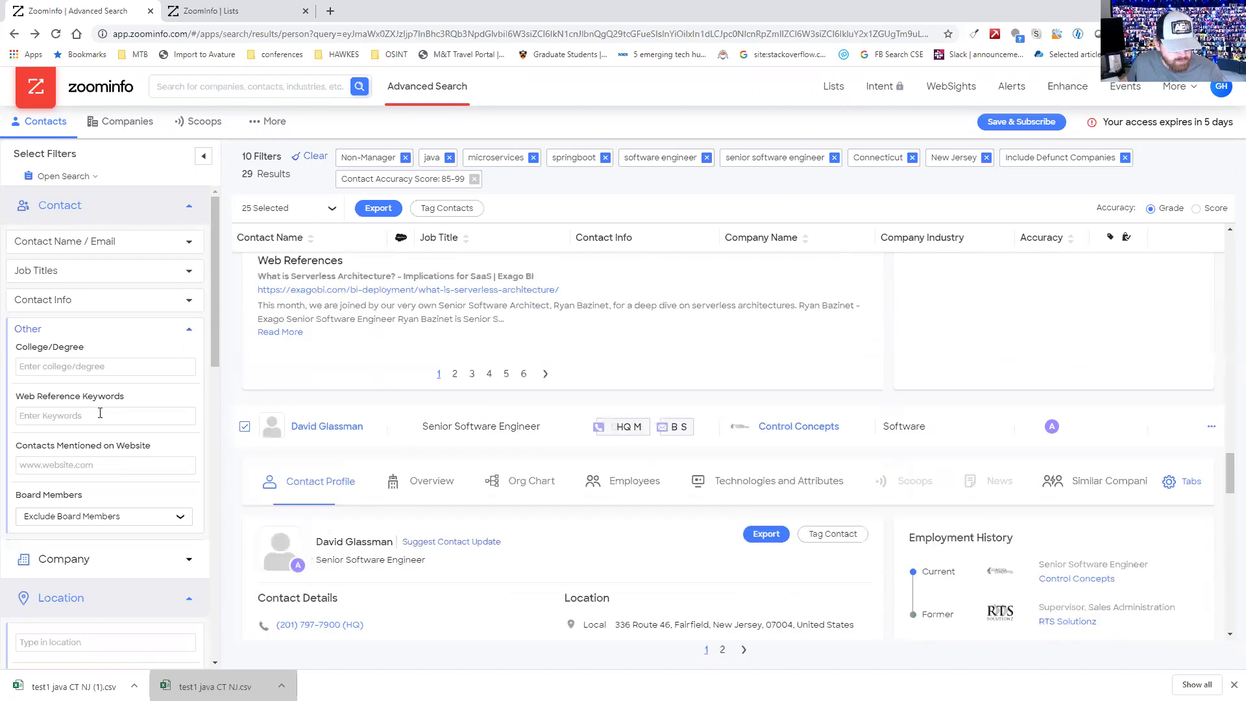
scroll(100, 413, "down", 10)
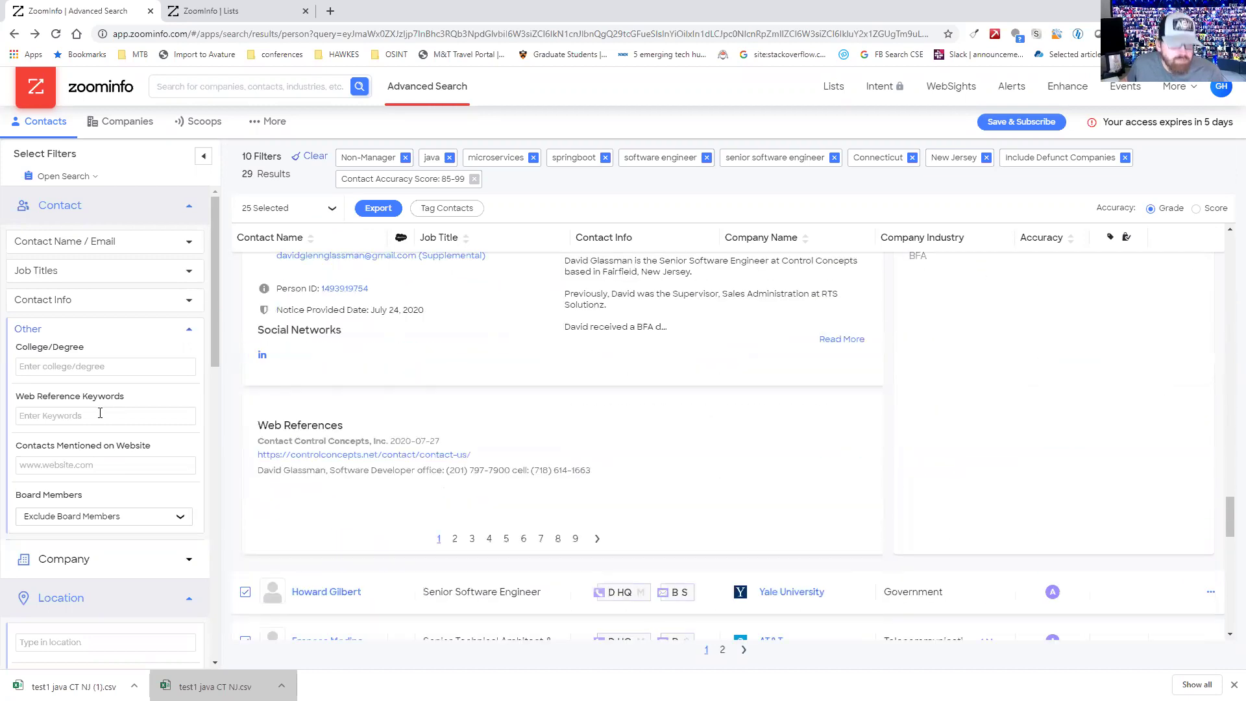
scroll(529, 598, "down", 15)
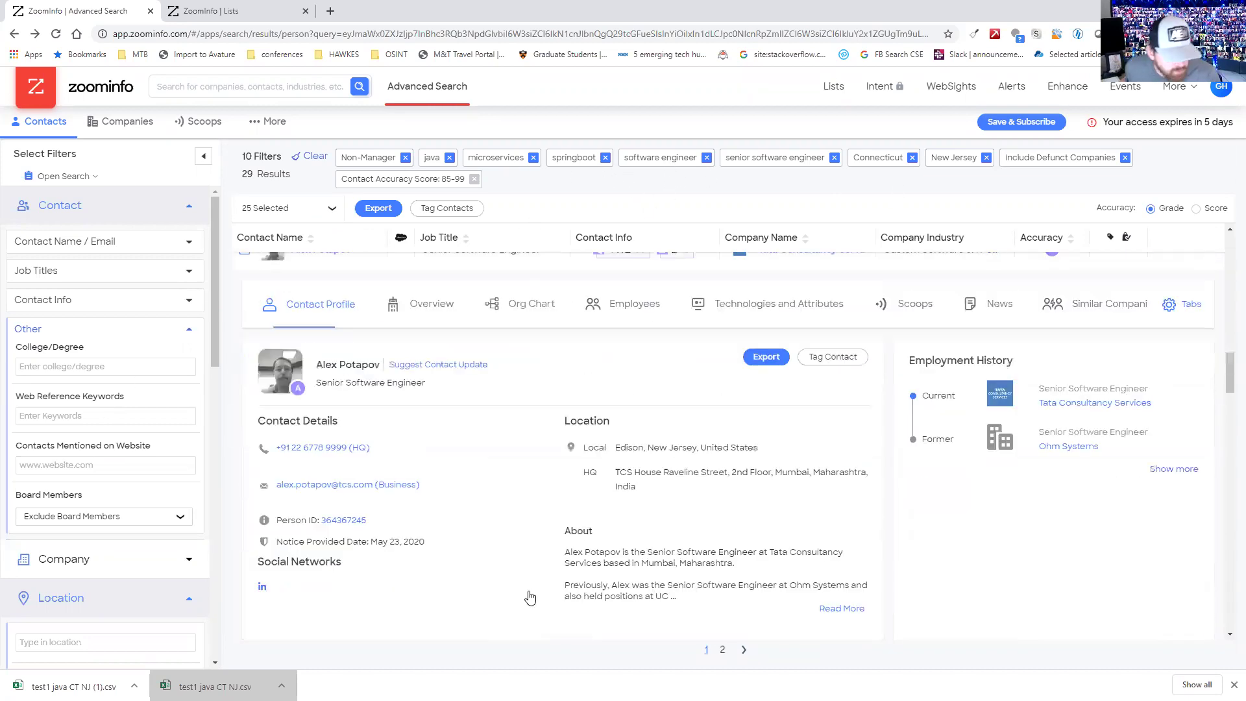
scroll(425, 401, "down", 15)
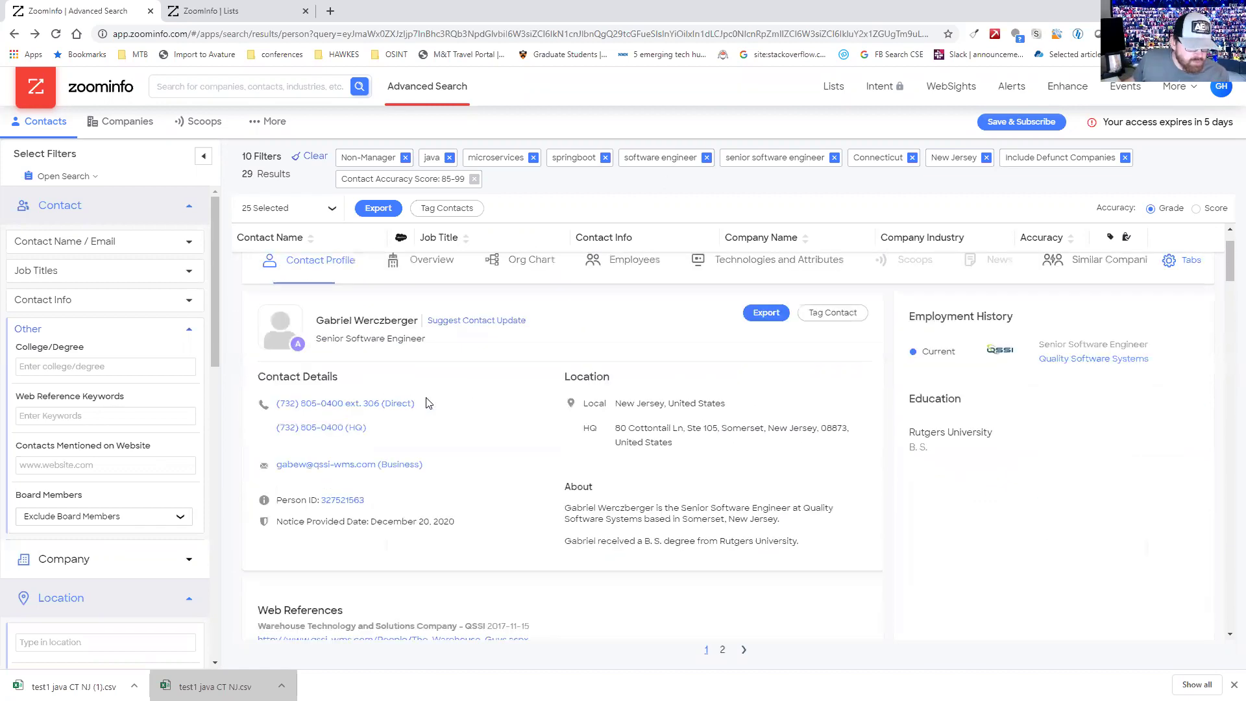
scroll(425, 401, "up", 1)
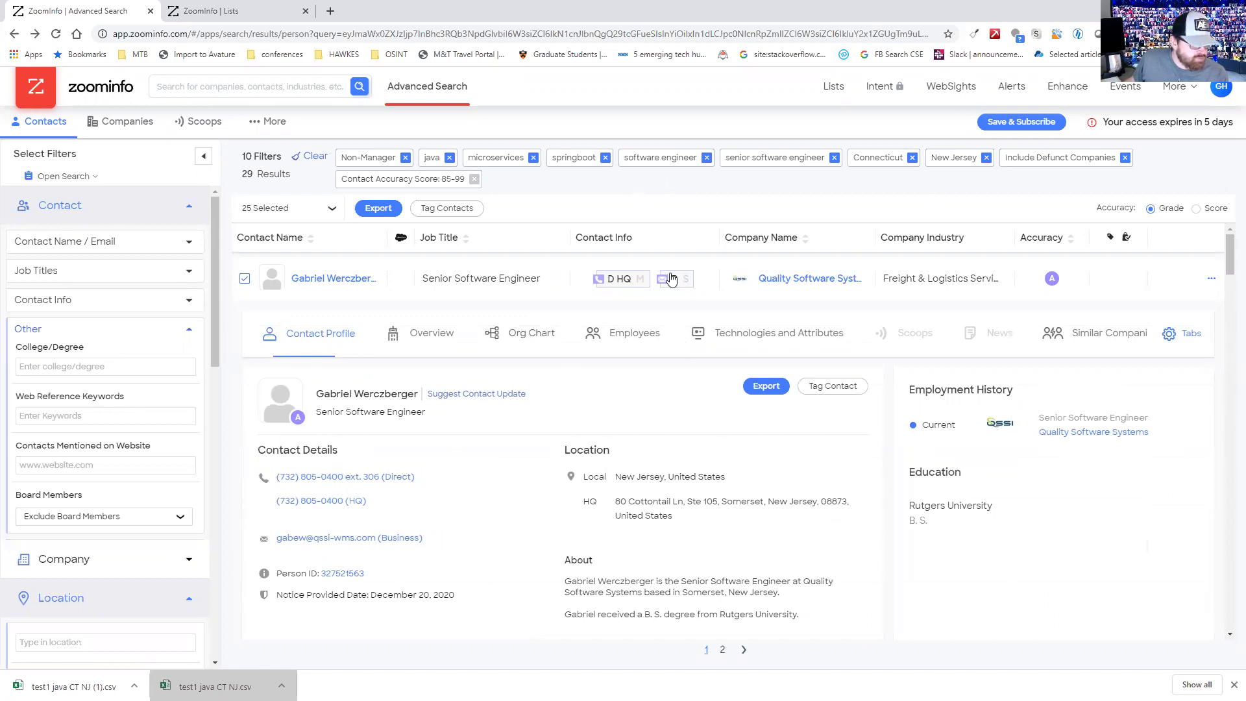
scroll(104, 421, "down", 10)
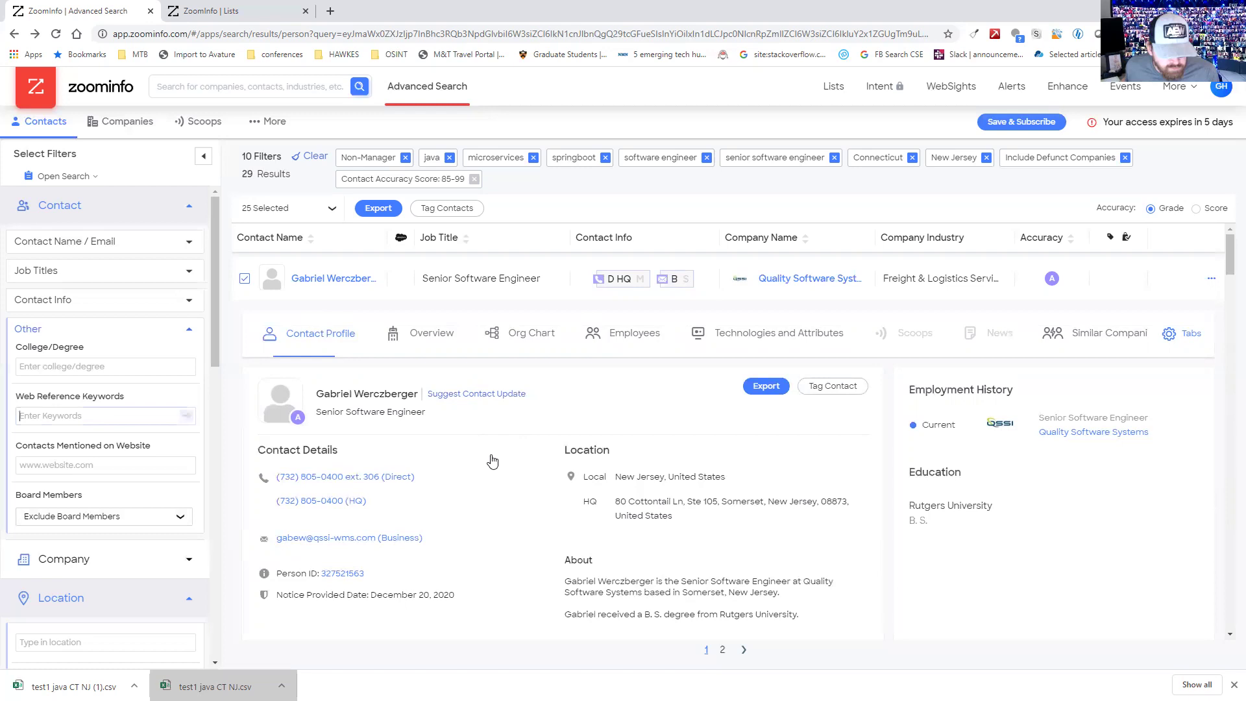
- Add a 'backend' Web Reference Keywords filter, then remove the backend chip again
type("backe")
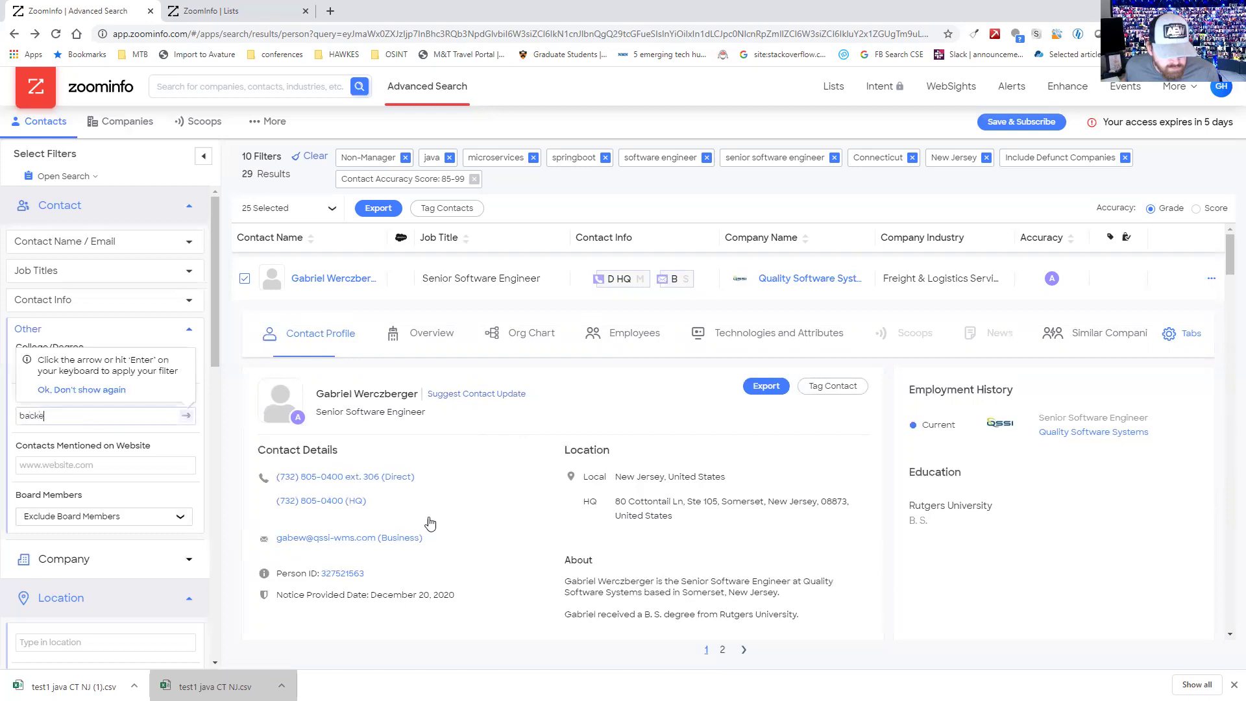
type("nd")
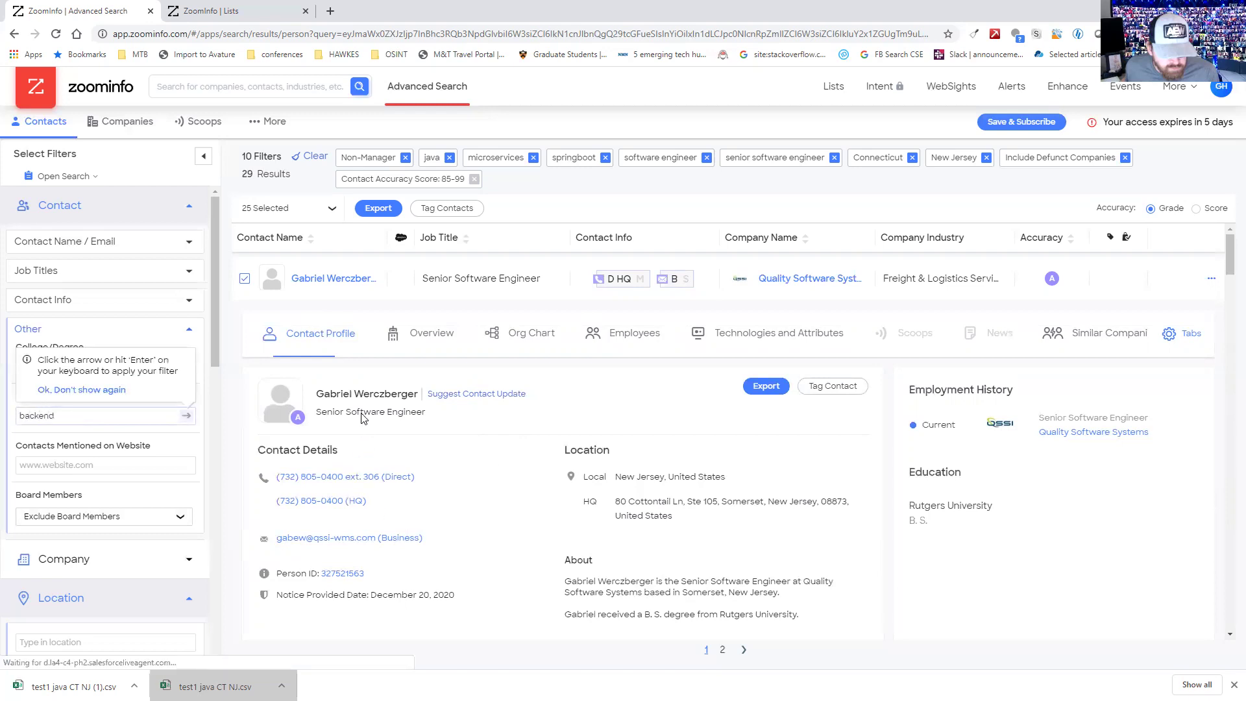
key("Return")
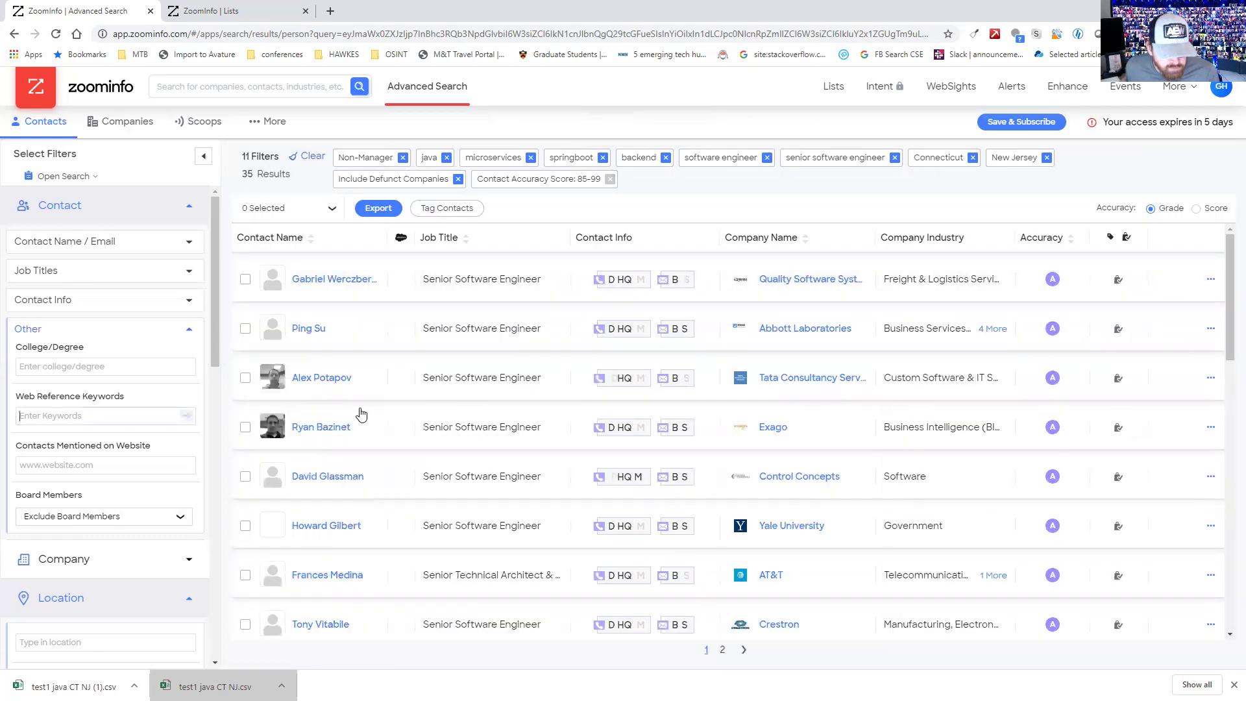
key("BackSpace")
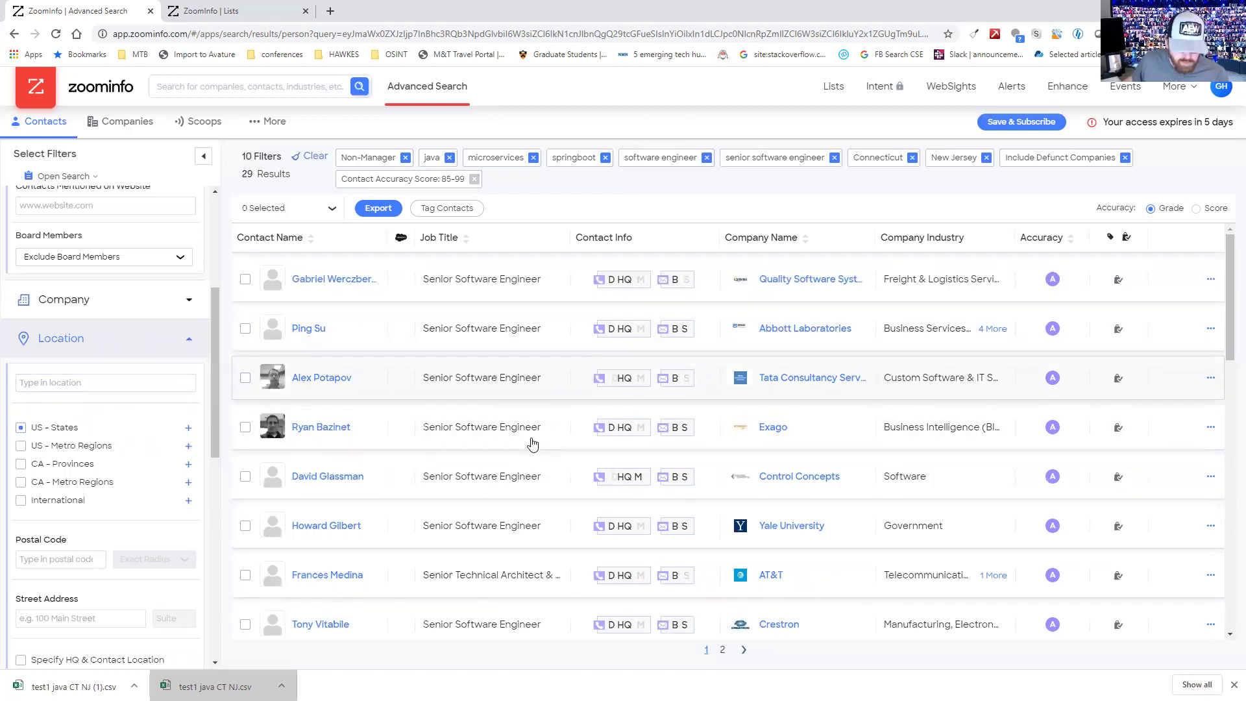
- Scroll the results to the Abbott Laboratories contact's Social Networks section
scroll(532, 443, "down", 8)
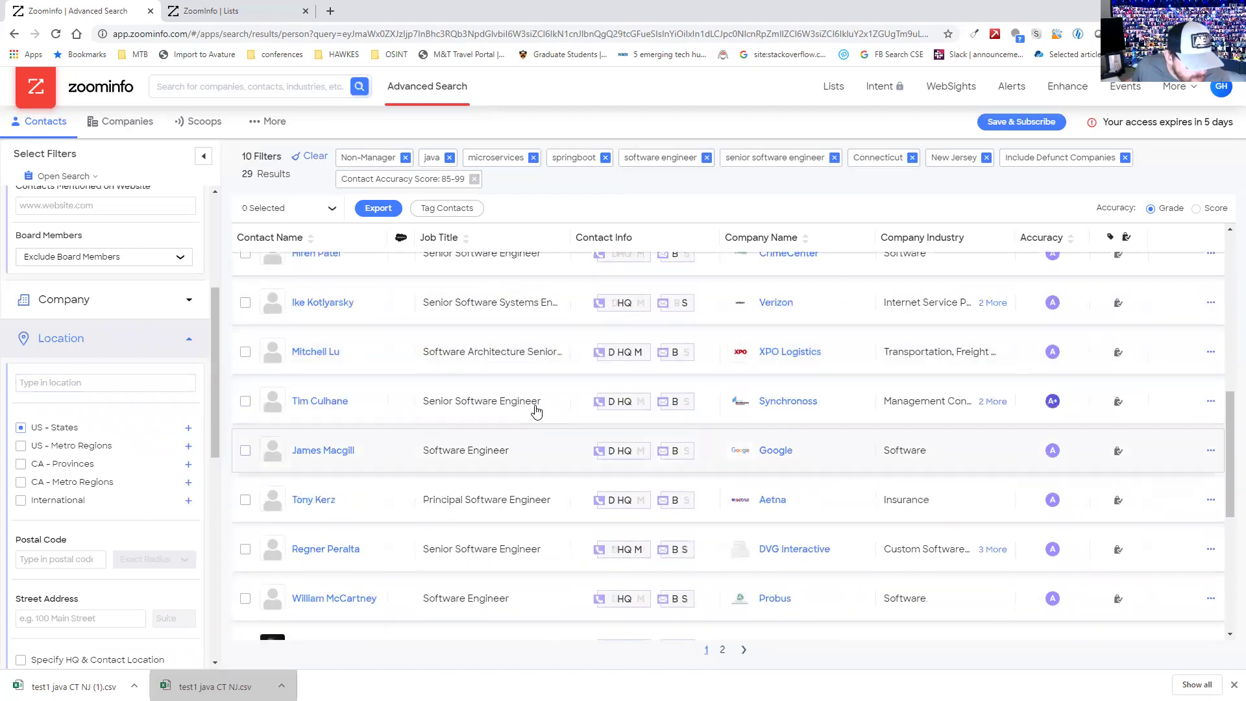
scroll(536, 410, "up", 8)
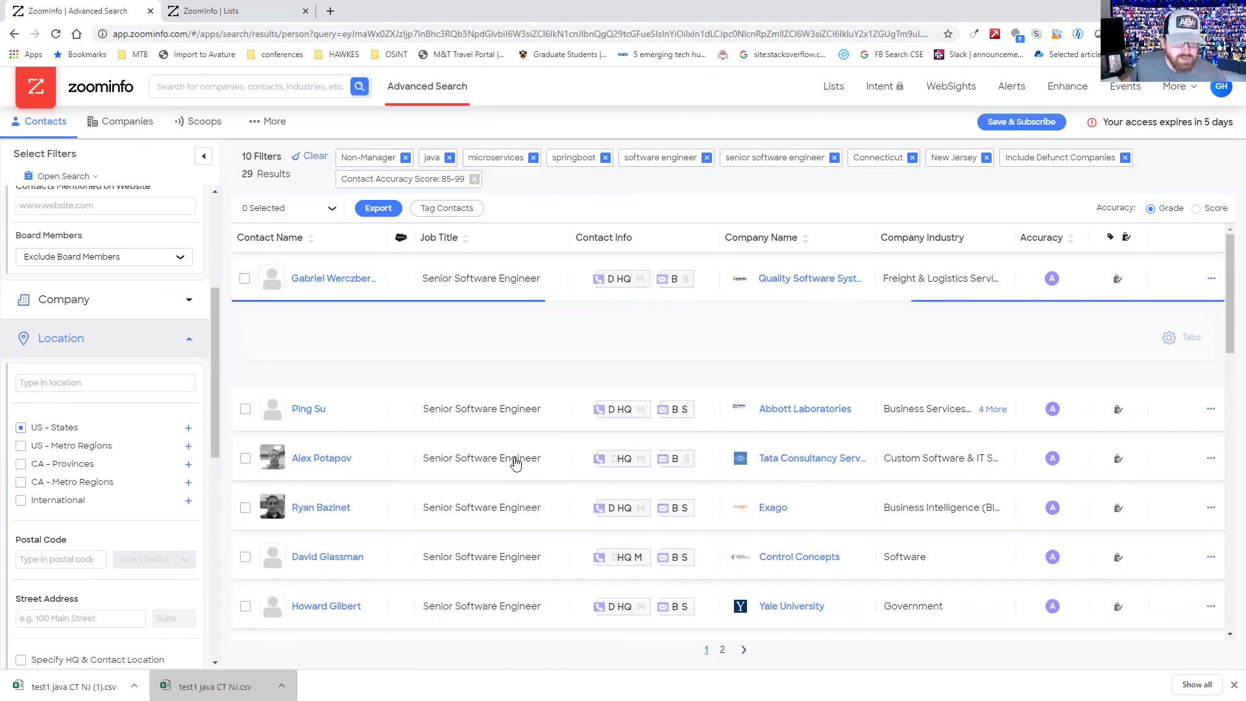
scroll(433, 494, "down", 6)
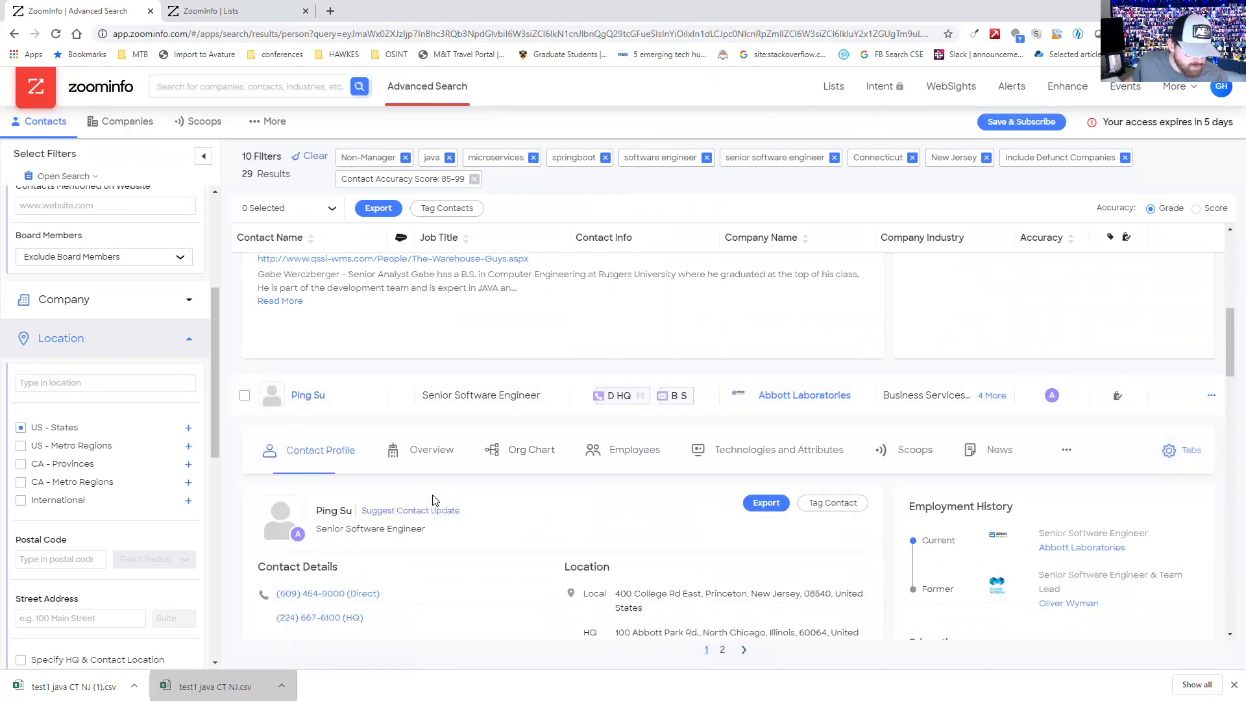
scroll(351, 474, "down", 2)
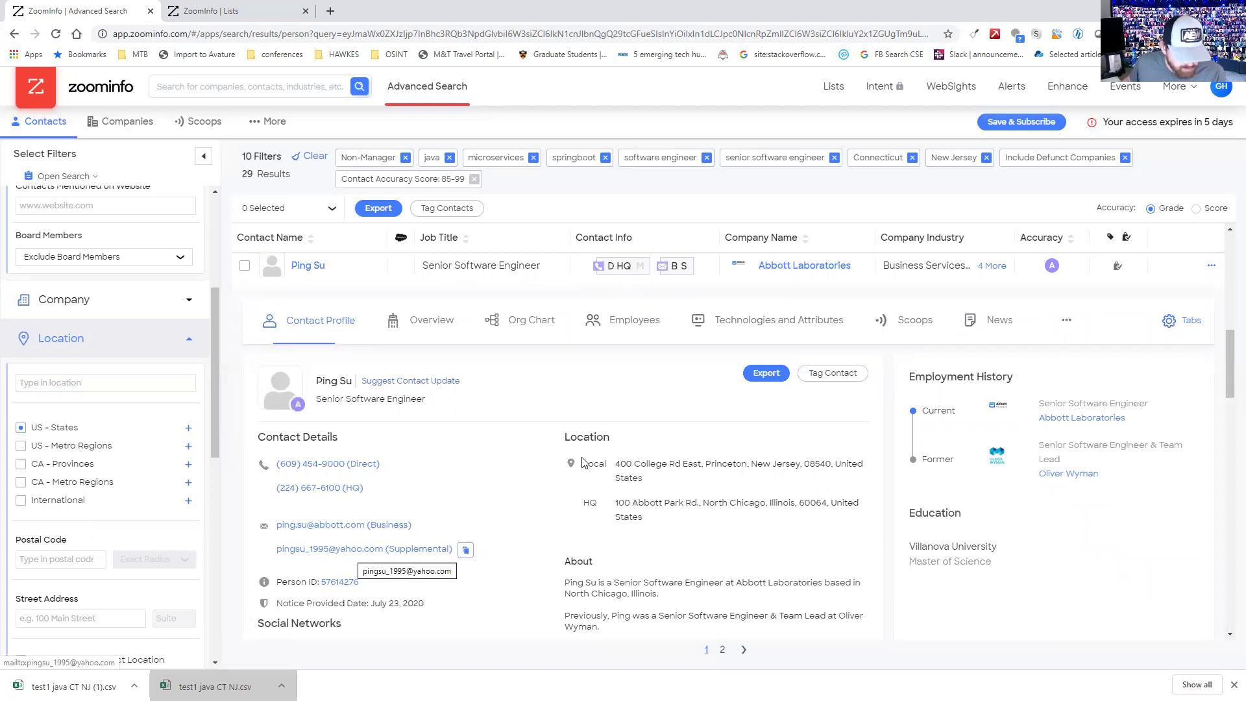
scroll(584, 462, "up", 1)
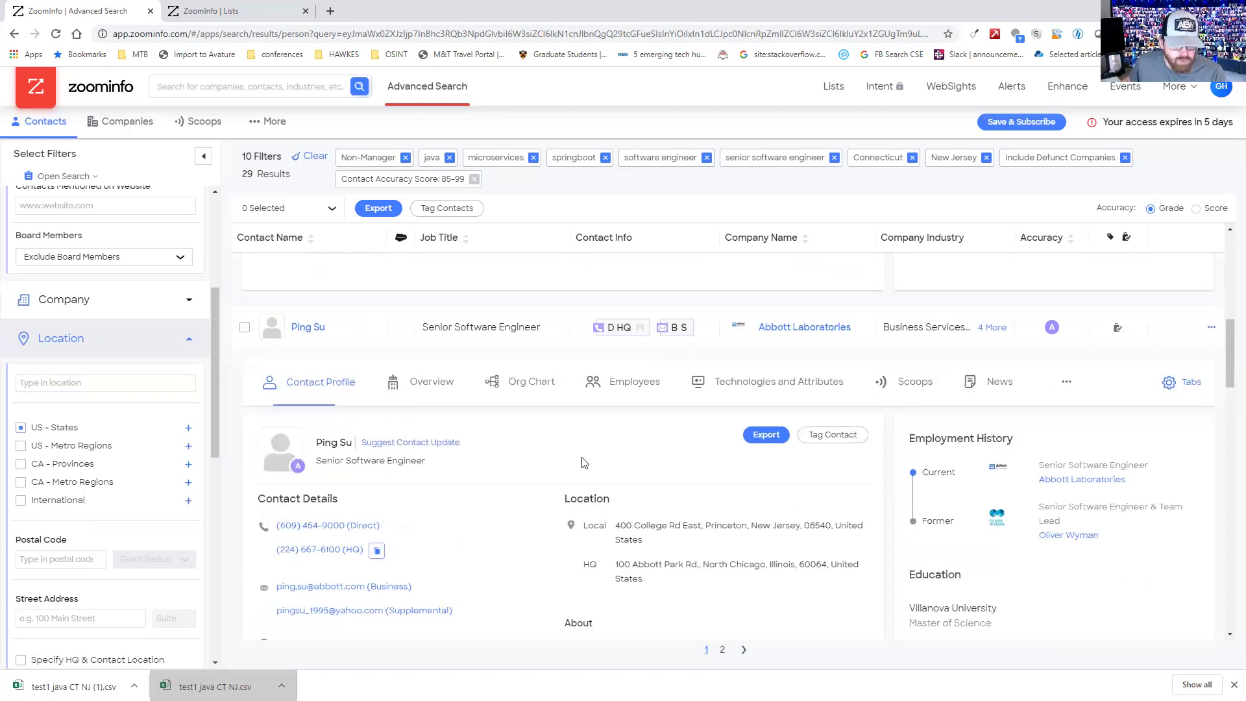
scroll(583, 462, "up", 5)
scroll(584, 462, "up", 3)
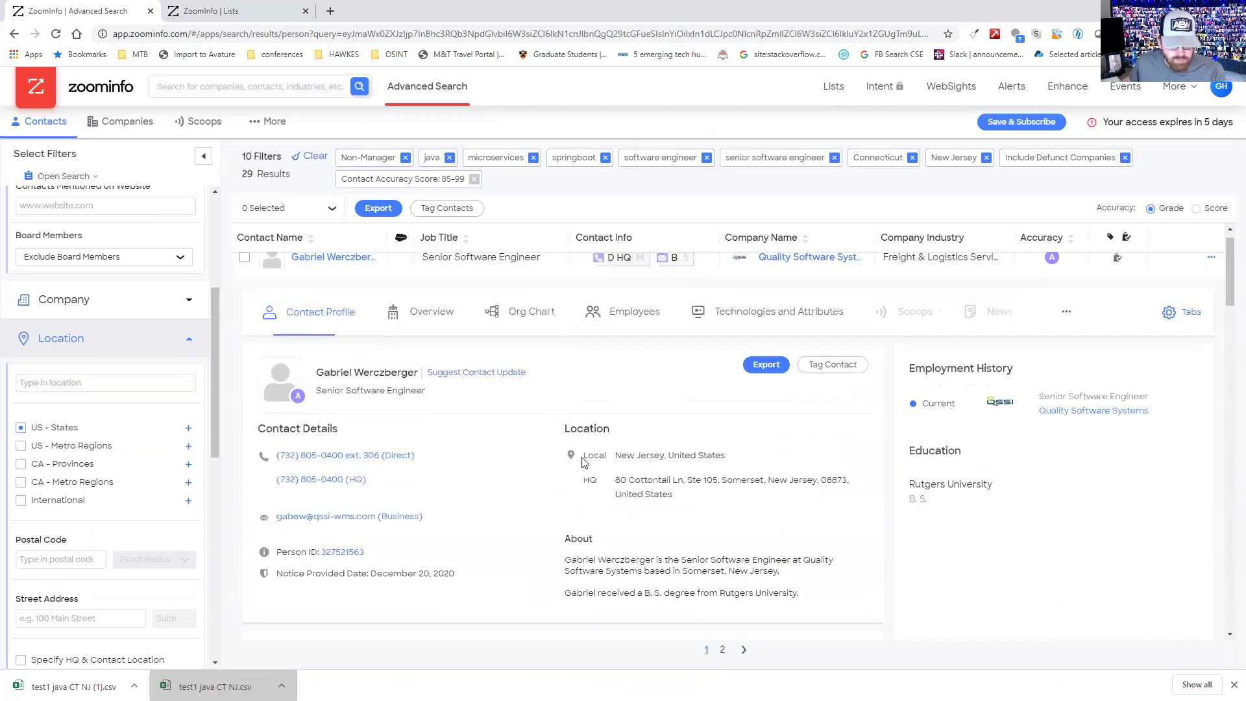
scroll(584, 473, "down", 11)
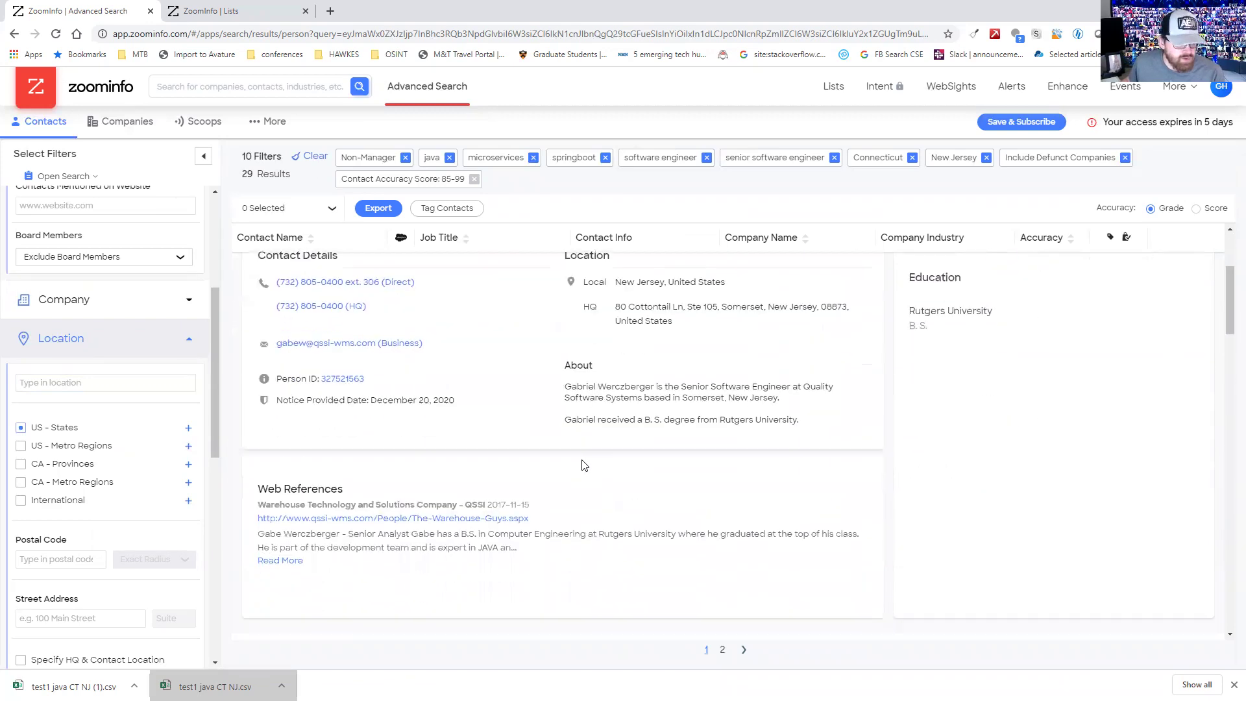
scroll(613, 497, "down", 6)
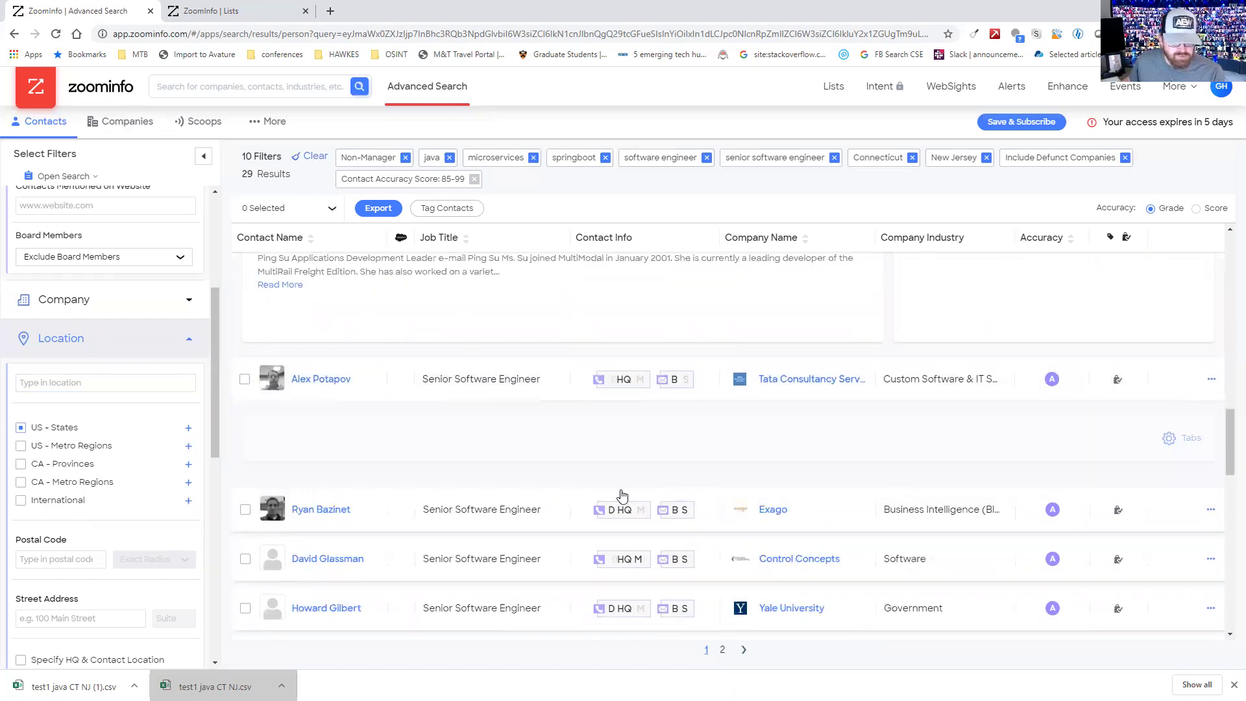
scroll(656, 460, "up", 4)
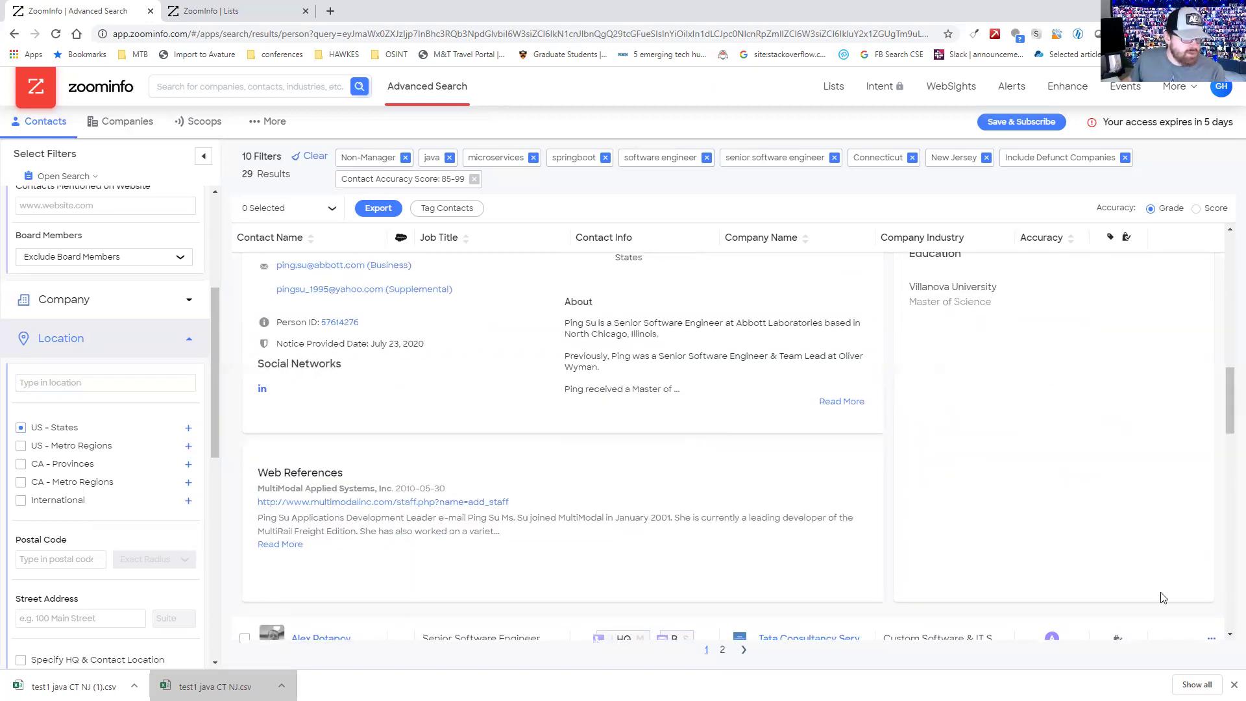
- Open the contact's LinkedIn profile link in a new browser tab
right_click(262, 388)
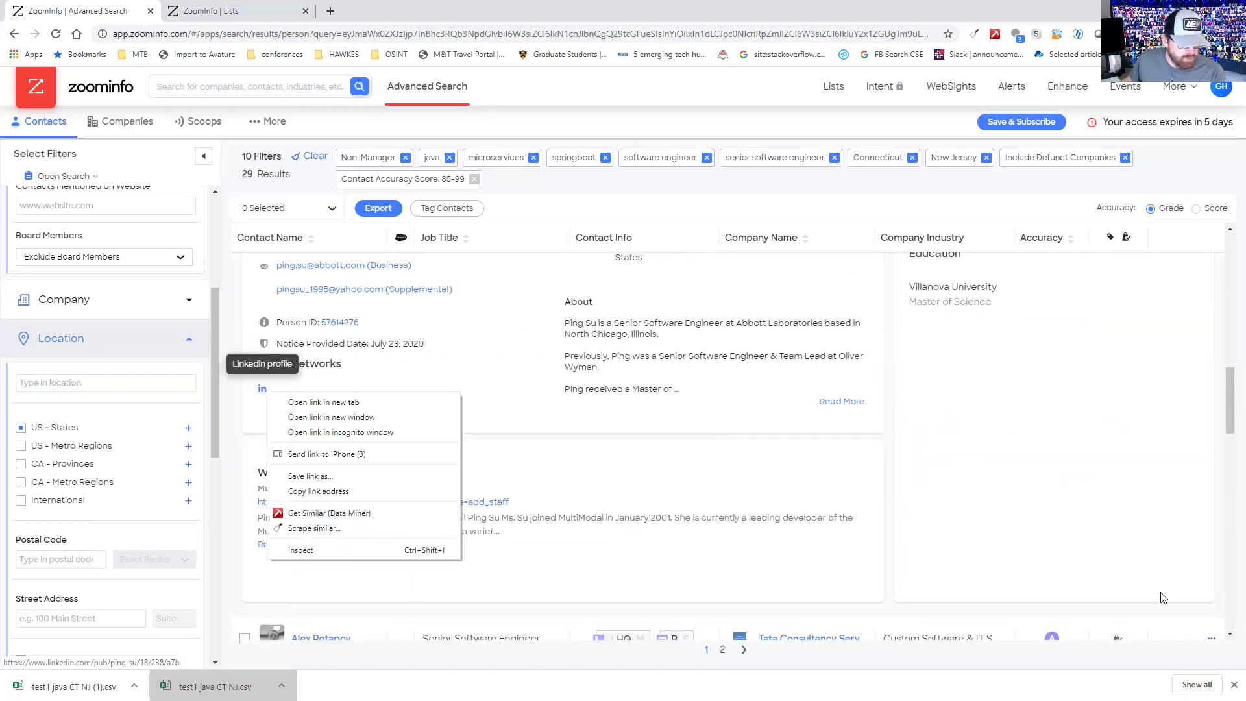
left_click(311, 399)
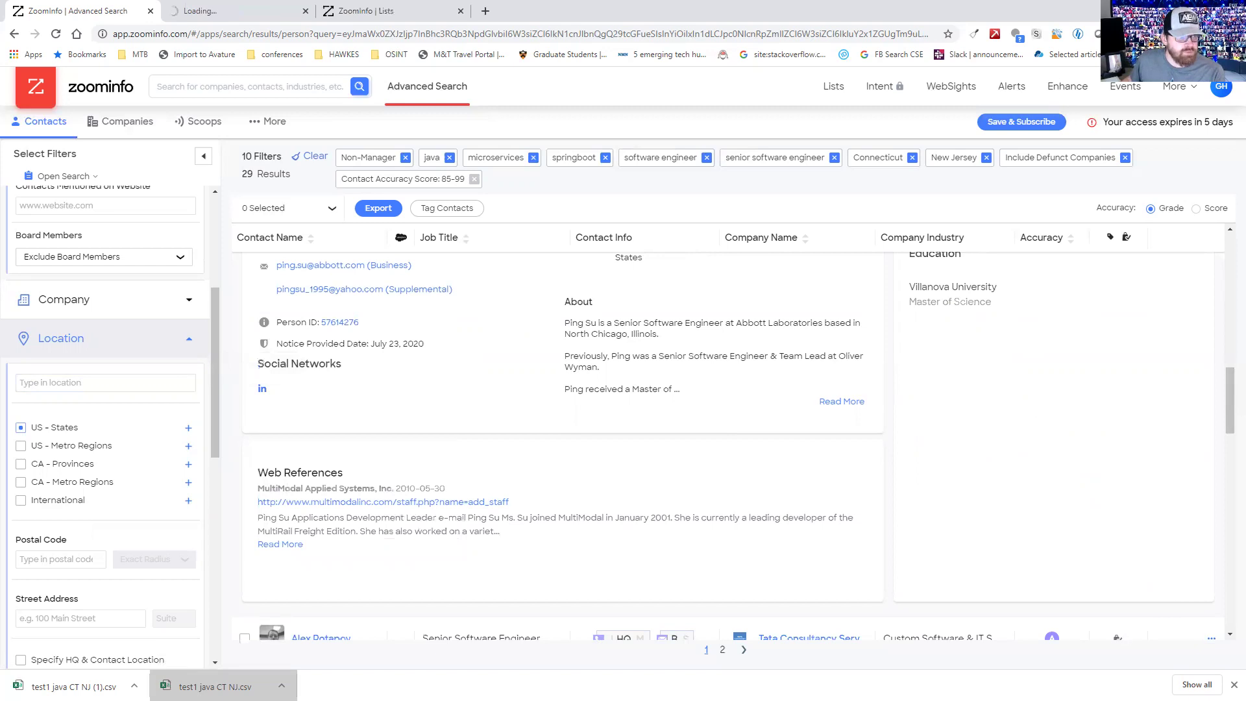
scroll(727, 448, "down", 6)
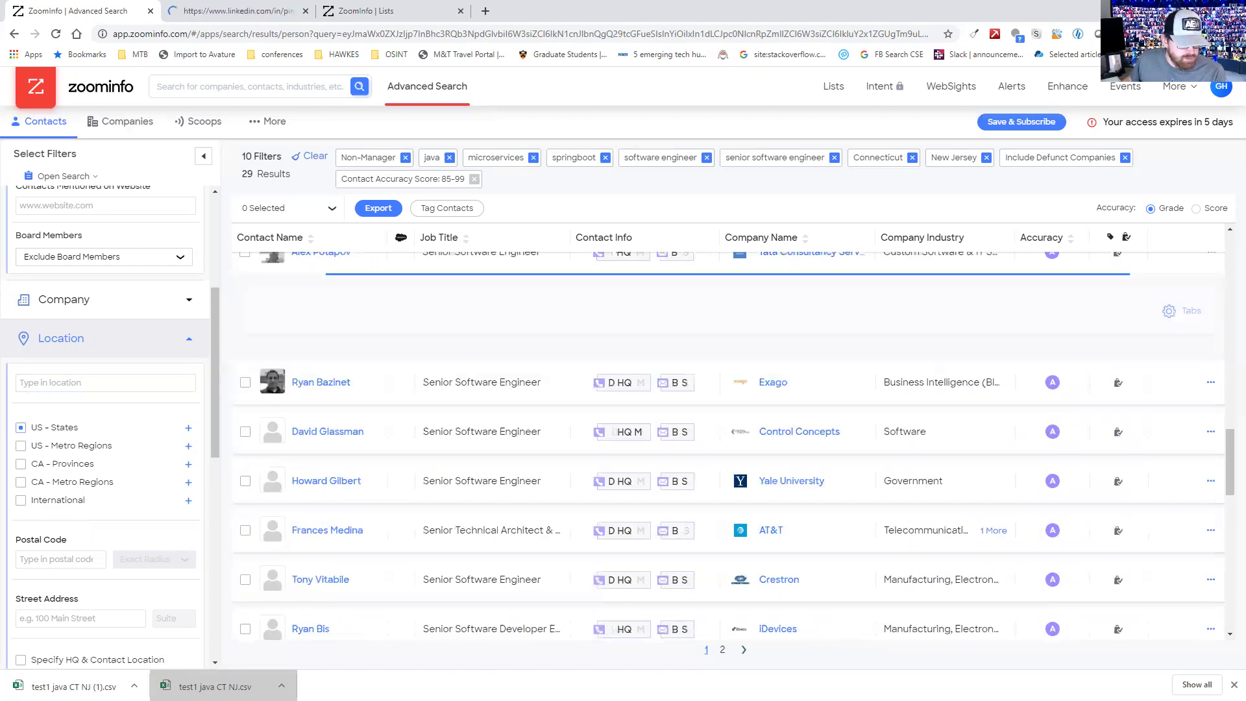
scroll(768, 273, "up", 4)
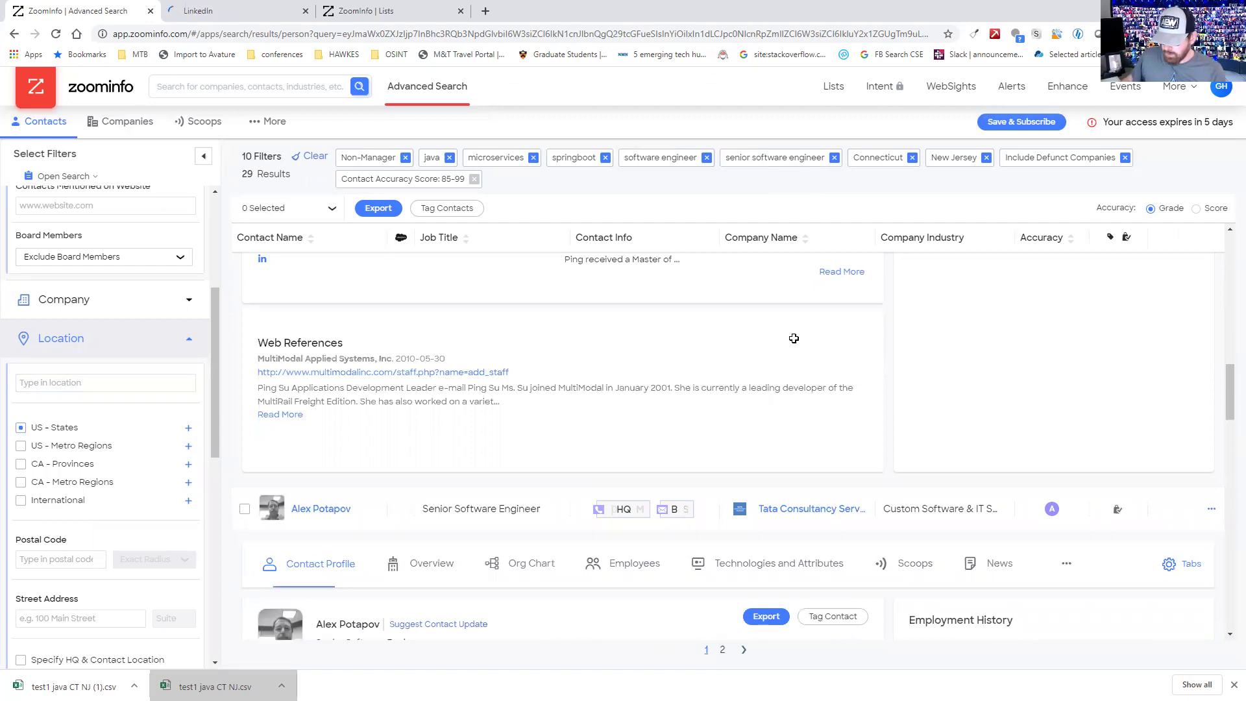
key("alt+Tab")
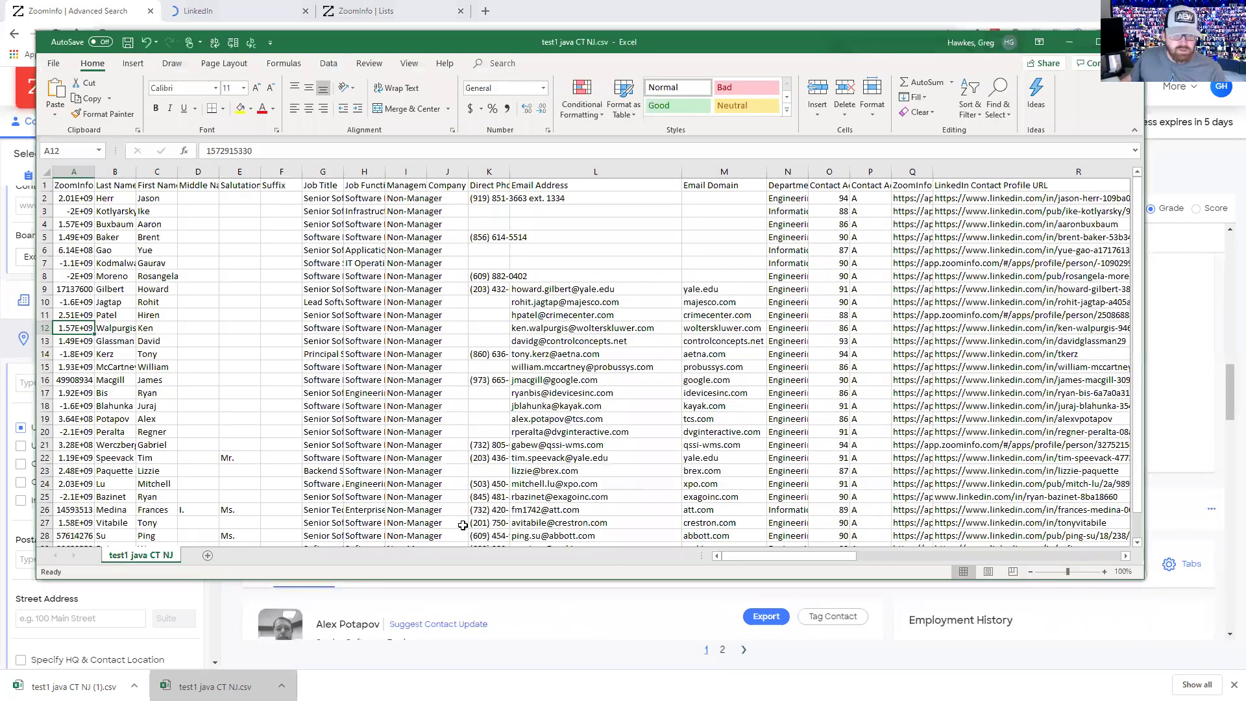
key("super+Up")
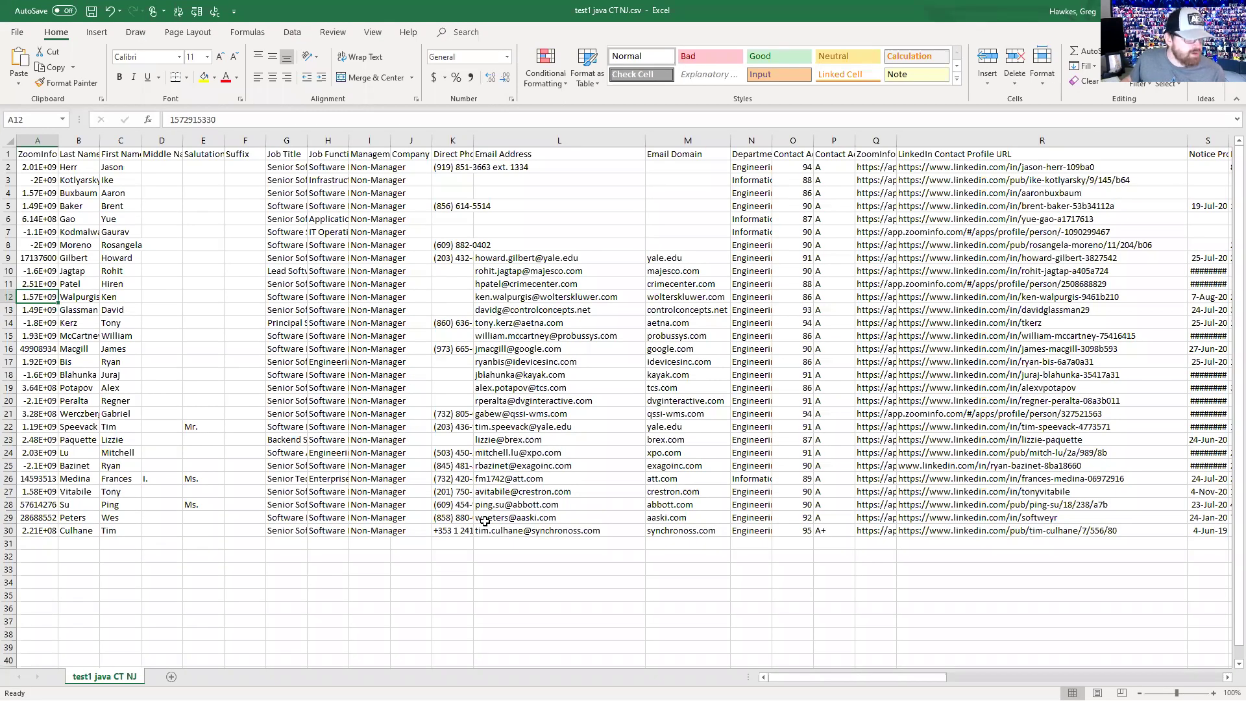
key("Right")
key("Right")
key("Right")
key("Right")
key("Right")
key("Right")
key("Right")
key("Right")
key("Right")
key("Right")
key("Right")
key("Right")
key("Right")
key("Right")
key("Right")
key("Right")
key("Right")
key("Right")
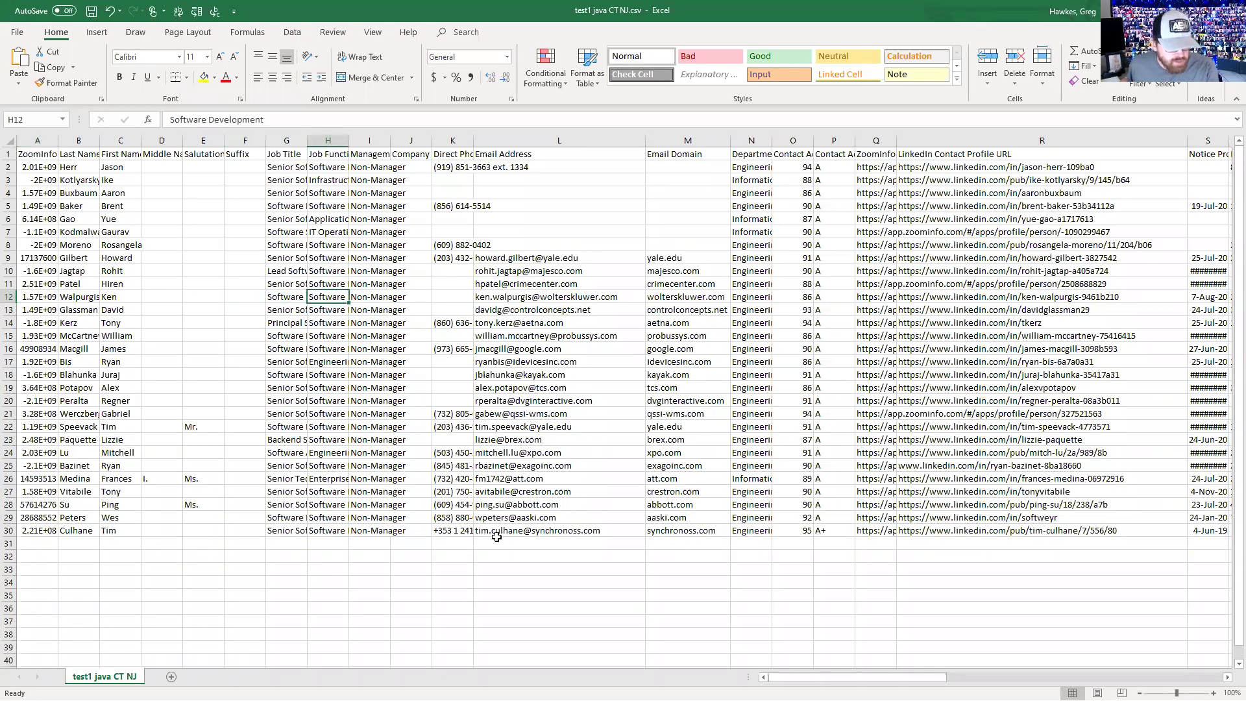
key("Right")
key("Right")
key("Right")
key("Right")
key("Right")
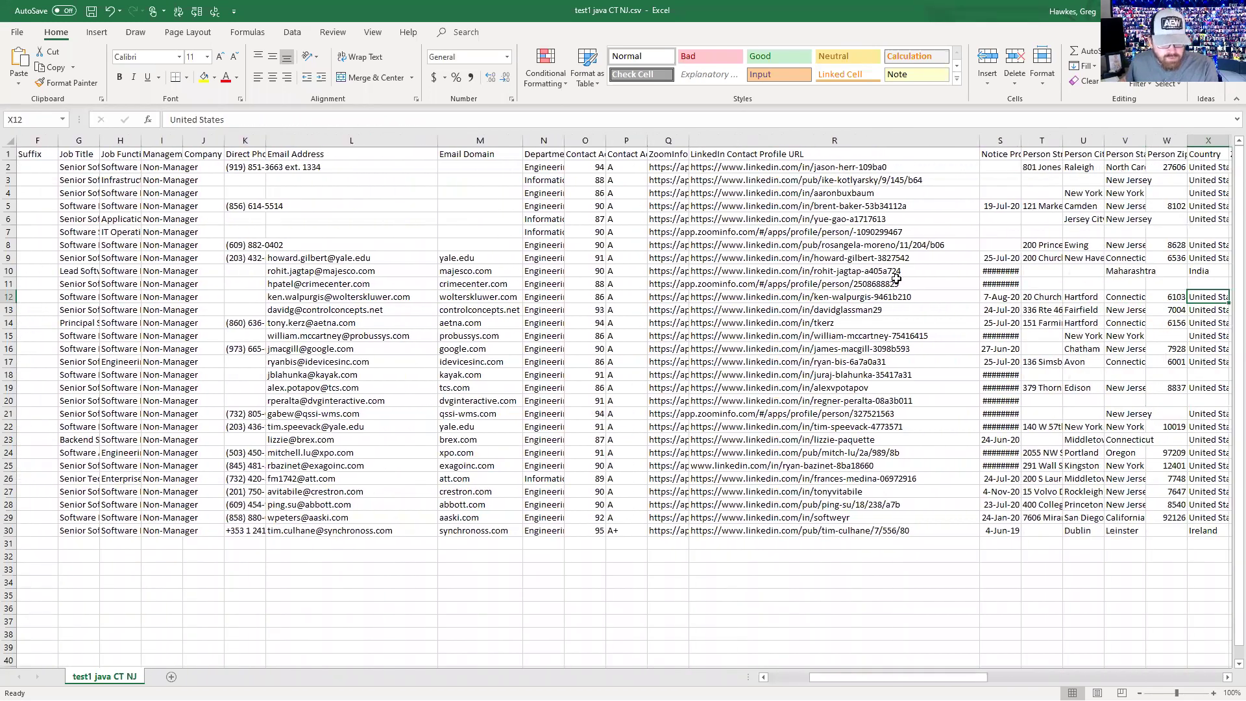
key("Left")
key("Left")
key("Left")
key("Left")
key("Left")
key("Left")
key("Down")
key("Down")
key("Down")
key("Down")
key("Down")
key("Down")
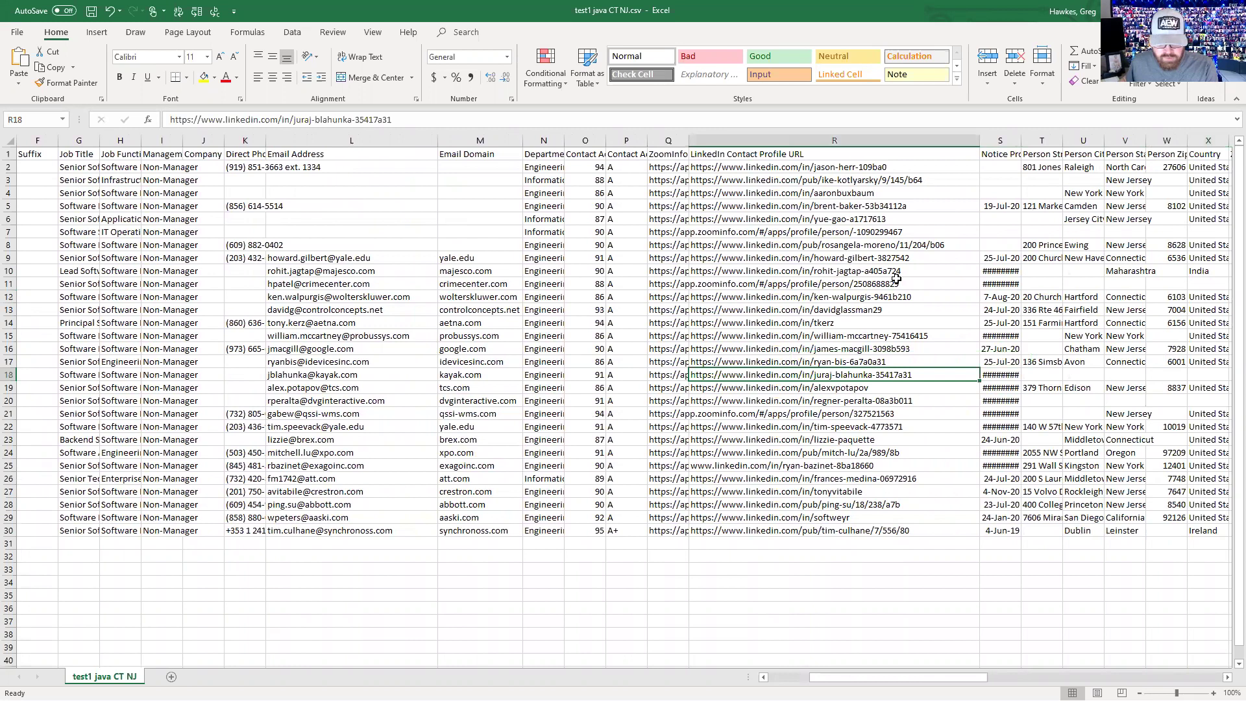
key("Right")
key("Right")
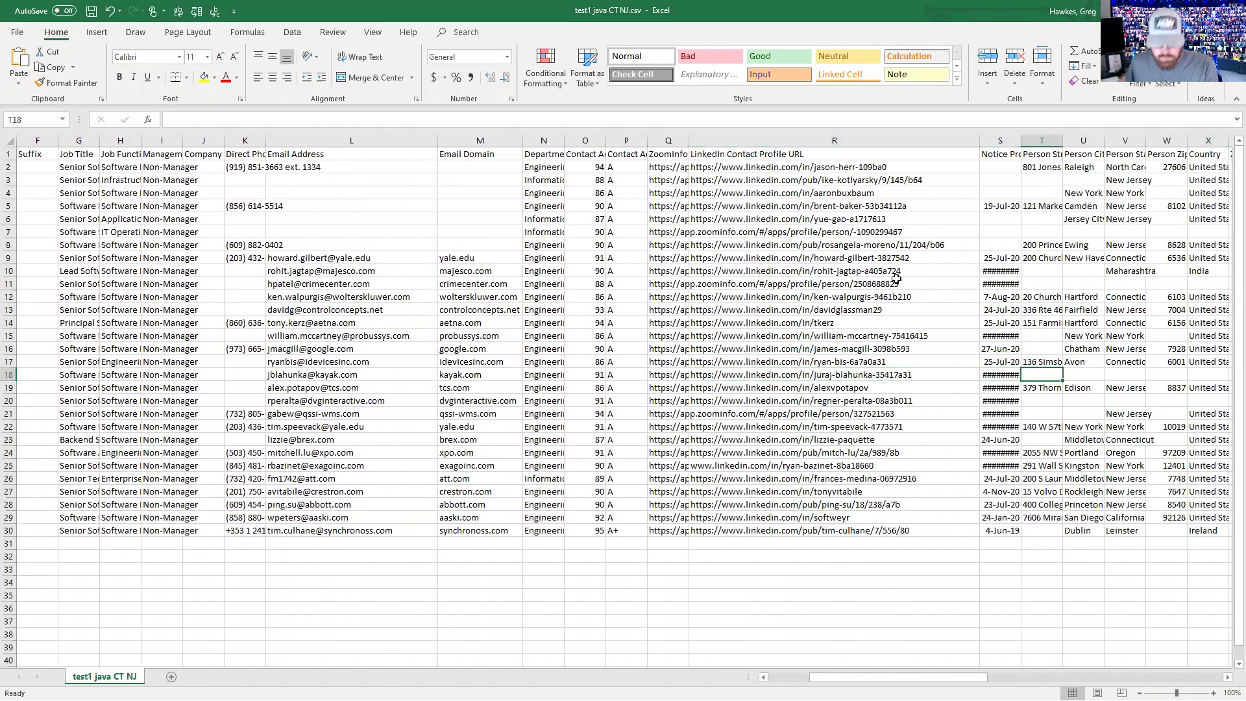
key("Left")
key("Left")
key("Left")
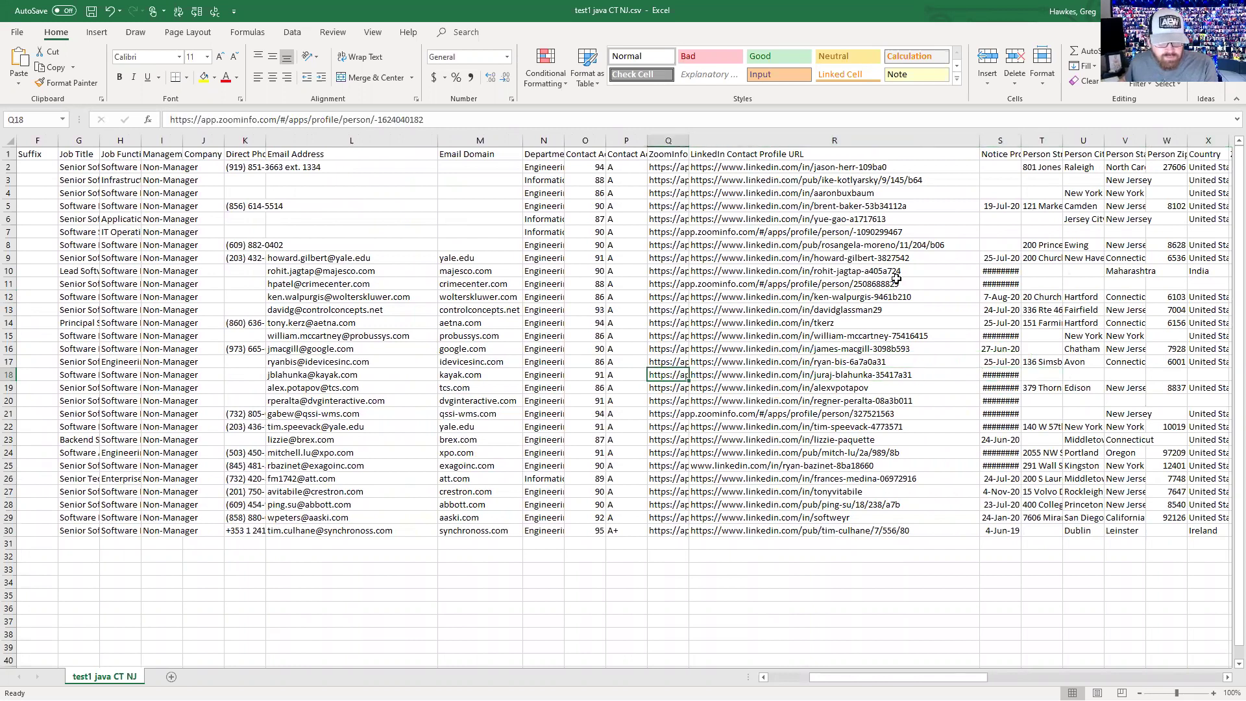
key("Right")
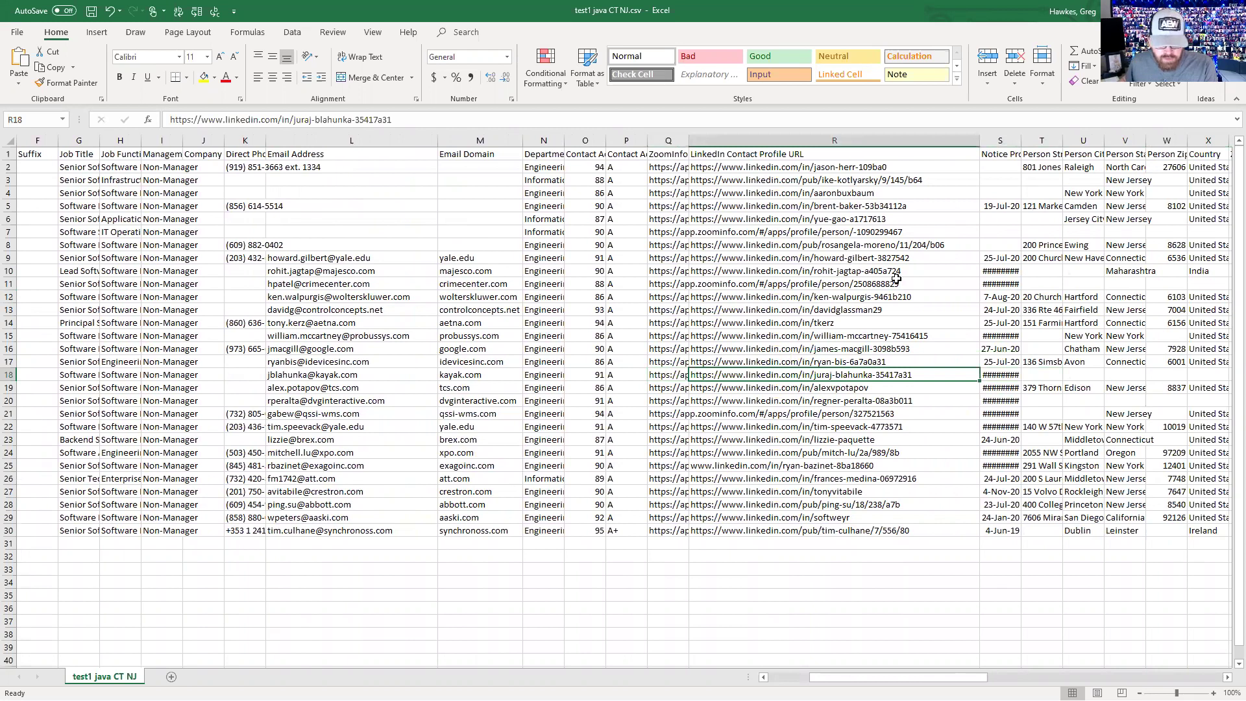
key("Right")
key("Right")
key("Right")
key("Left")
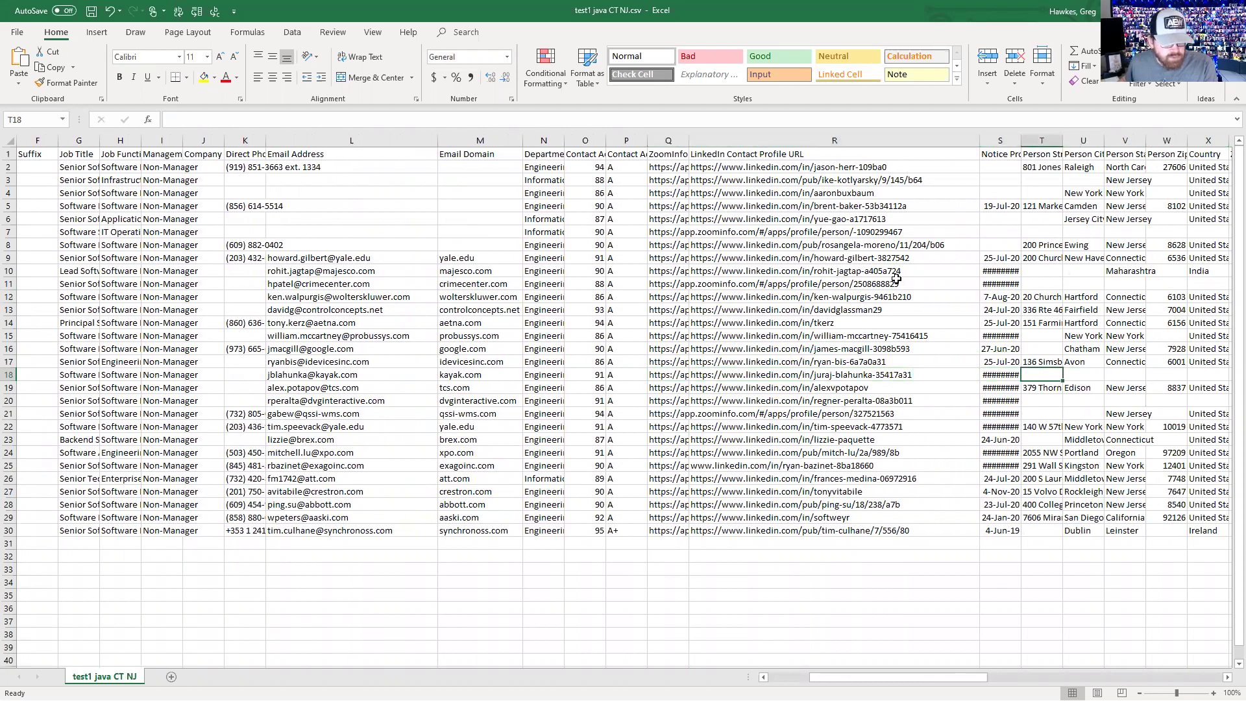
key("Right")
key("Right")
key("Left")
key("Left")
key("Left")
key("Left")
key("Left")
key("Left")
key("Left")
key("Left")
key("Left")
key("Left")
key("Left")
key("Left")
key("Left")
key("Left")
key("Left")
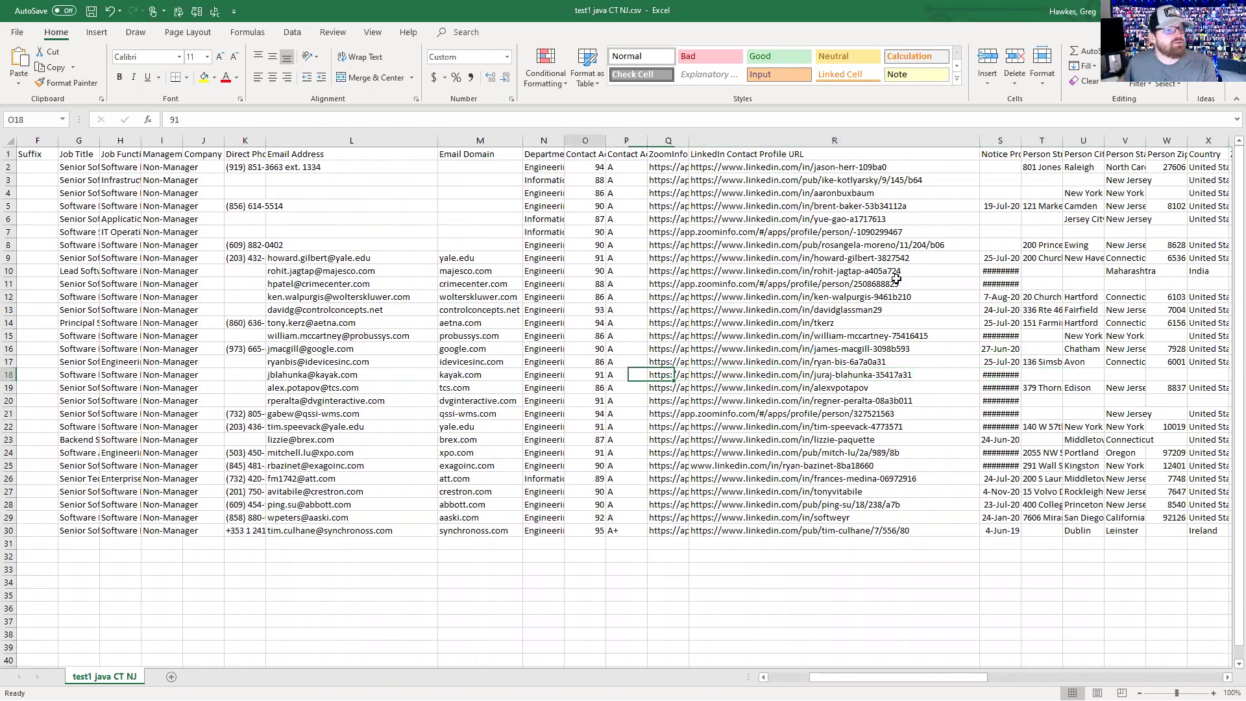
key("Right")
key("Right")
key("Right")
key("Right")
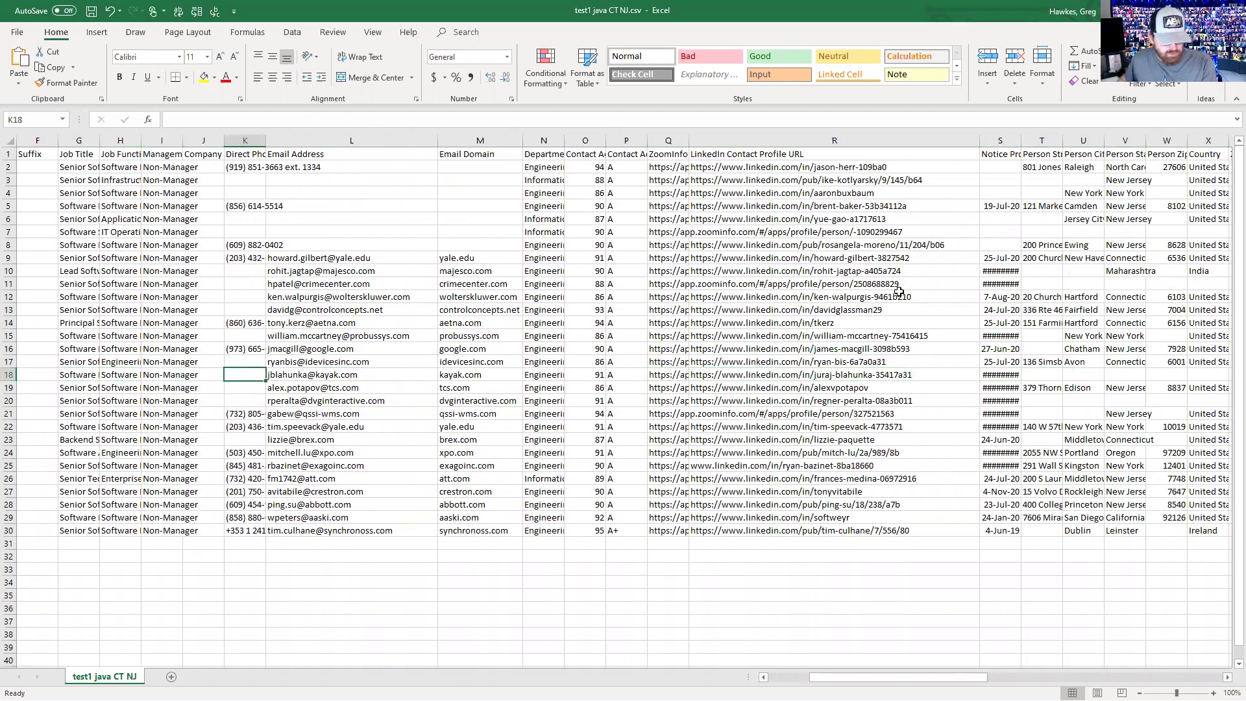
key("Right")
key("Right")
key("Right")
key("Right")
key("Right")
key("Right")
key("Right")
key("Right")
key("Right")
key("Right")
key("Right")
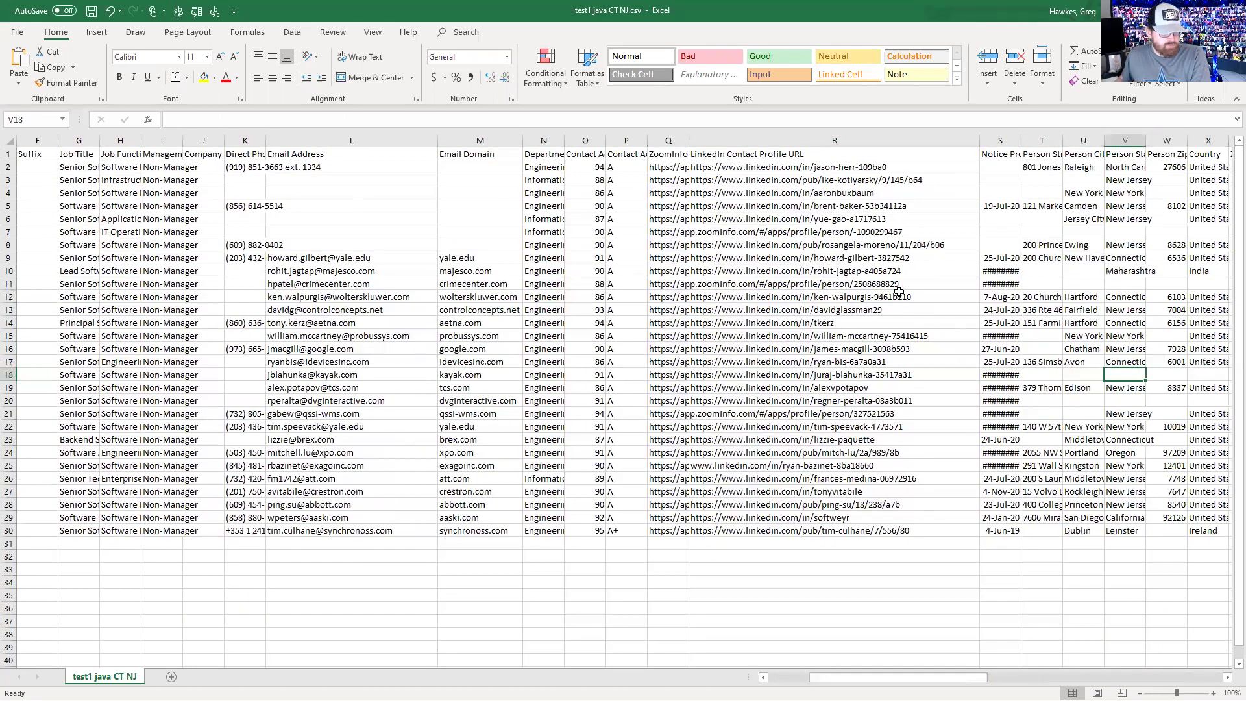
key("Right")
key("Right")
key("Right")
key("Right")
key("Right")
key("Right")
key("Right")
key("Right")
key("Right")
key("Right")
key("Right")
key("Right")
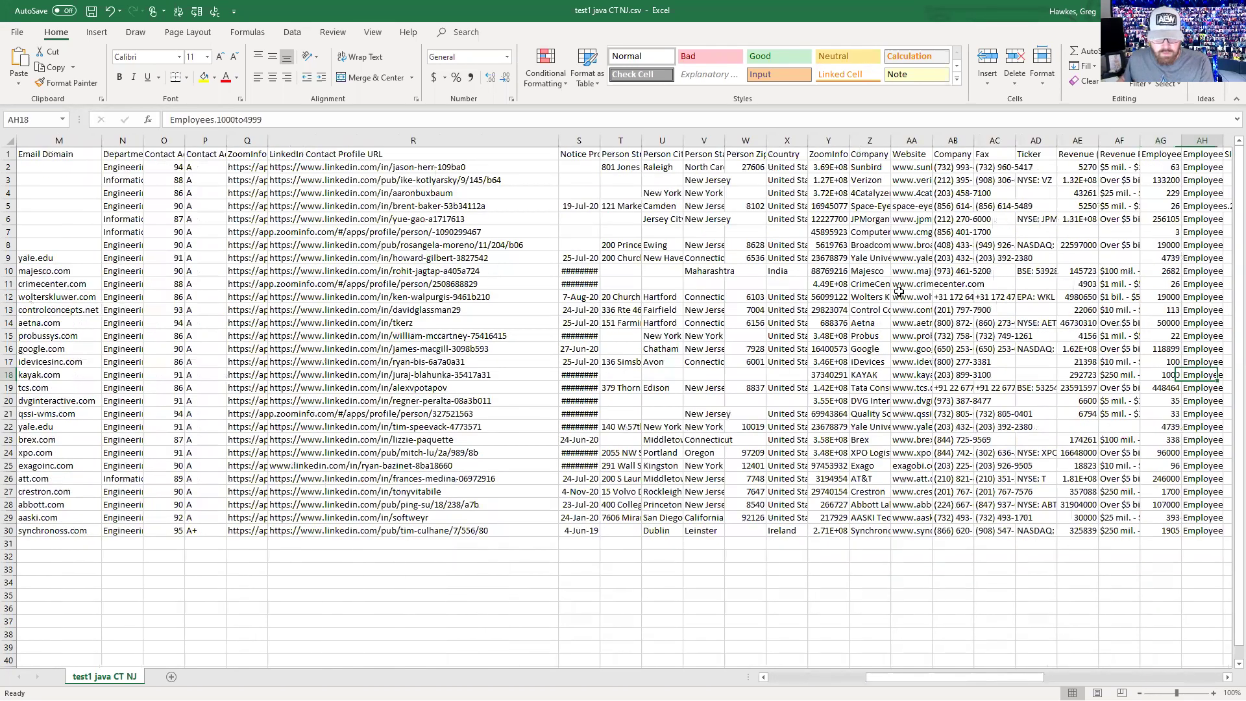
key("Right")
key("Right")
key("Right")
key("Right")
key("Right")
key("Right")
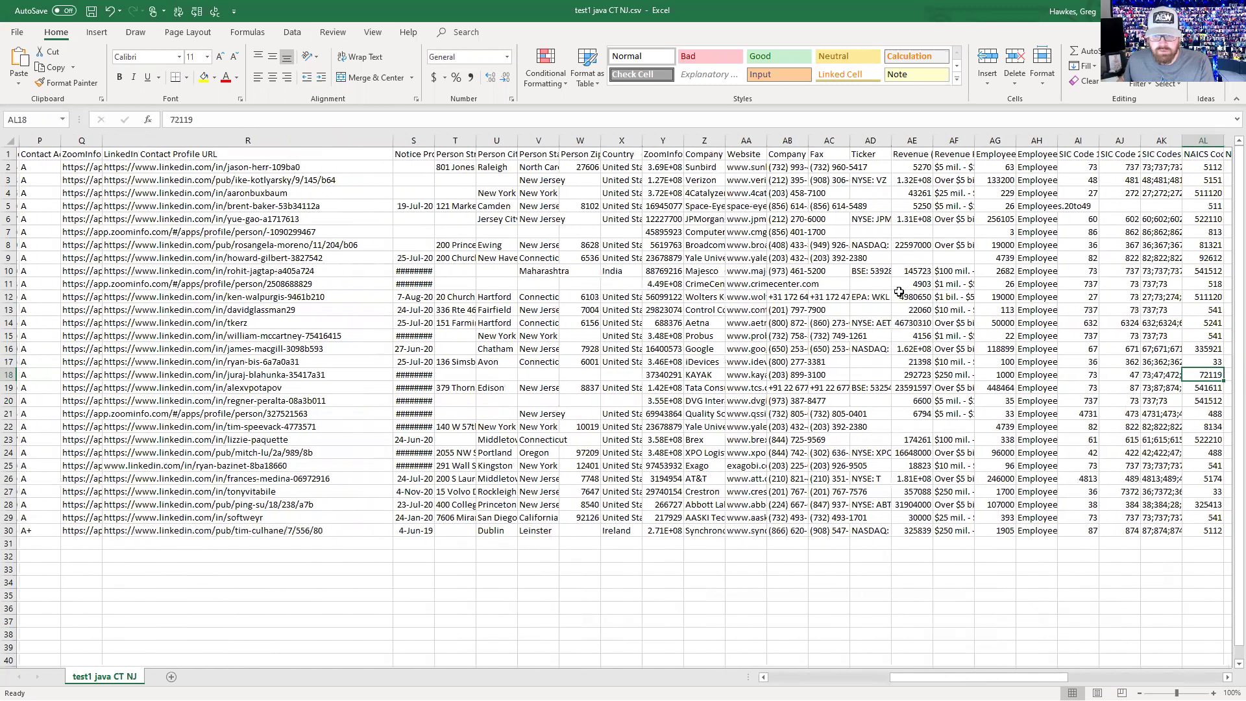
key("Right")
key("Right")
key("Right")
key("Right")
key("Right")
key("Right")
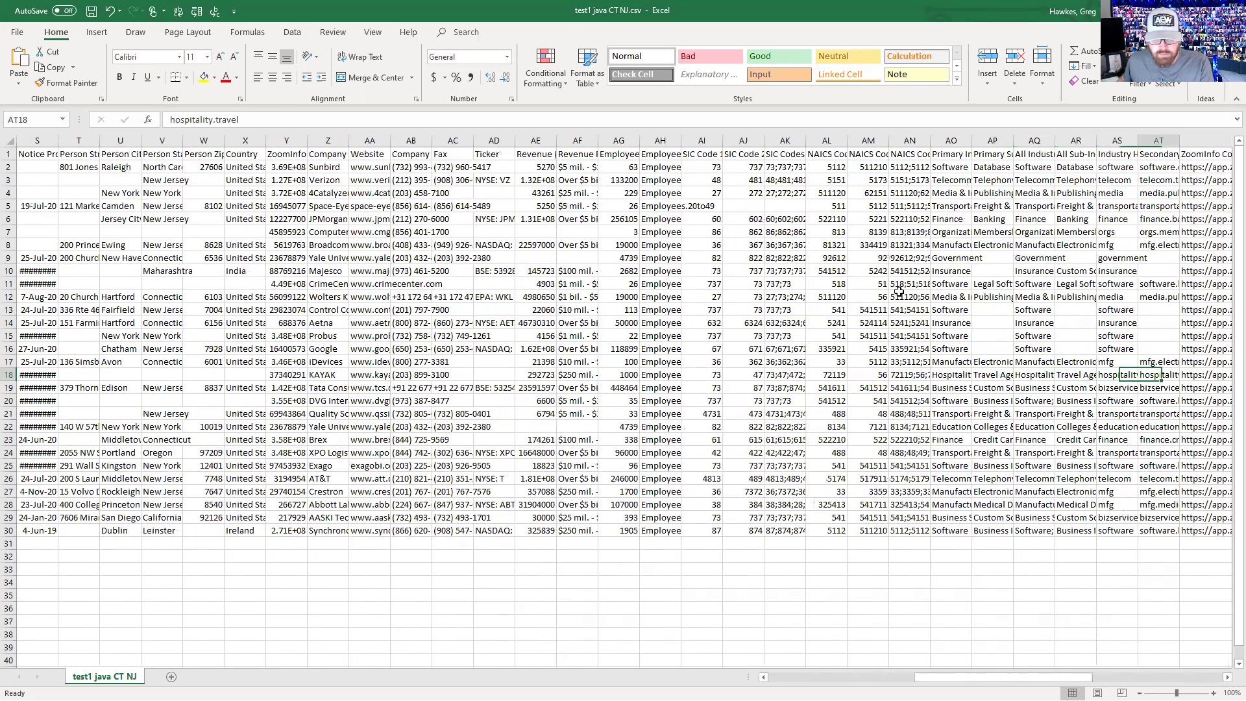
key("Right")
key("Right")
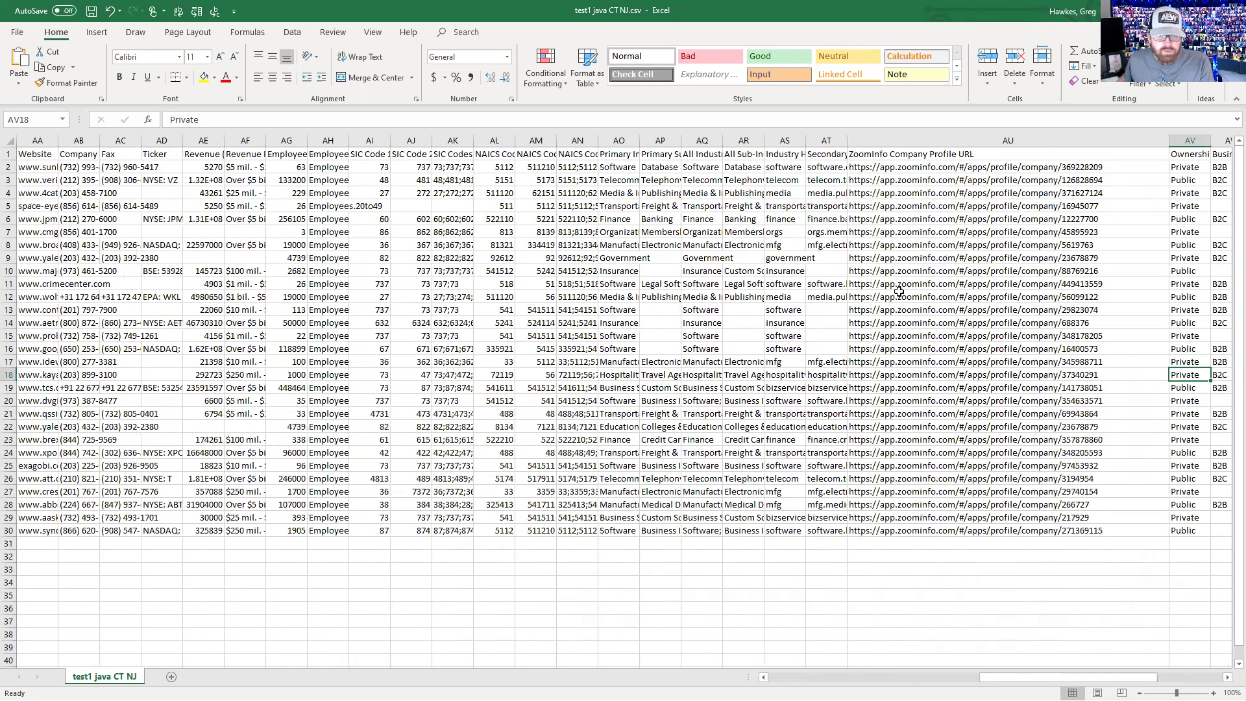
key("Right")
key("Right")
key("Right")
key("Right")
key("Right")
key("Right")
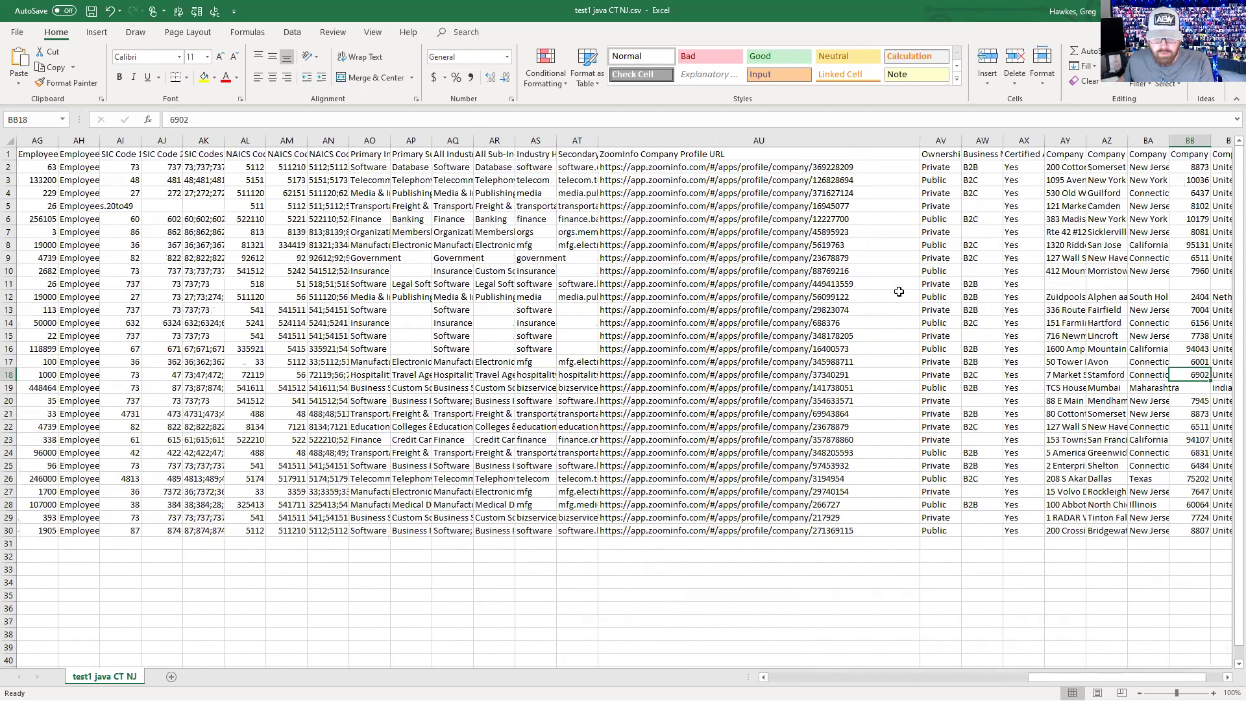
key("Right")
key("Right")
key("Right")
key("Right")
key("Right")
key("Right")
key("Right")
key("Right")
key("Right")
key("Right")
key("Right")
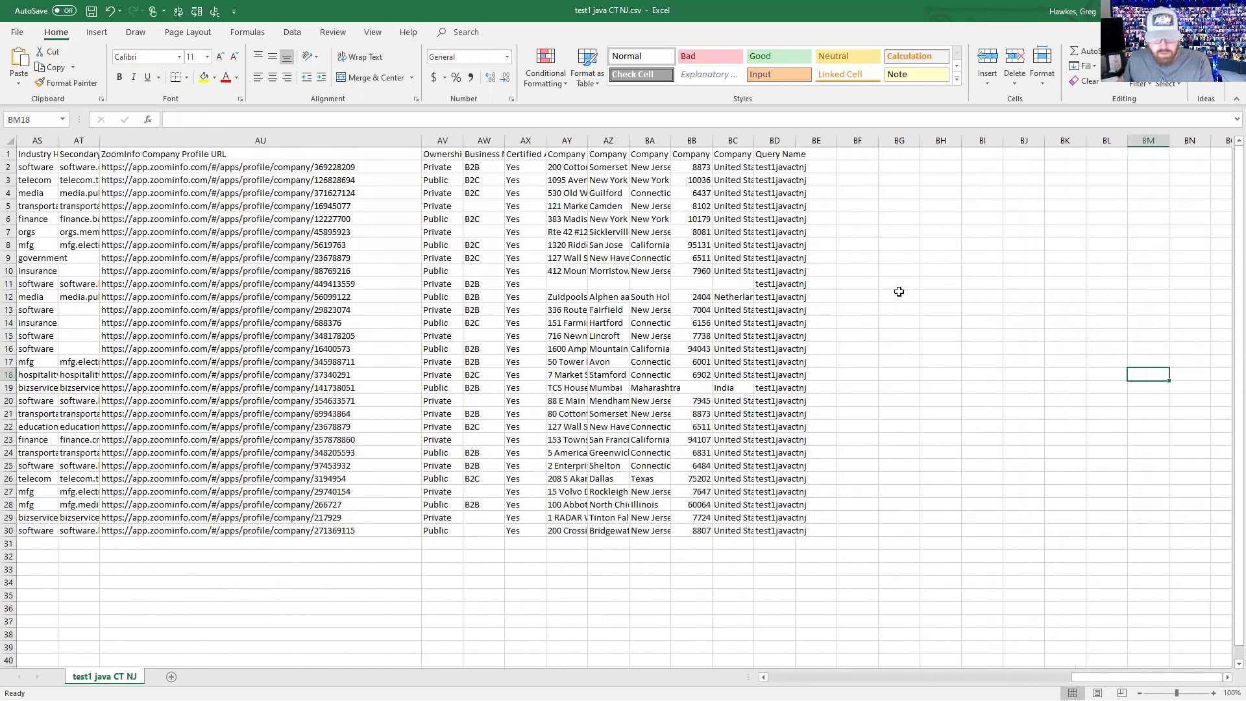
key("Left")
key("Left")
key("Left")
key("Left")
key("Left")
key("Left")
key("Left")
key("Left")
key("Left")
key("Left")
key("Left")
key("Left")
key("Left")
key("Left")
key("Left")
key("Left")
key("Left")
key("Left")
key("Left")
key("Left")
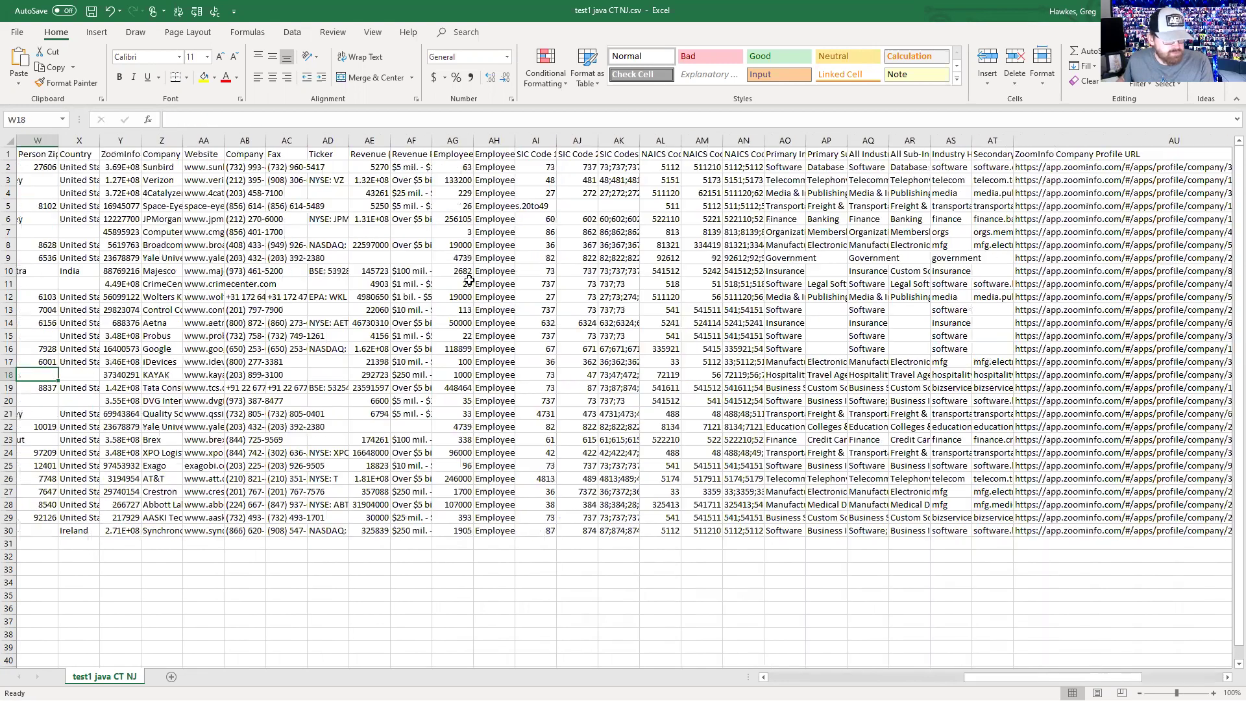
key("Left")
key("Left")
key("Left")
key("Left")
key("Left")
key("Left")
key("Left")
key("Left")
key("Left")
key("Left")
key("Left")
key("Left")
key("Left")
key("Left")
key("Left")
key("Left")
key("Left")
key("Left")
key("Left")
key("Left")
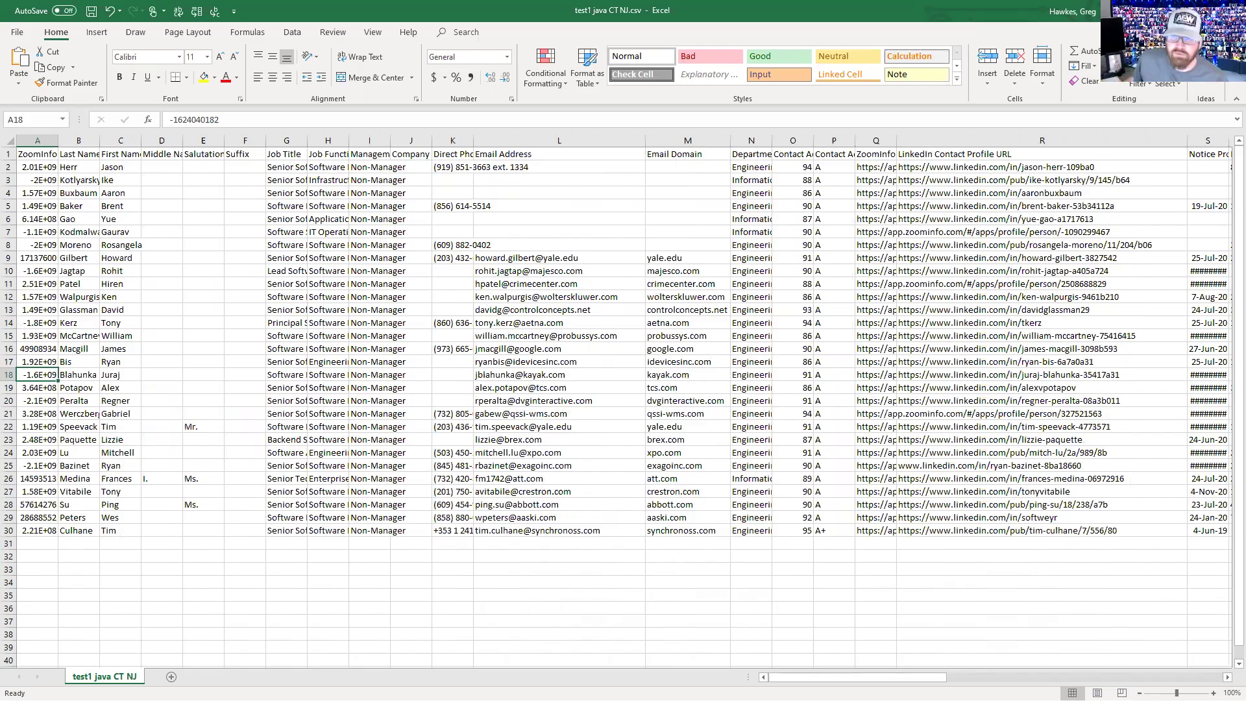
- Return to the ZoomInfo results and trial-select the contact's name and job title
key("alt+Tab")
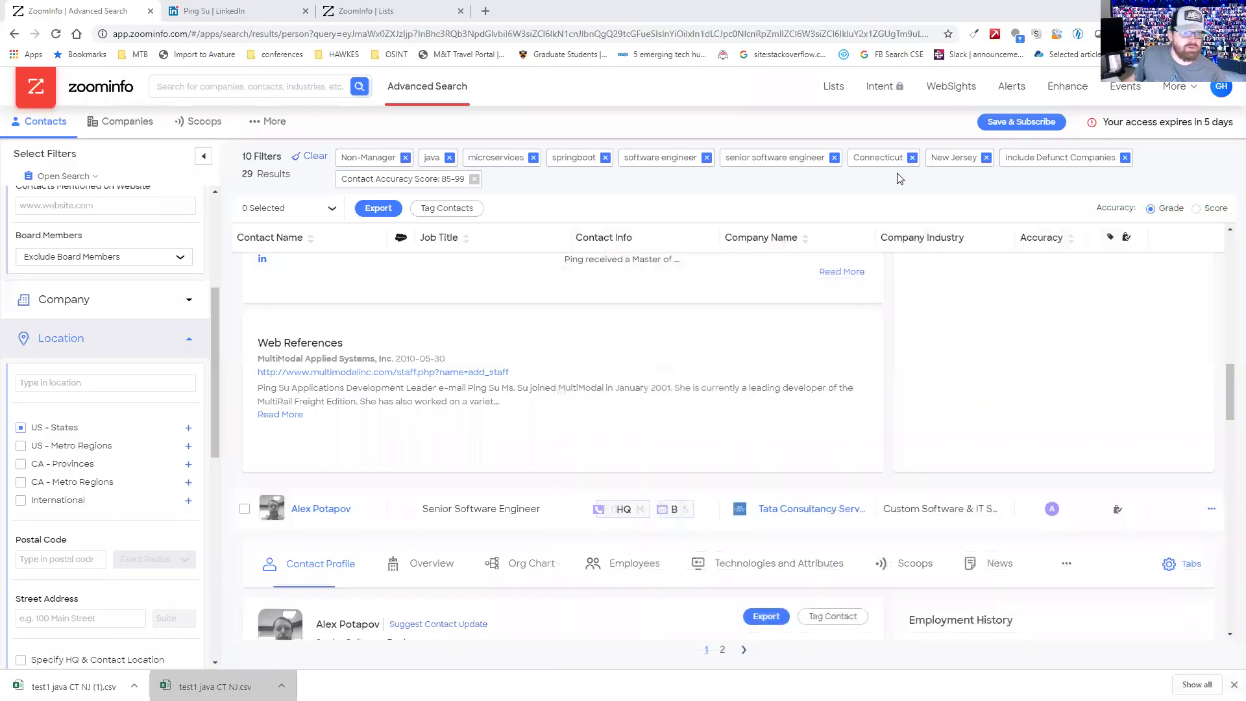
scroll(524, 411, "up", 4)
scroll(525, 412, "up", 3)
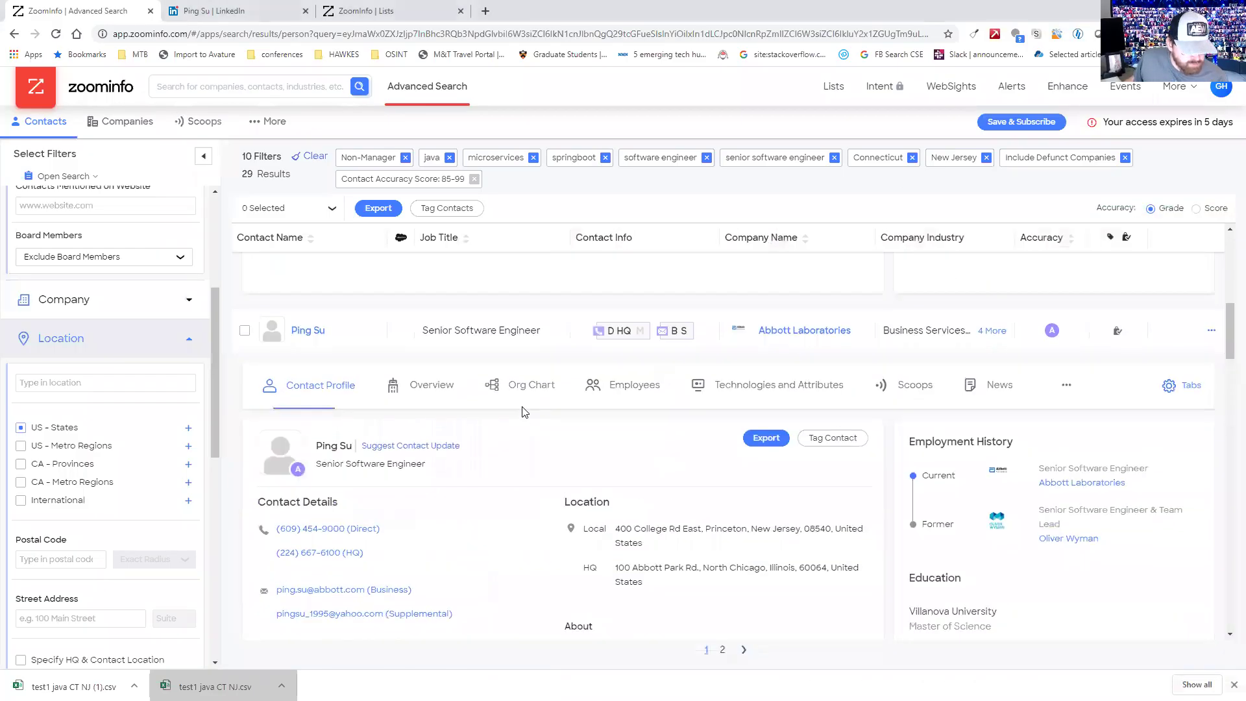
scroll(519, 411, "down", 4)
scroll(520, 411, "up", 3)
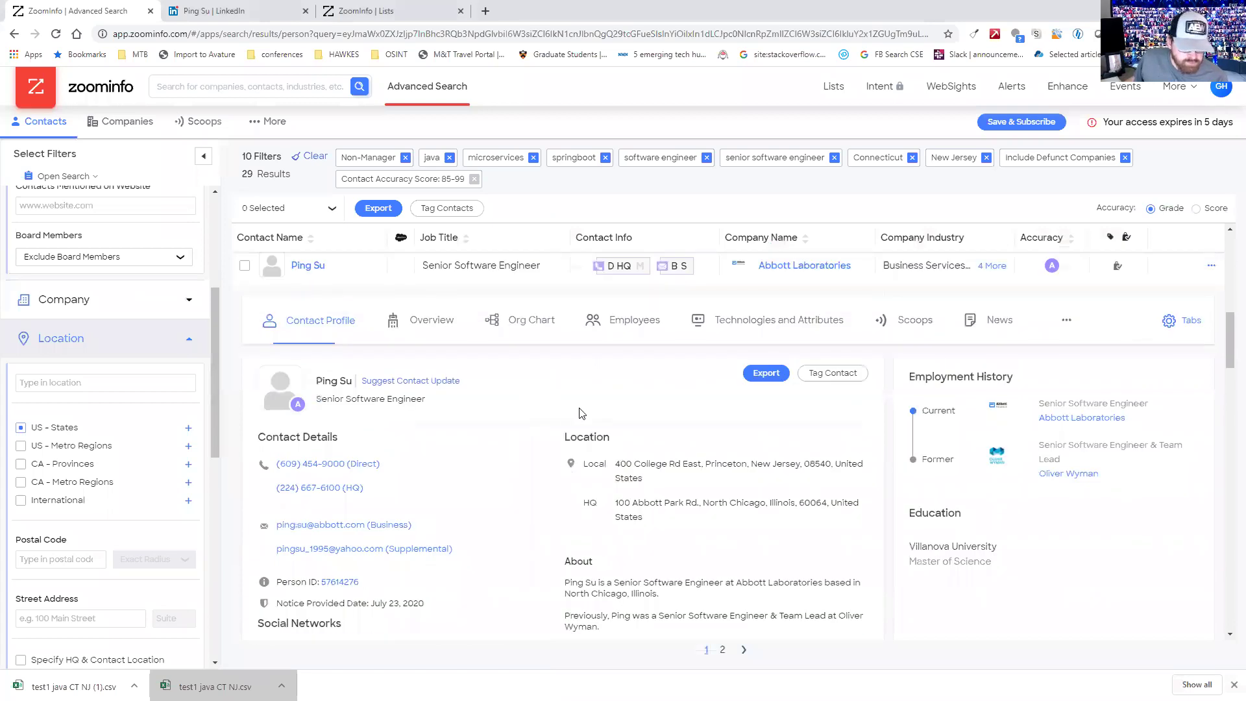
left_click_drag(483, 415, 322, 375)
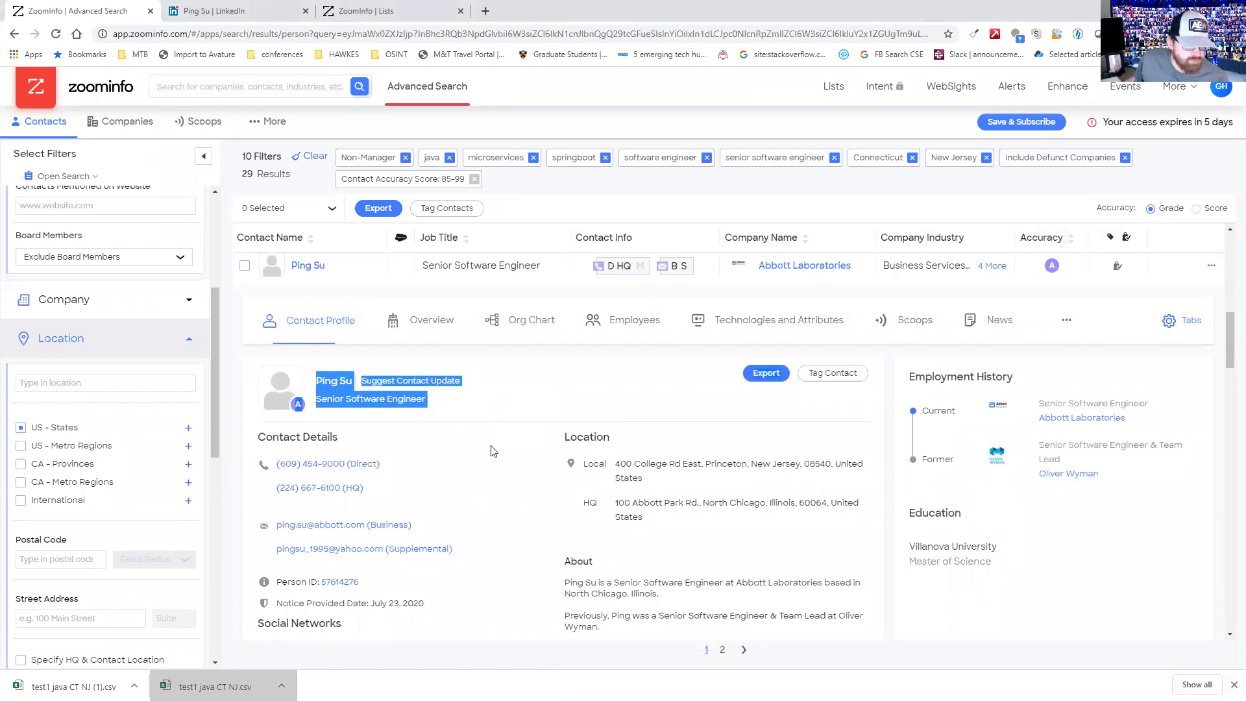
left_click(580, 383)
- Expand the contact's full About bio and trial-select the contact details text
scroll(580, 382, "down", 3)
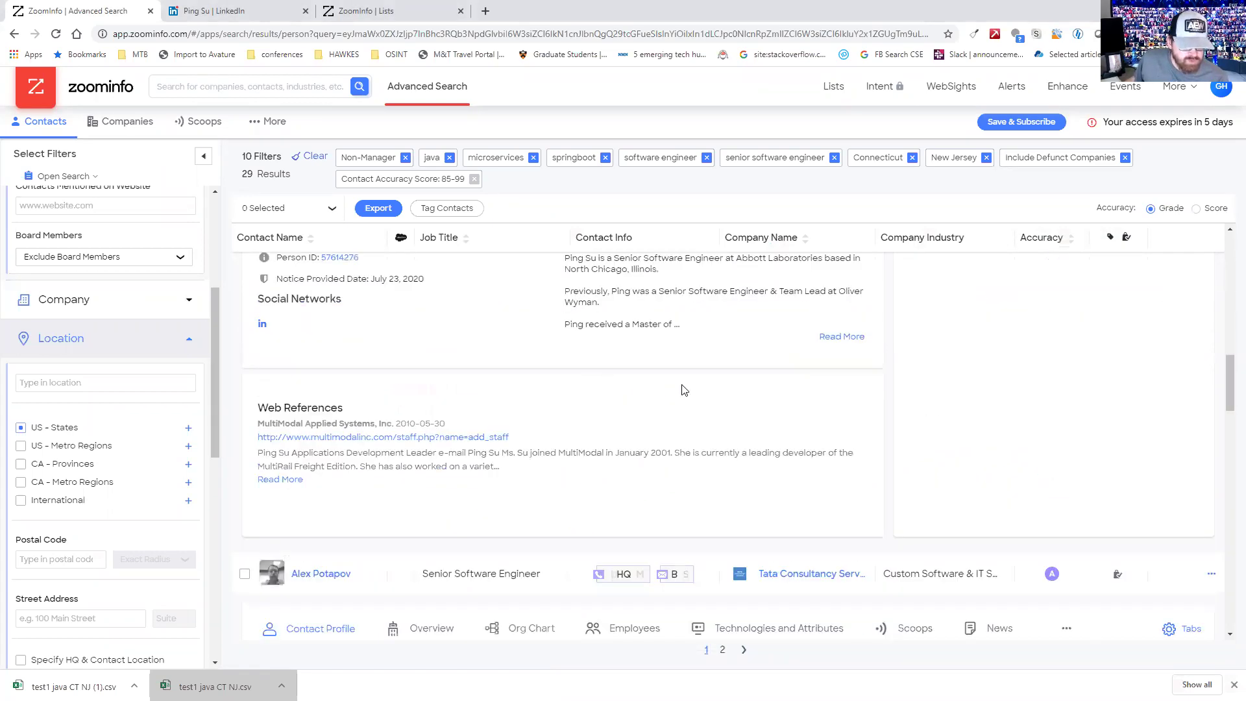
left_click(836, 468)
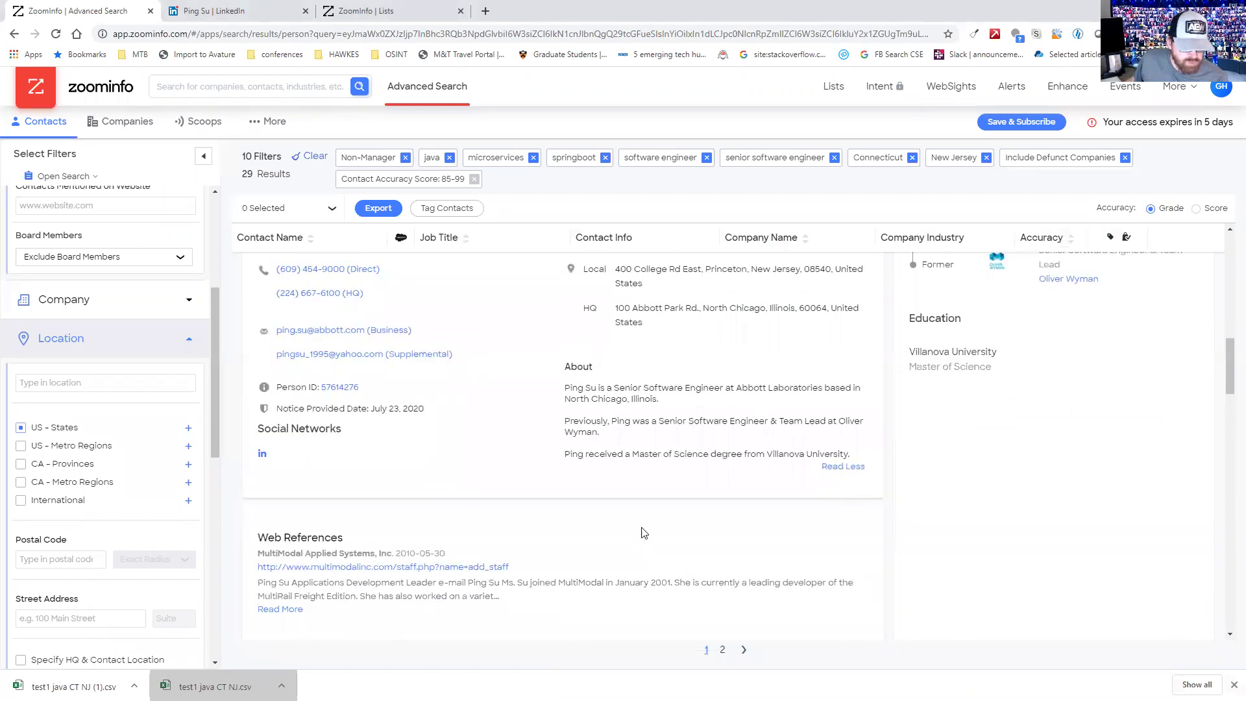
left_click_drag(696, 447, 361, 454)
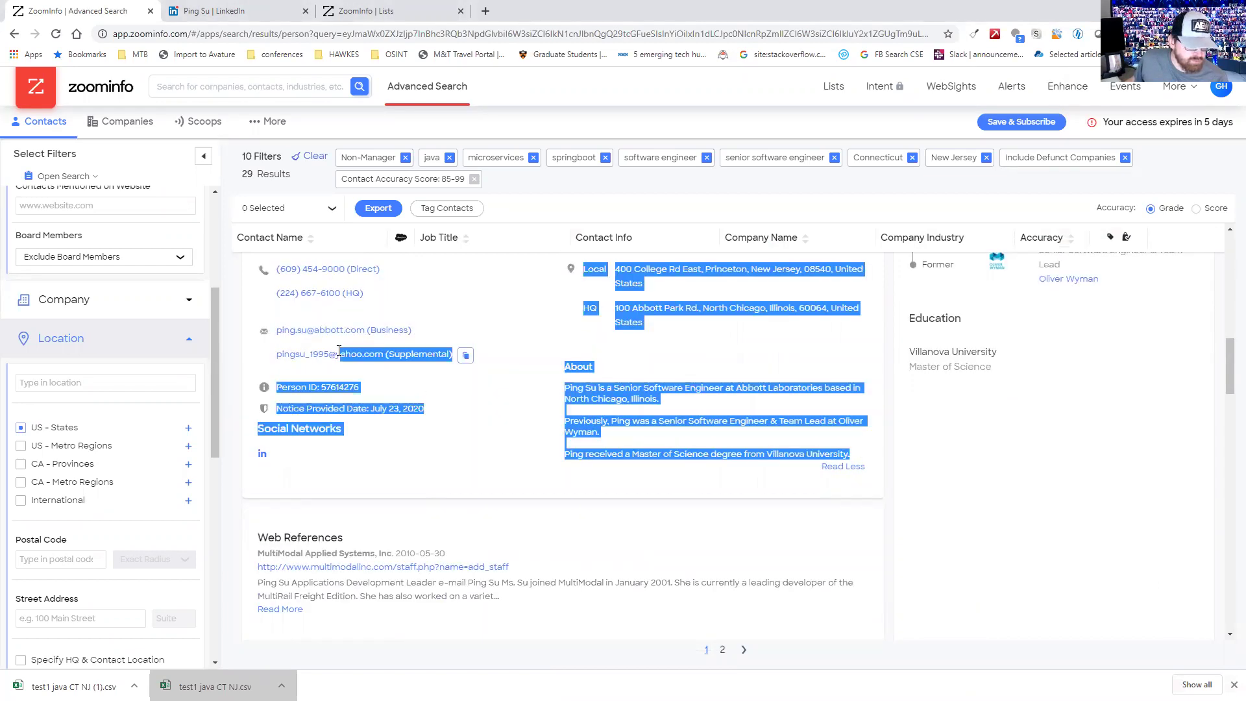
left_click(421, 533)
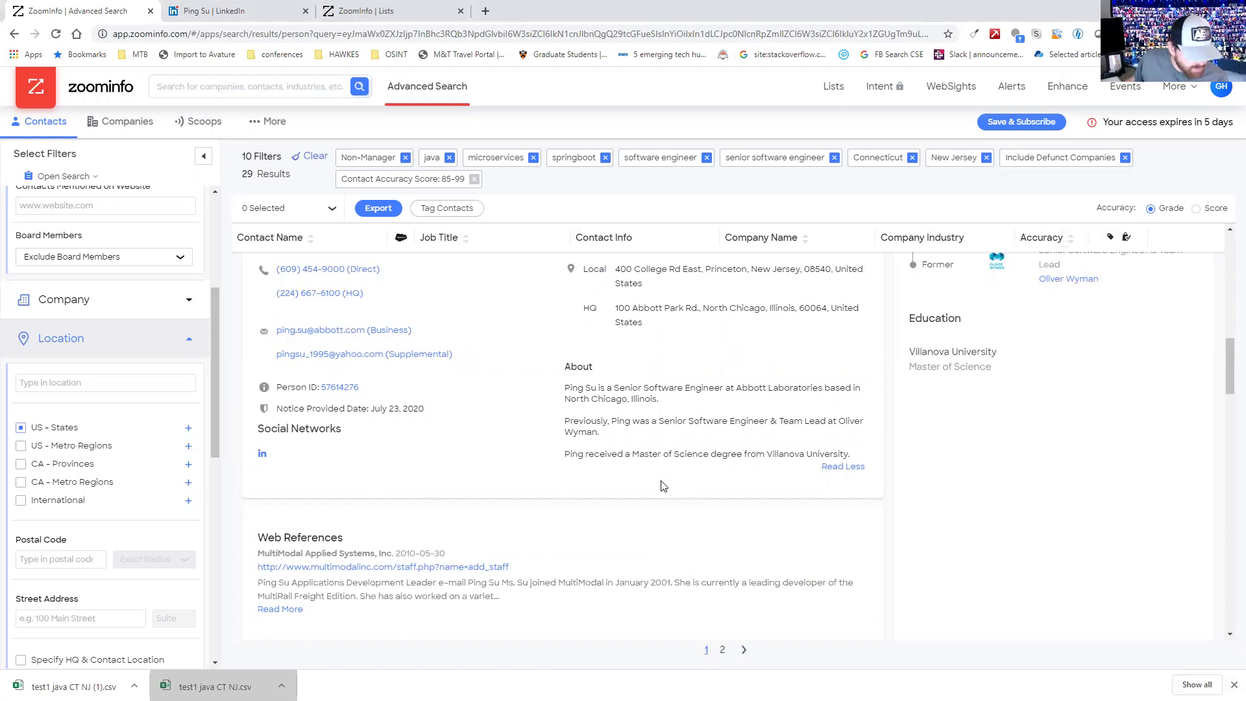
scroll(700, 483, "down", 2)
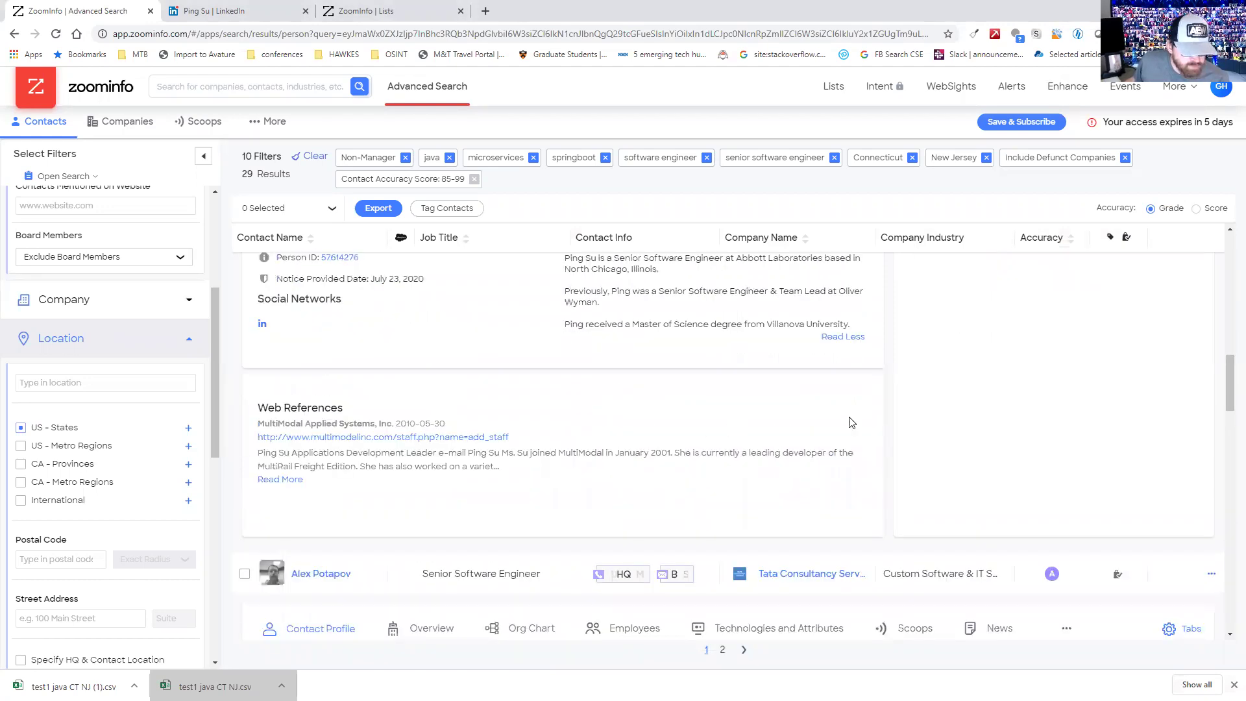
scroll(301, 288, "up", 1)
- Select the whole contact profile text and send it to Data Miner's Get Similar
left_click_drag(867, 406, 280, 397)
scroll(292, 389, "up", 2)
scroll(281, 397, "up", 2)
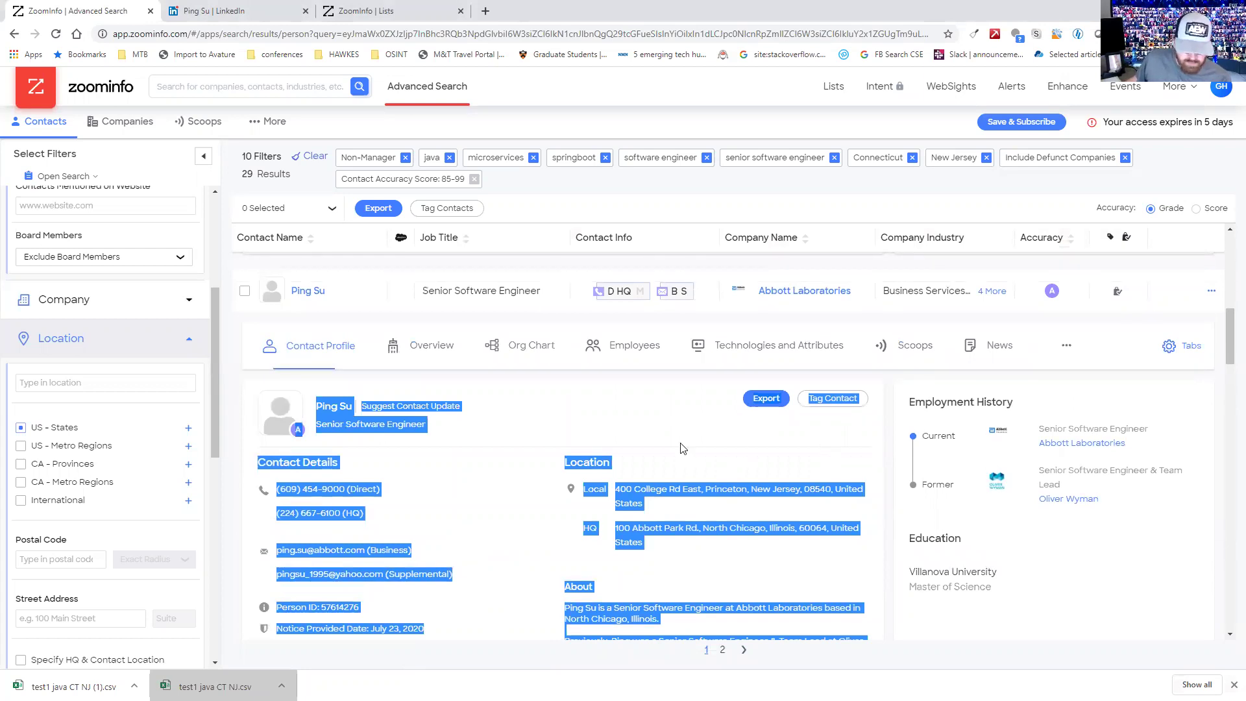
right_click(469, 437)
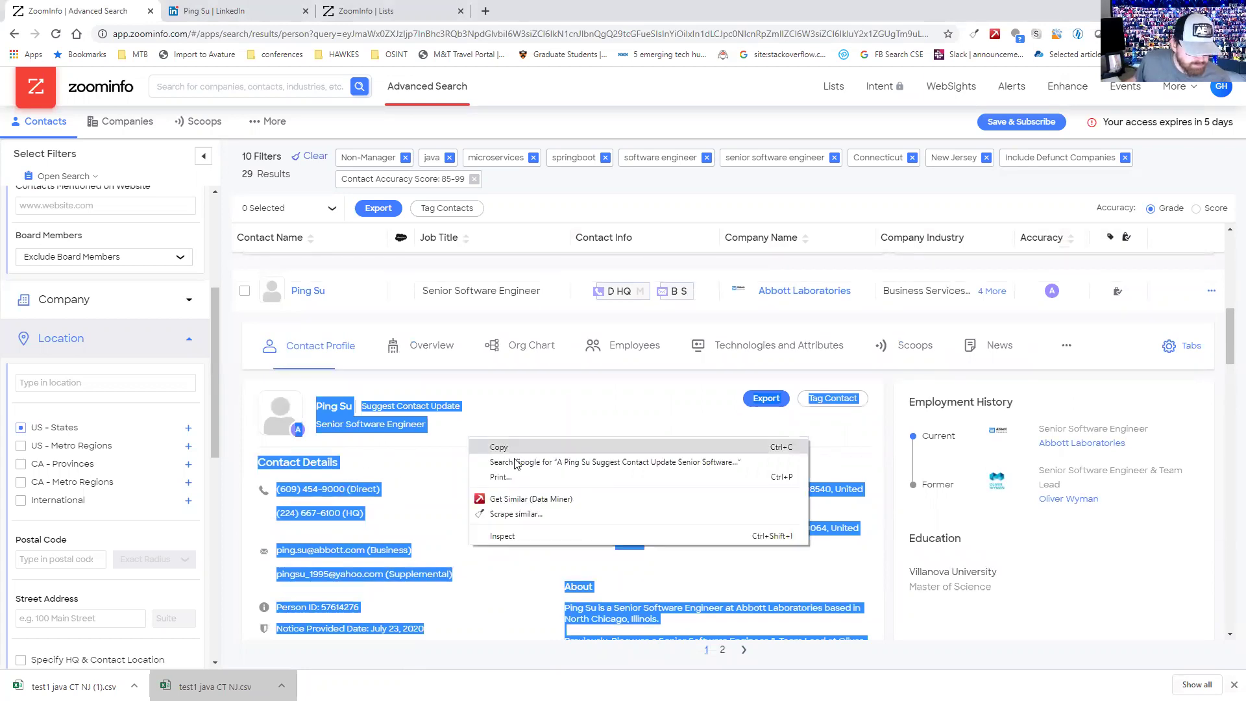
left_click(519, 498)
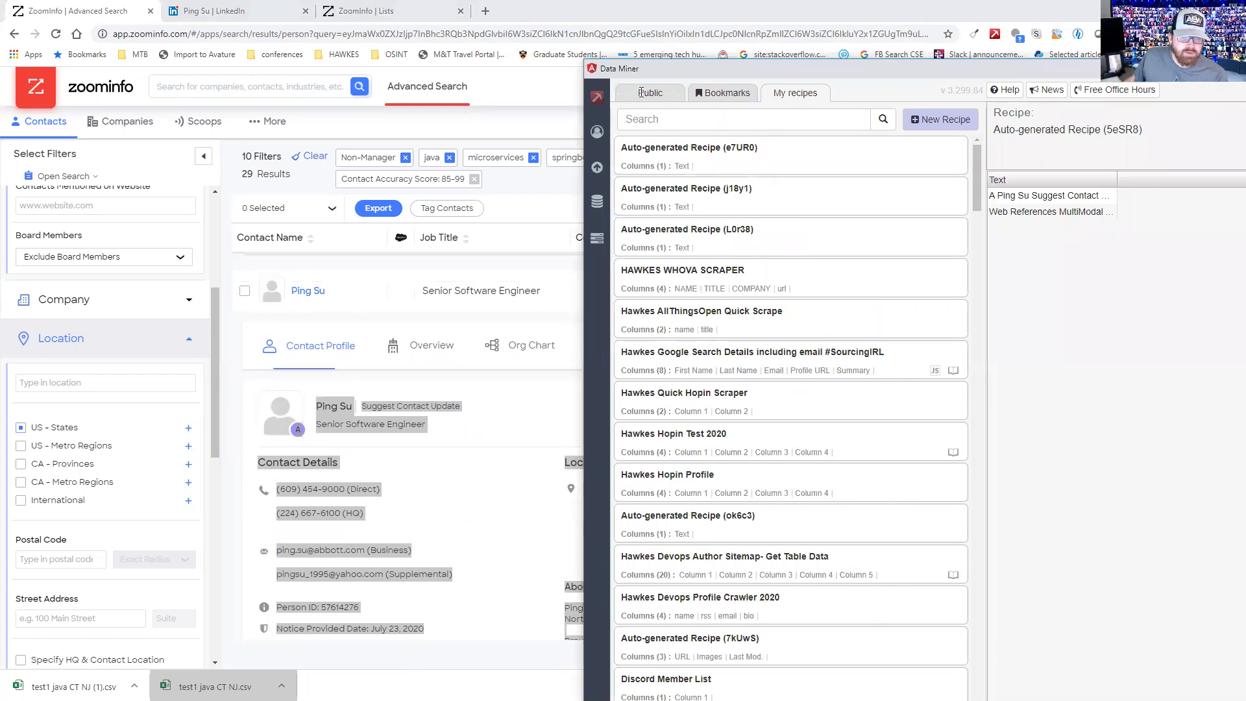
- Preview the public Zoominfo 2.0 PERSON recipes: Search List, Search with details, Profile Basic
left_click(646, 92)
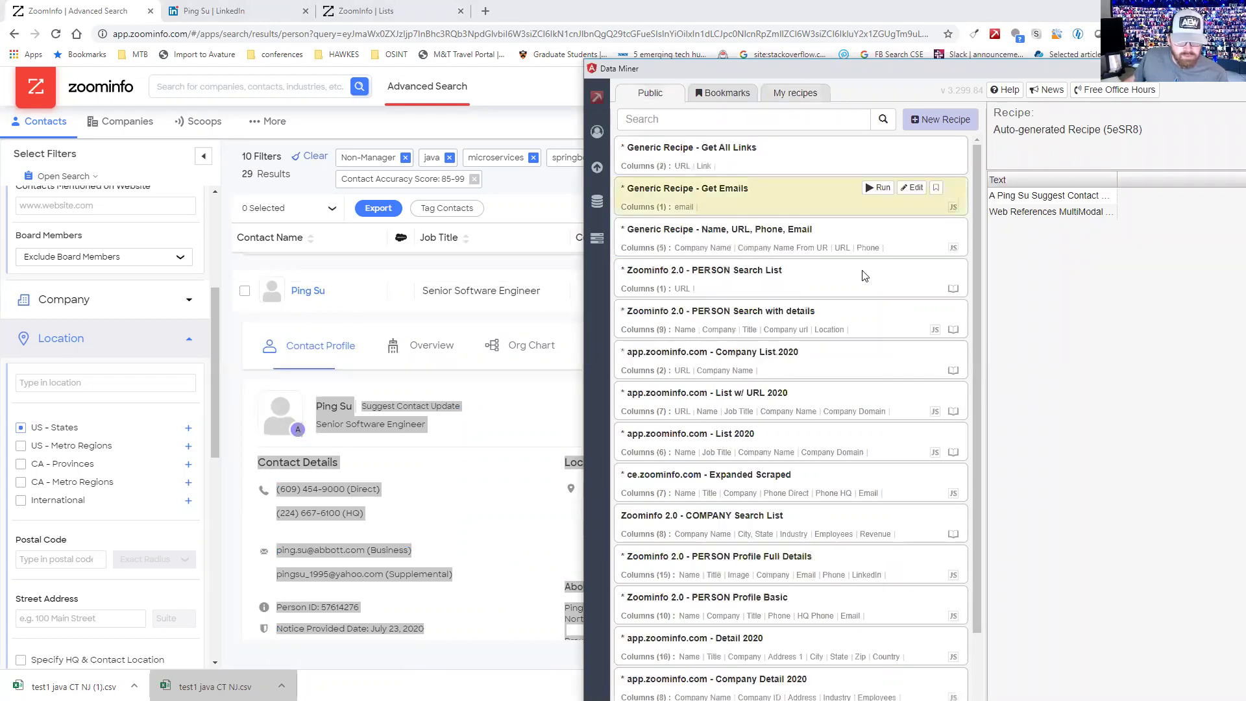
left_click(883, 270)
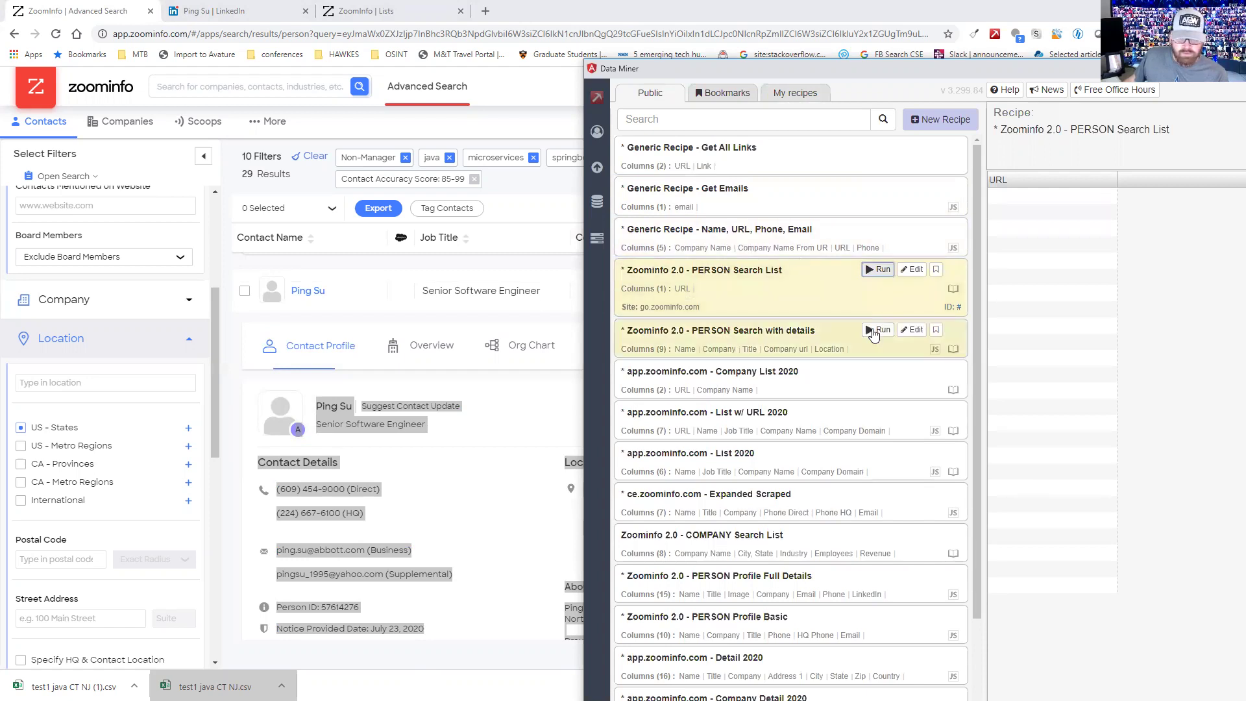
left_click(872, 332)
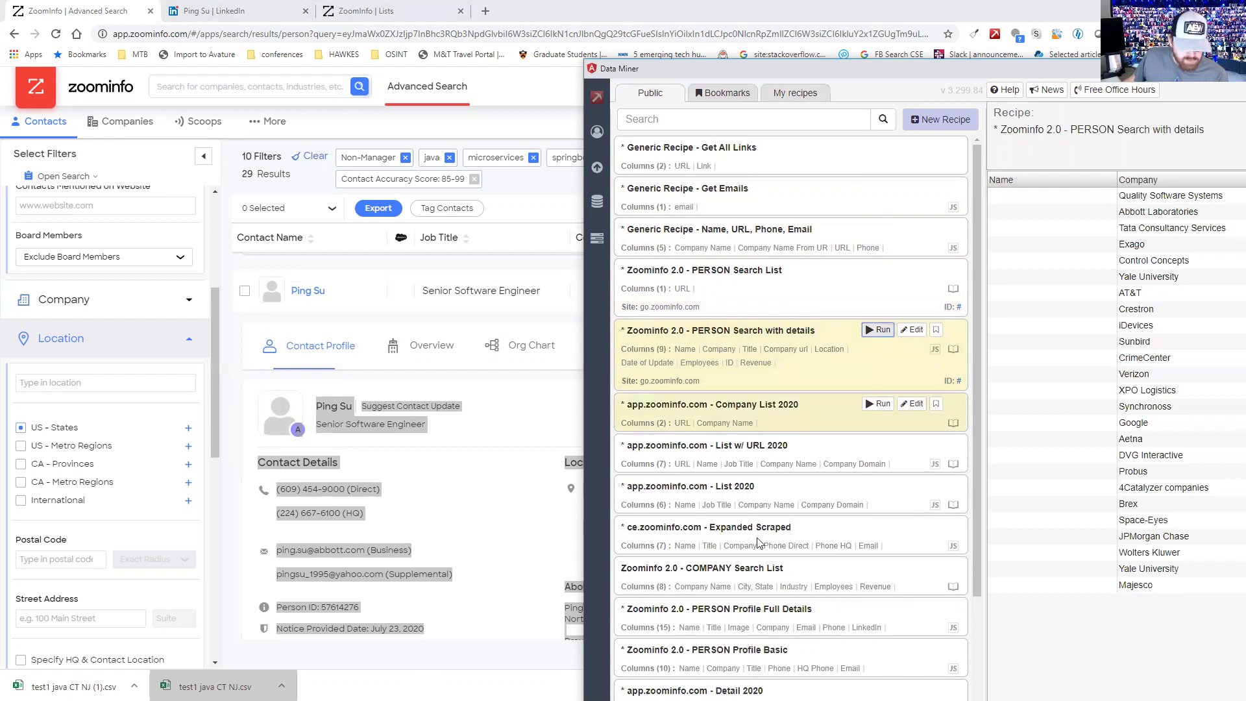
scroll(775, 536, "down", 3)
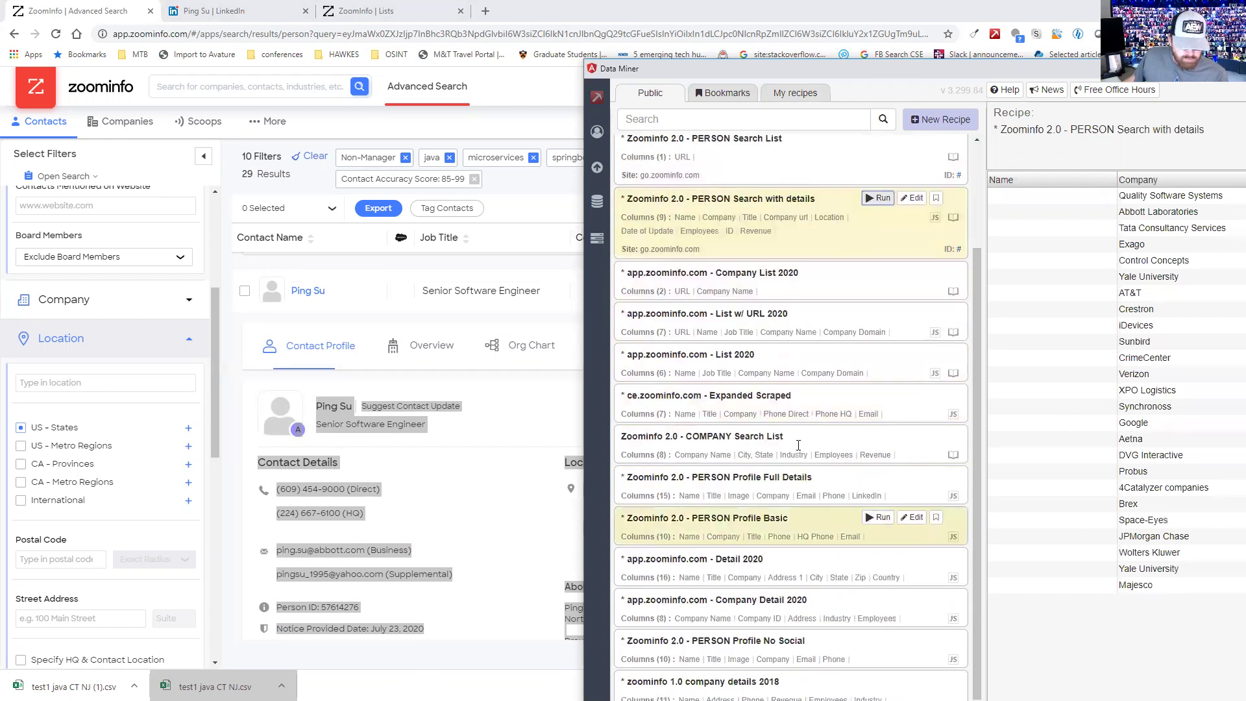
left_click(875, 539)
- Run the Zoominfo 2.0 - PERSON Search List recipe and nudge the Data Miner window right
scroll(771, 480, "down", 1)
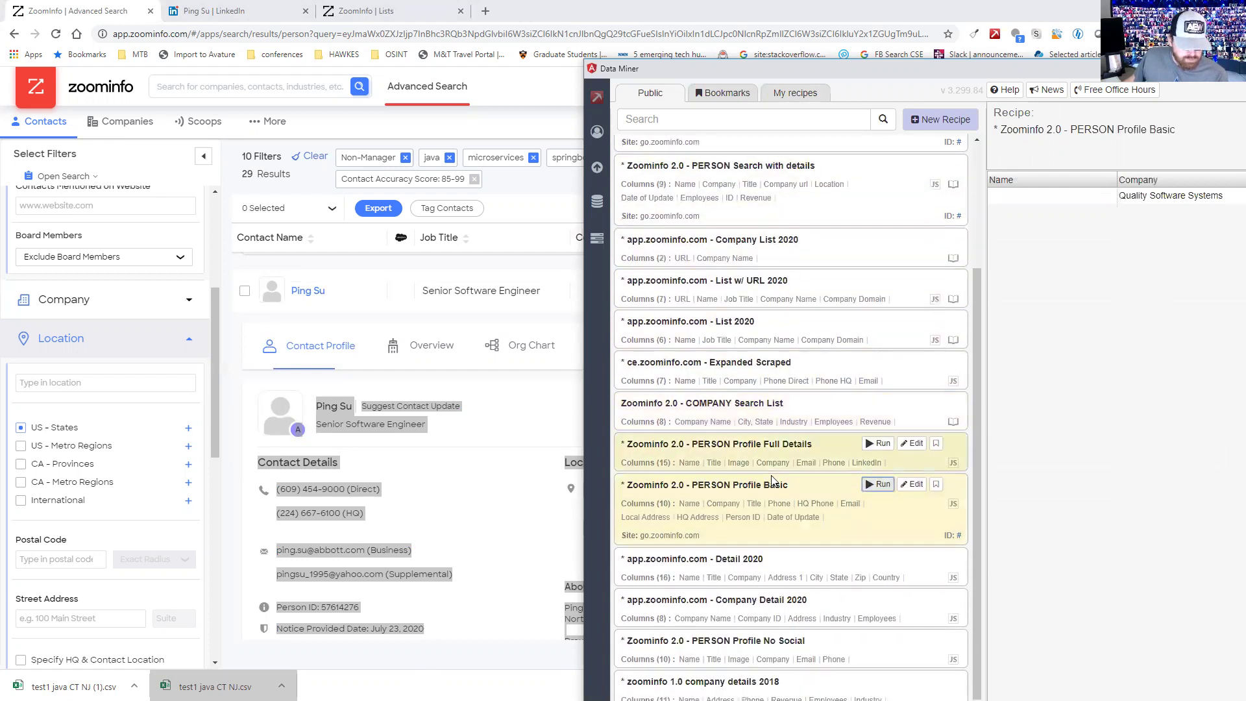
scroll(771, 454, "up", 5)
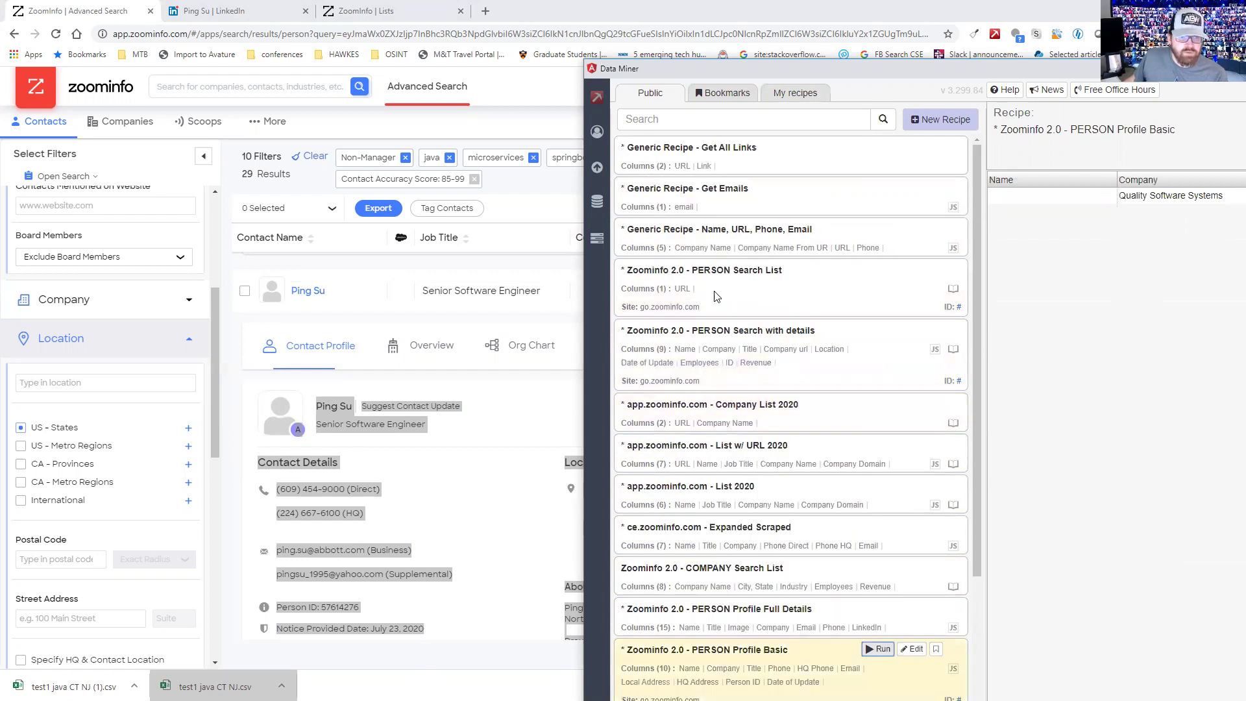
left_click(878, 269)
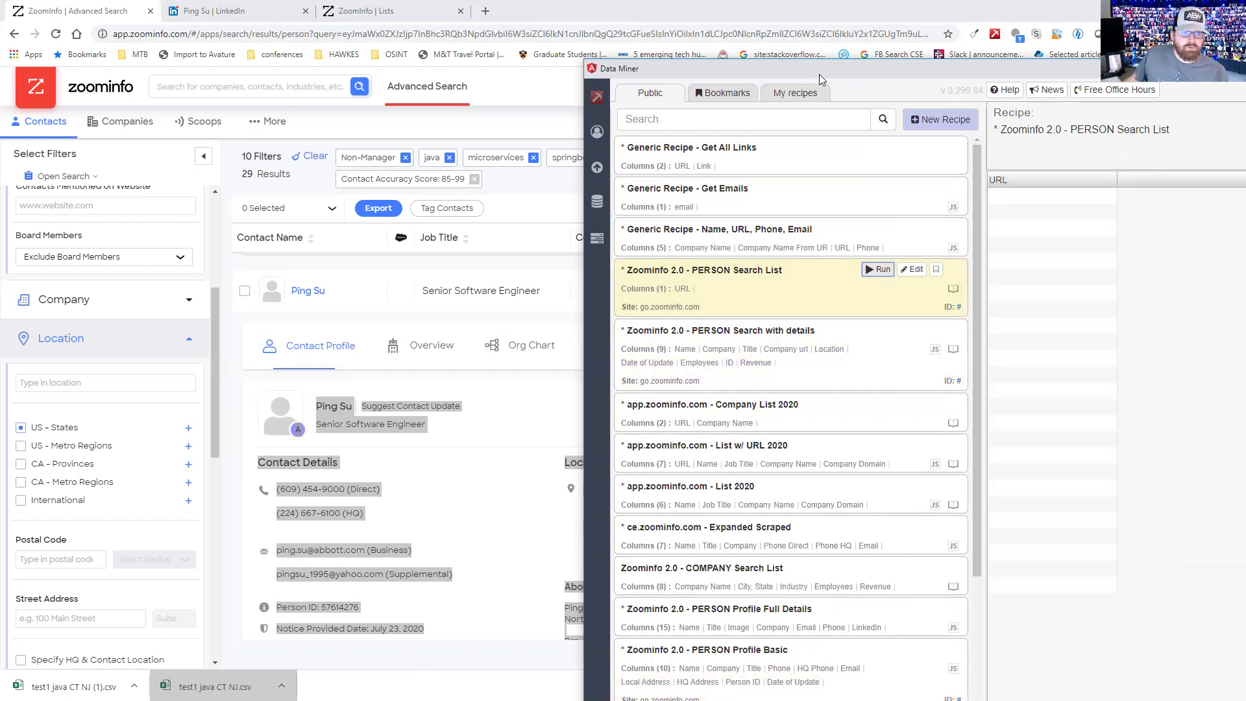
left_click_drag(819, 74, 843, 78)
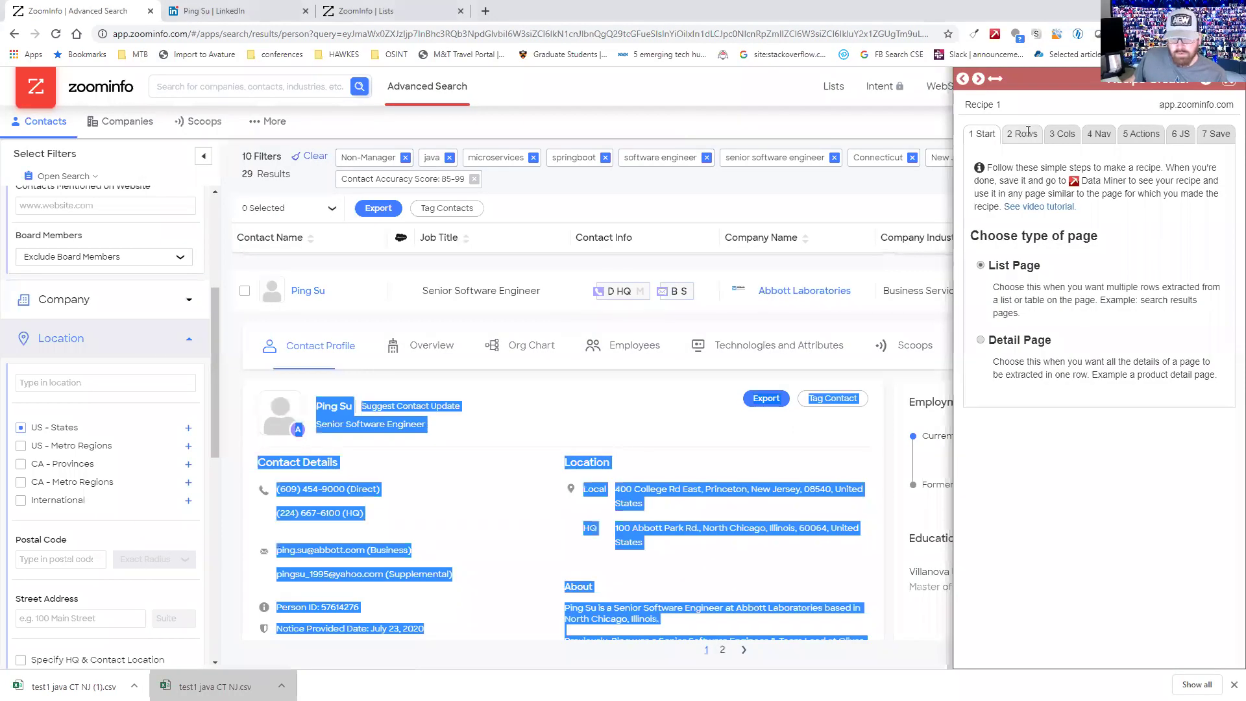
- In the Rows step, pick the profile card and test primaryContact ID and contact-details identifiers
left_click(1028, 133)
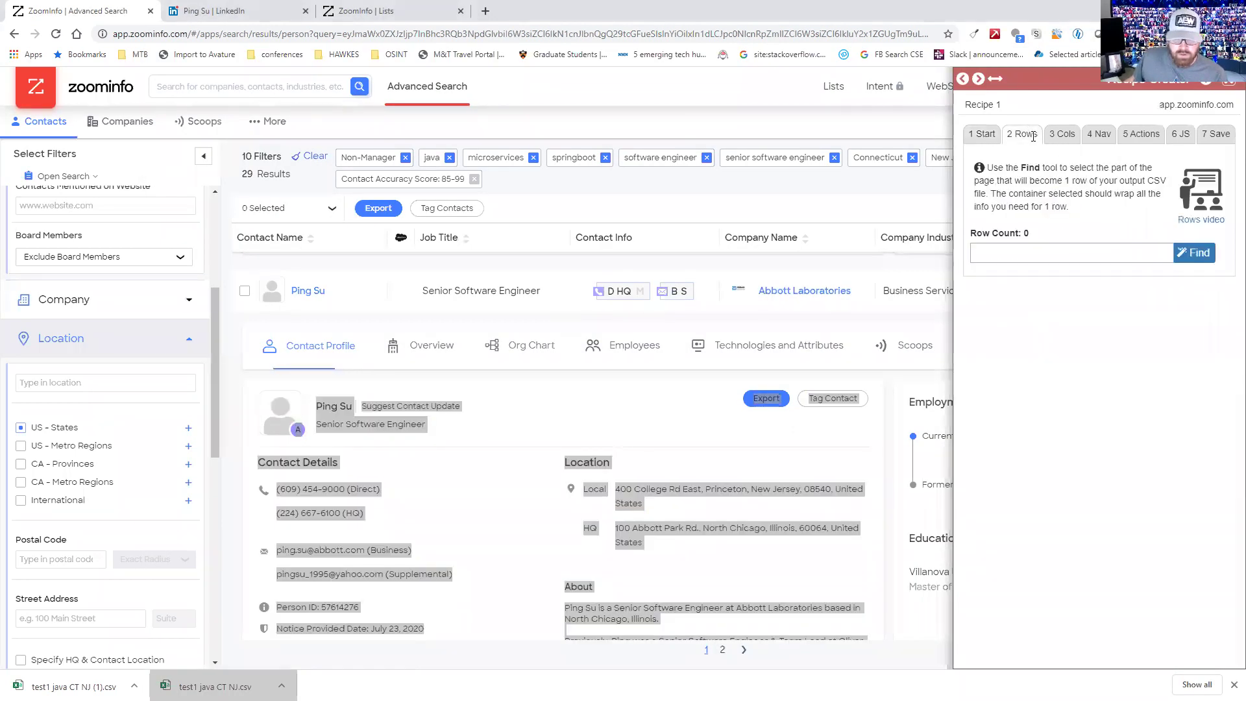
left_click(1195, 252)
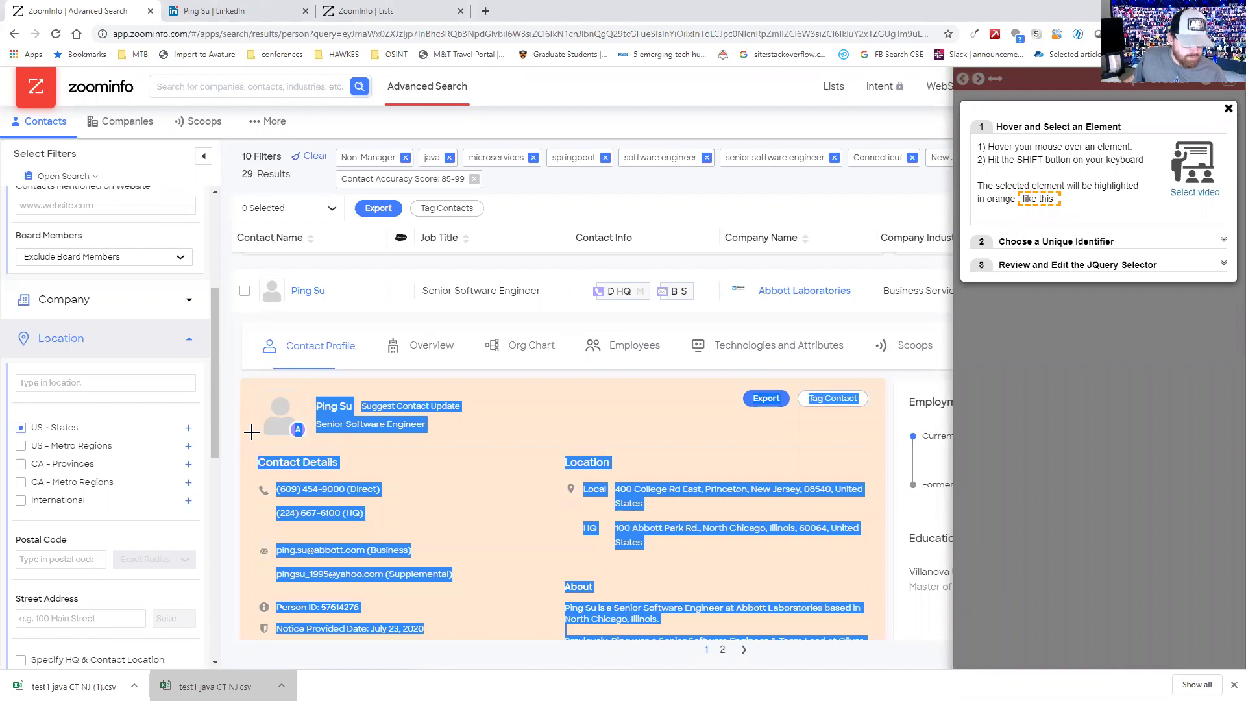
key("shift")
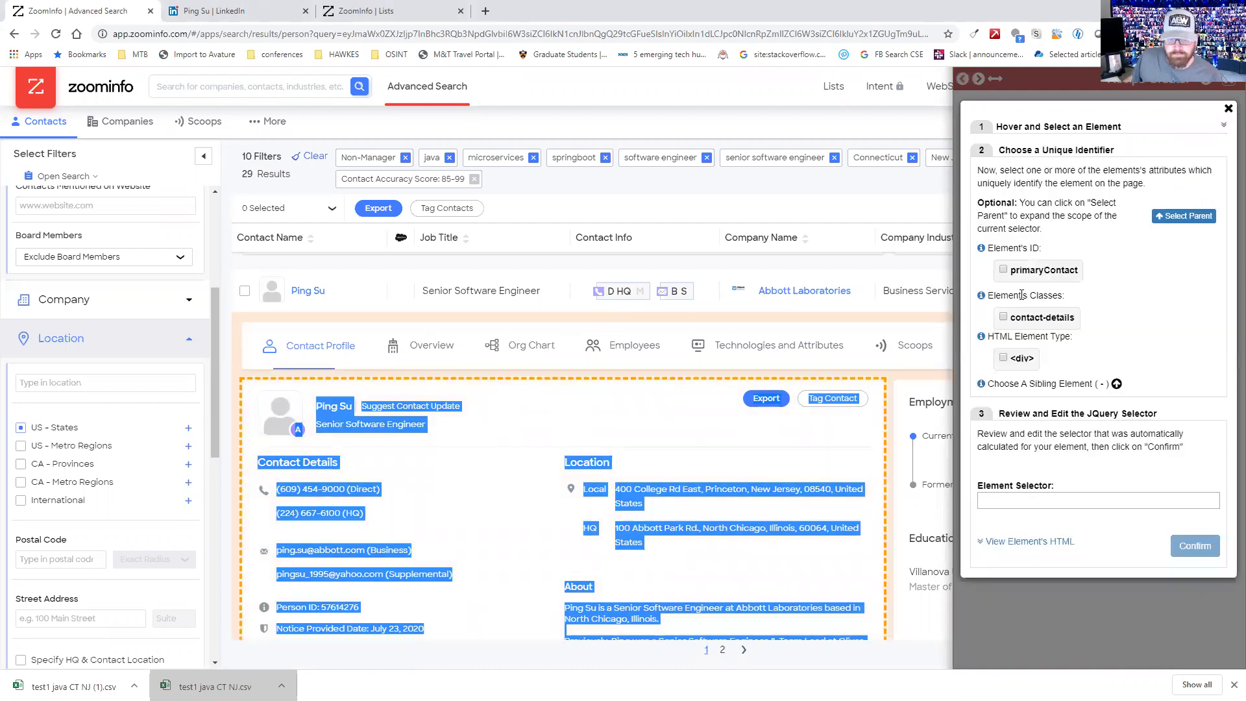
left_click(1003, 270)
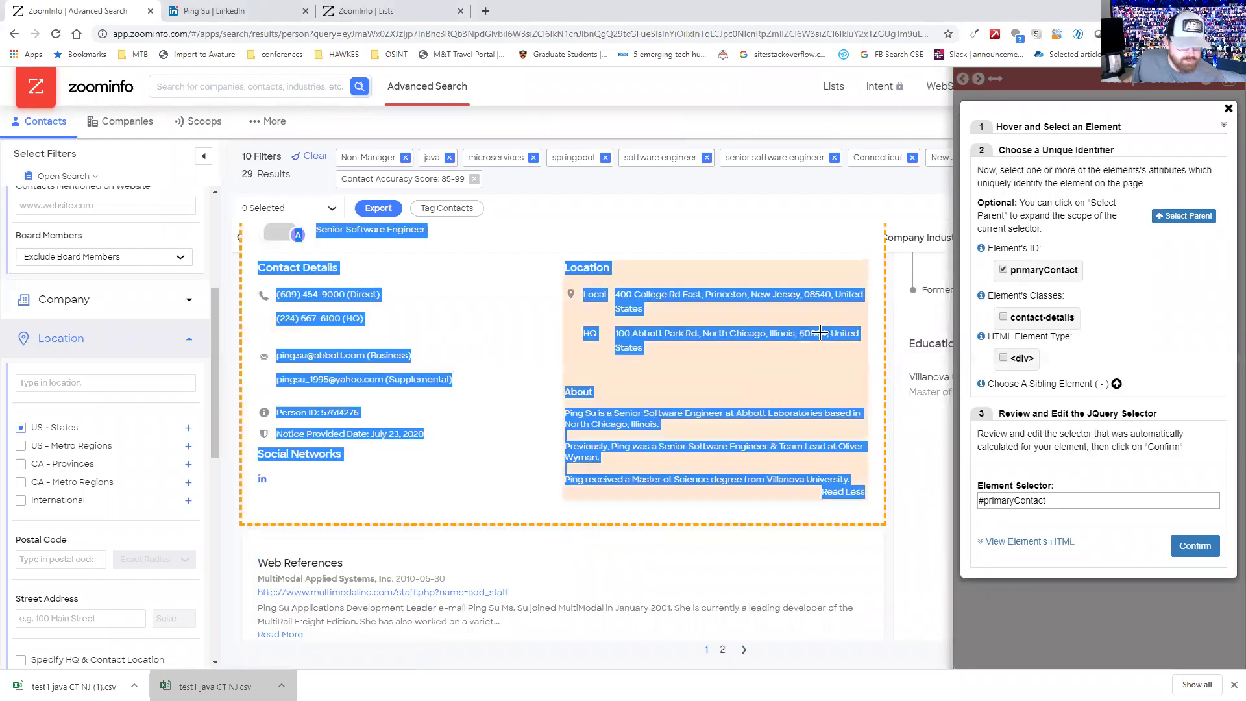
left_click(1004, 270)
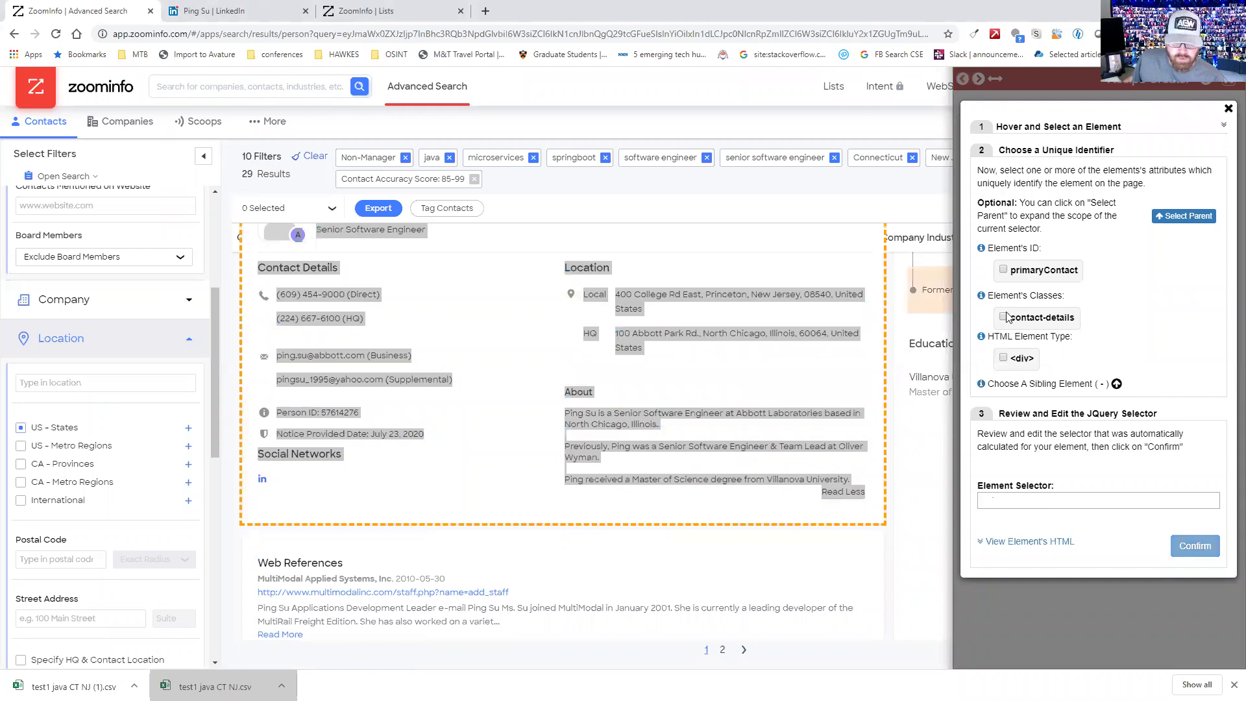
left_click(1003, 316)
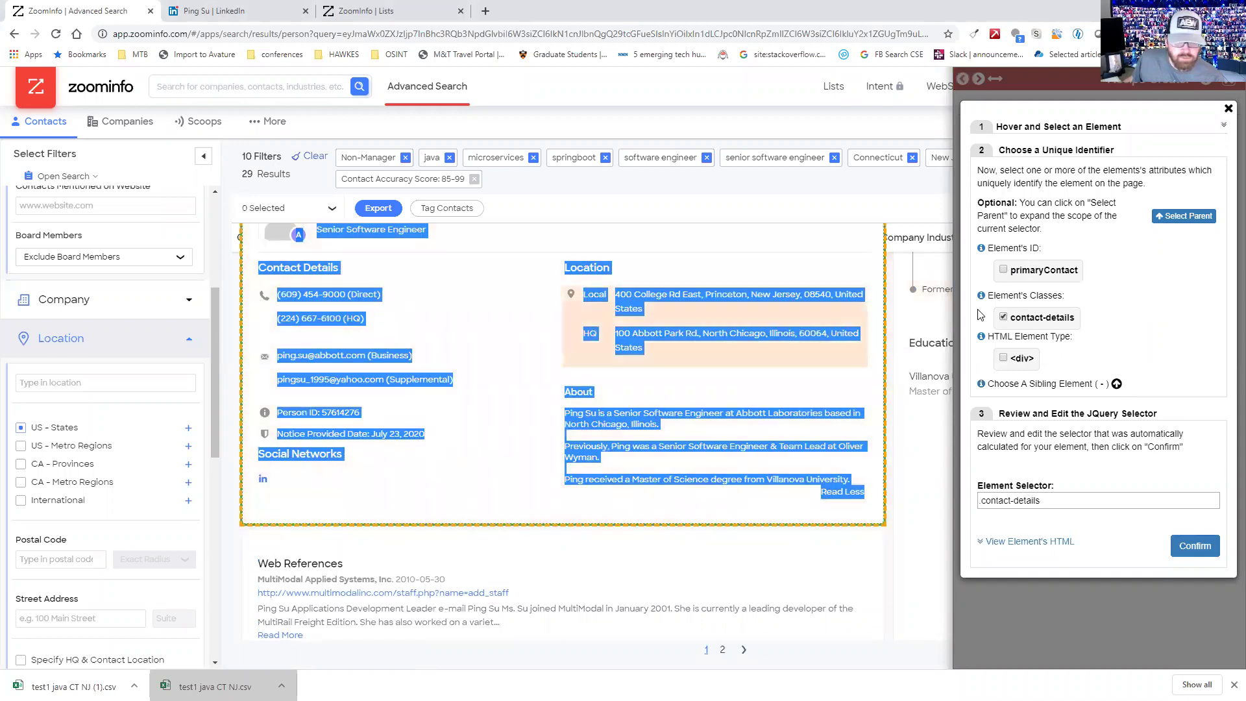
left_click(1003, 318)
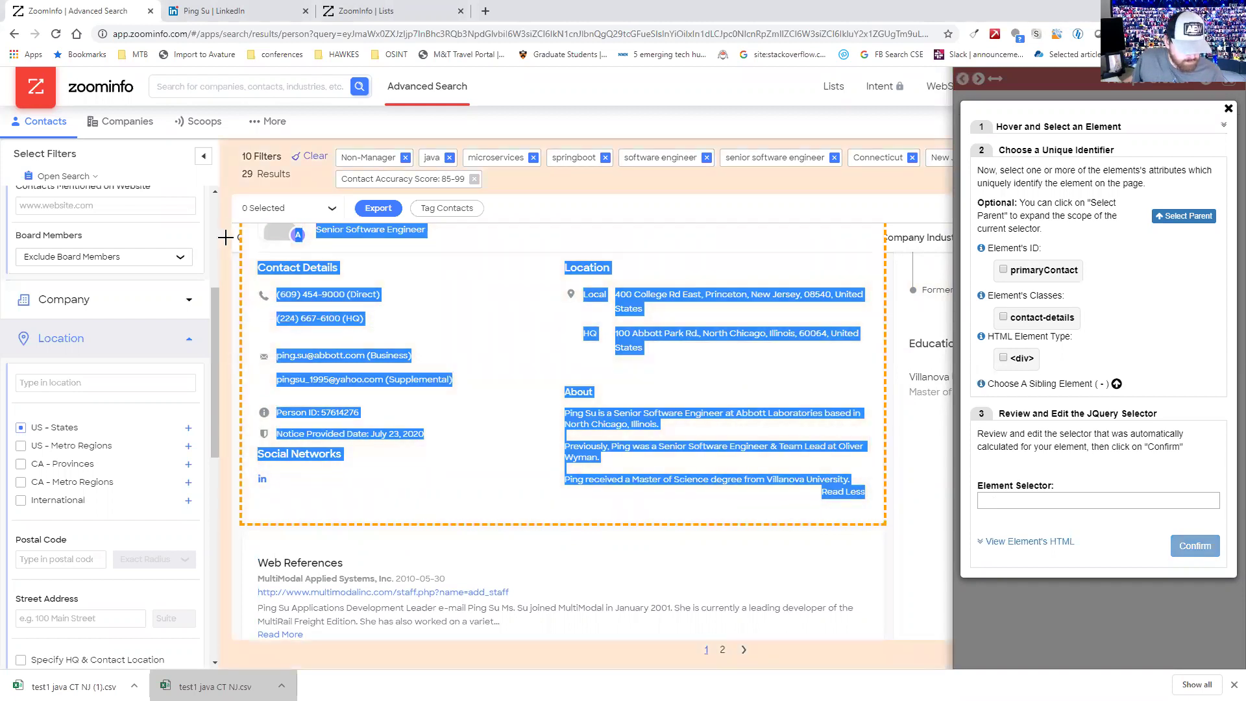
- Settle on the contact card with the .contact-details class and confirm, matching 3 rows
left_click(242, 271)
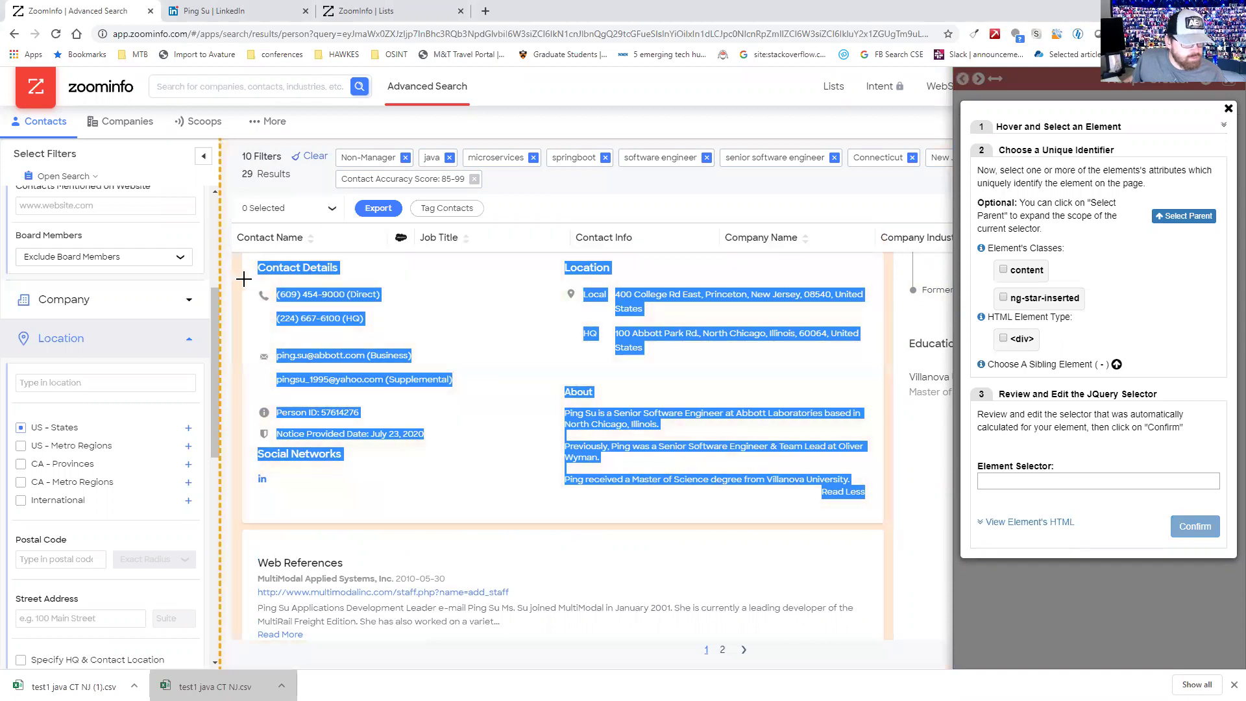
left_click(389, 294)
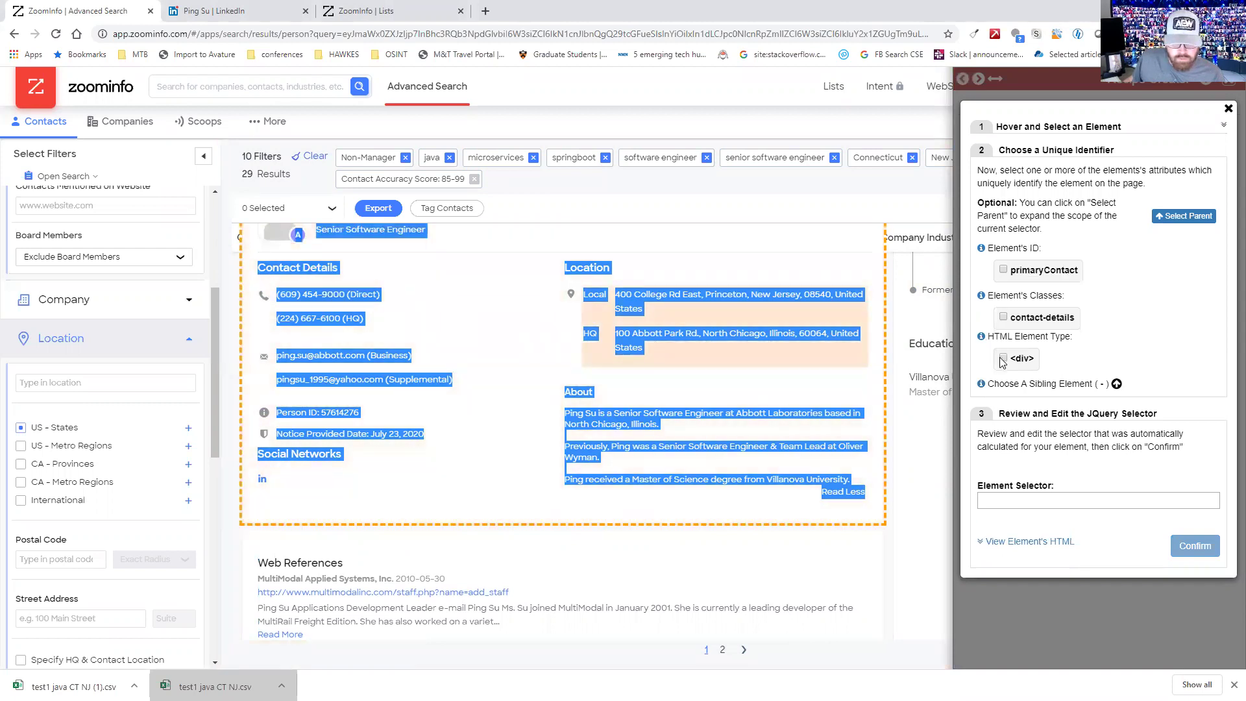
left_click(1003, 359)
left_click(1003, 359)
left_click(1002, 317)
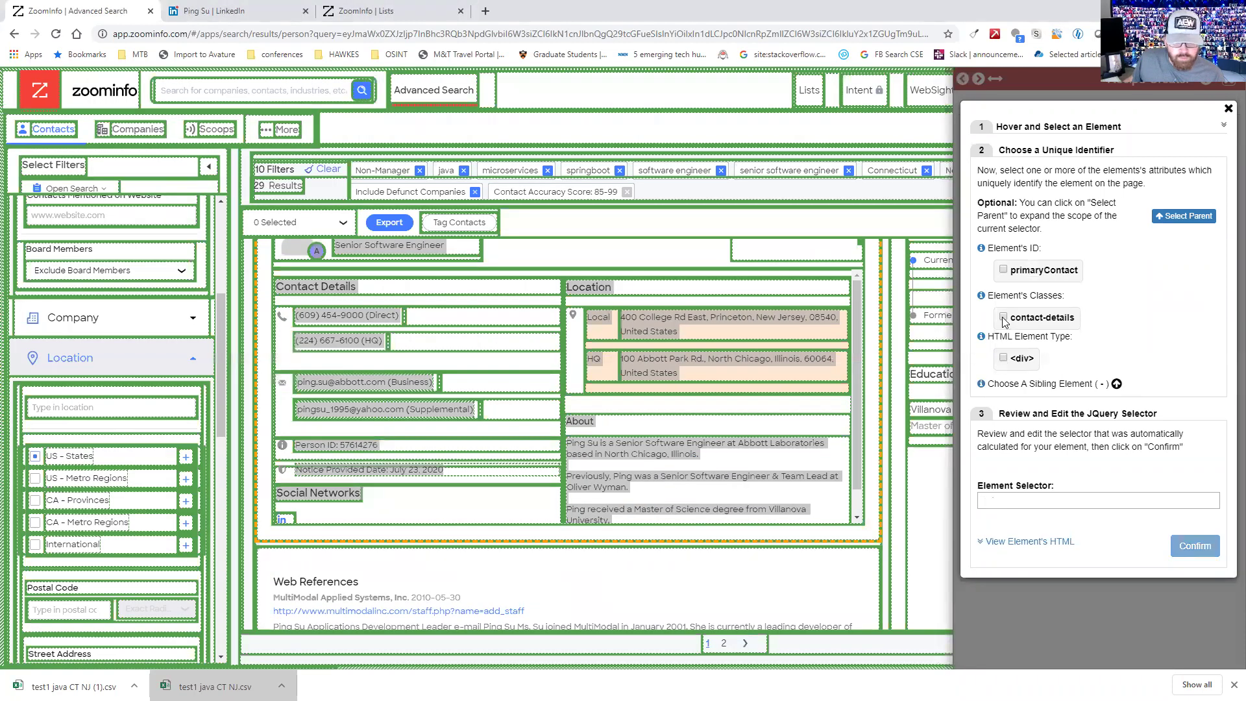
scroll(759, 378, "down", 10)
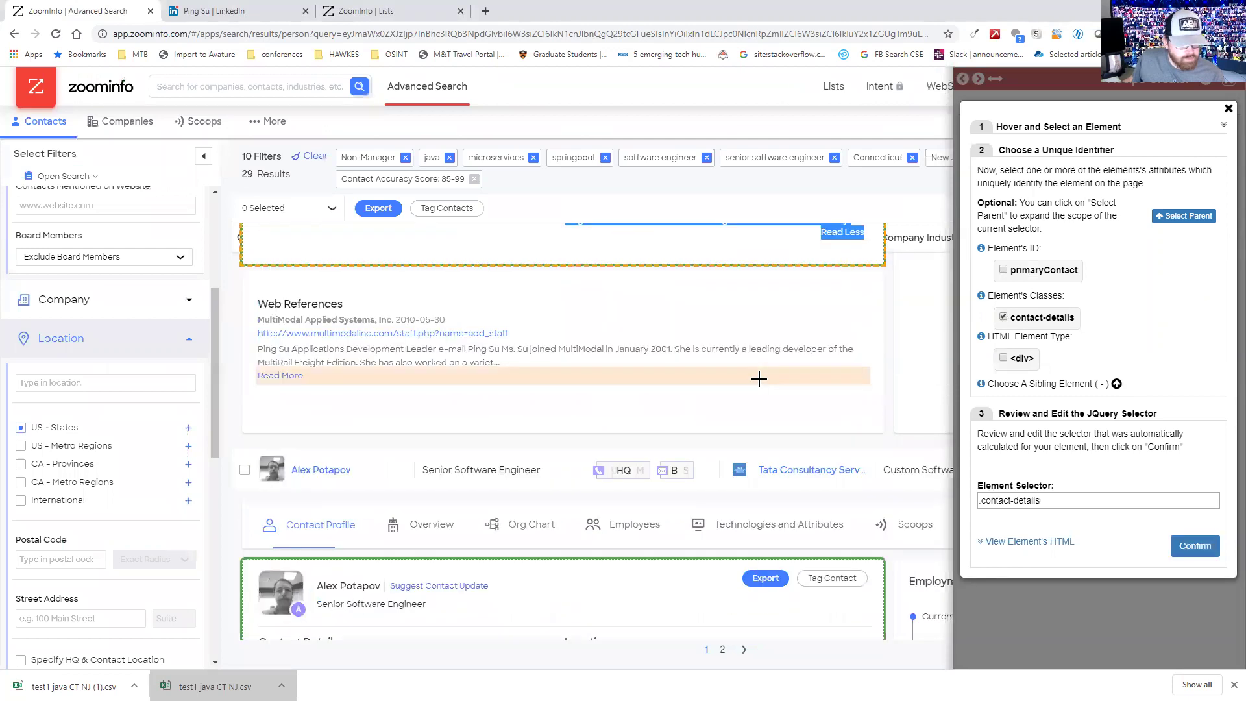
scroll(768, 367, "up", 10)
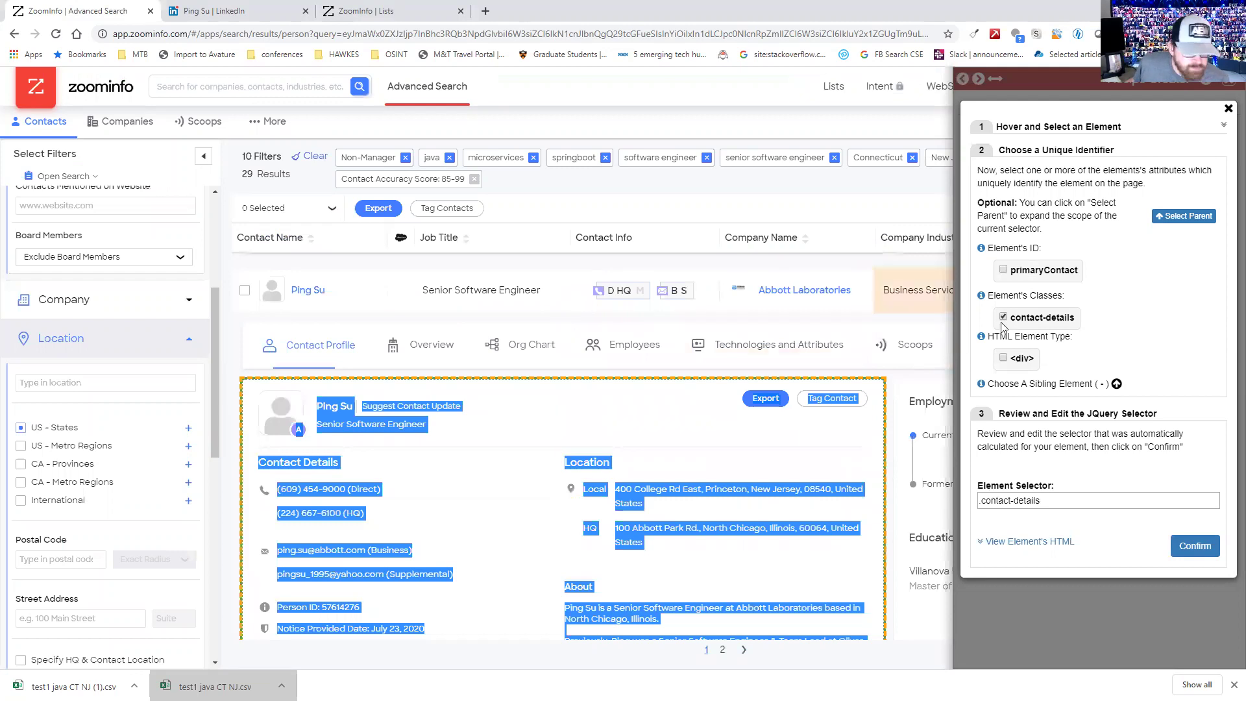
scroll(657, 427, "down", 6)
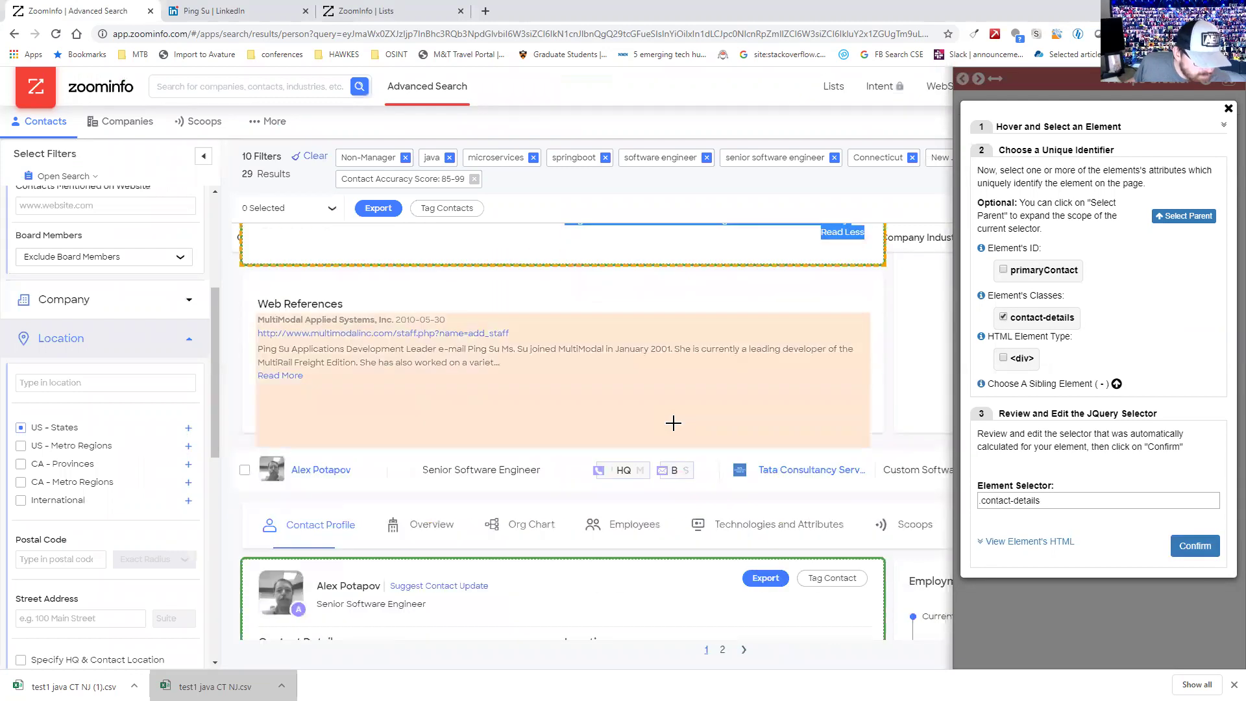
scroll(675, 429, "down", 4)
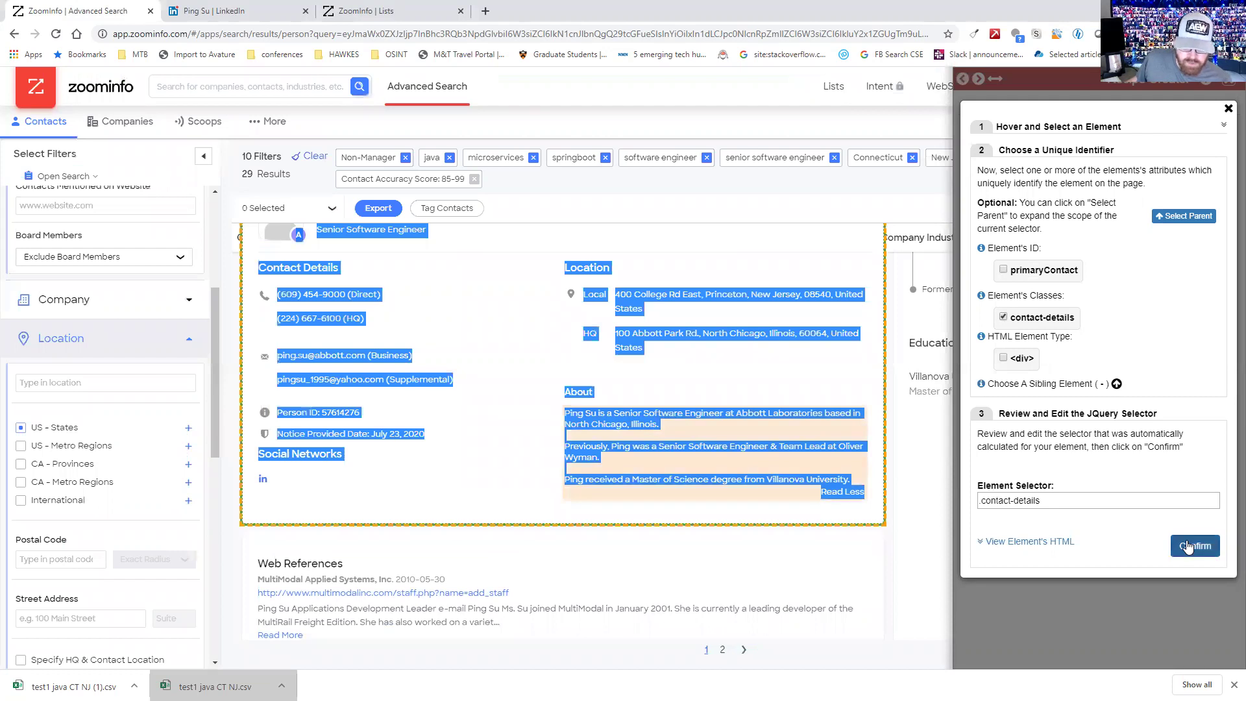
left_click(1187, 547)
- Scroll down the ZoomInfo results and expand three more contact rows to load their profiles
scroll(575, 439, "down", 7)
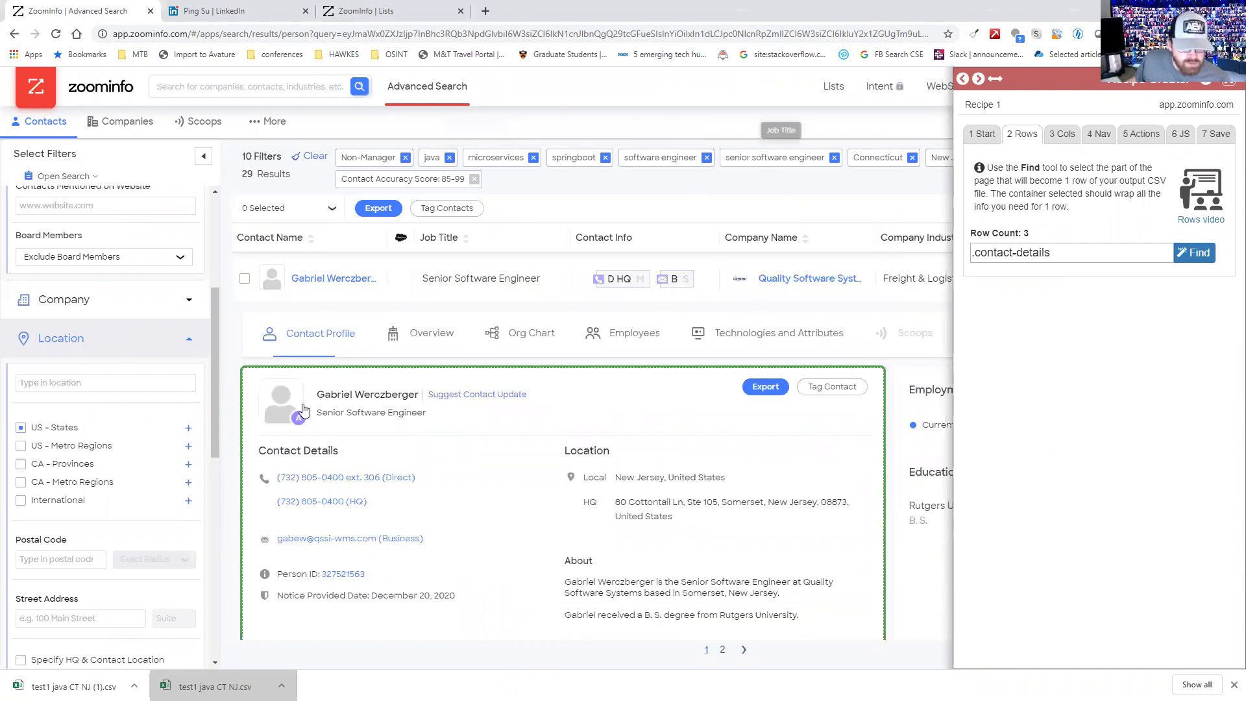
scroll(311, 409, "down", 3)
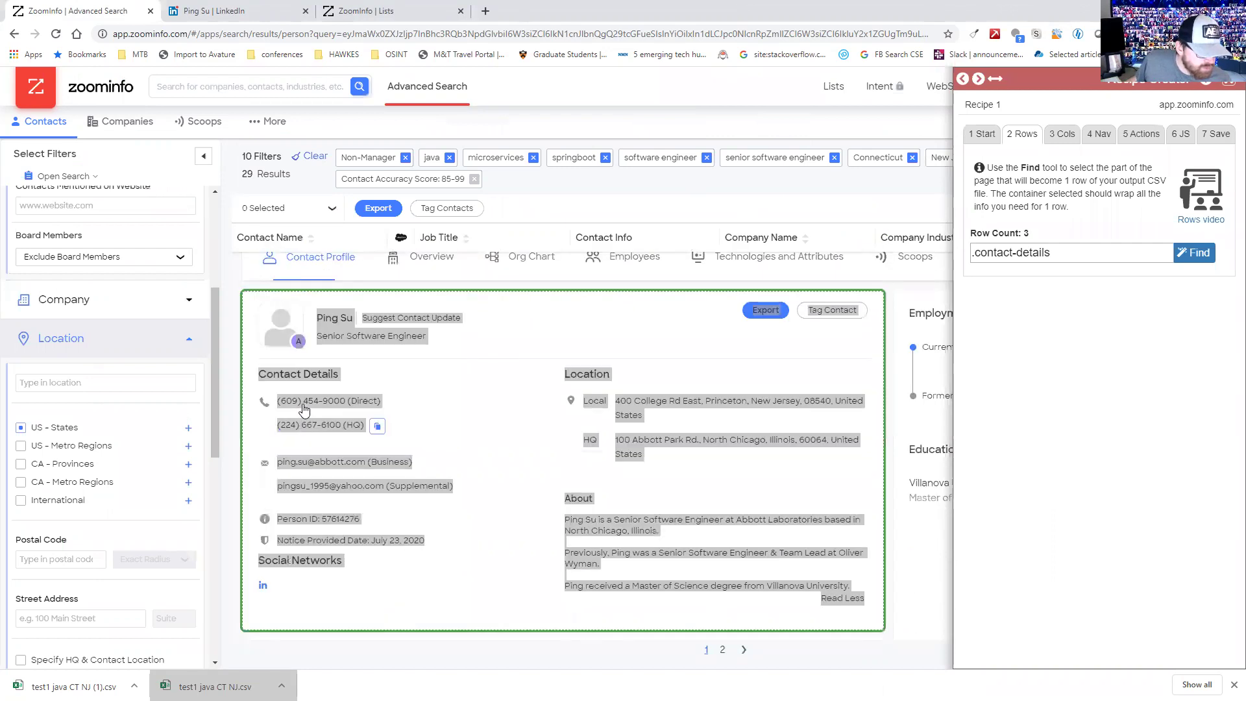
scroll(327, 406, "down", 8)
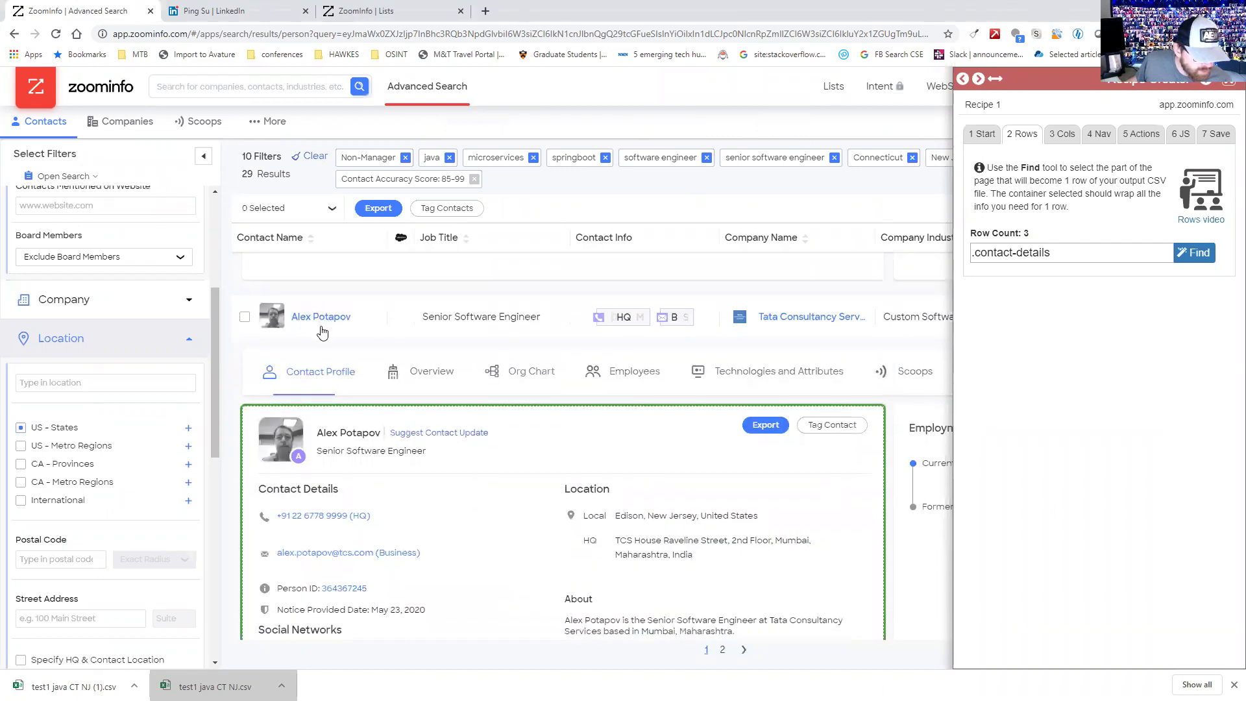
scroll(323, 332, "down", 3)
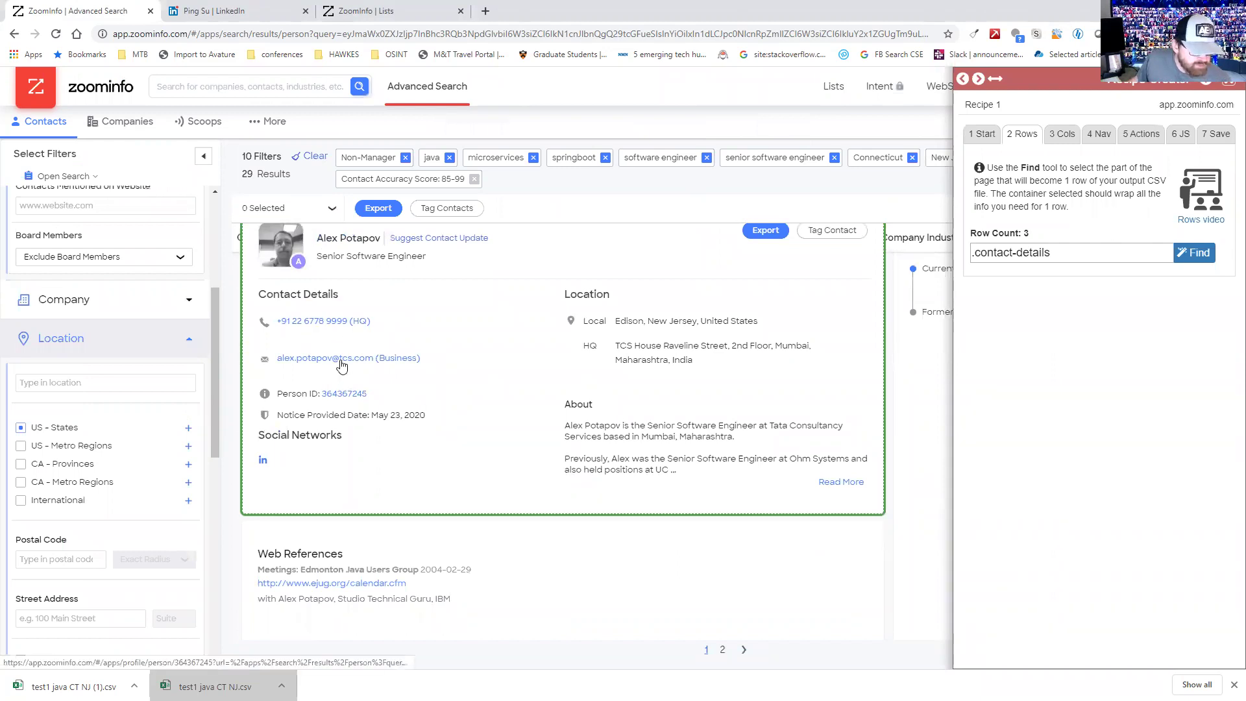
mouse_move(341, 363)
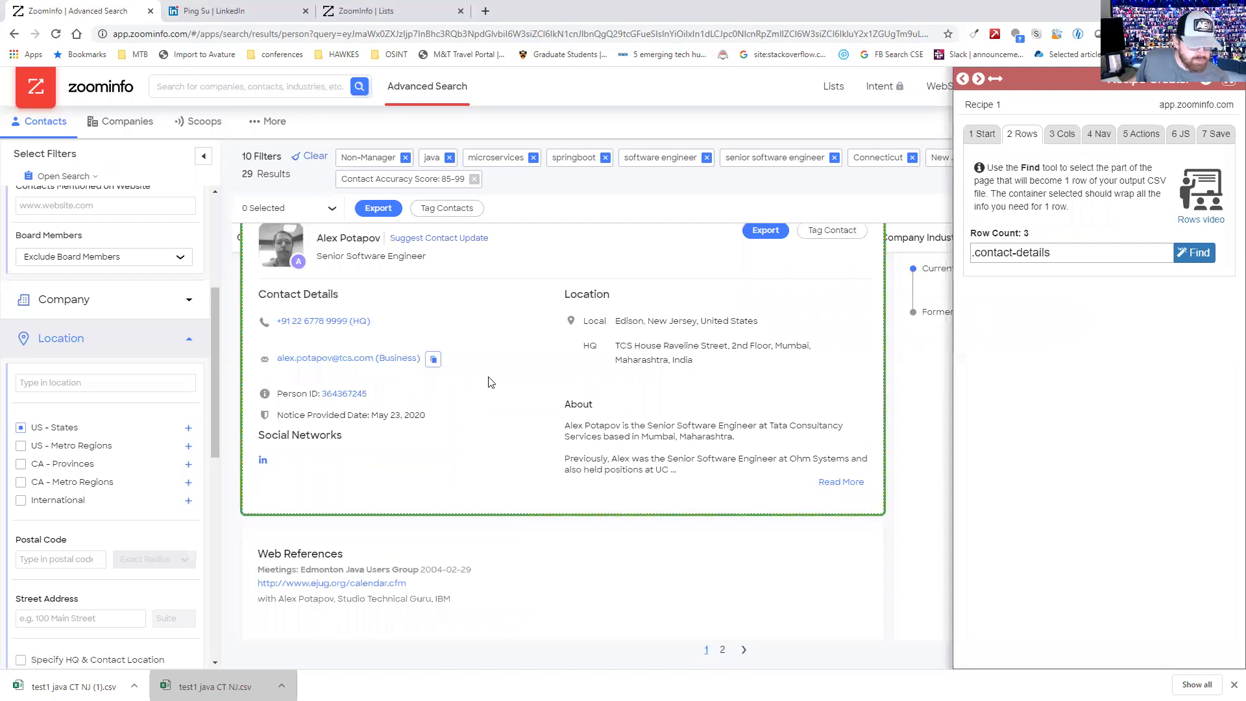
scroll(490, 382, "down", 6)
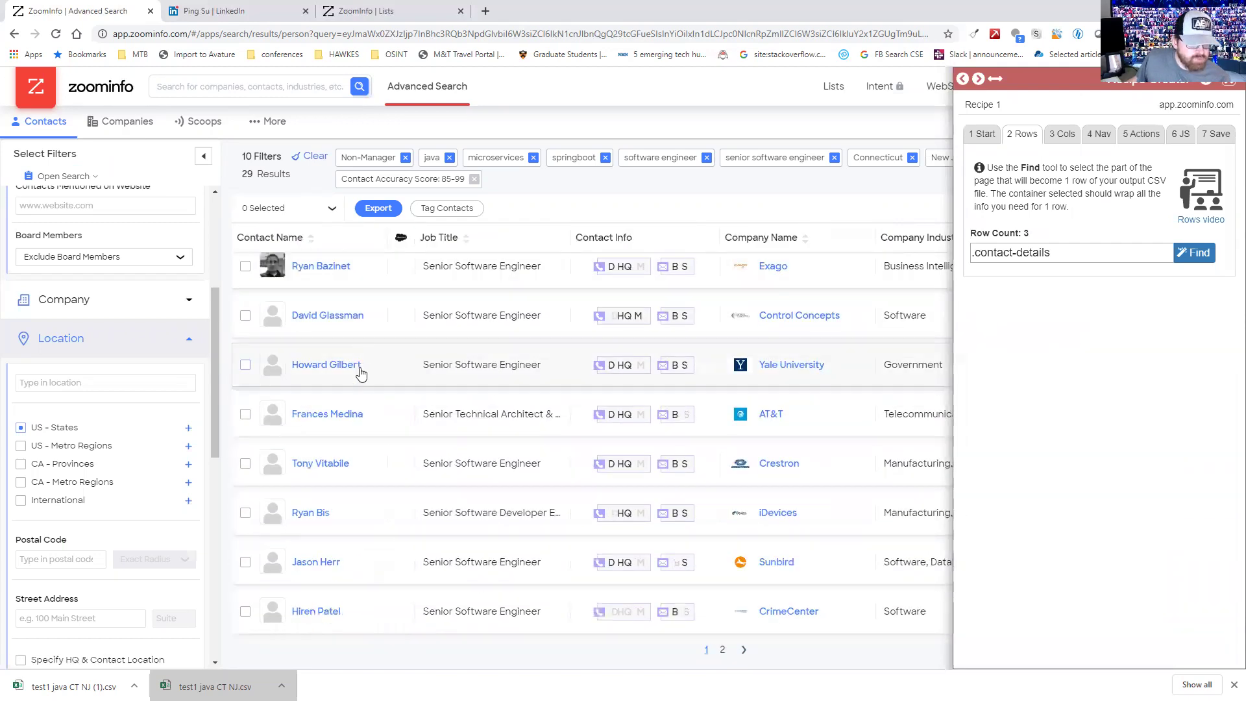
scroll(542, 403, "up", 10)
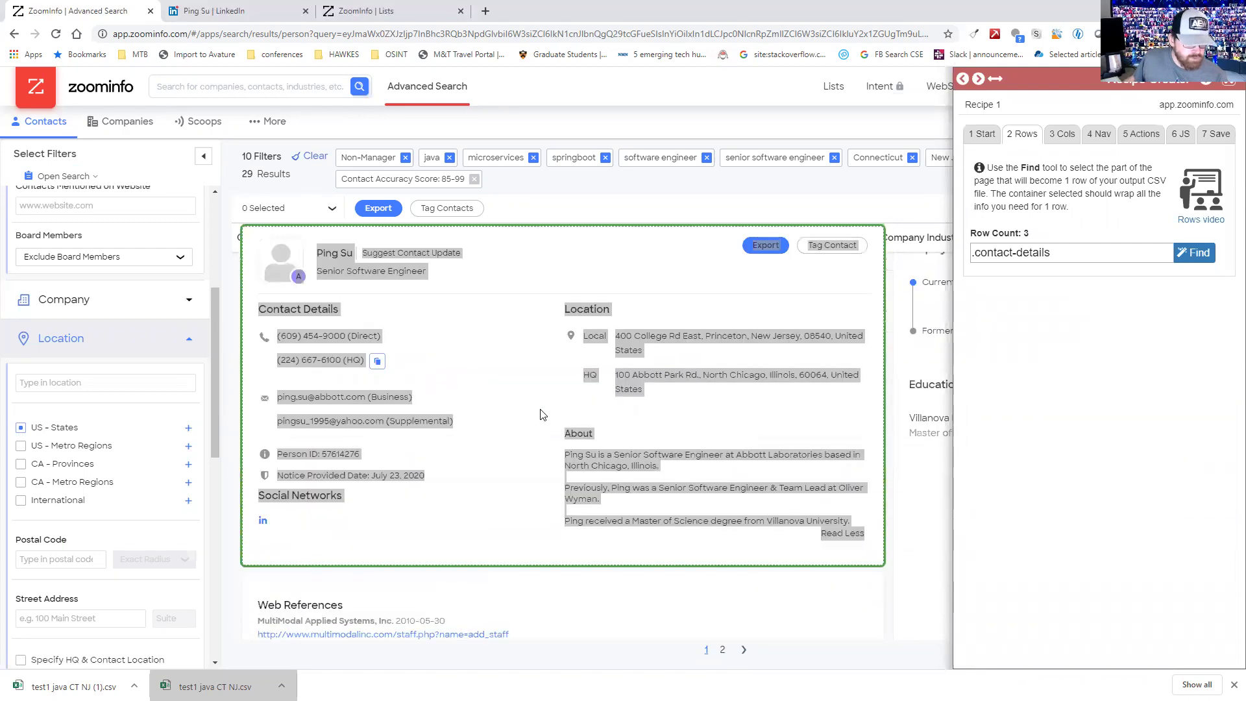
scroll(543, 415, "down", 8)
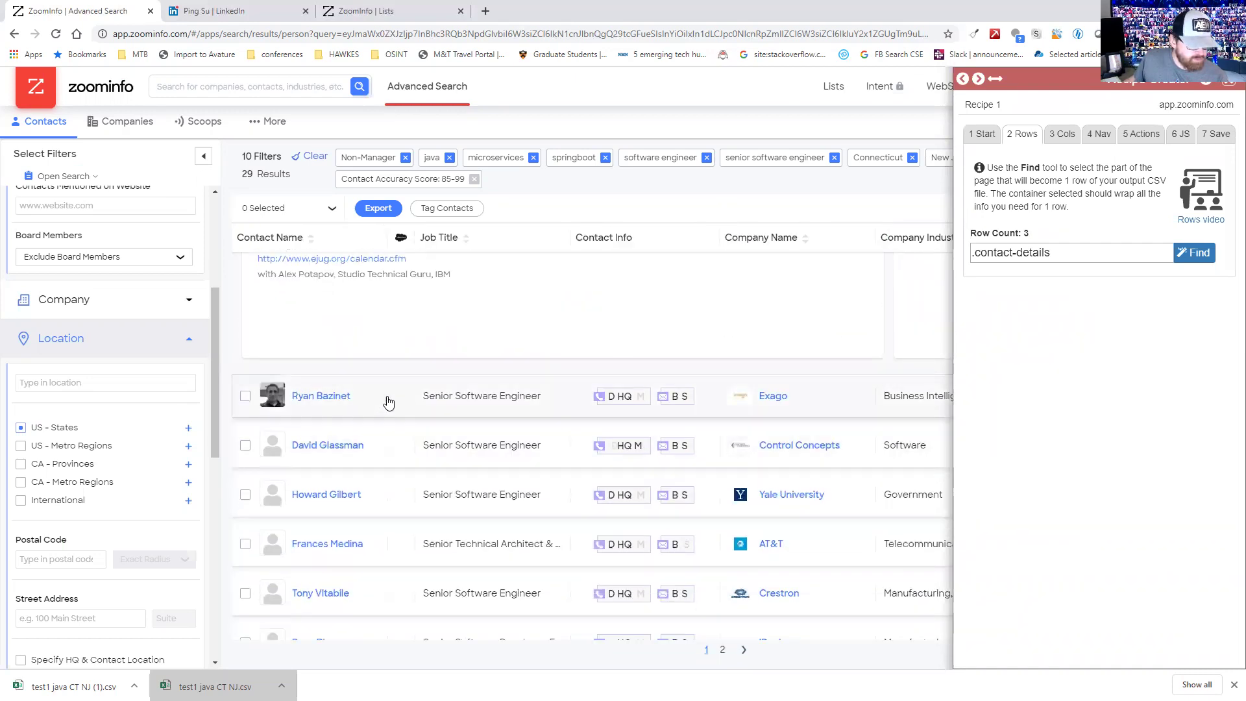
left_click(386, 403)
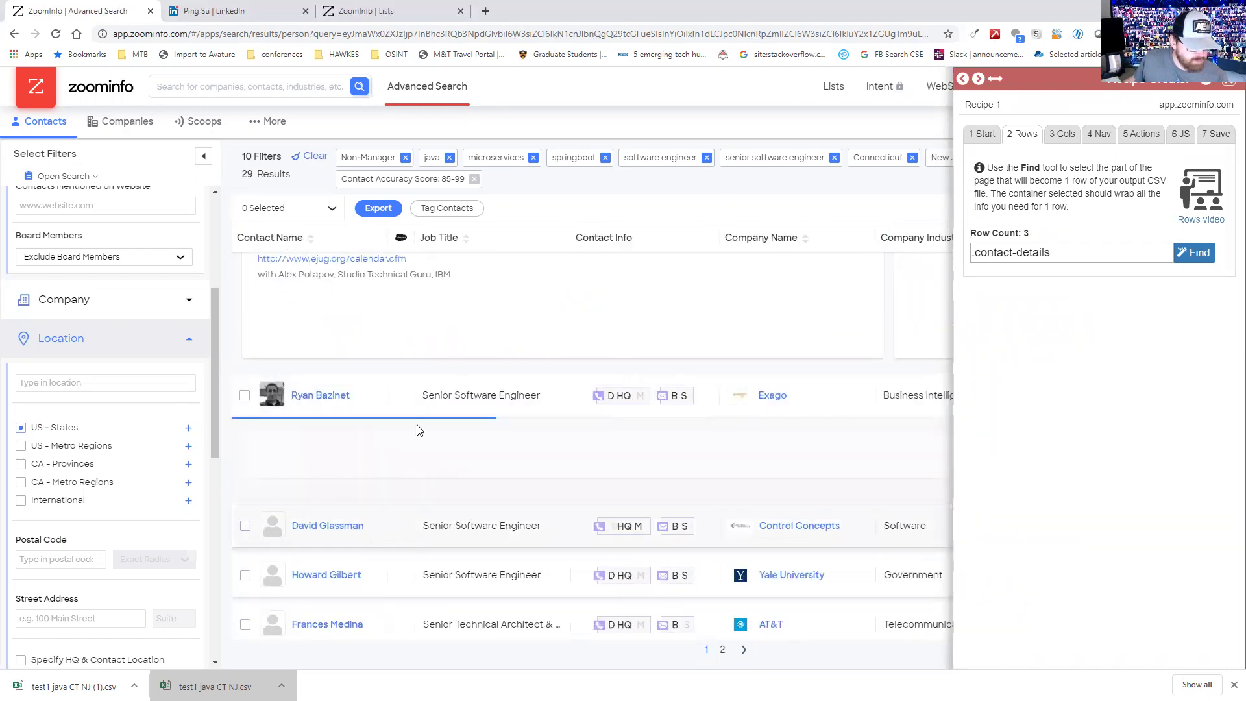
left_click(387, 536)
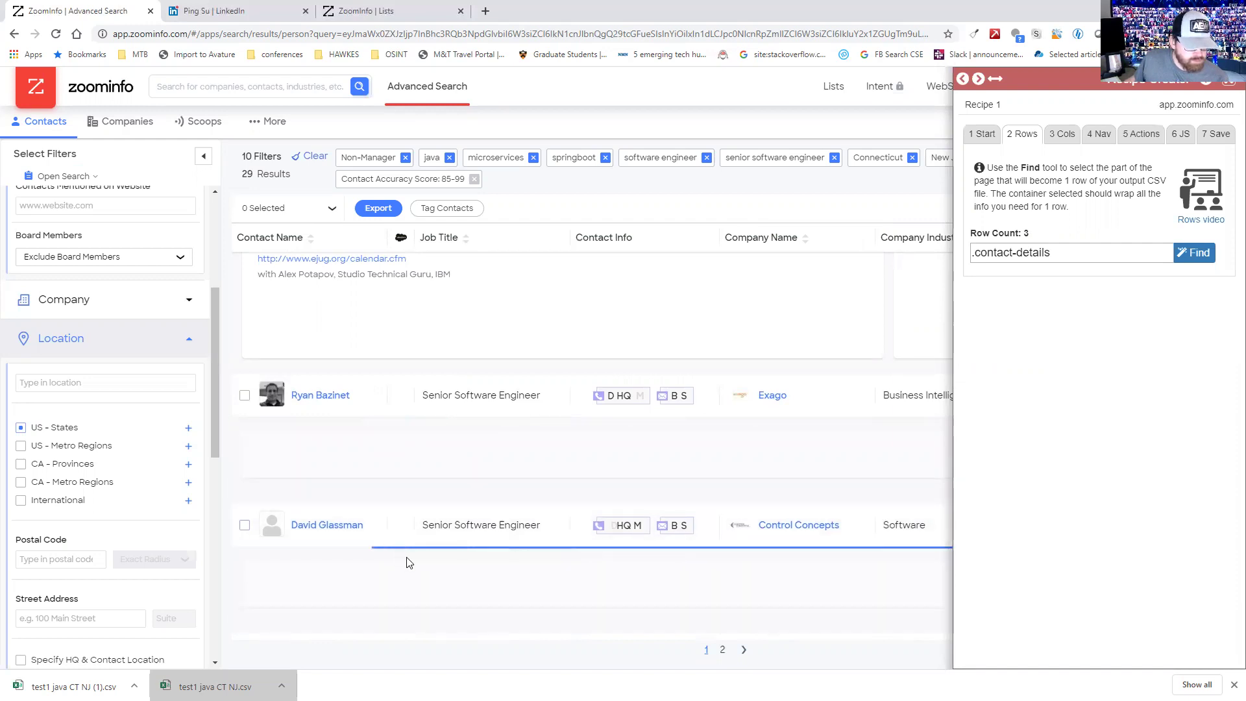
left_click(434, 477)
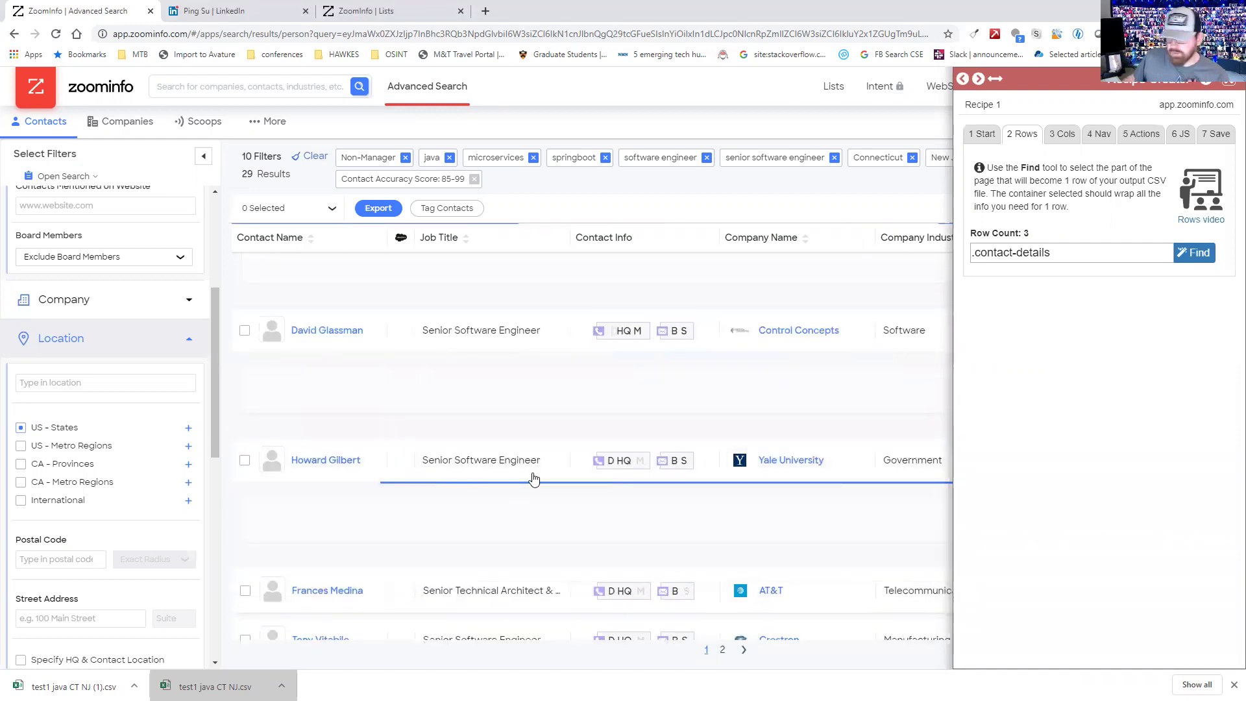
- Pick the contact name for the first column using selector .zi-text-span:eq(0)
left_click(1062, 134)
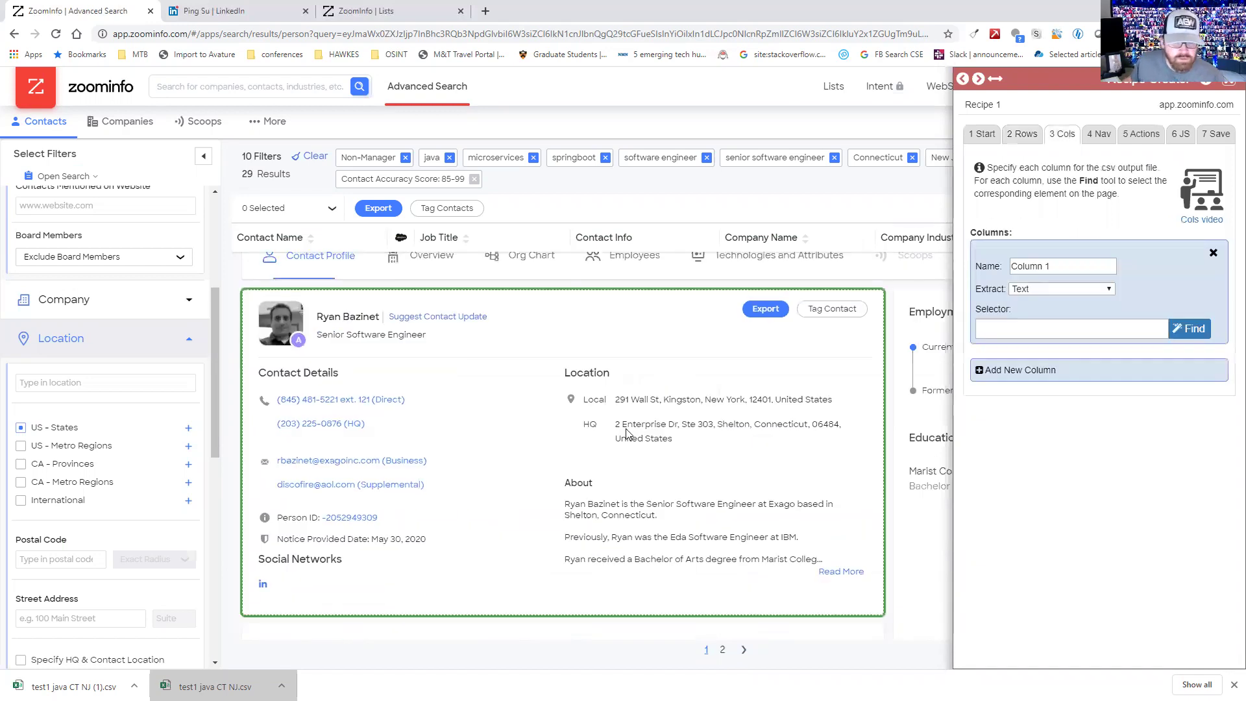
scroll(467, 371, "up", 5)
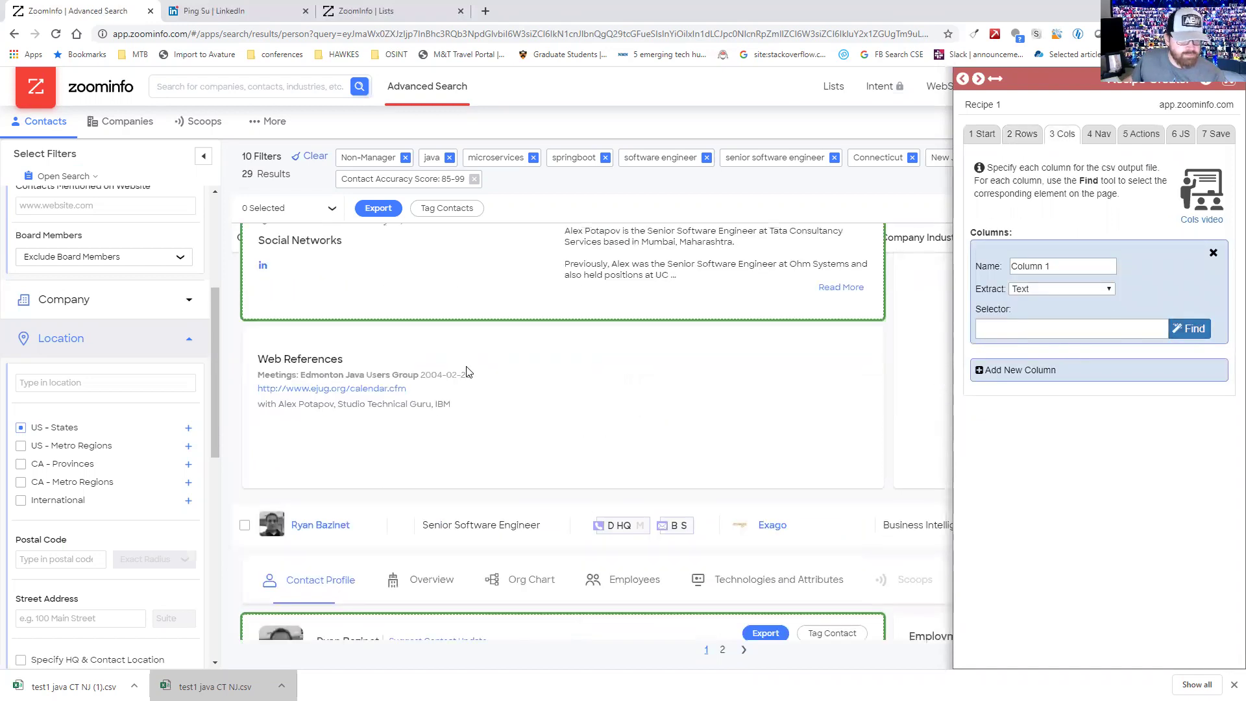
scroll(467, 371, "up", 8)
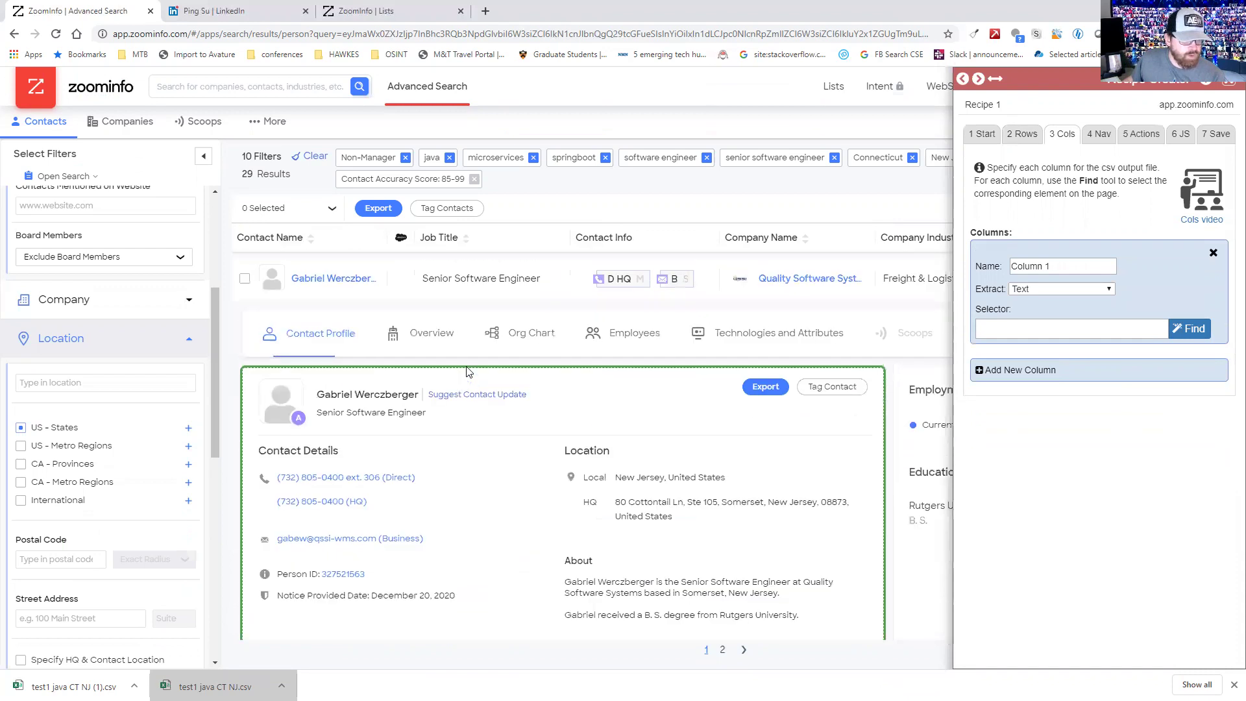
left_click(1187, 335)
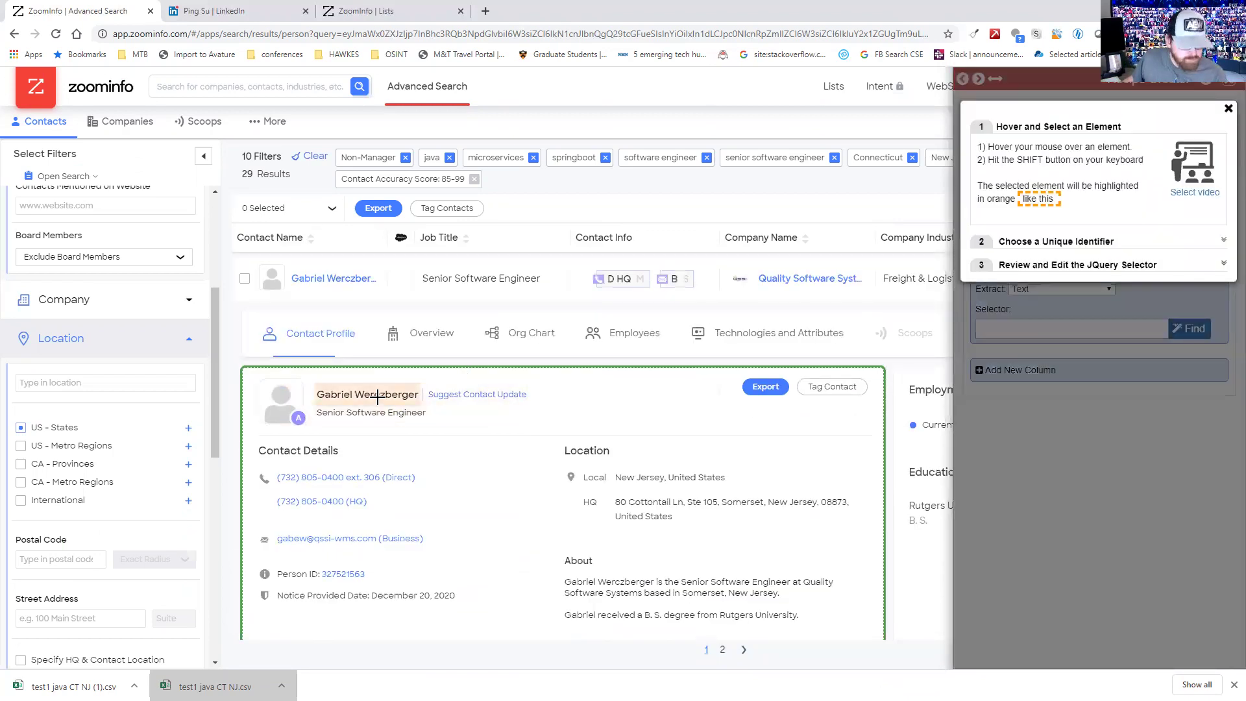
key("shift")
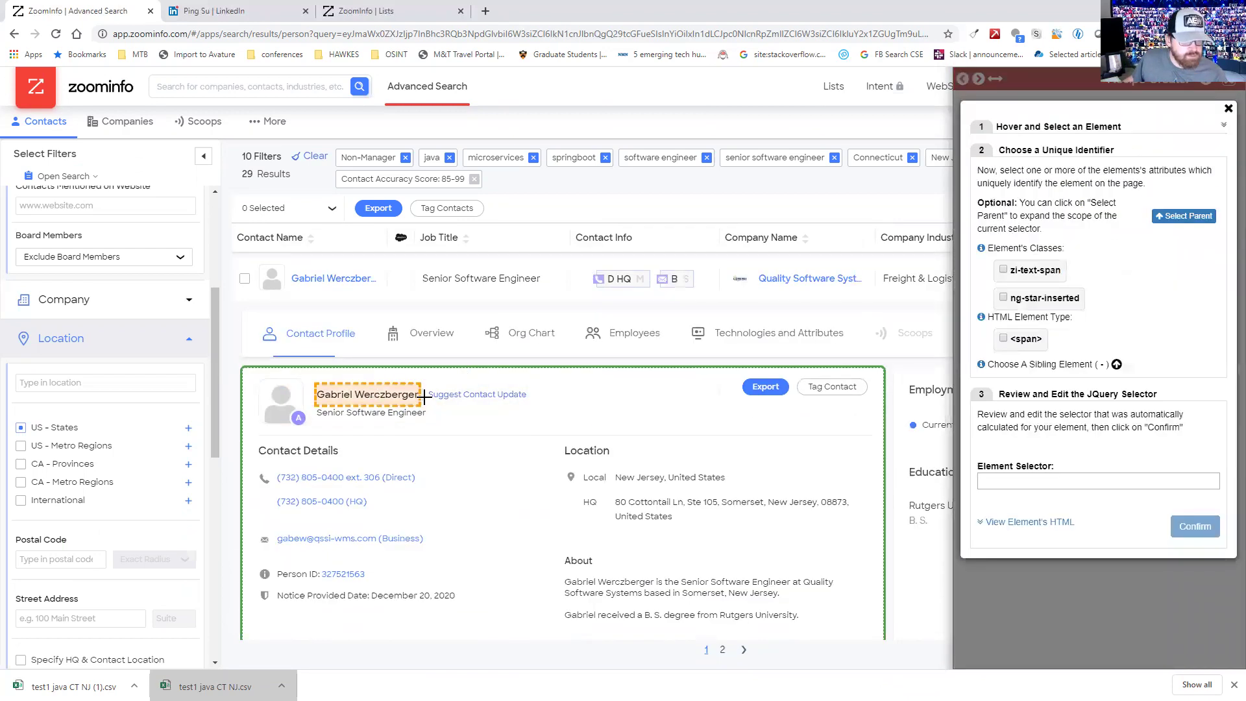
left_click(1003, 273)
left_click(1003, 272)
left_click(1003, 297)
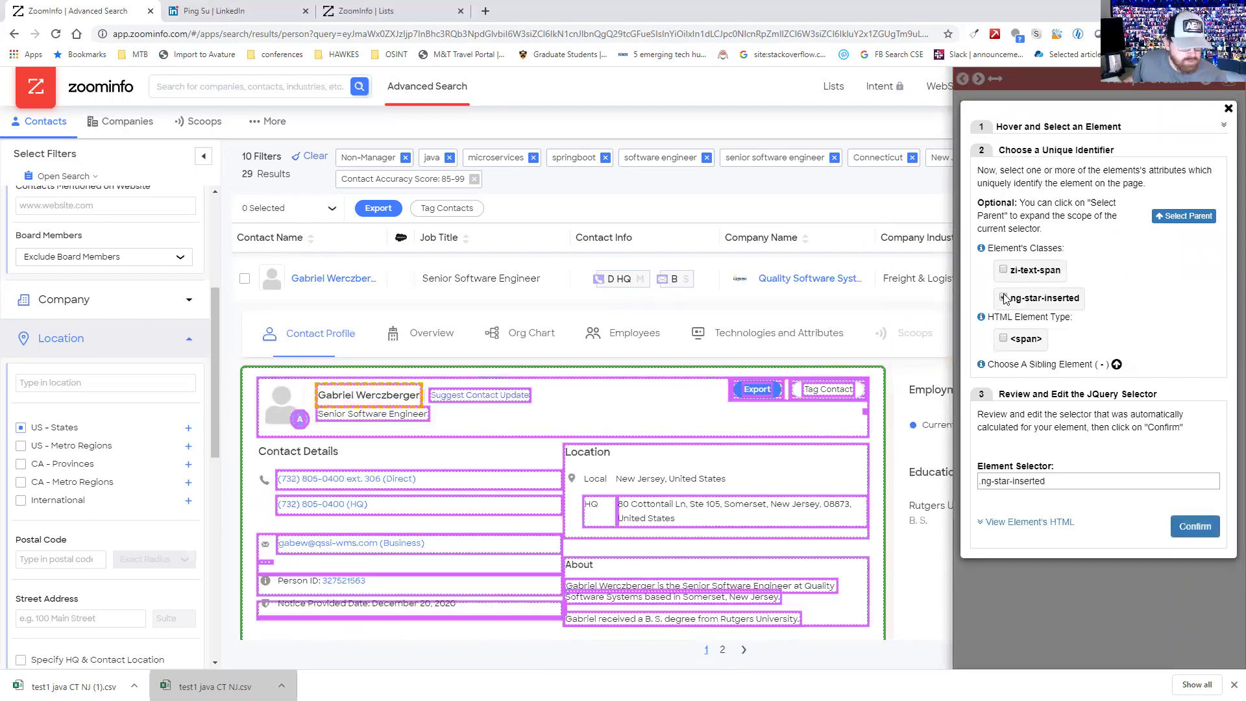
left_click(1003, 297)
left_click(1003, 338)
left_click(1003, 338)
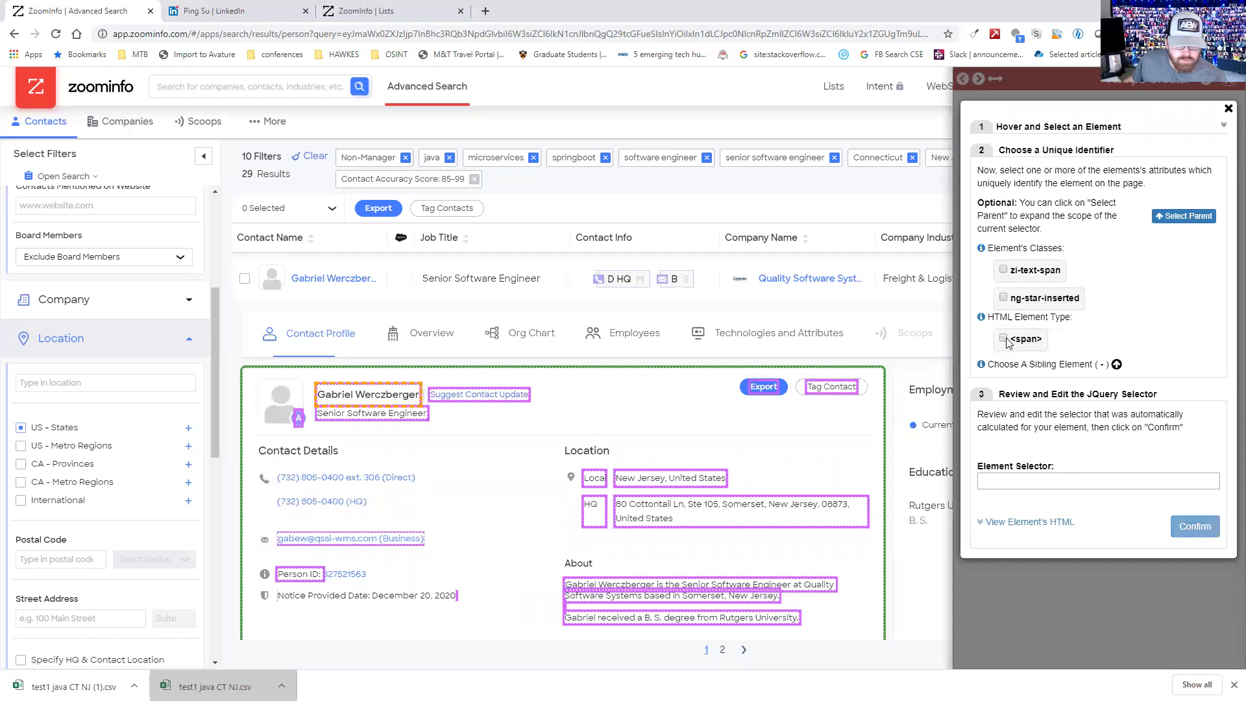
left_click(1004, 270)
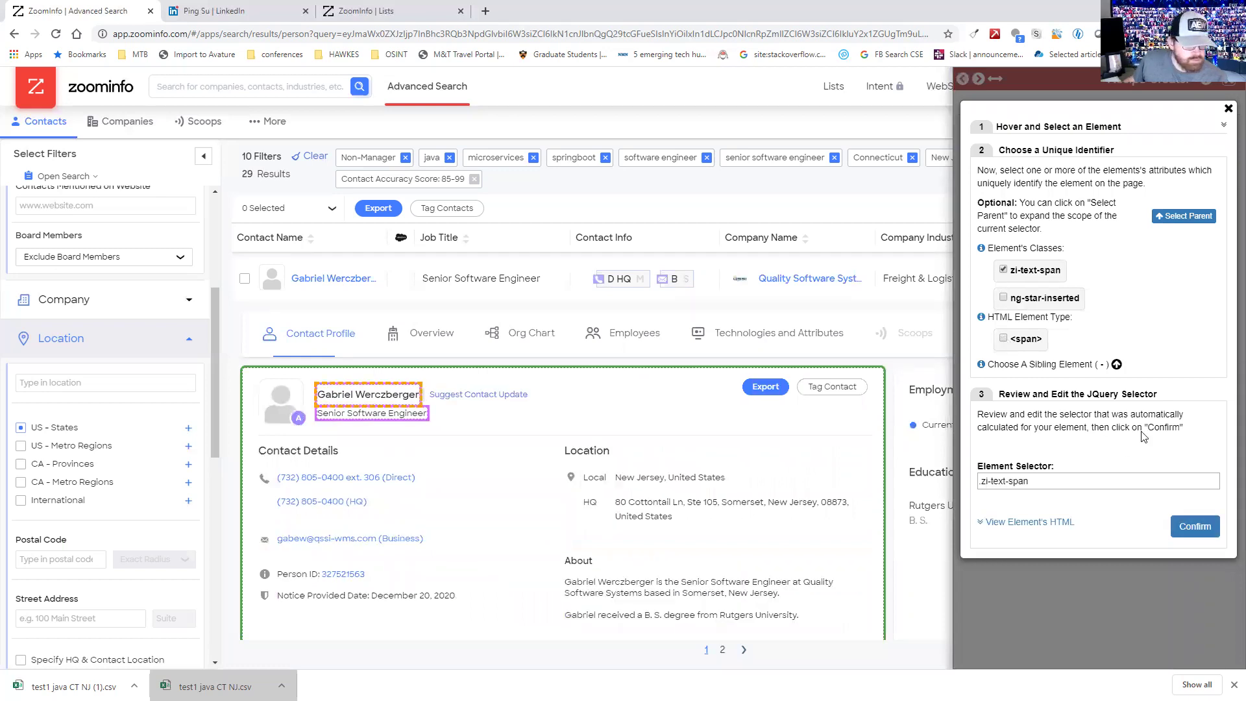
left_click(1117, 364)
left_click(1191, 527)
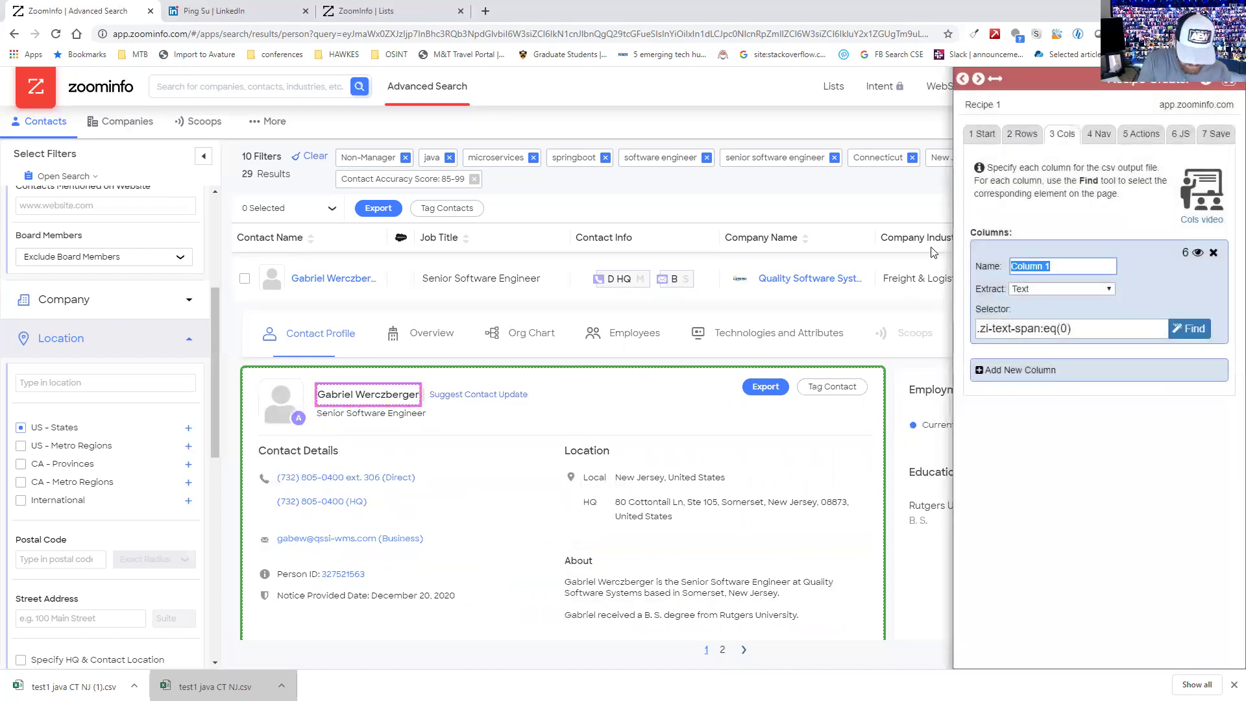
- Name the column 'name' and preview its six extracted contact names
type("name")
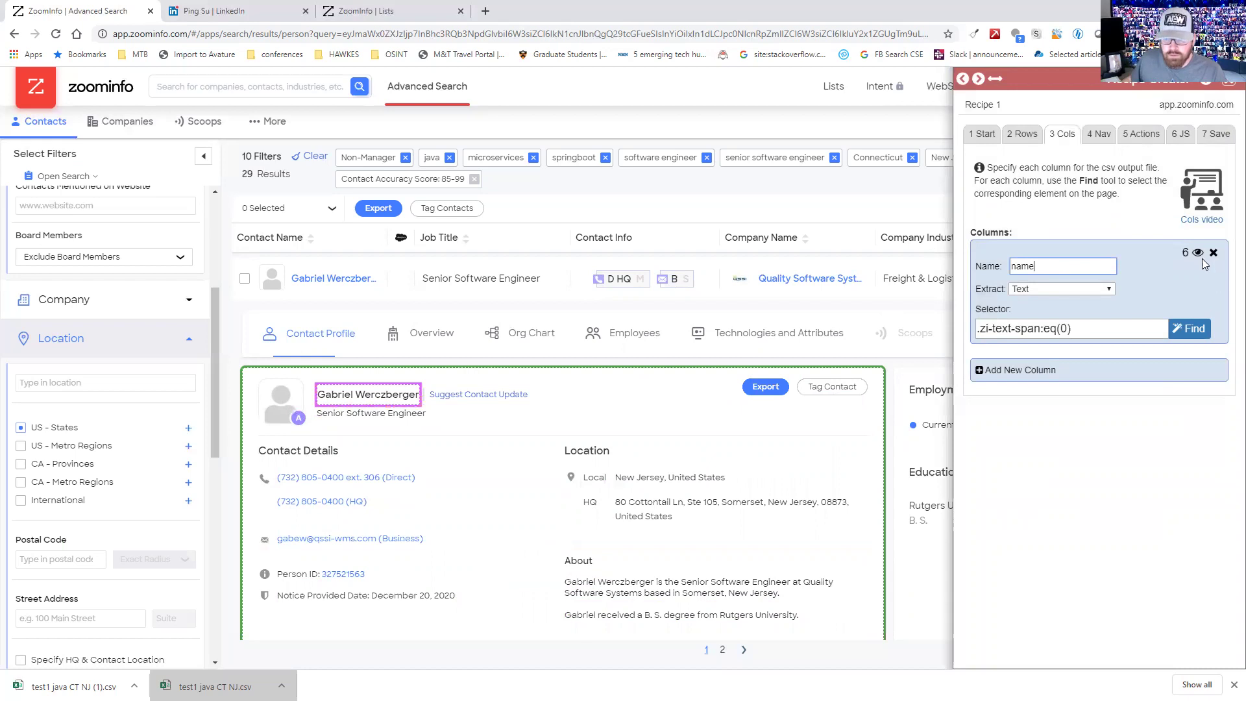
left_click(1199, 255)
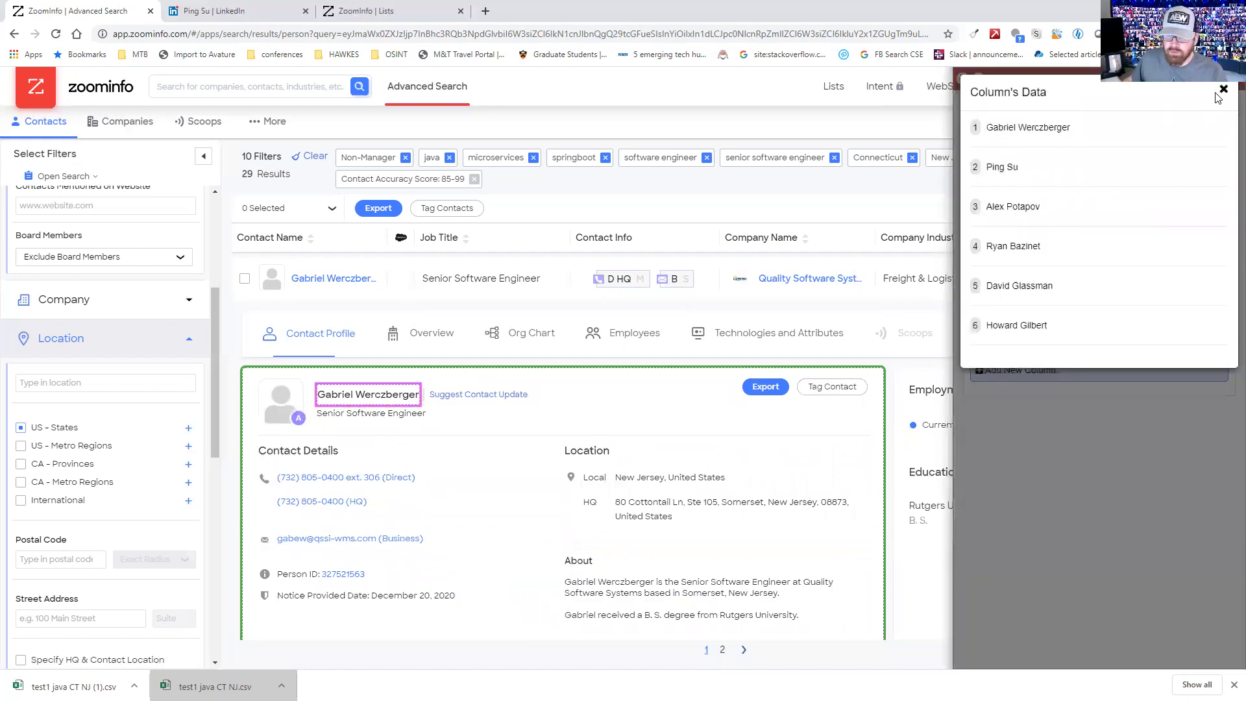
left_click(1222, 91)
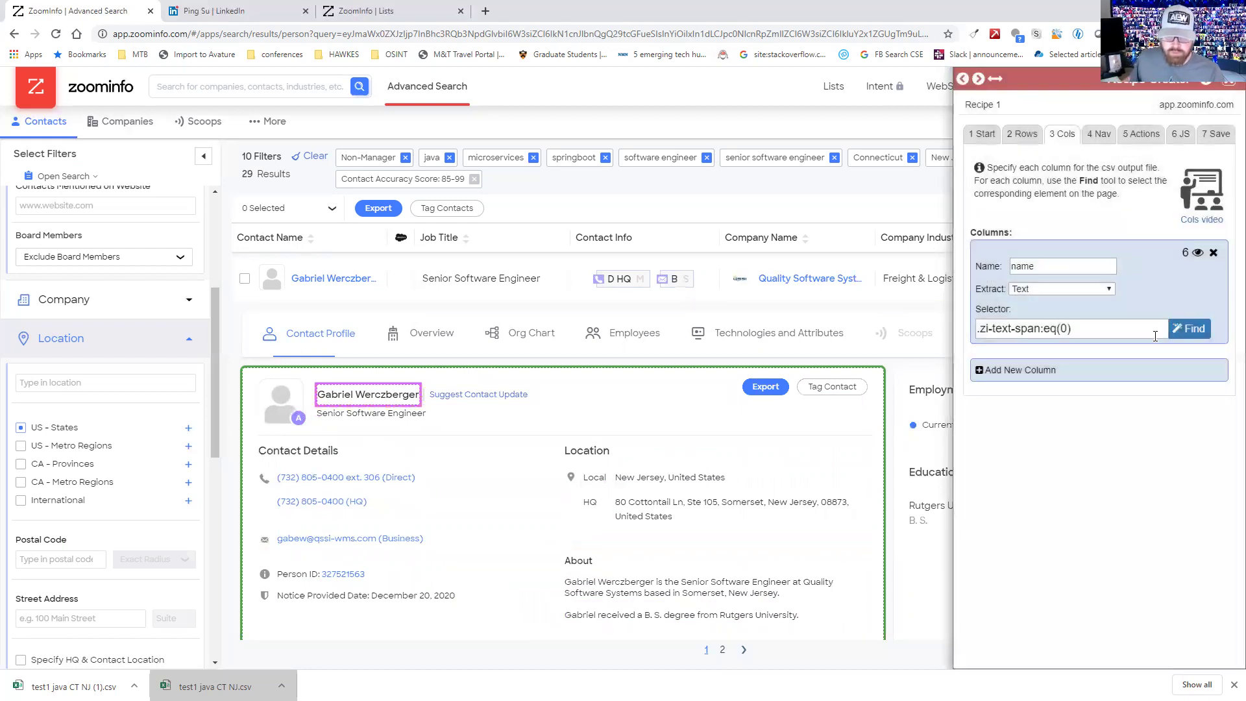
- Add a second column picking the job title with selector .zi-text-span:eq(1)
left_click(1002, 403)
left_click(1189, 369)
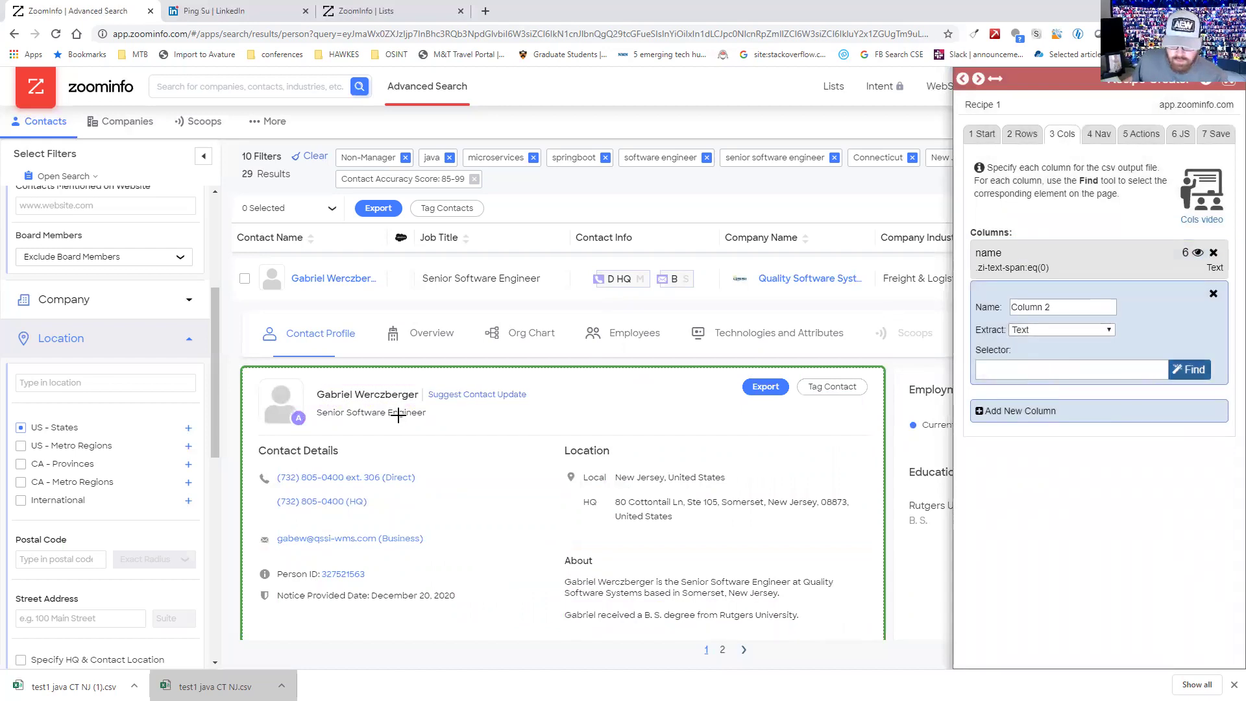
key("shift")
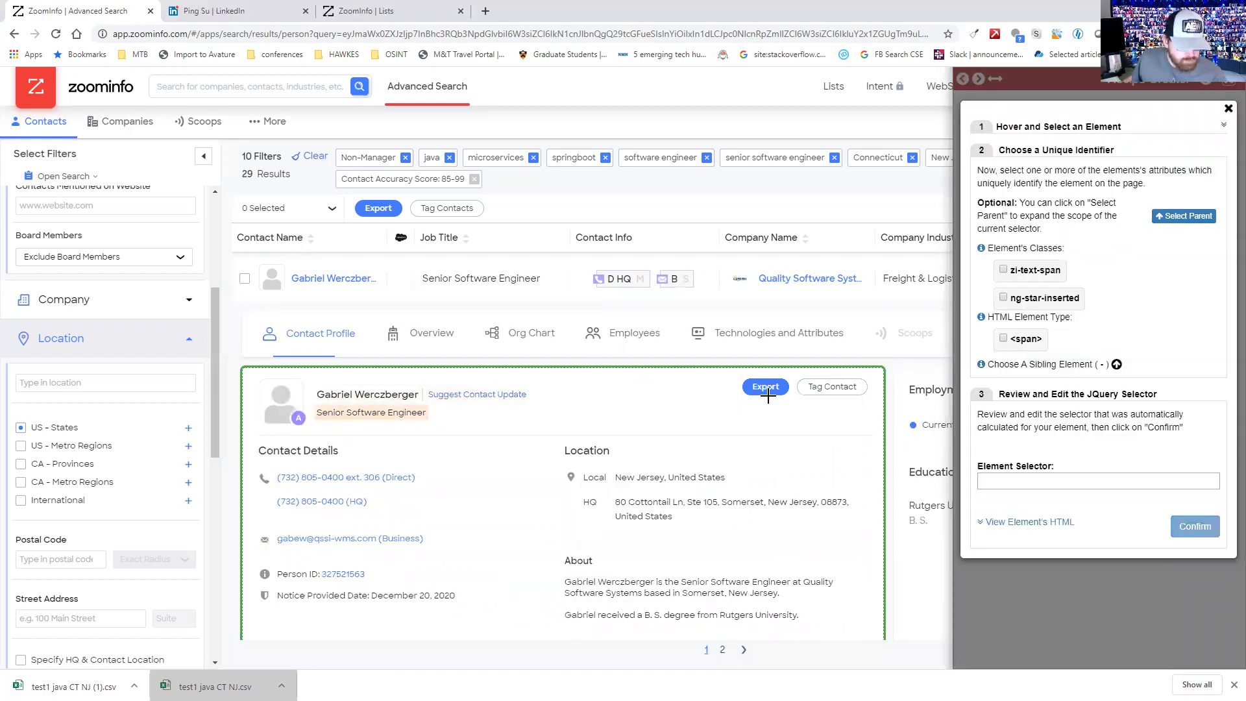
left_click(1002, 271)
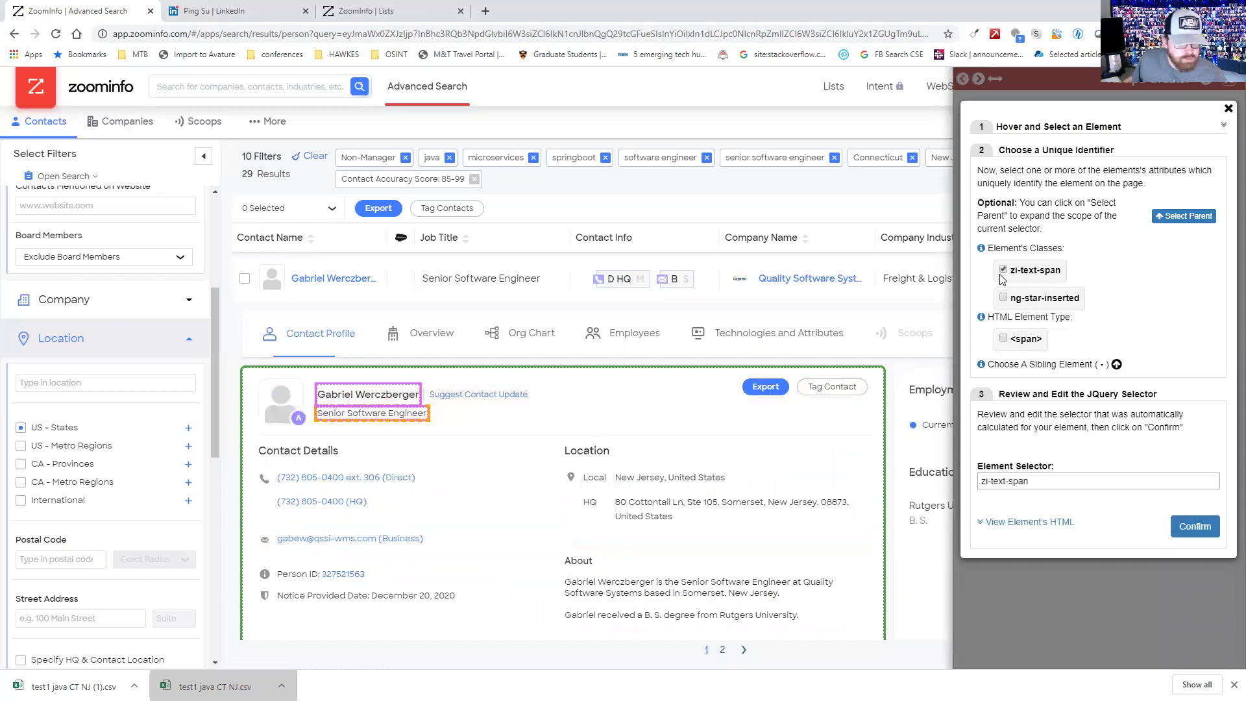
left_click(1118, 365)
left_click(1117, 364)
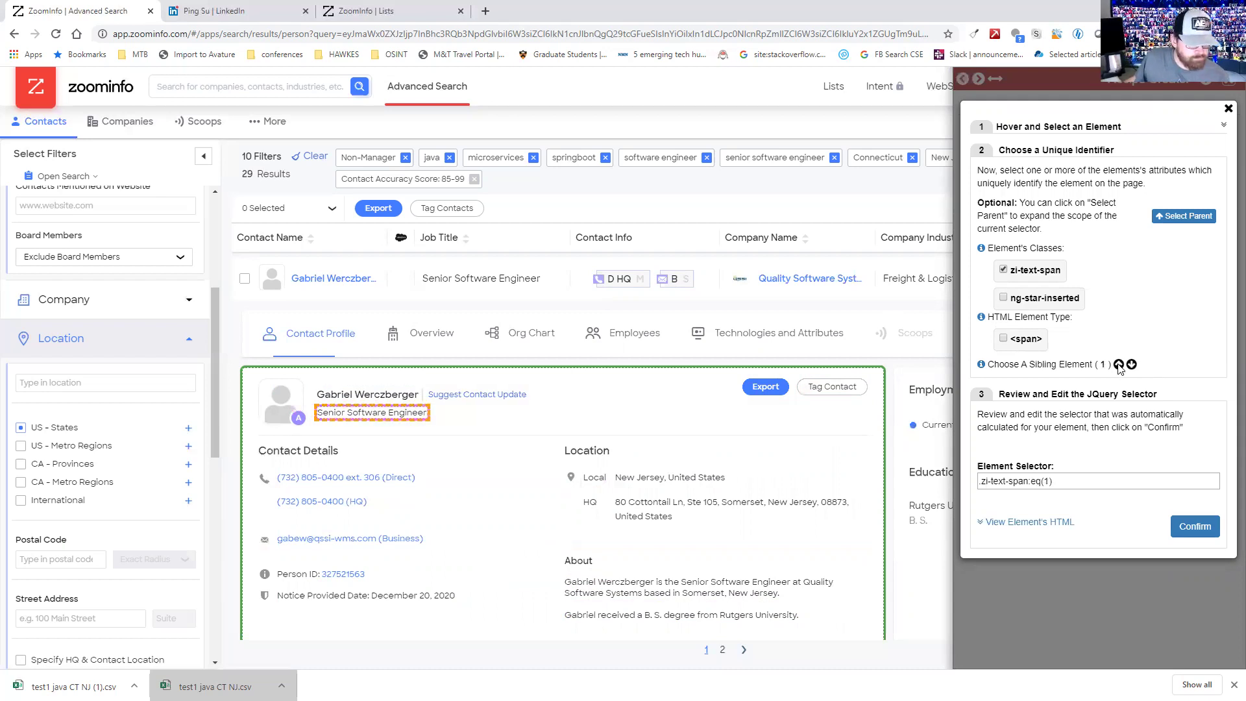
left_click(1192, 525)
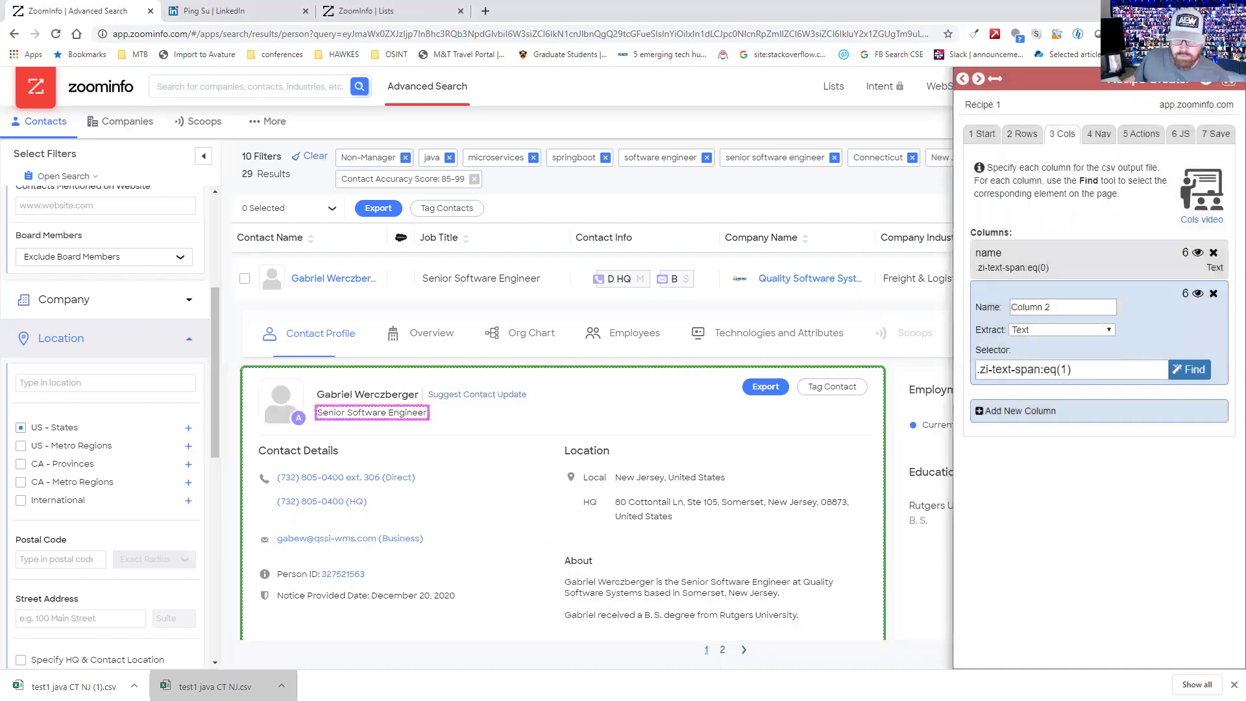
- Rename the column to 'title' and preview its six Senior Software Engineer values
triple_click(1064, 307)
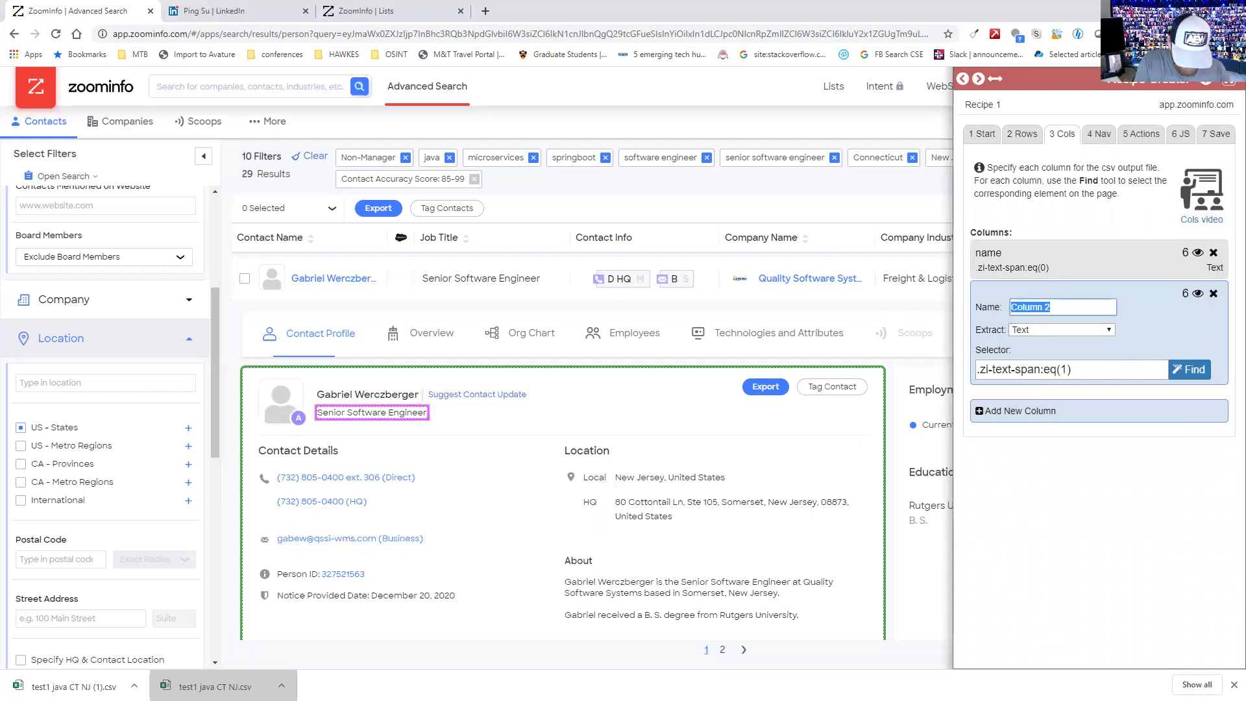
type("title")
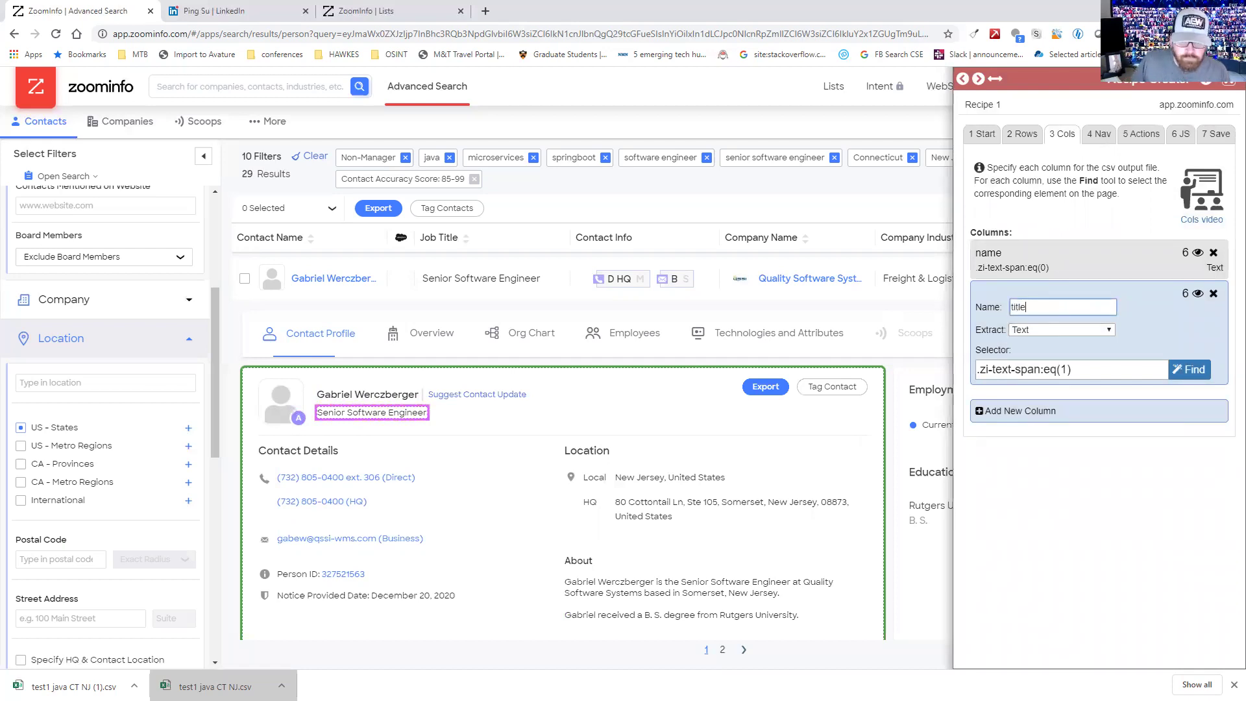
left_click(1221, 92)
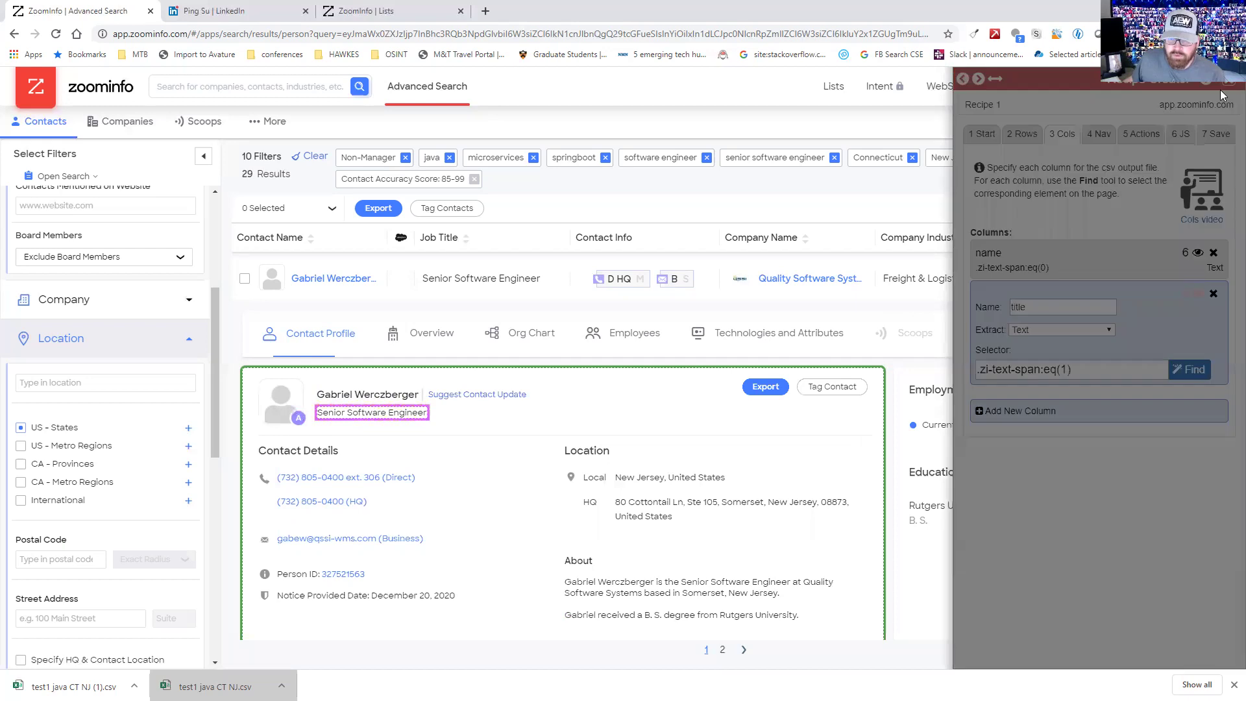
left_click(1223, 91)
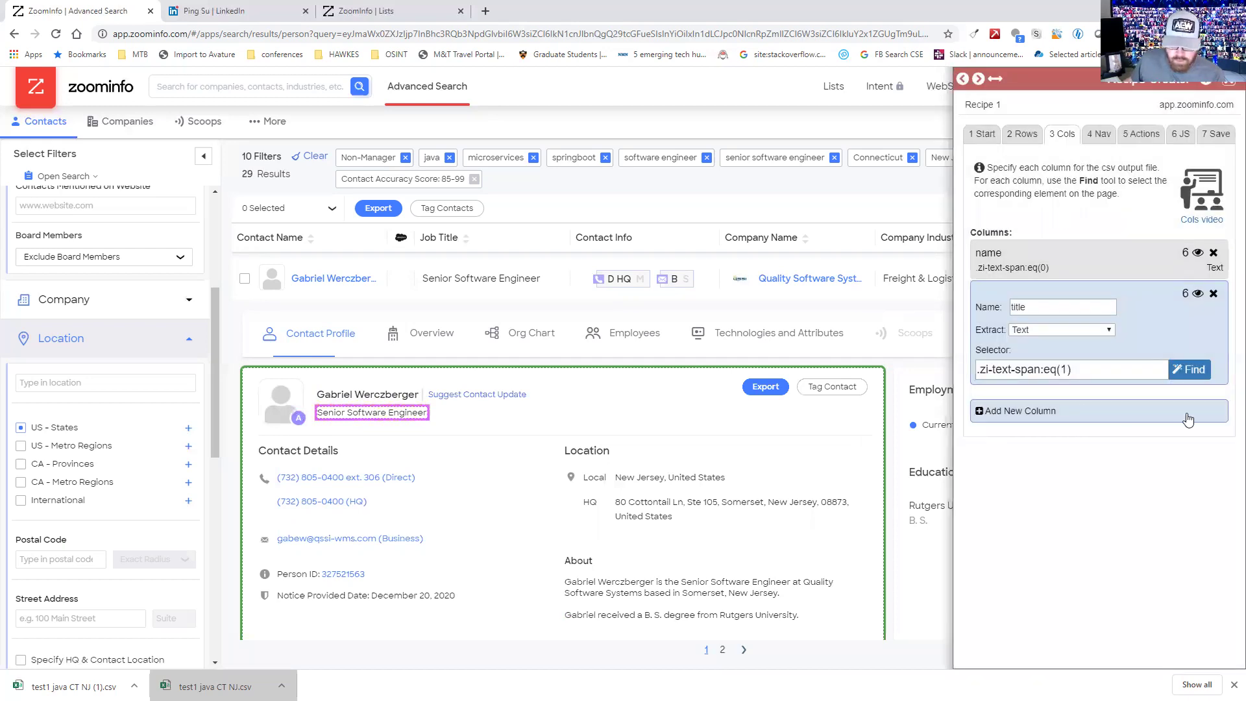
- Add a third column picking the phone numbers section with selector .phone-section
left_click(1188, 419)
left_click(1190, 410)
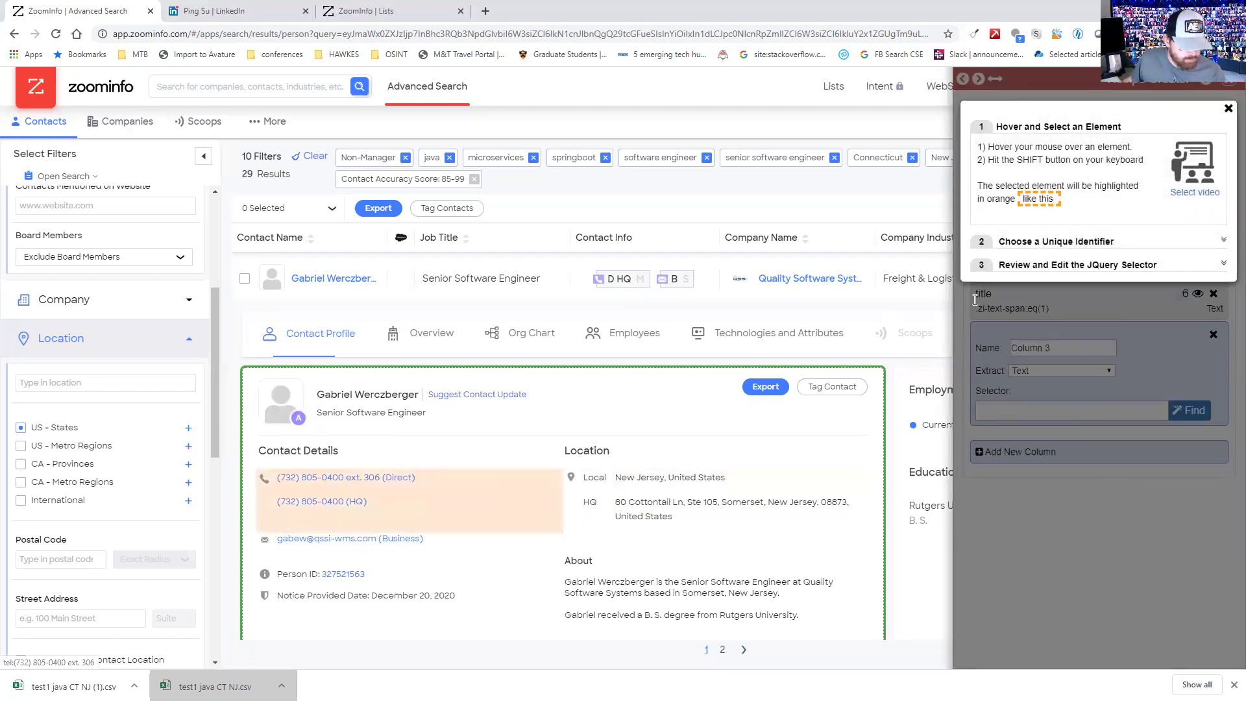
key("shift")
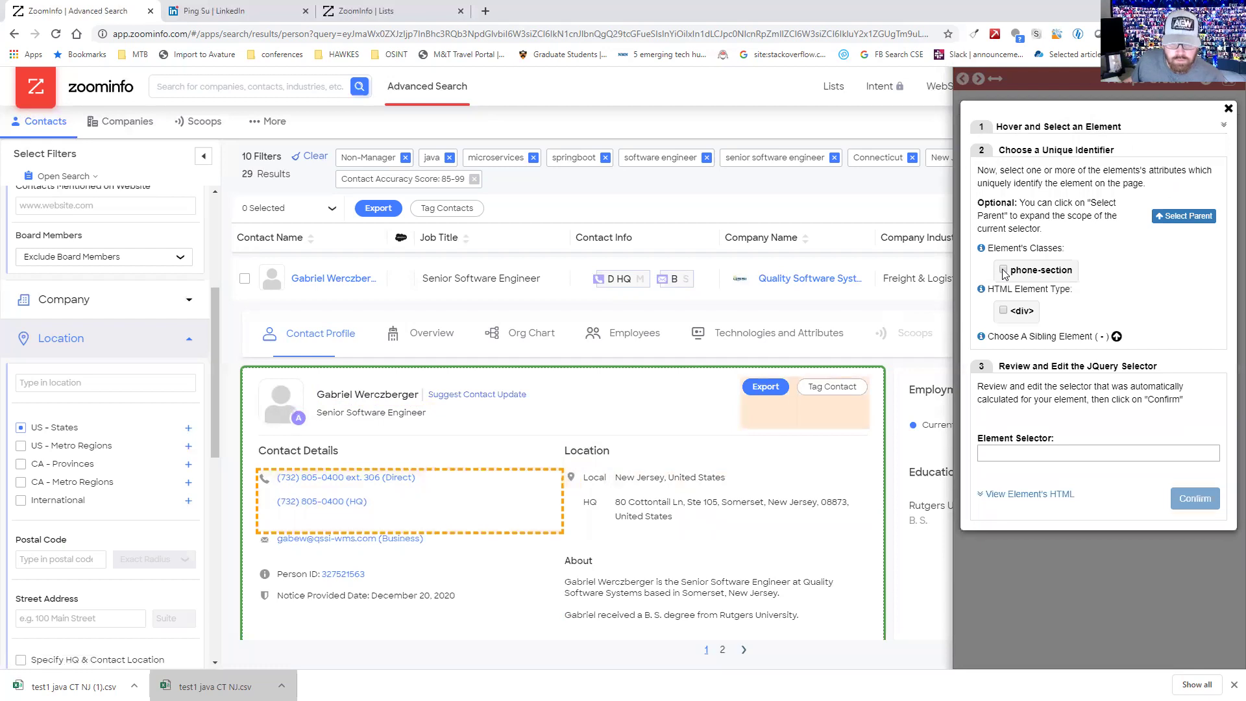
left_click(1003, 270)
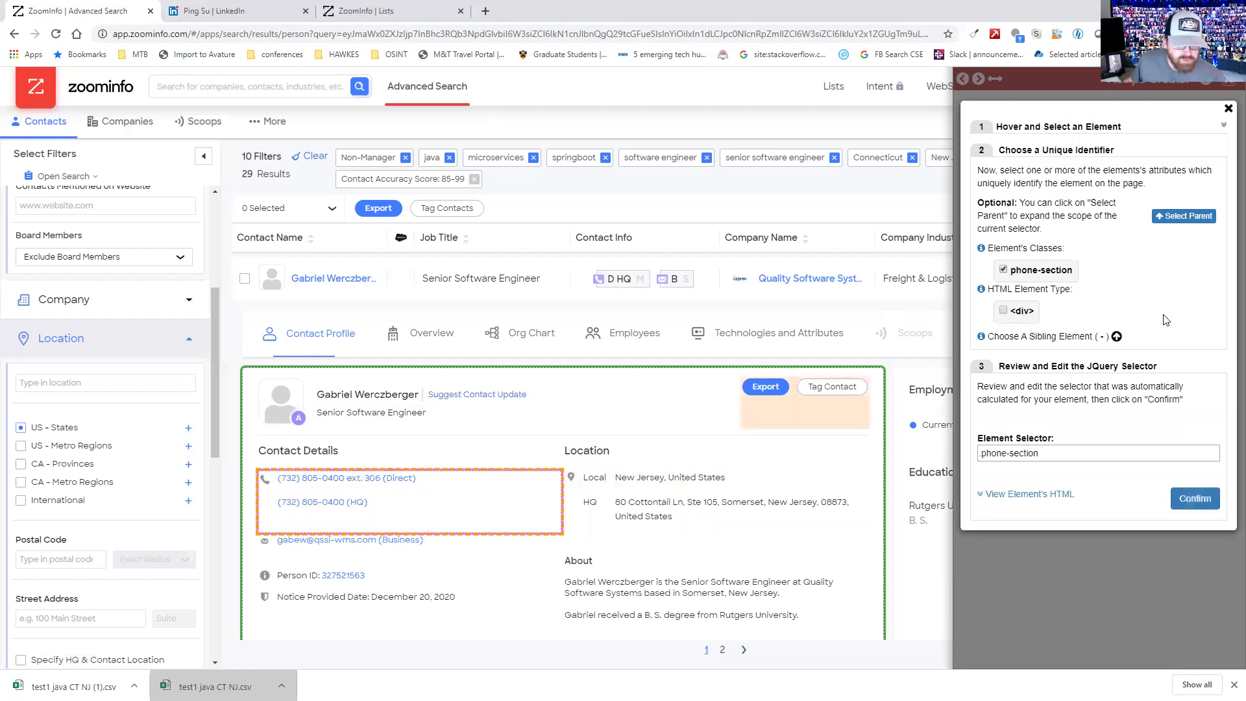
left_click(1191, 498)
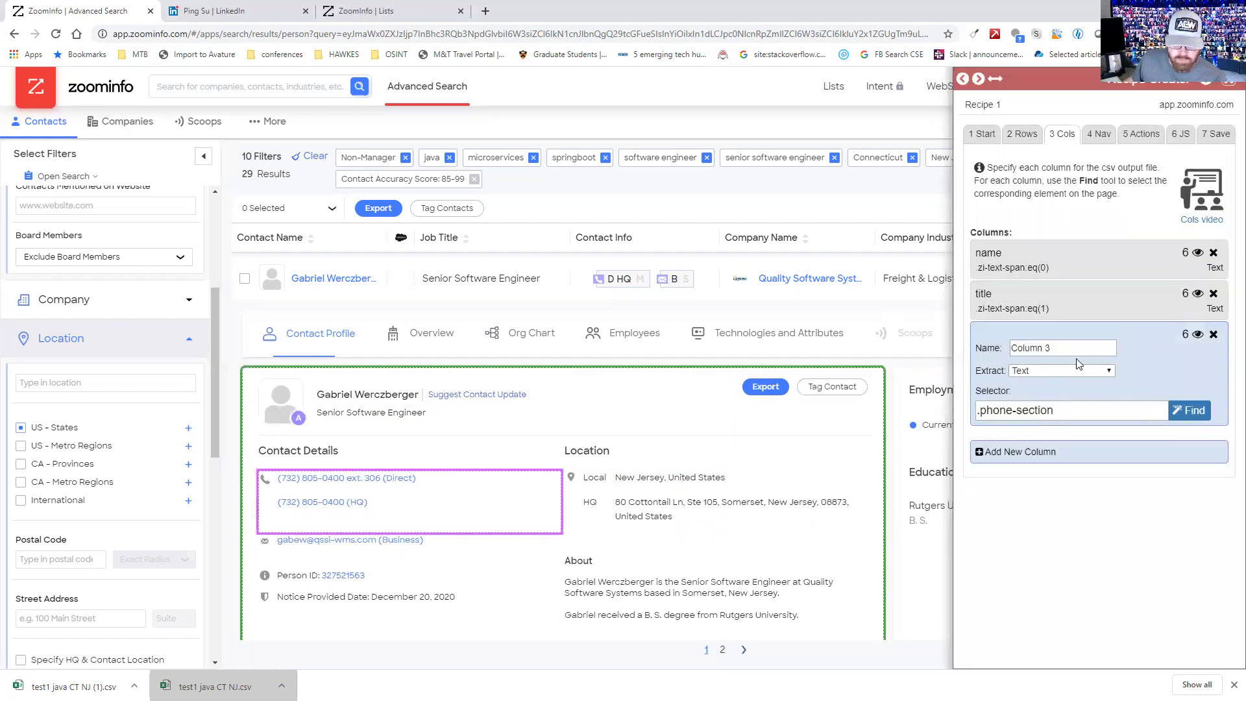
- Preview the extracted phone numbers and rename Column 3 to 'phone'
left_click(1194, 336)
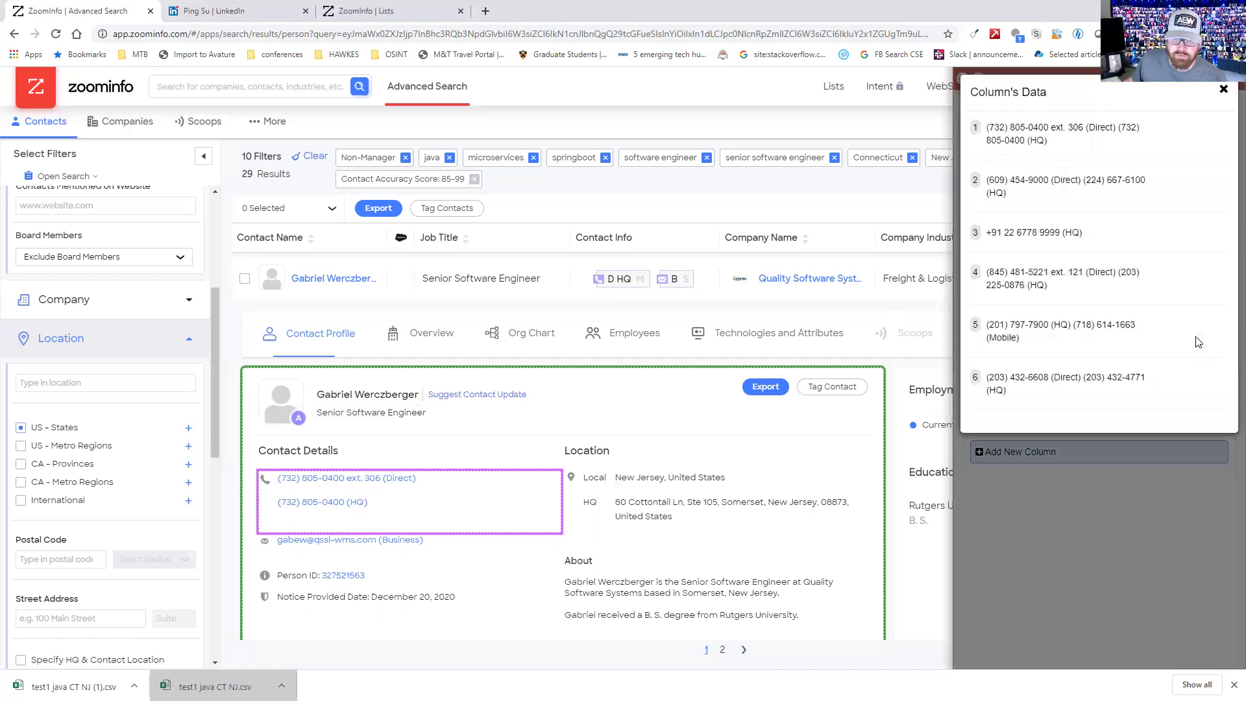
left_click(1223, 89)
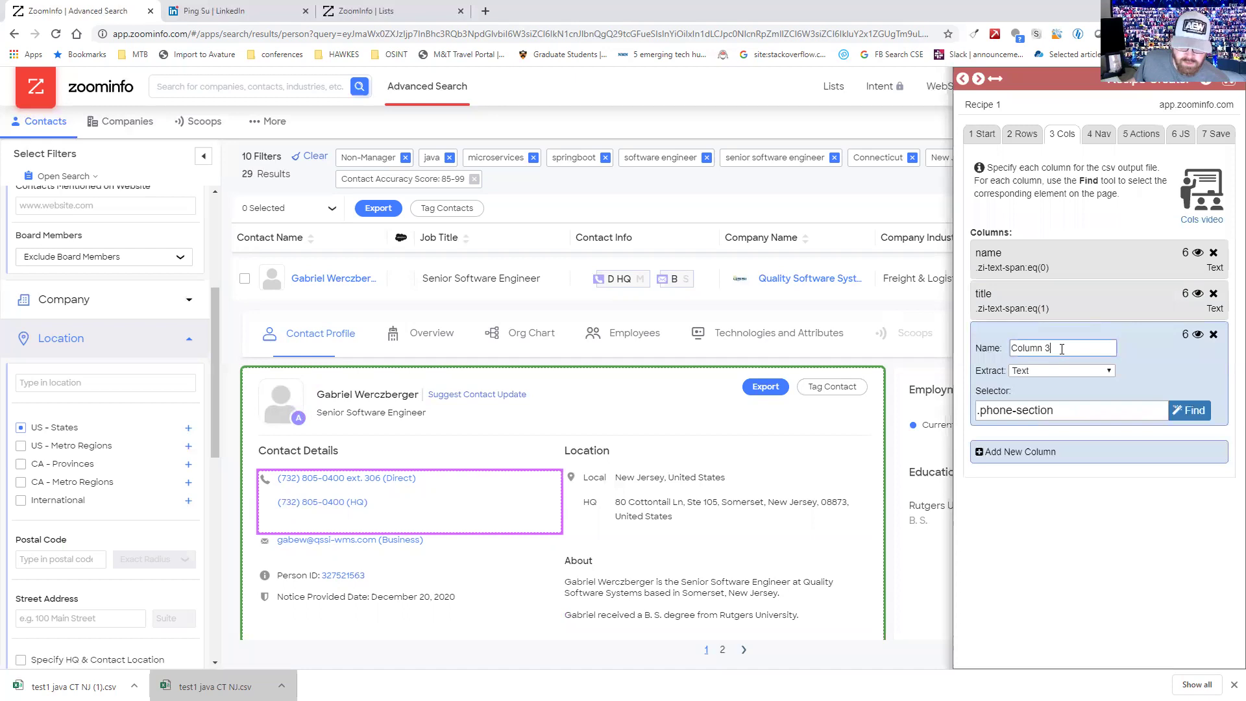
left_click_drag(1061, 348, 929, 351)
type("phone")
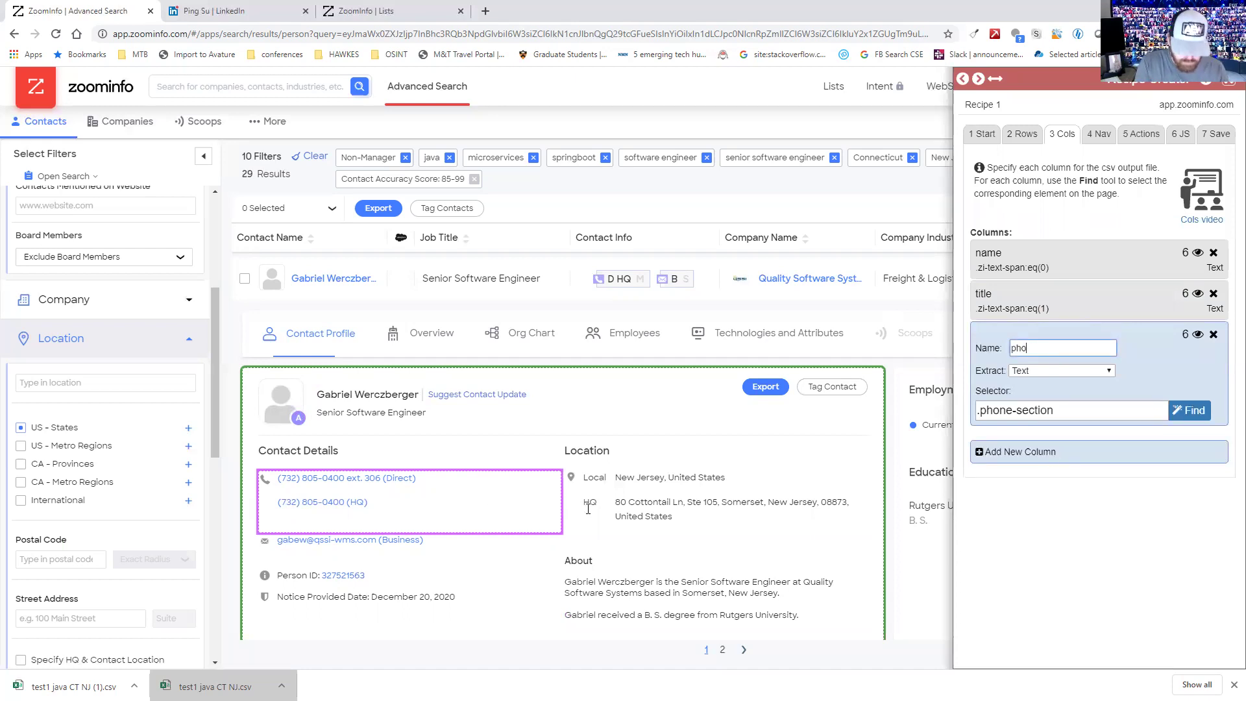
- Add a fourth column extracting the business email via .dotten-text-content and preview its values
left_click(979, 452)
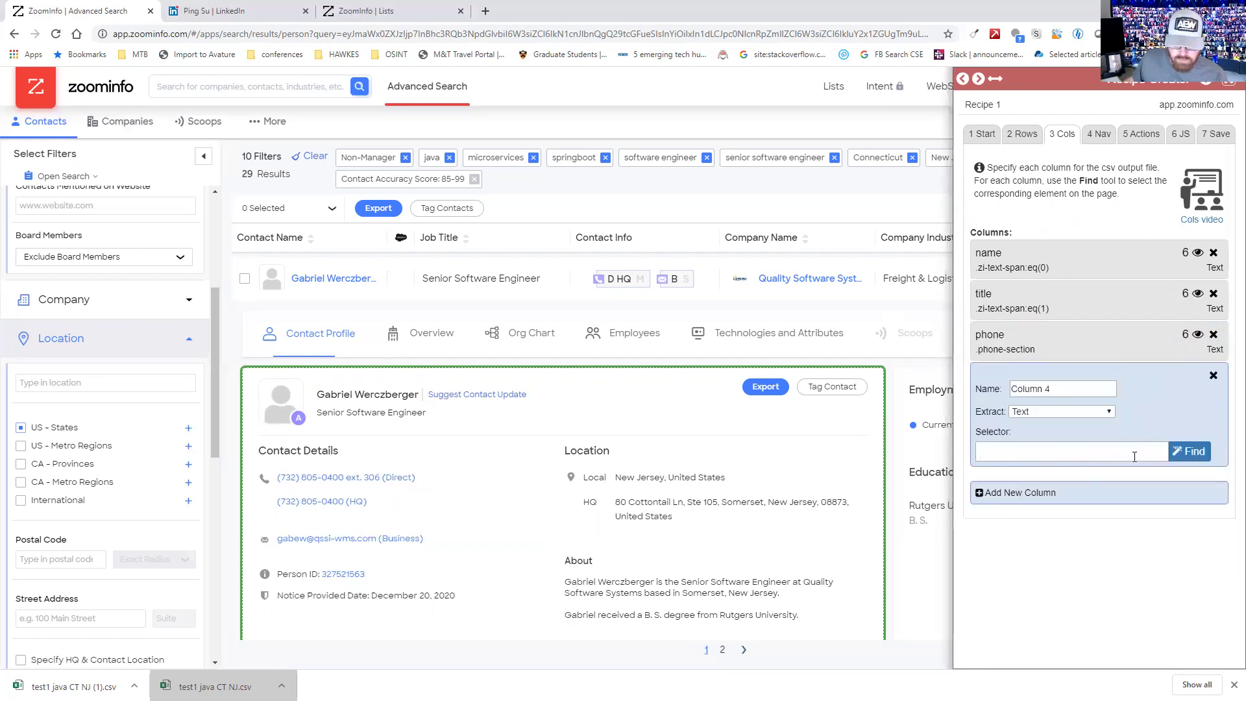
left_click(1189, 451)
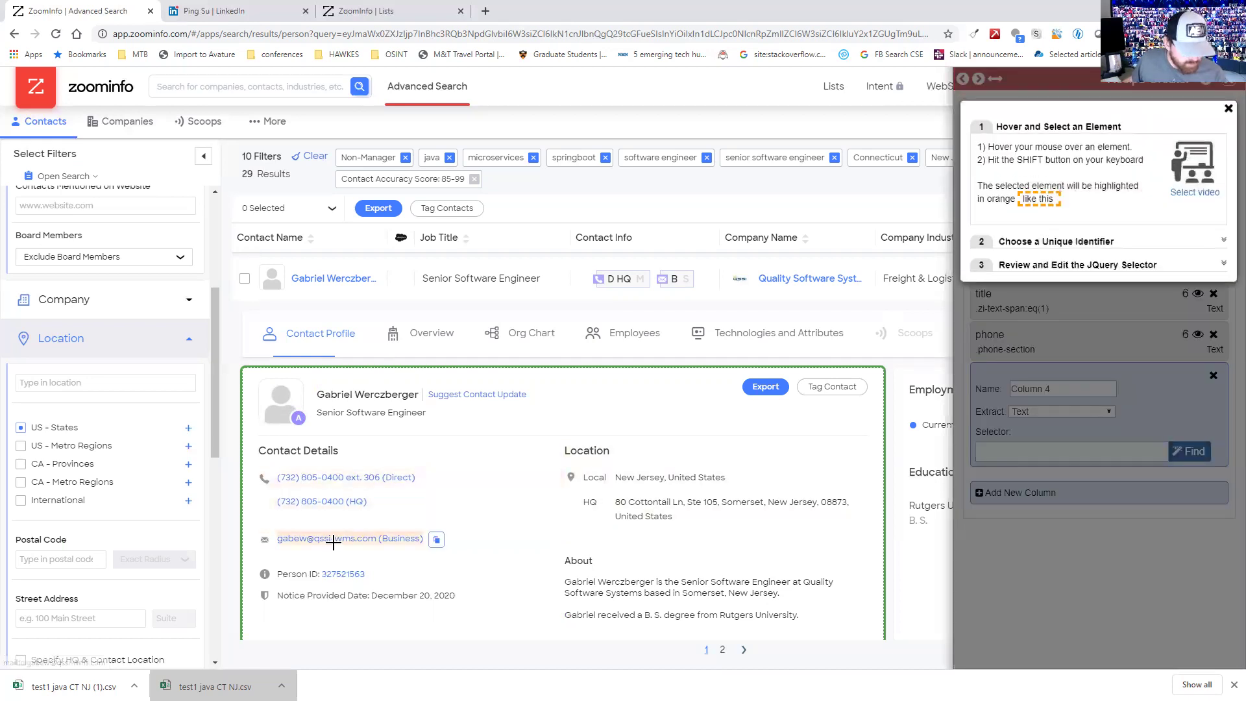
key("shift")
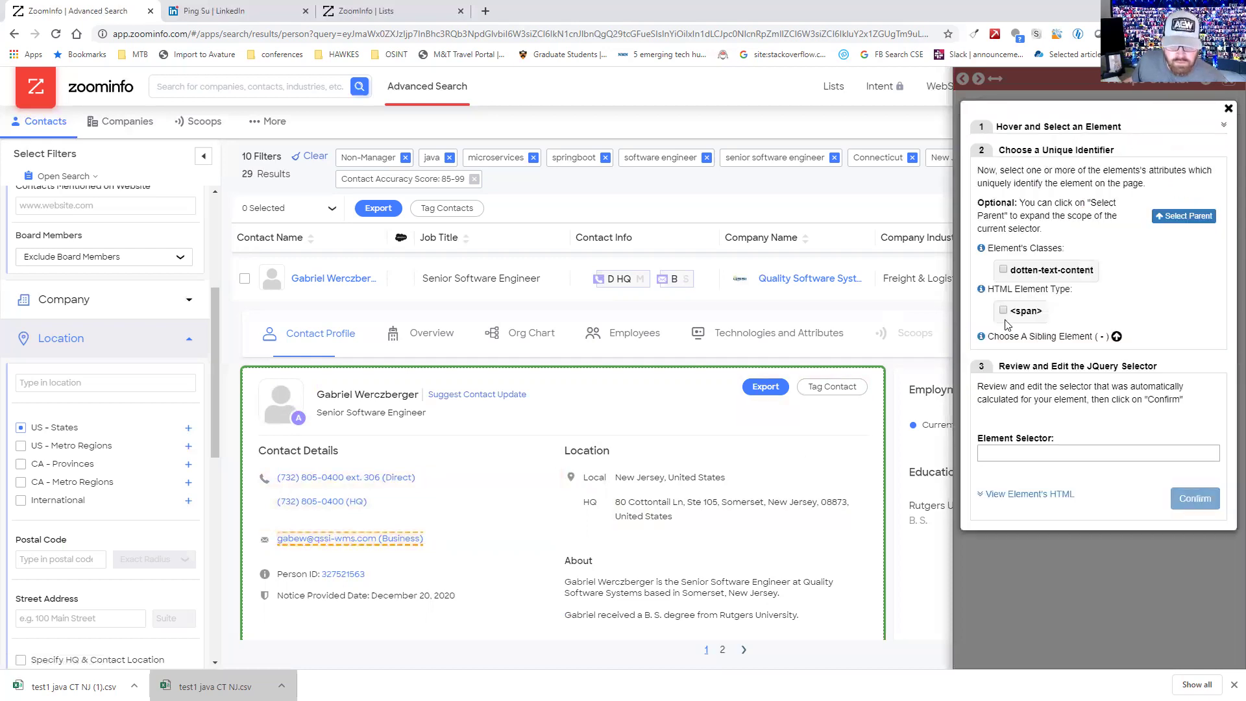
left_click(1003, 270)
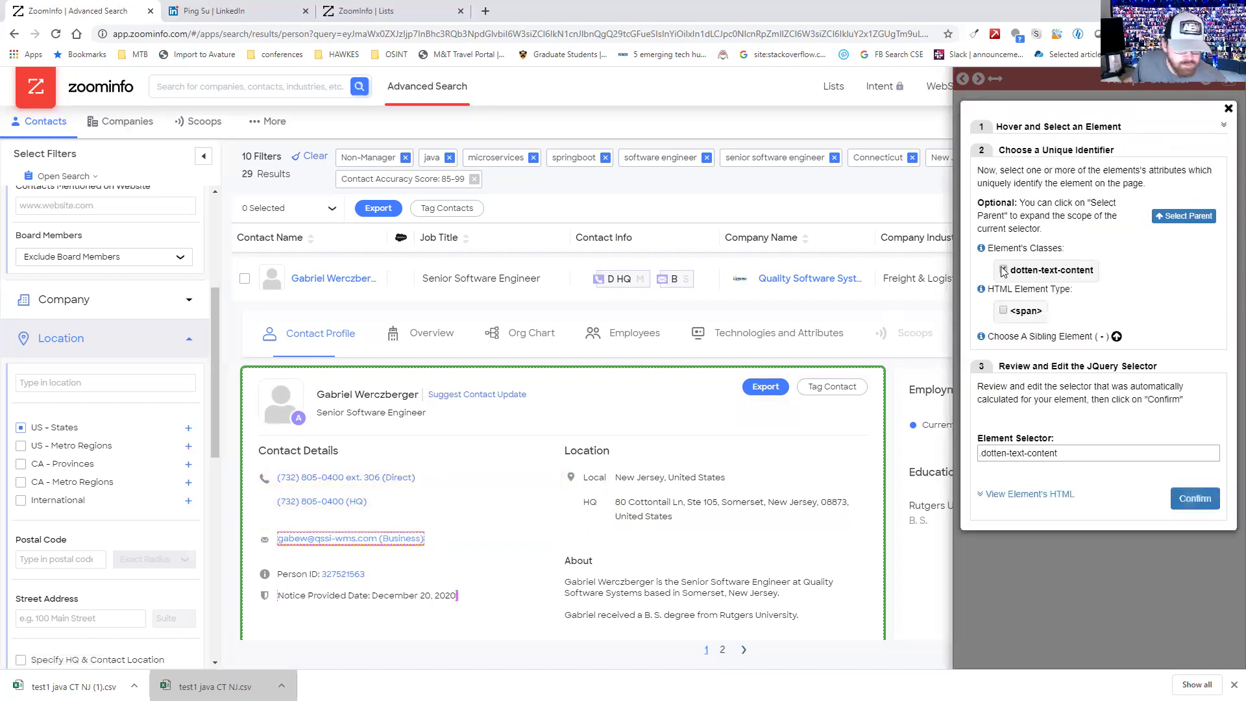
left_click(1193, 498)
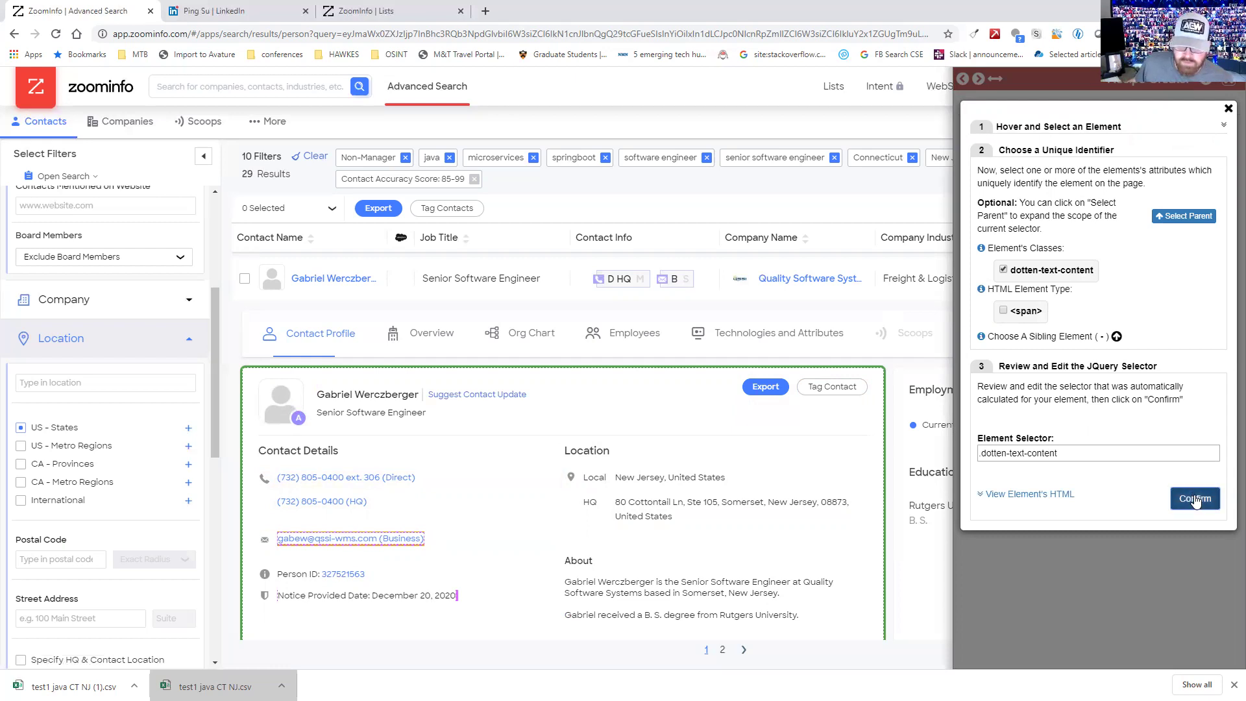
left_click(1198, 377)
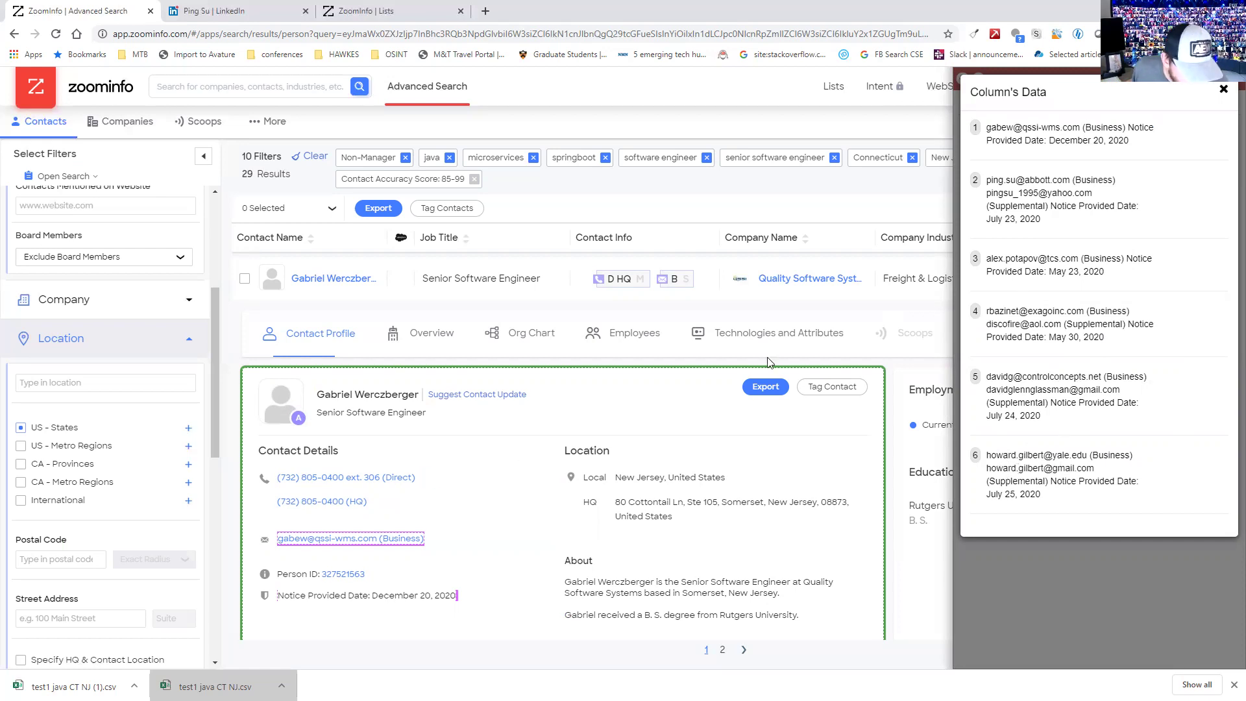
scroll(1061, 198, "down", 1)
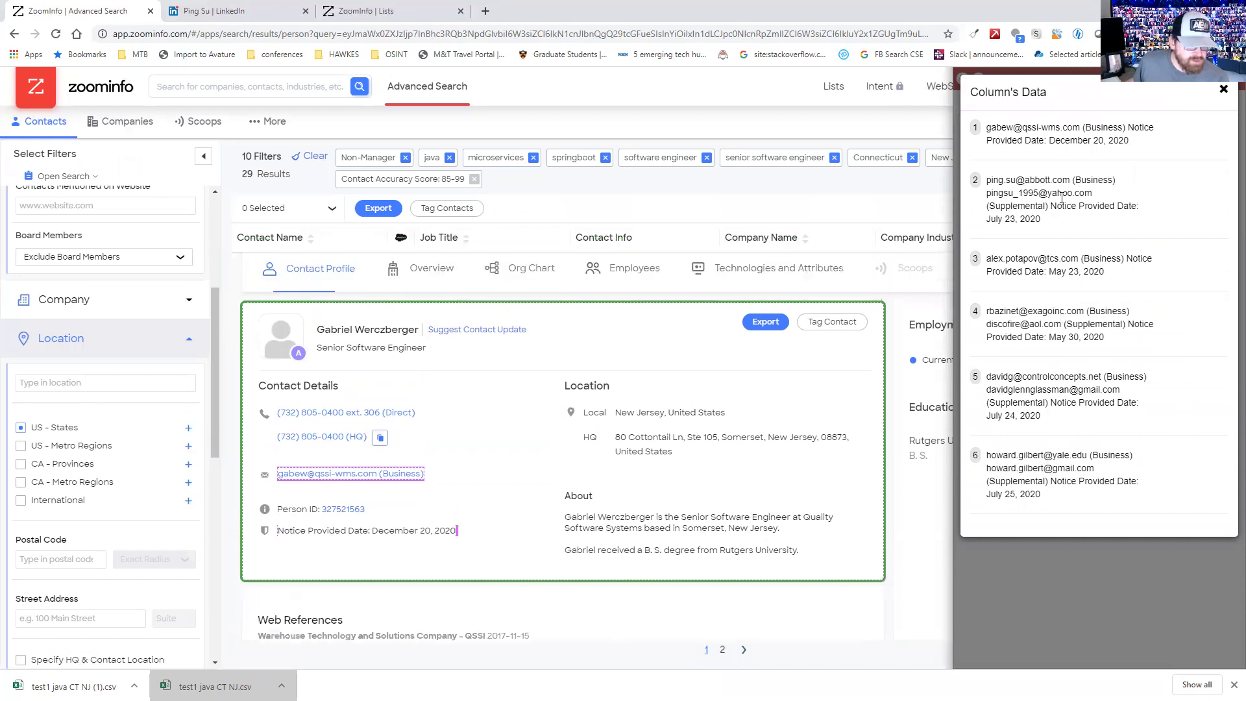
left_click(1223, 90)
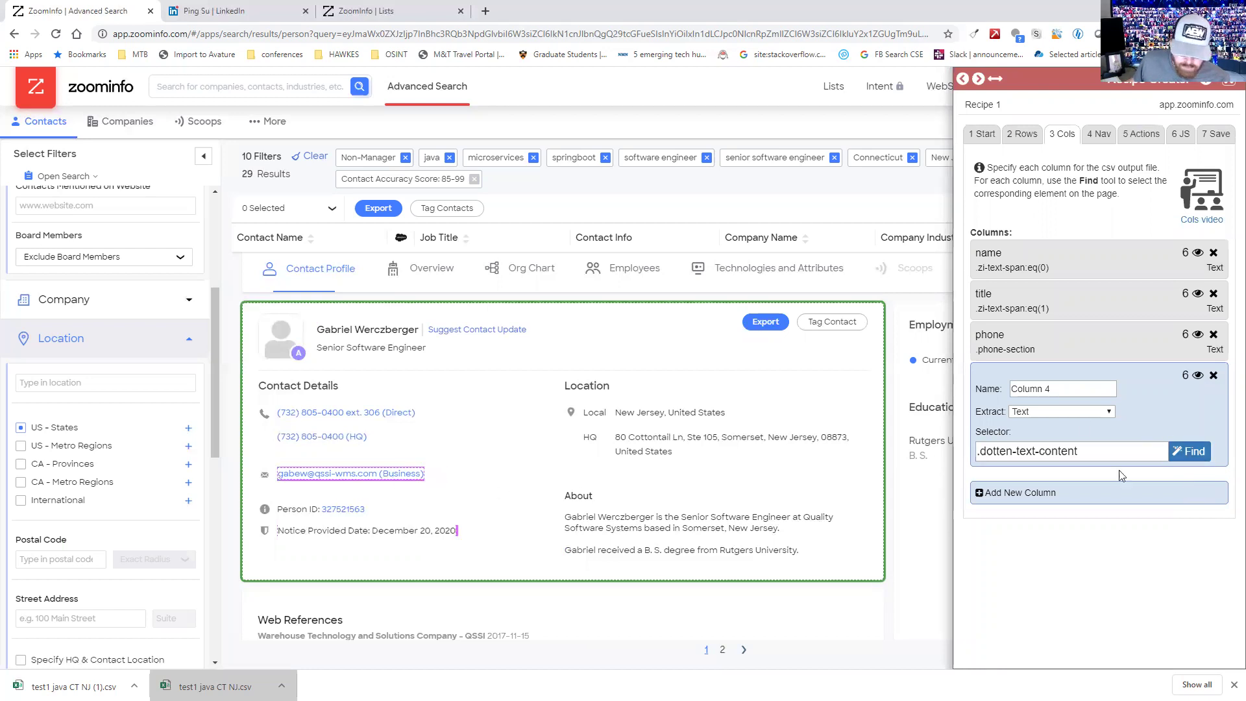
- Add an empty Column 5 and rename Column 4 to 'email'
left_click(984, 496)
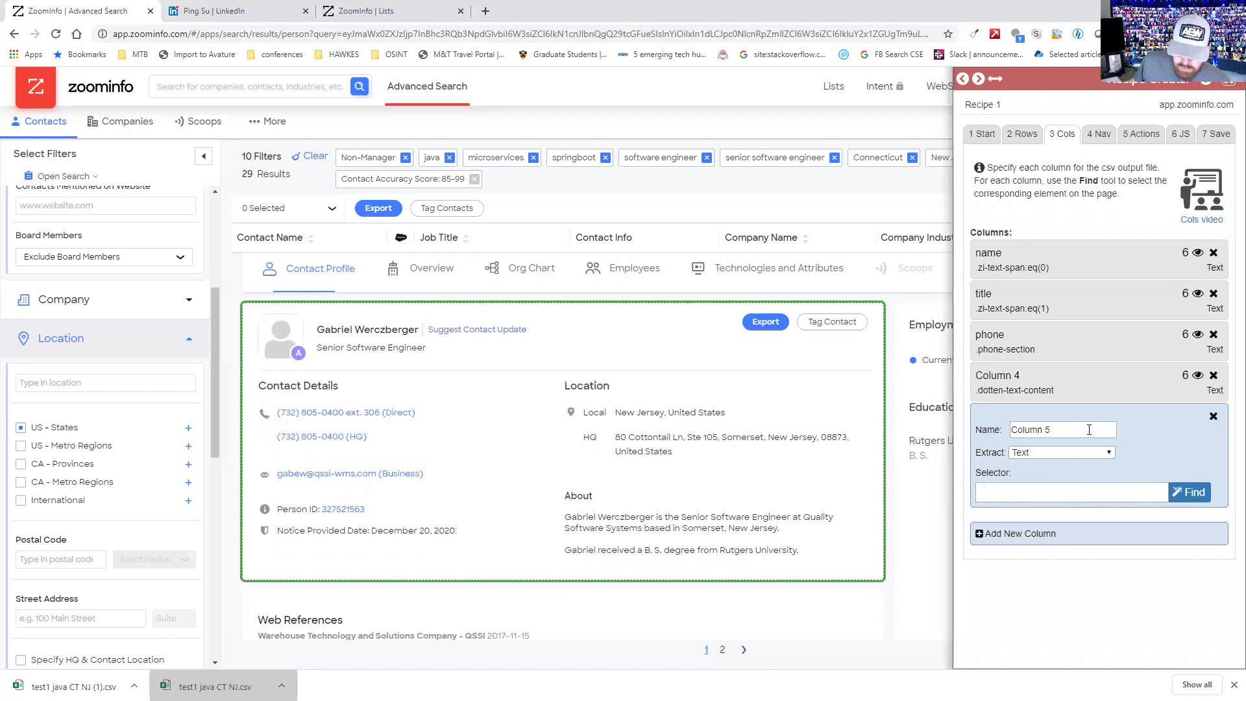
left_click(1048, 384)
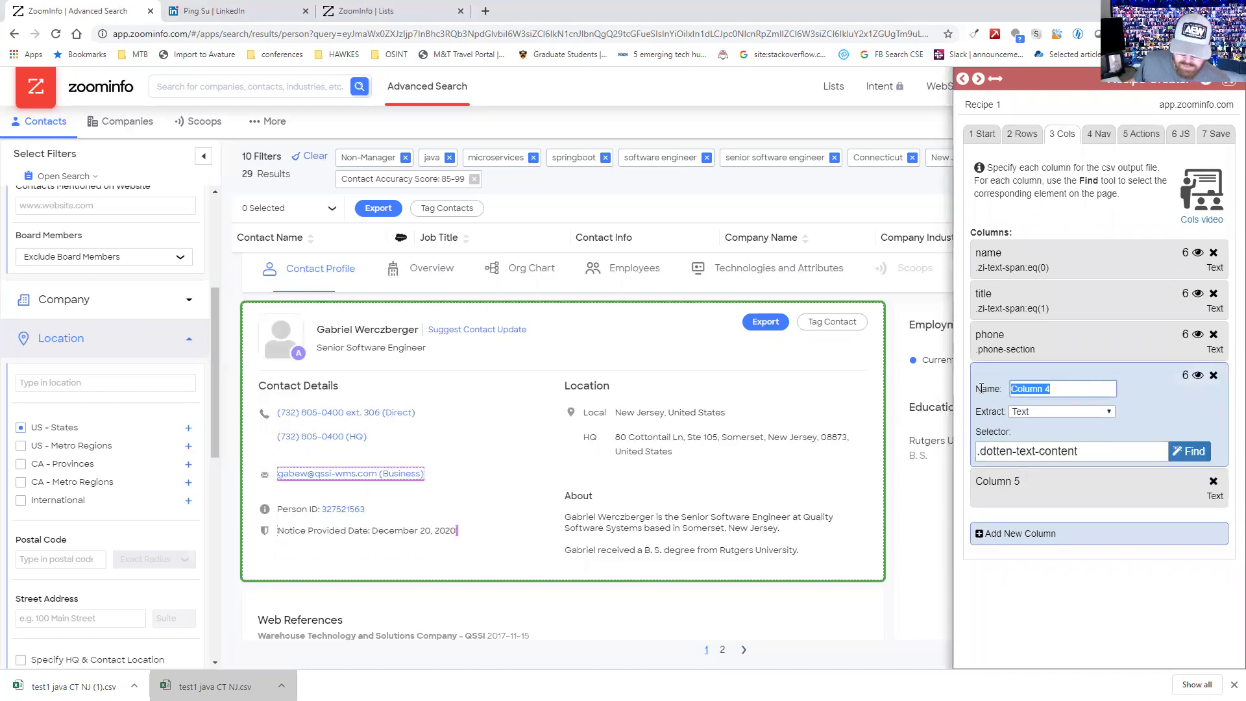
type("email")
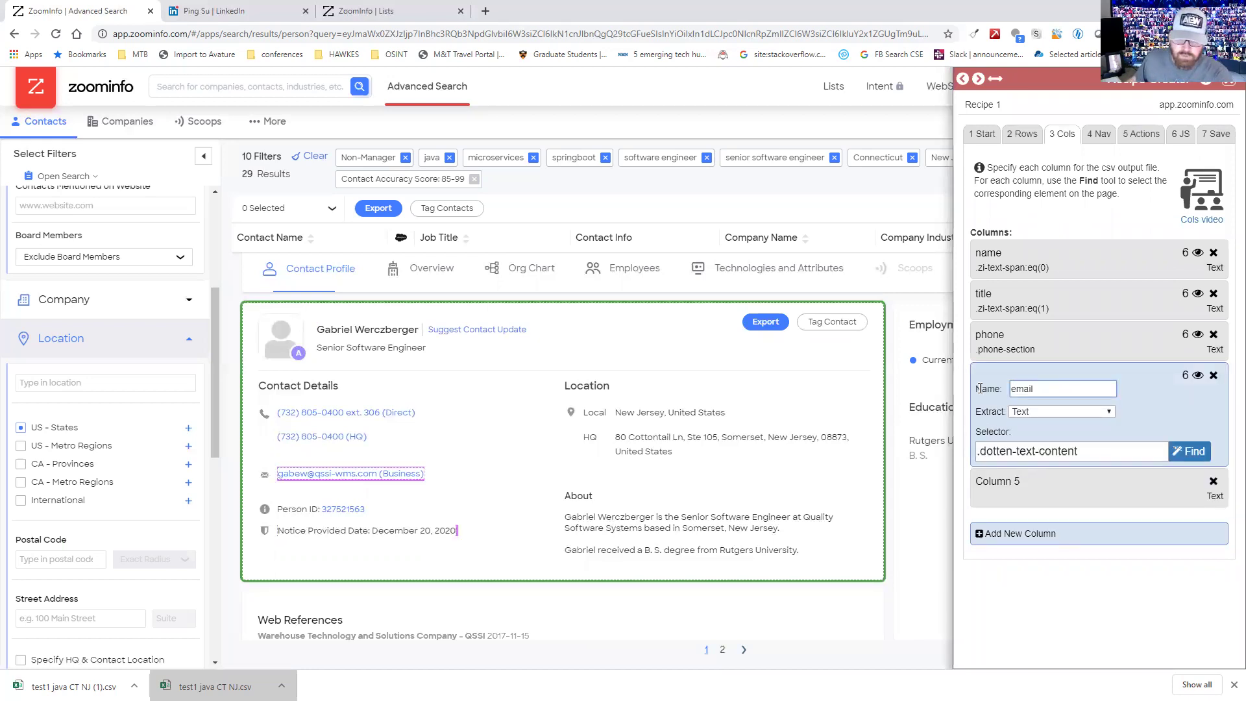
- Pick the next contact's supplemental email line as Column 5's page element
left_click(1052, 496)
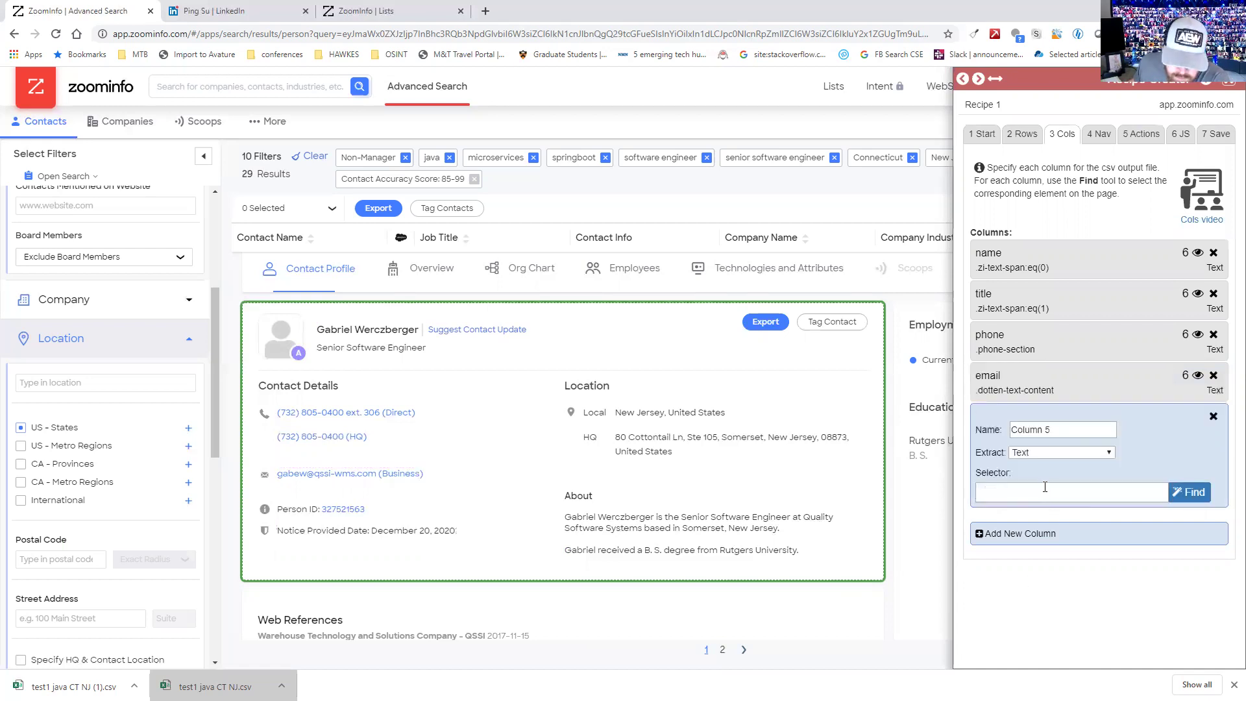
left_click(1189, 492)
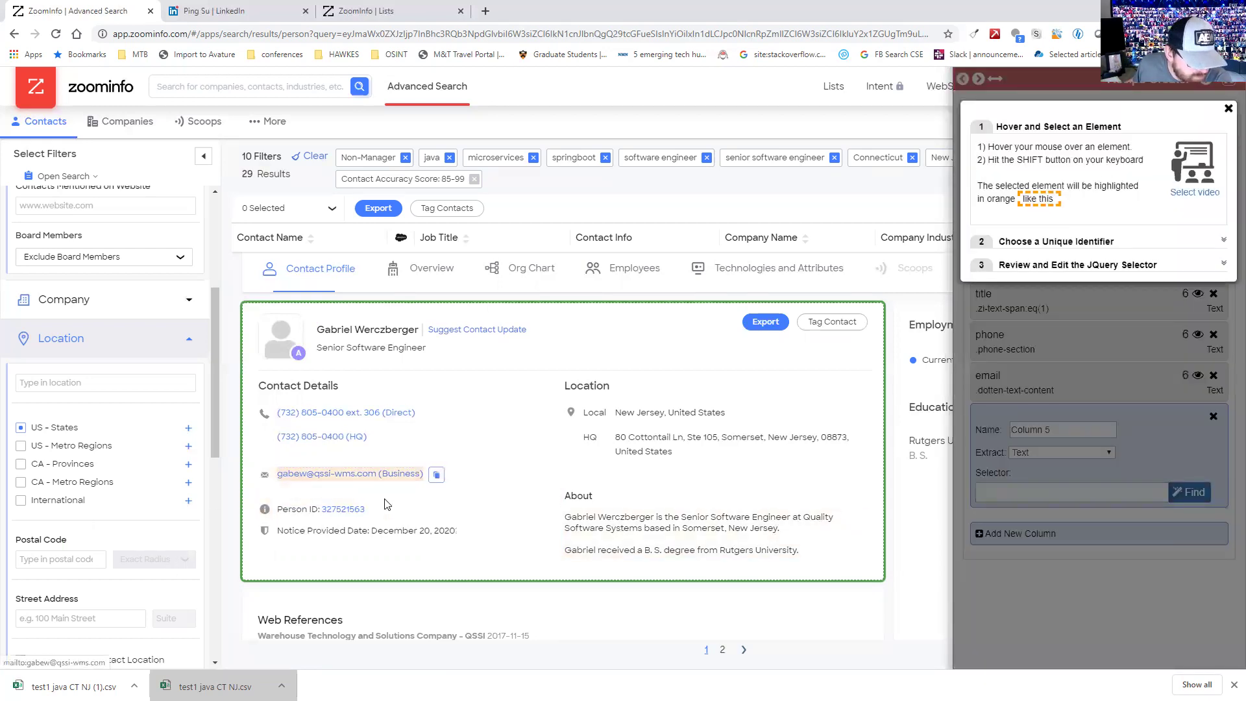
scroll(573, 467, "down", 2)
scroll(573, 467, "down", 2)
left_click(584, 473)
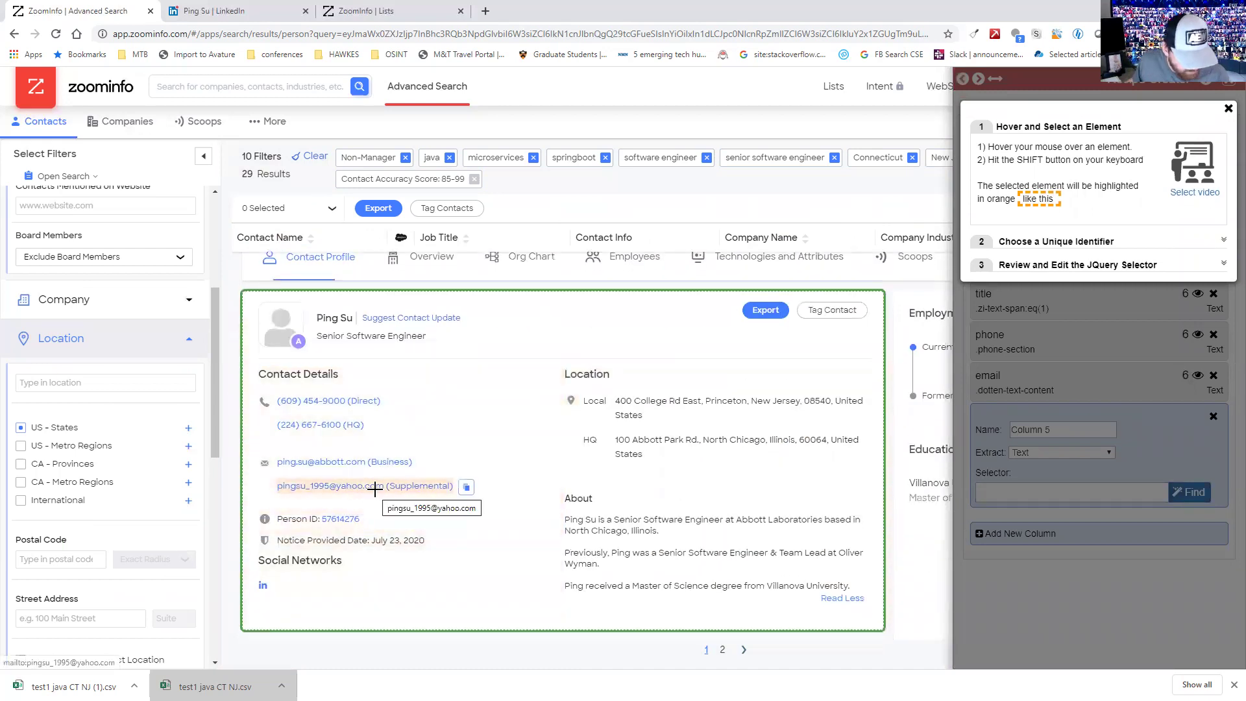
key("shift")
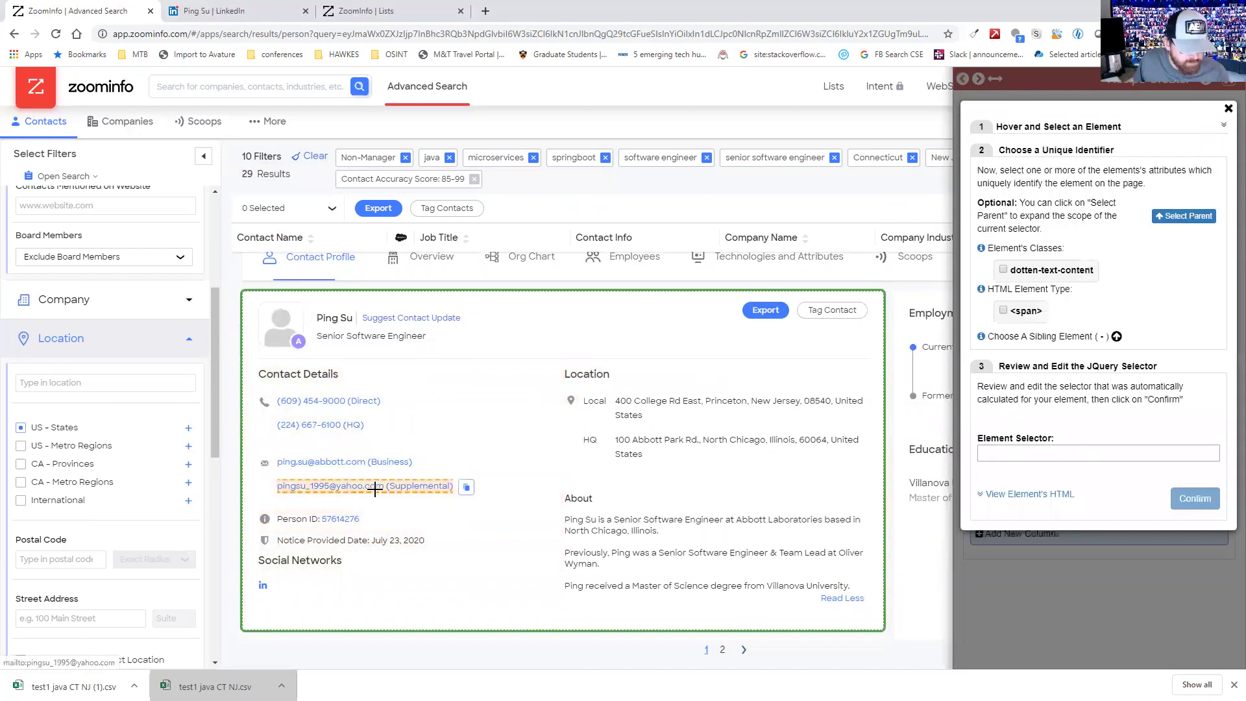
- Set Column 5's selector to .dotten-text-content:eq(1), confirm it, and preview its six values
left_click(1003, 270)
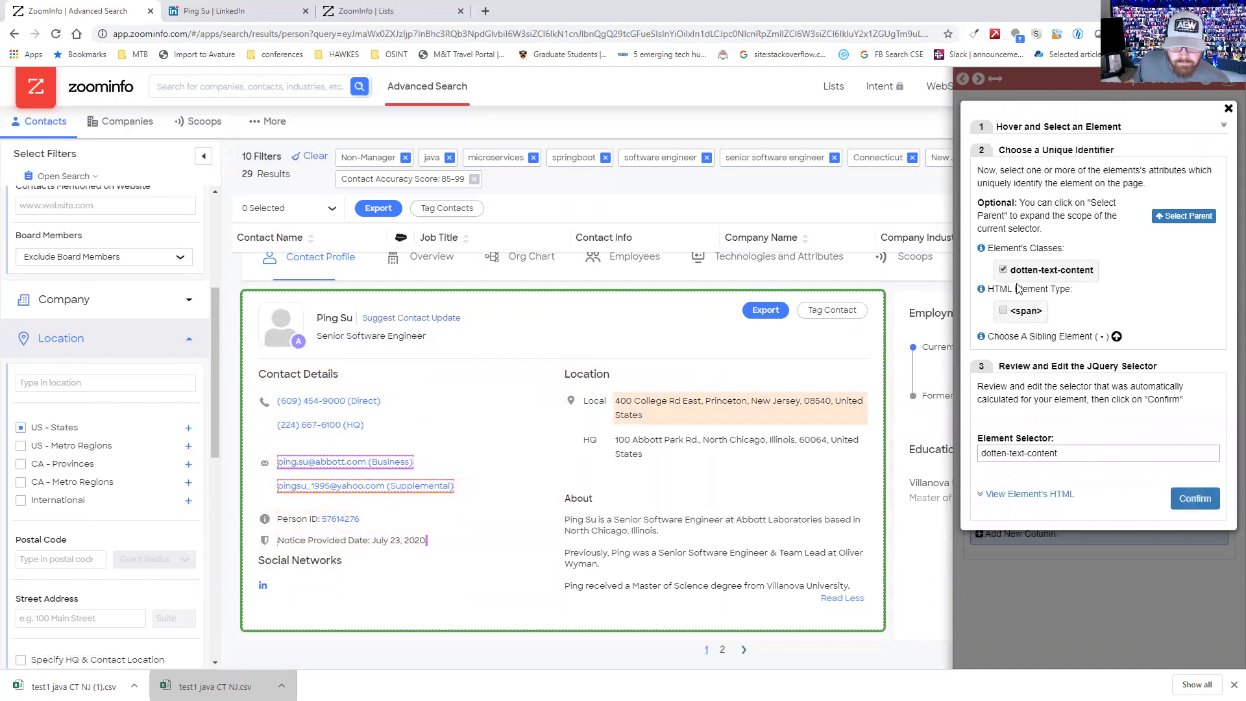
left_click(1115, 336)
left_click(1117, 336)
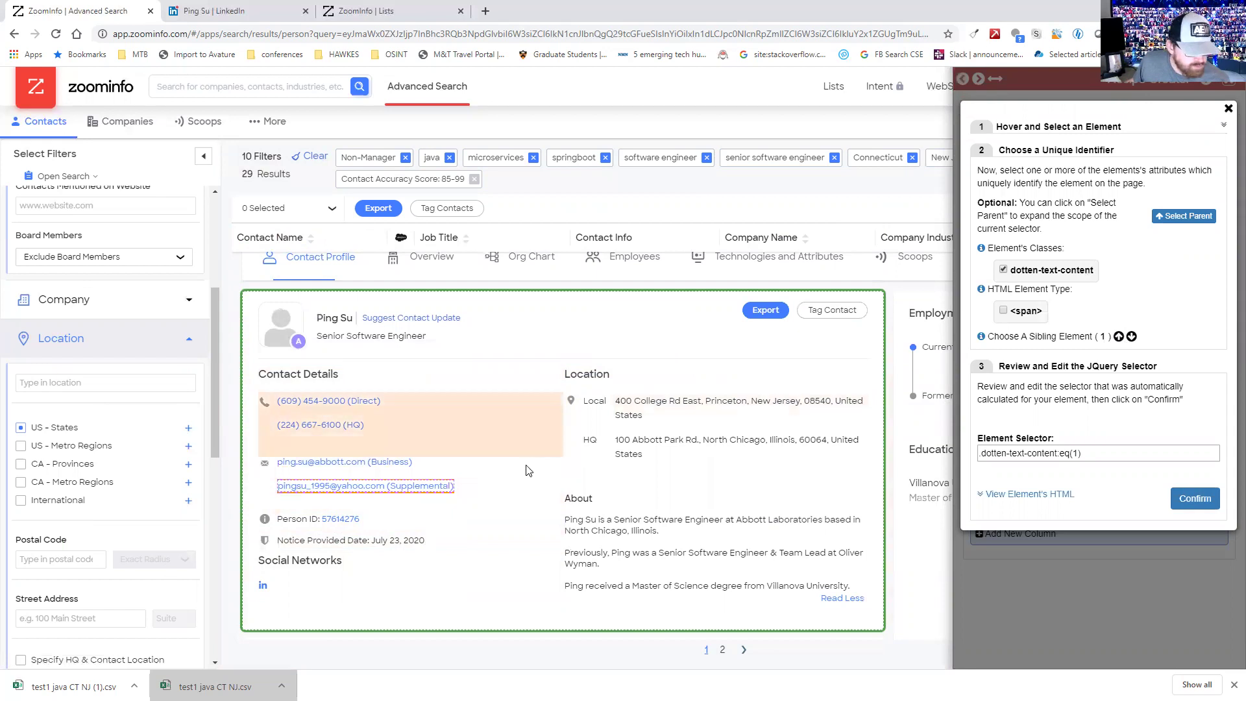
scroll(551, 498, "down", 10)
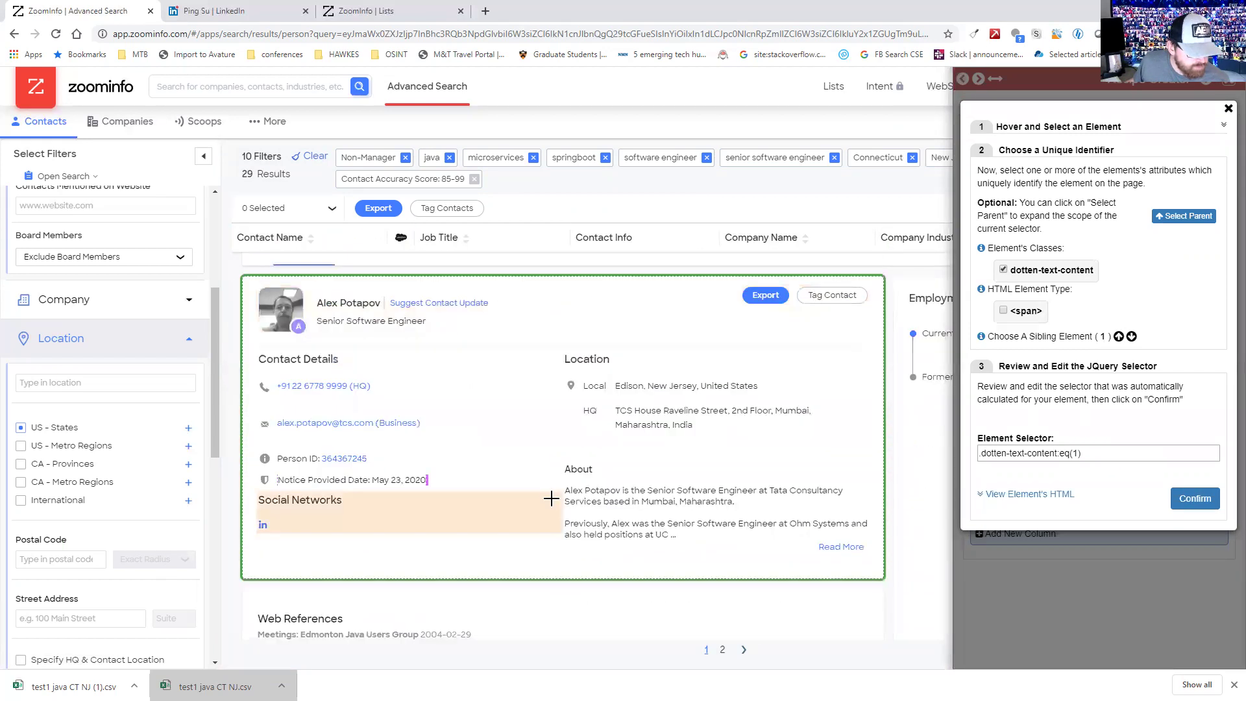
scroll(535, 467, "down", 4)
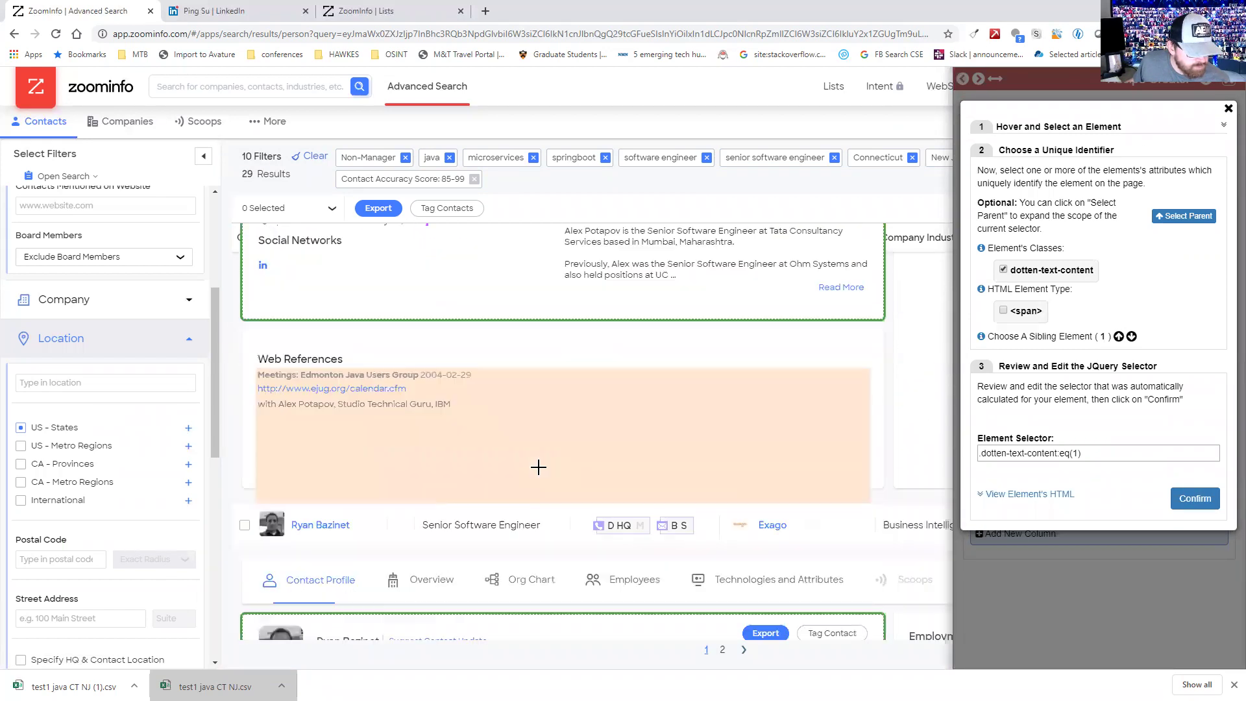
scroll(542, 467, "down", 4)
scroll(551, 467, "down", 5)
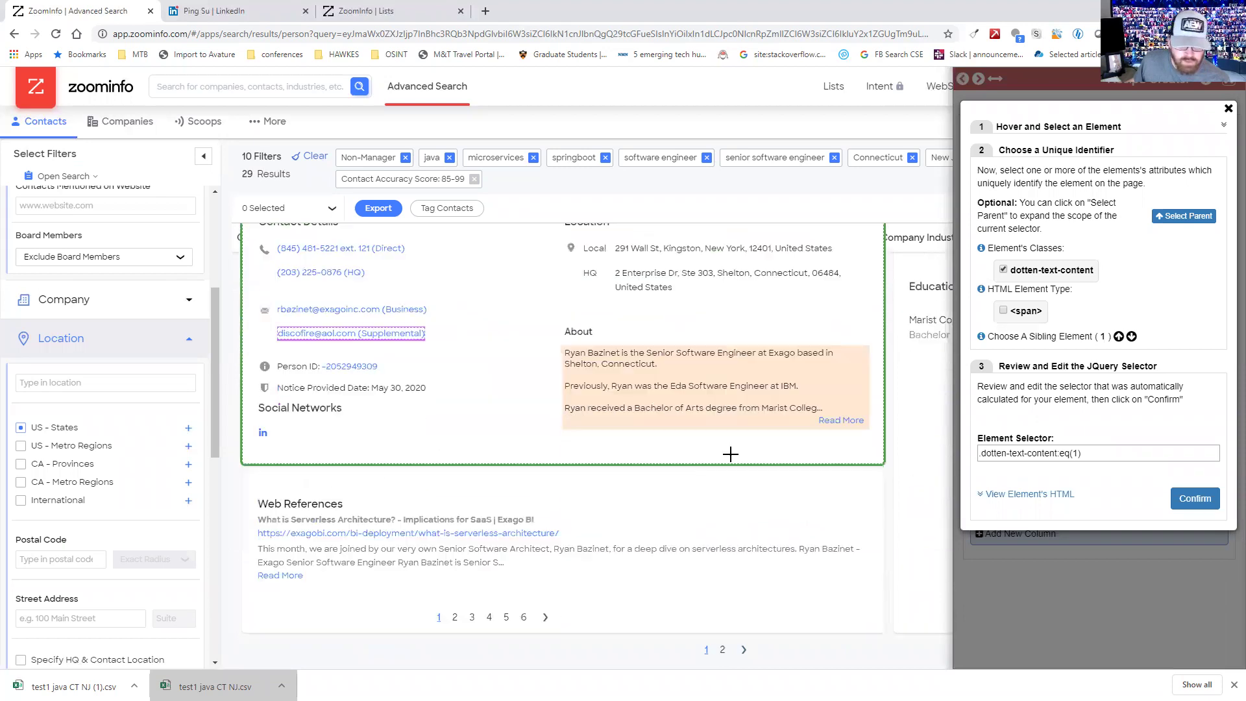
left_click(1192, 497)
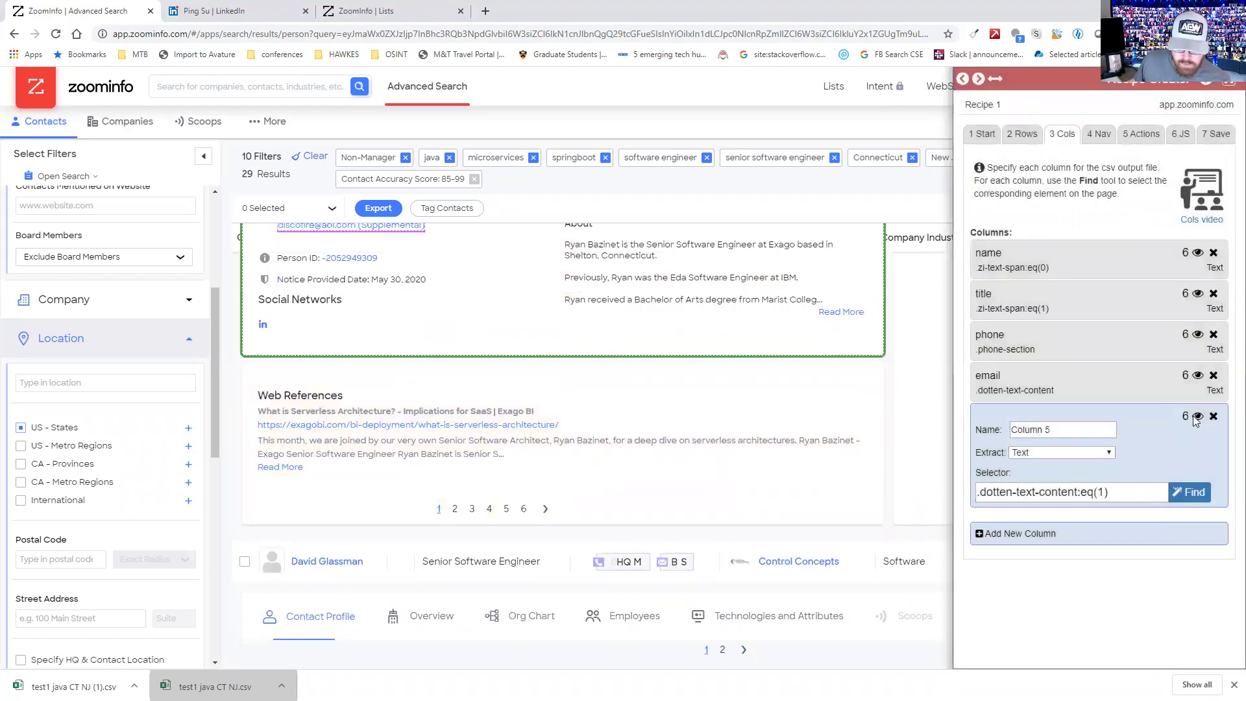
left_click(1197, 415)
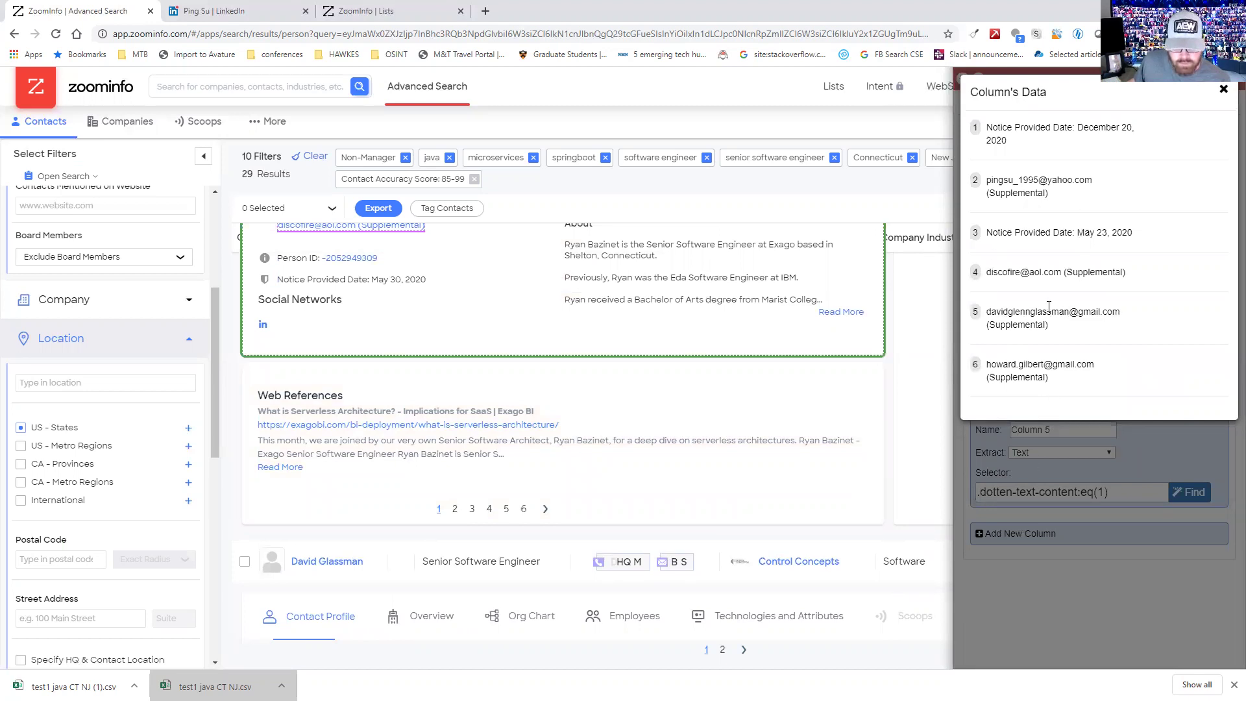
- Close the preview and rename Column 5 to 'personal email'
left_click(1223, 91)
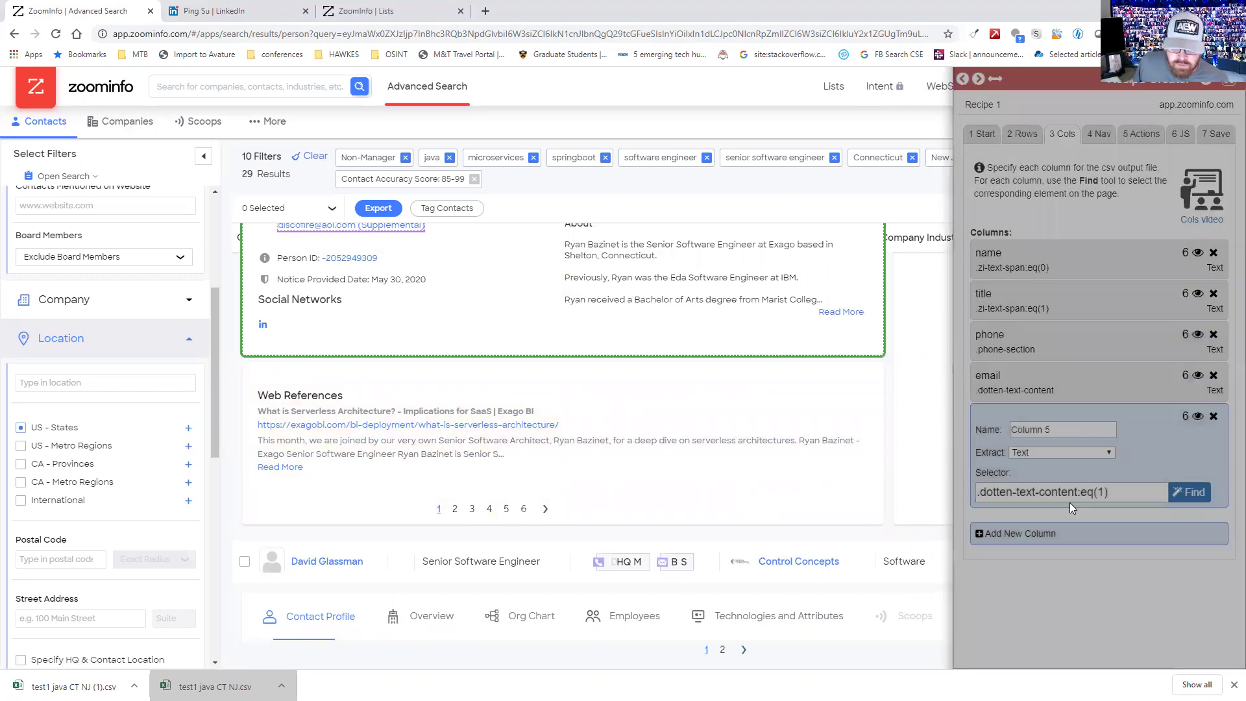
triple_click(1016, 428)
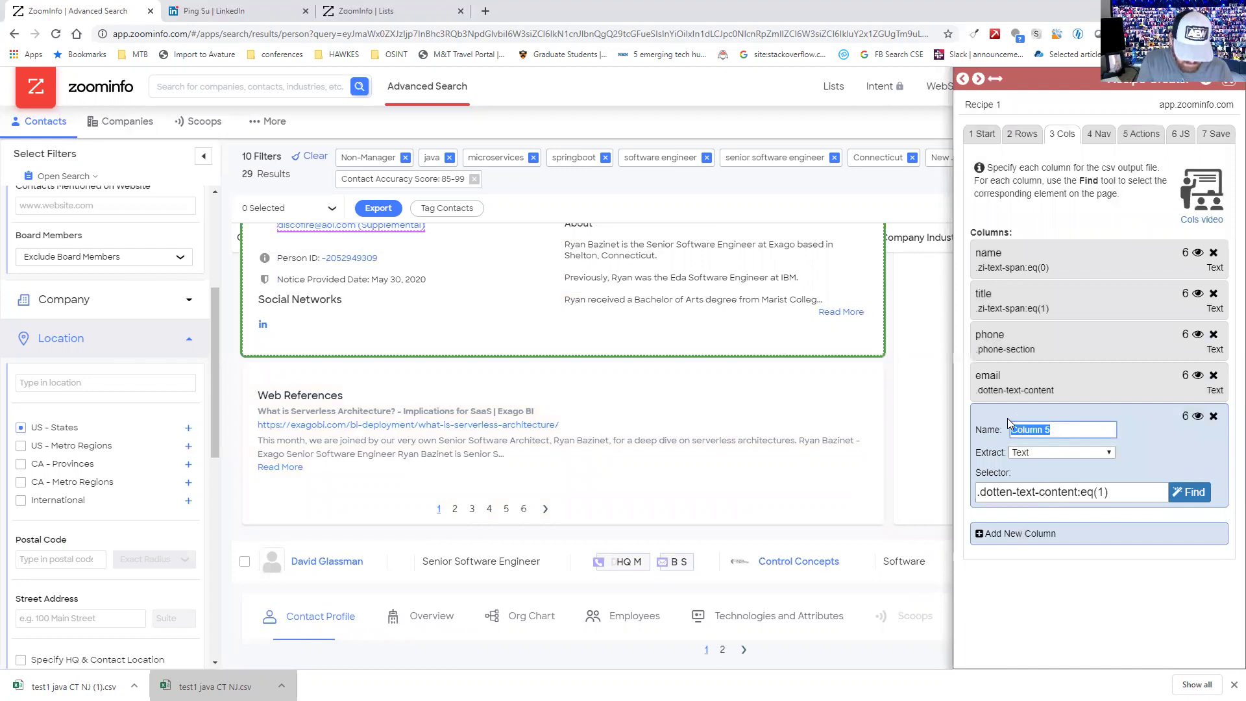
type("pe")
key("BackSpace")
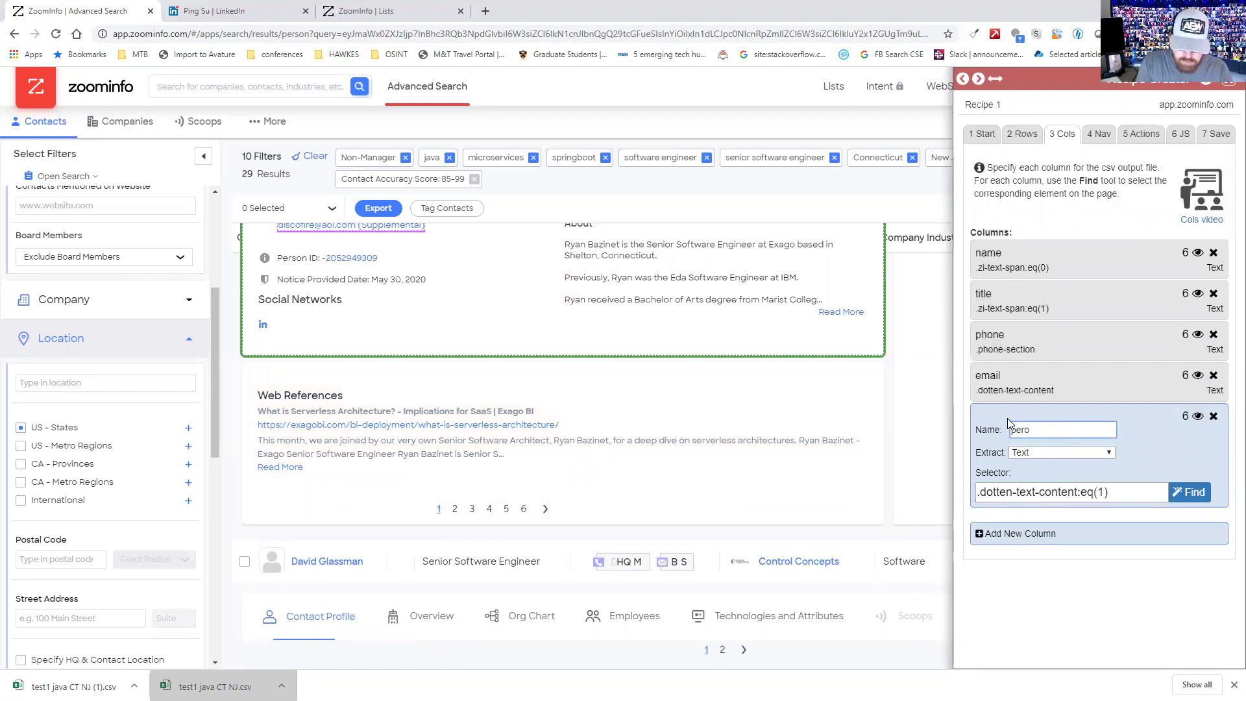
type("rsonal email")
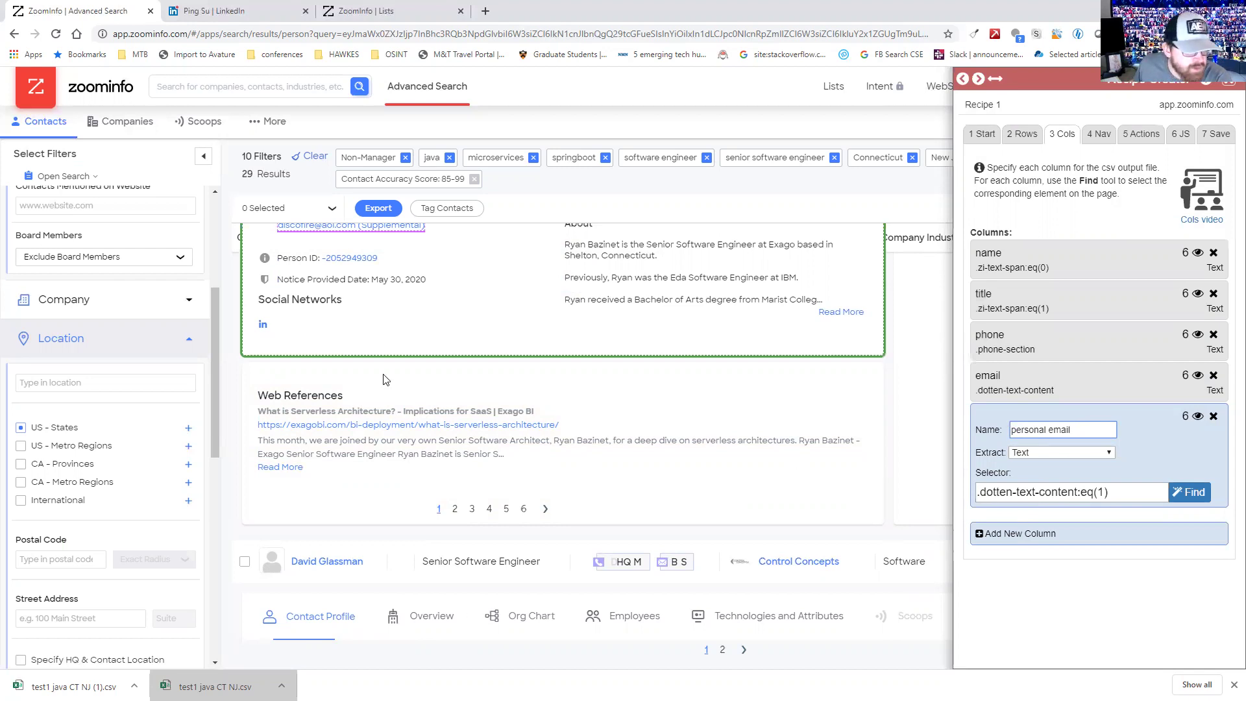
- Scroll through the contact profiles to review the results
scroll(385, 380, "up", 5)
scroll(383, 373, "up", 4)
scroll(383, 373, "down", 4)
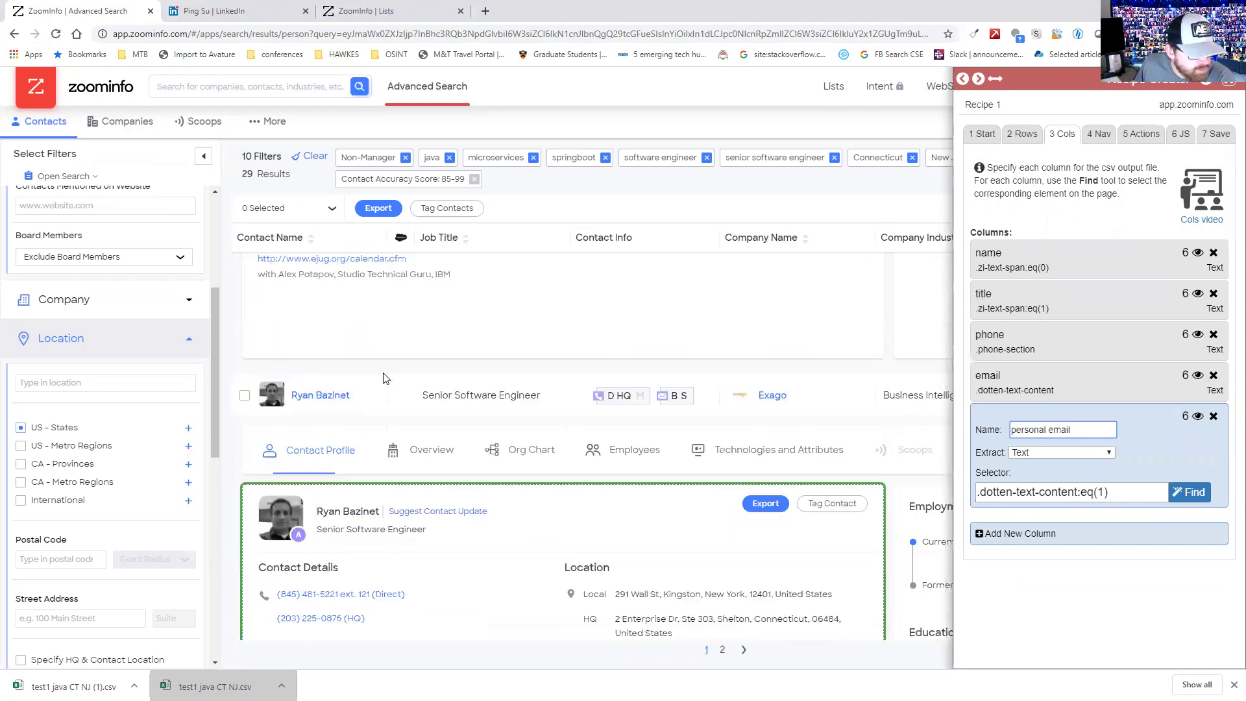
scroll(782, 383, "up", 4)
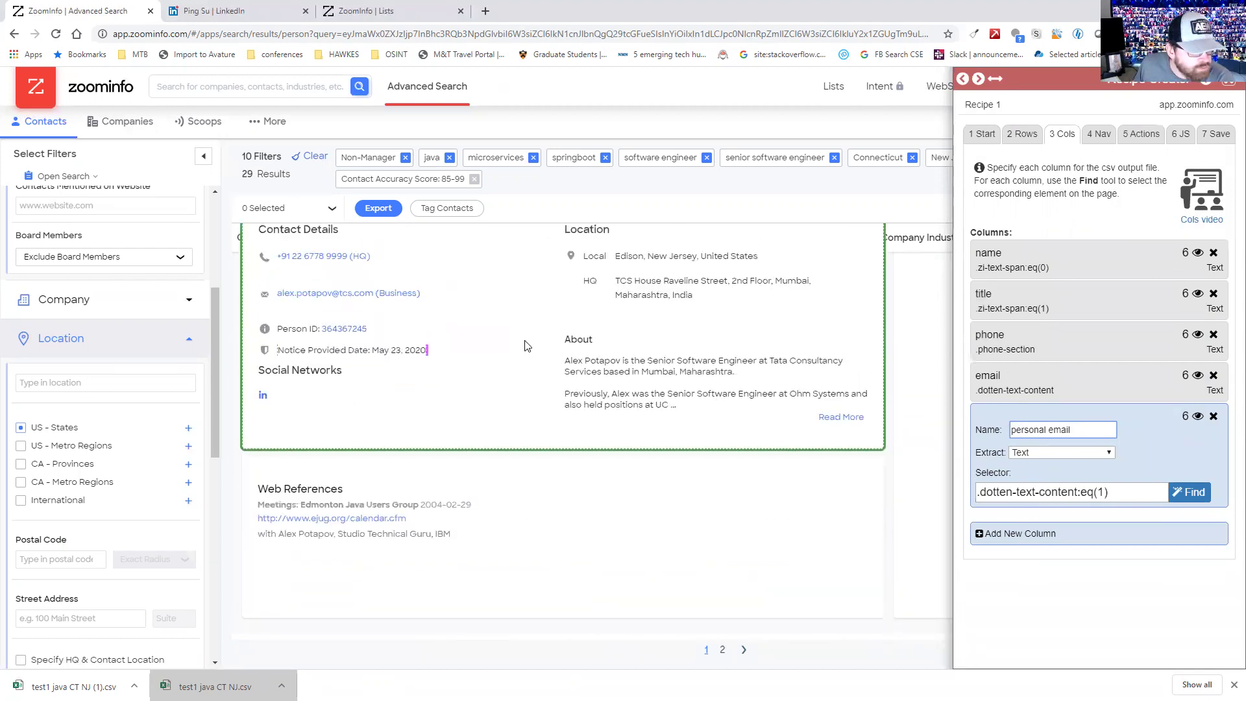
scroll(454, 330, "up", 4)
scroll(452, 329, "down", 8)
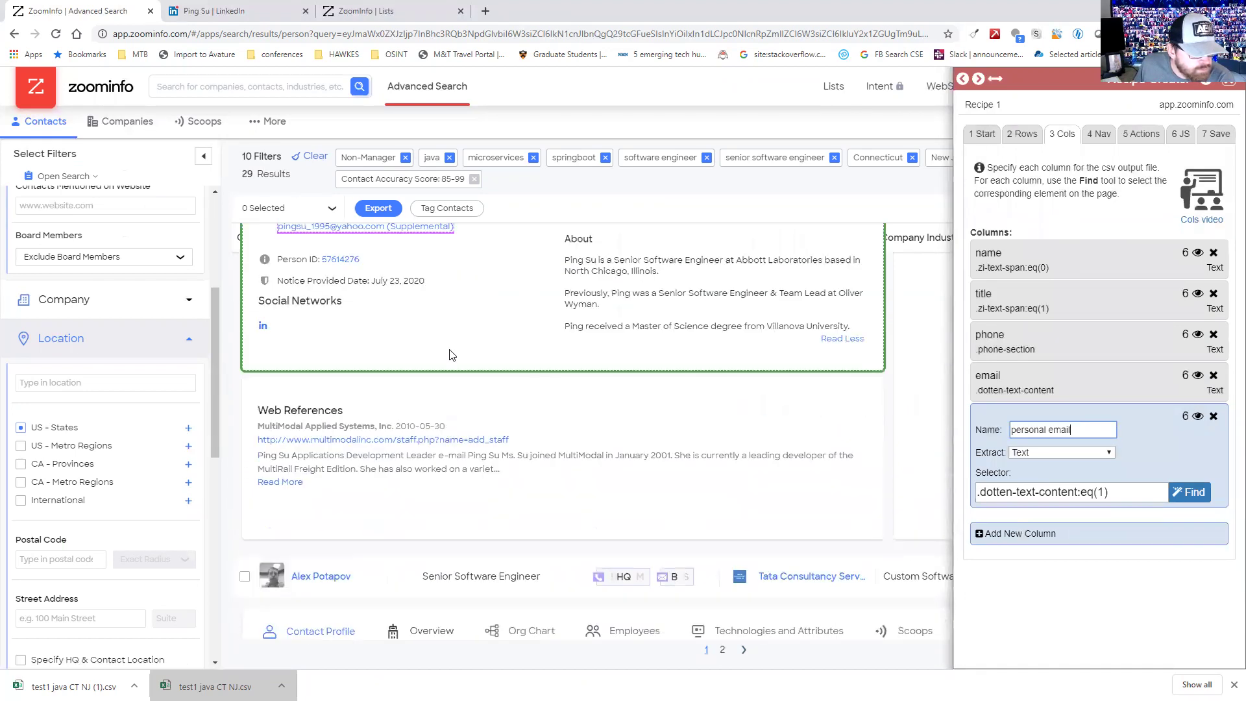
scroll(580, 474, "down", 5)
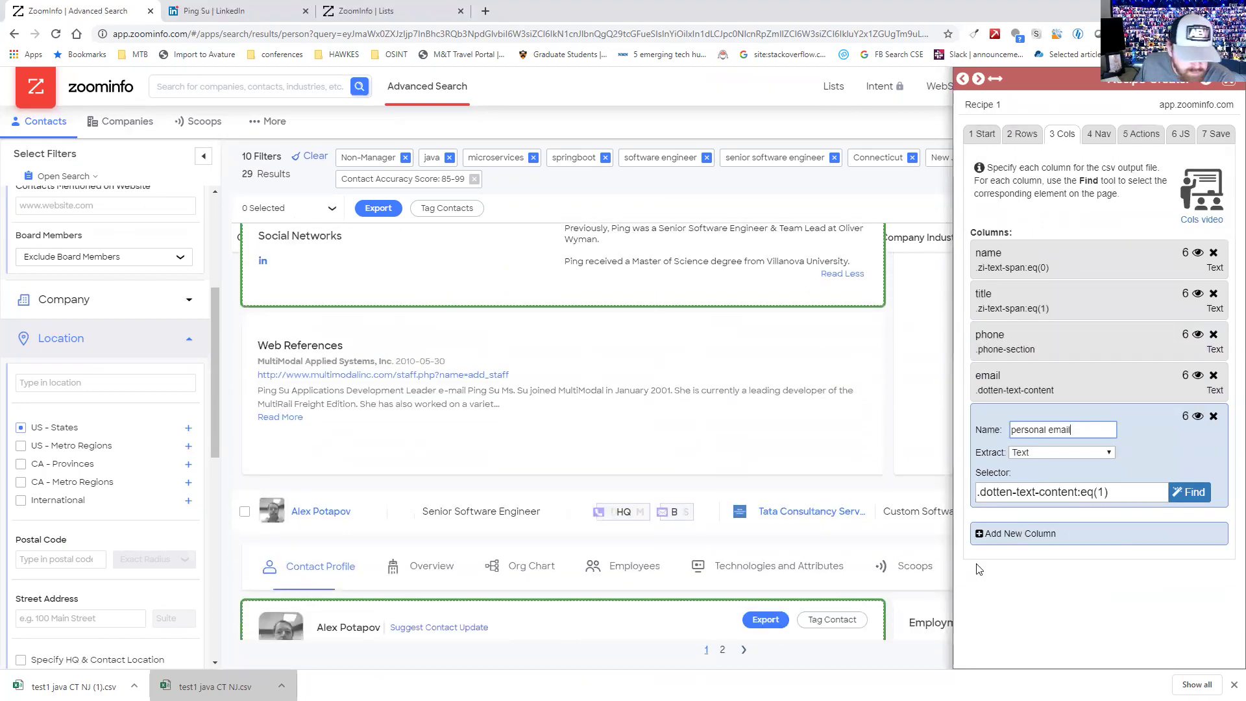
scroll(579, 470, "down", 6)
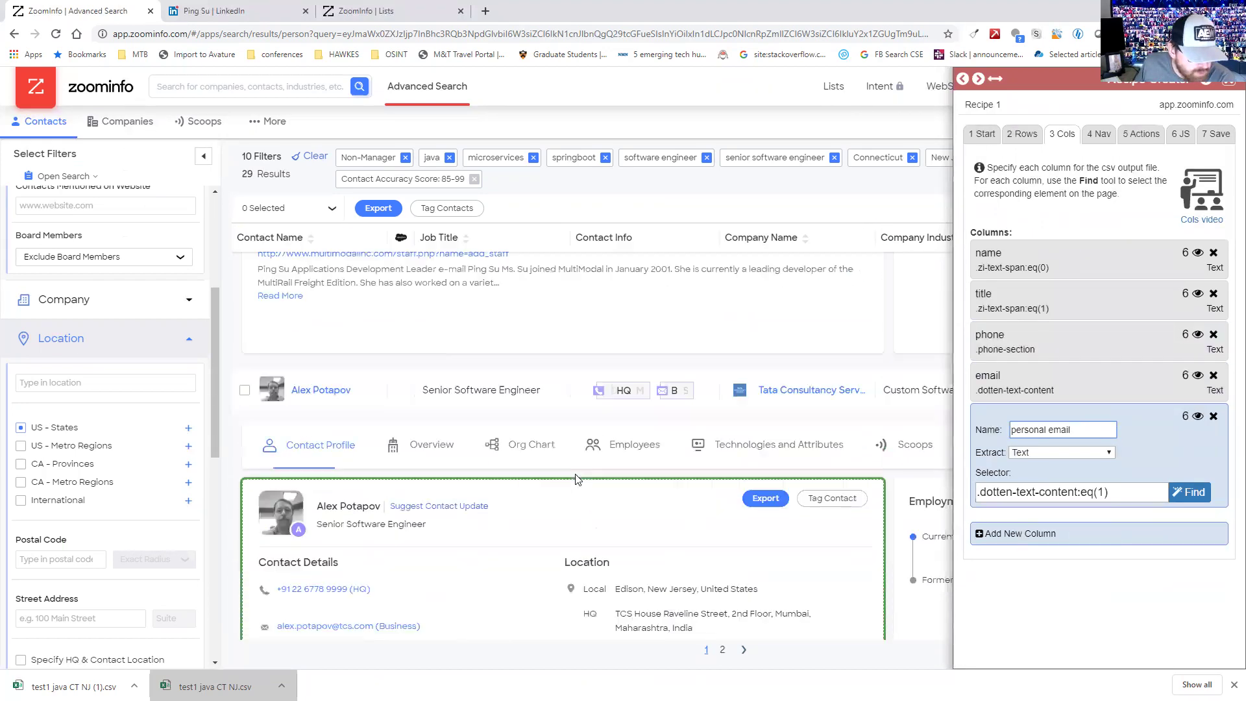
- Add a sixth column and select each profile's Location block via .location-section
left_click(977, 535)
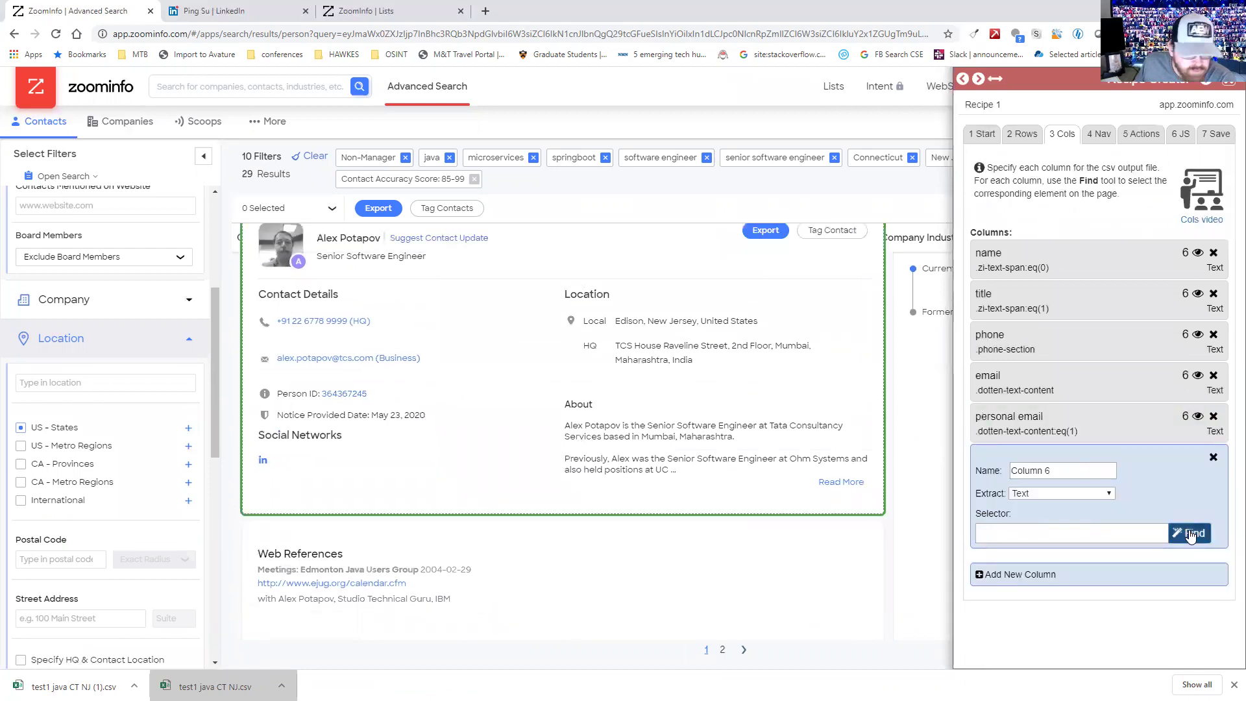
left_click(1191, 533)
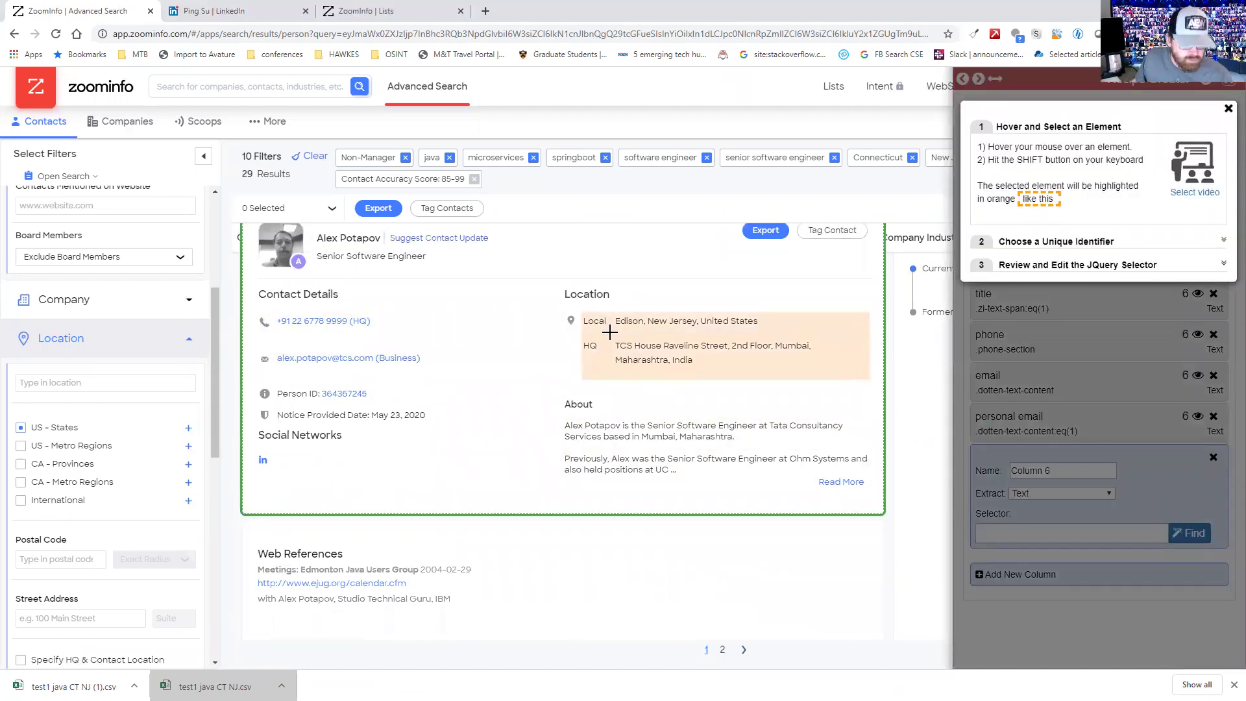
key("shift")
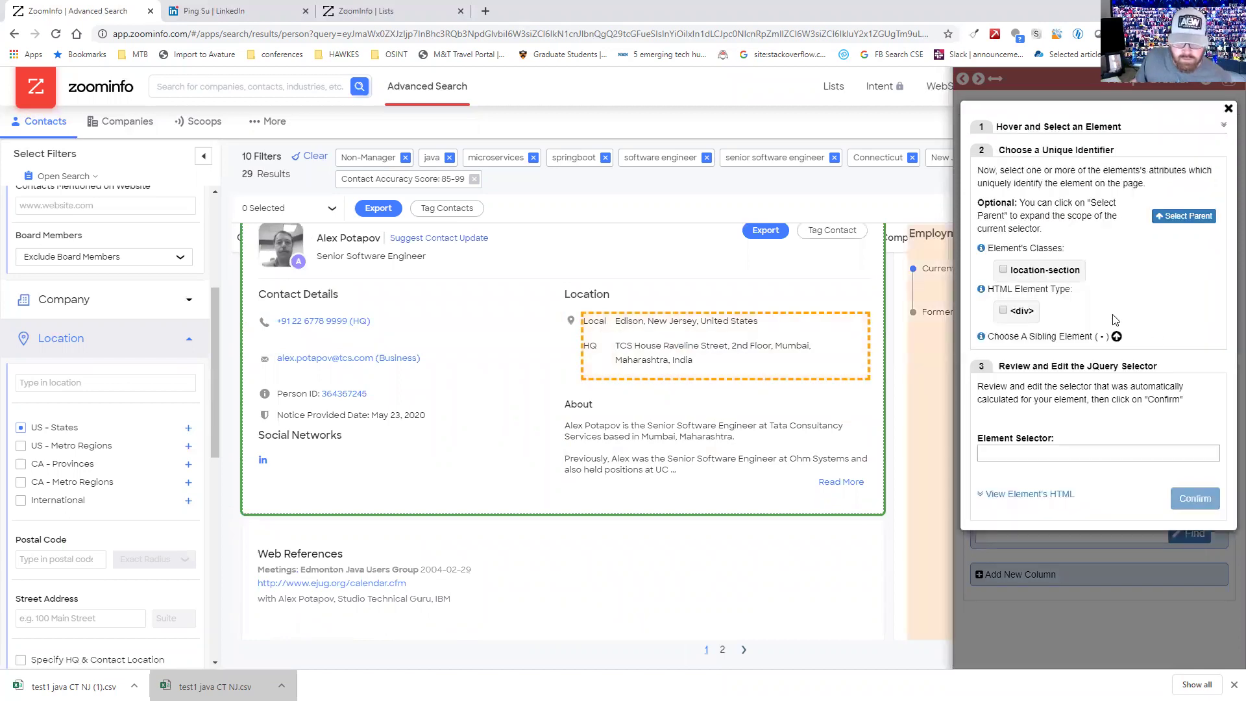
left_click(1003, 269)
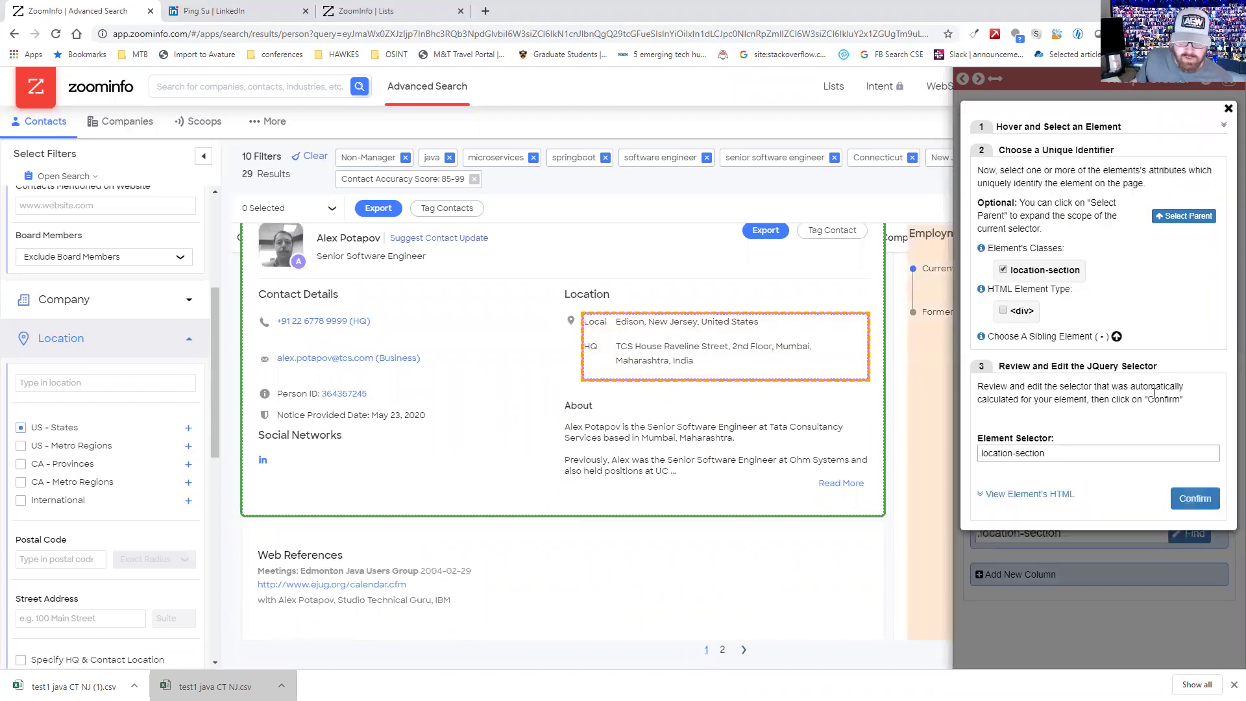
left_click(1194, 498)
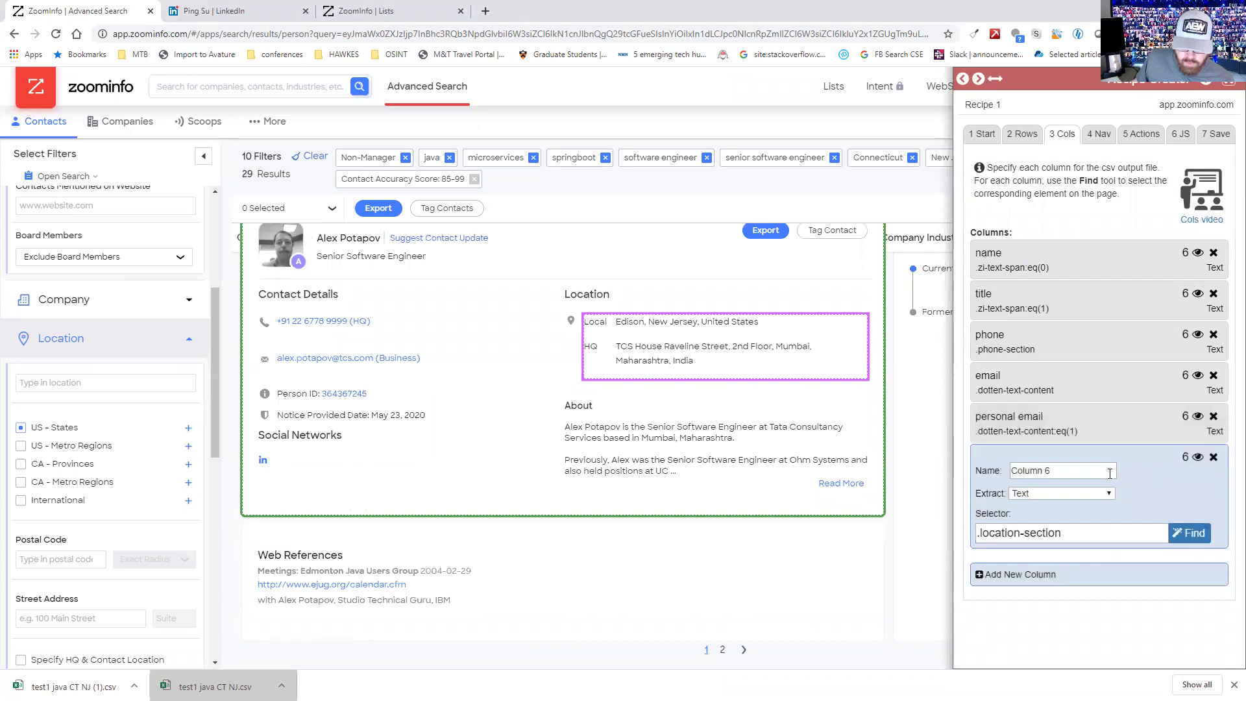
- Keep Extract as Text and name the column 'local'
left_click(1109, 494)
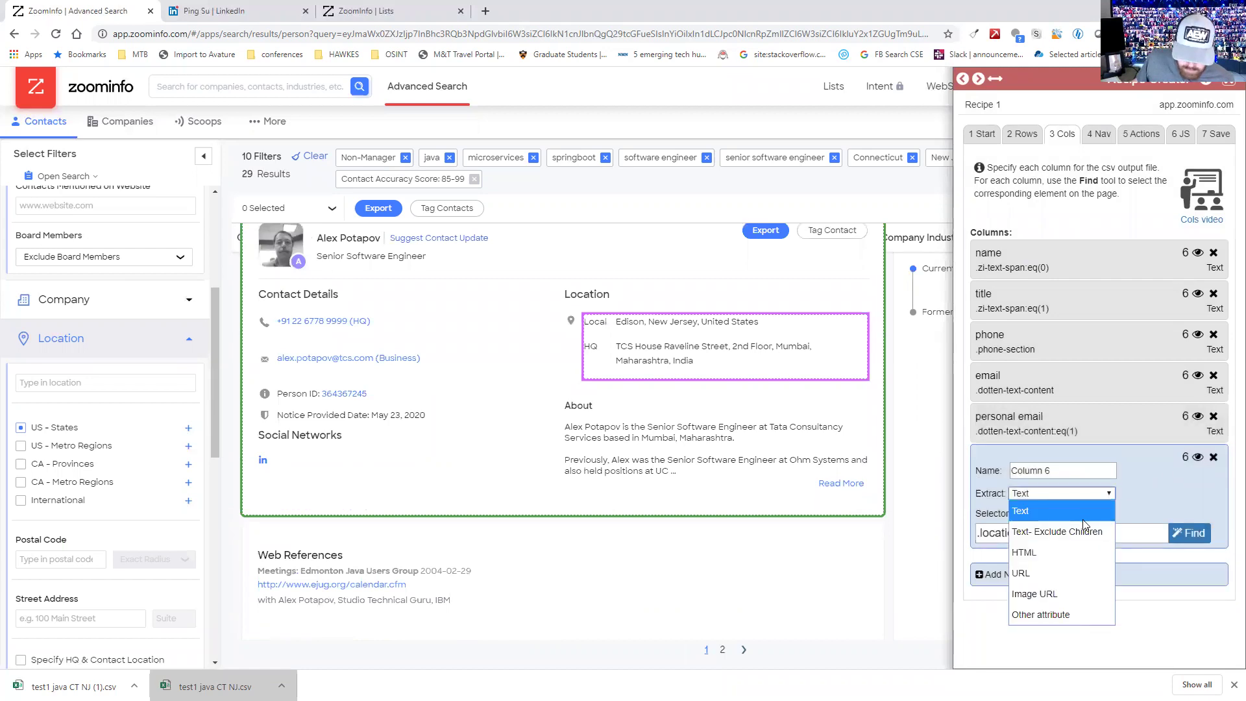
left_click(1147, 494)
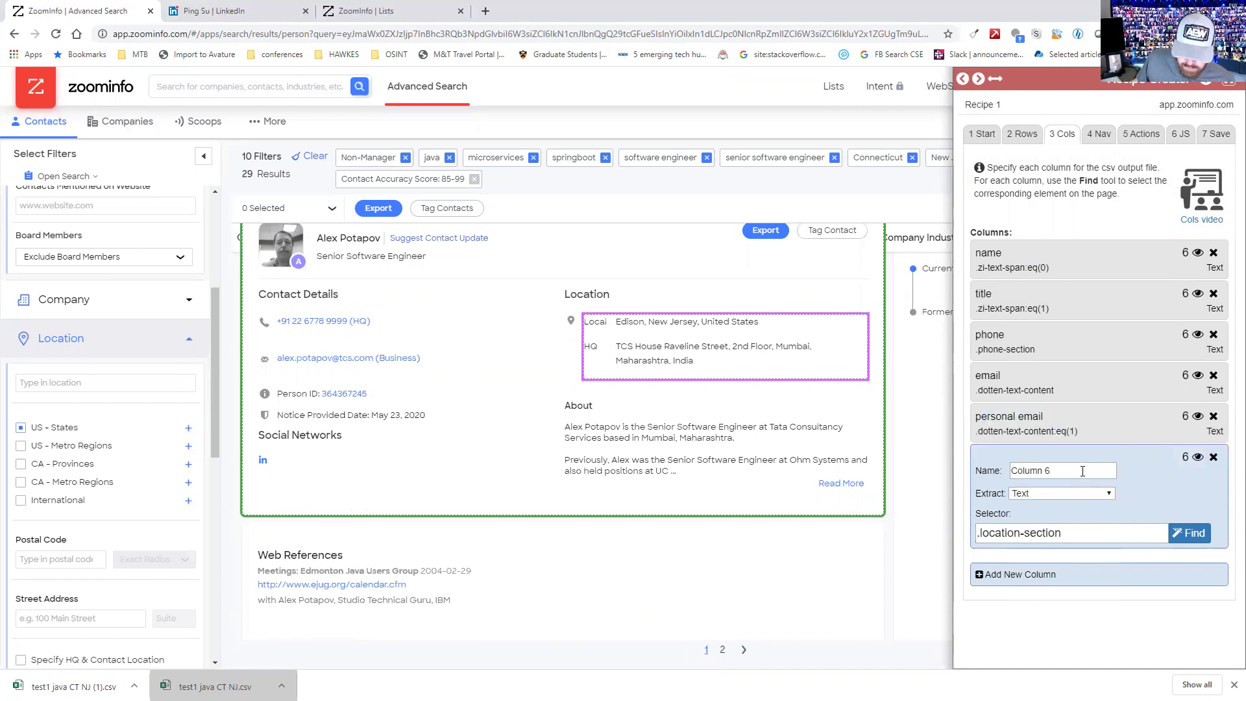
left_click_drag(1082, 472, 988, 468)
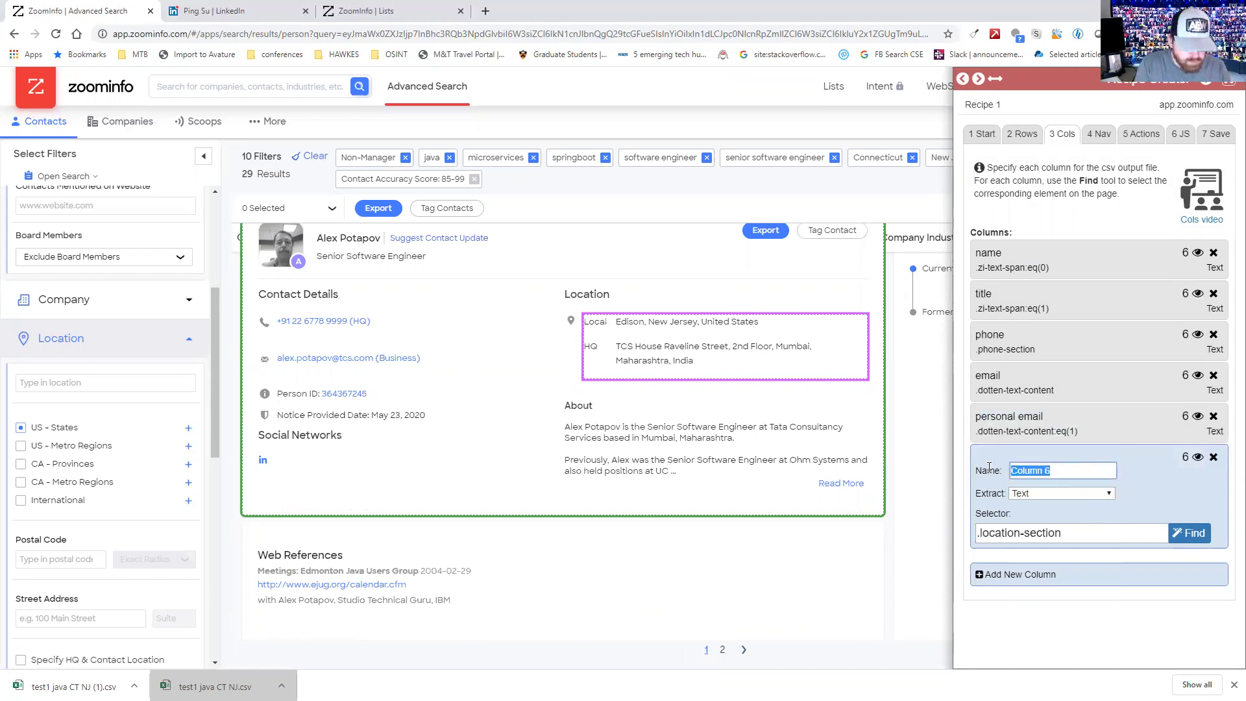
type("local")
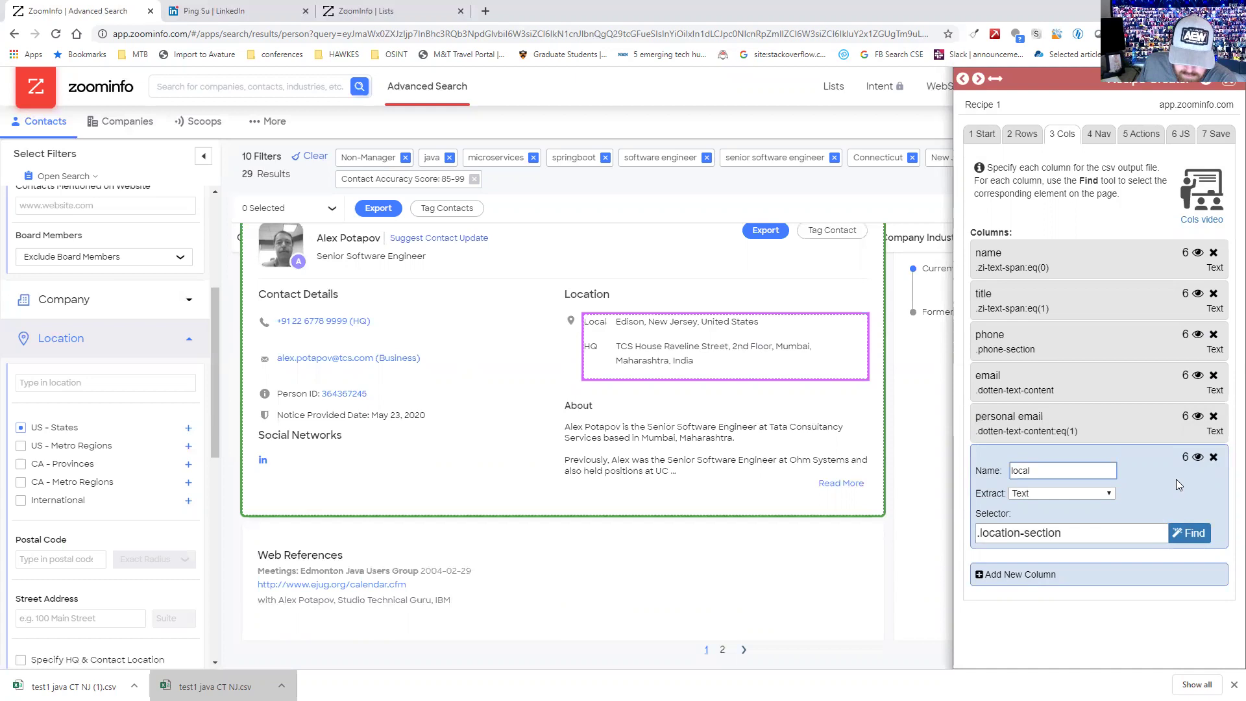
- Try a span-based selector on the Local location line, stepping to a later span
left_click(1184, 533)
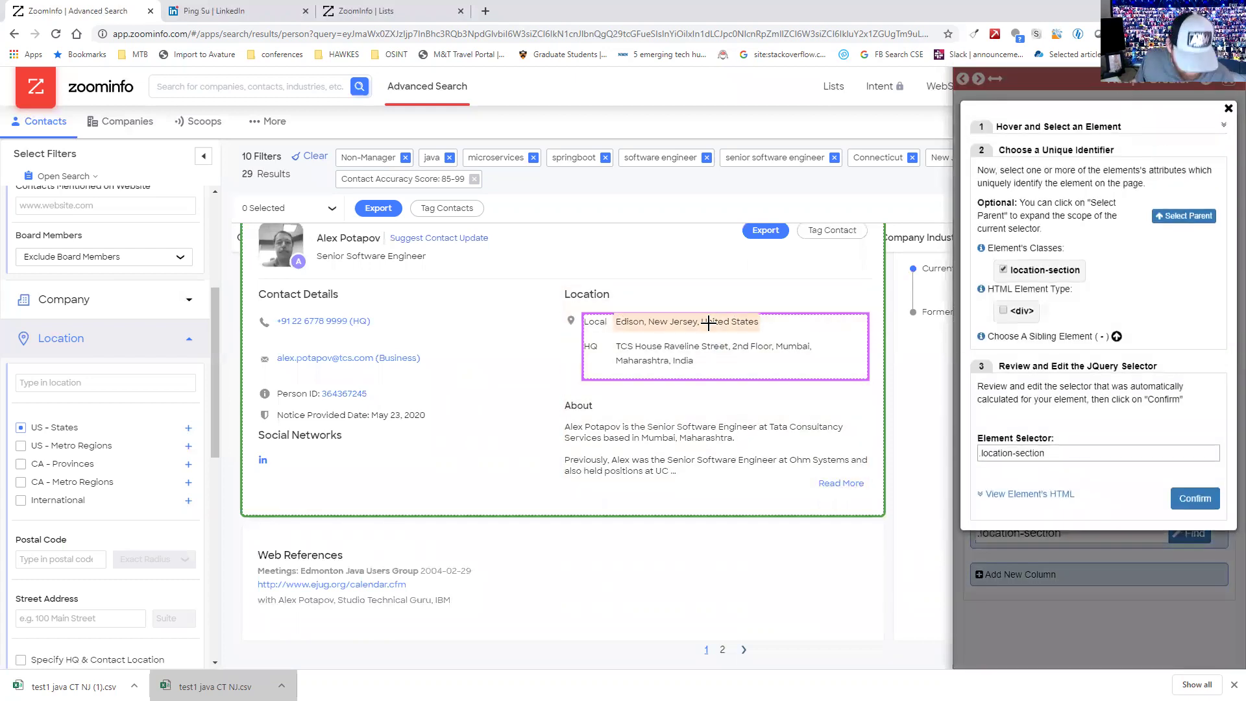
left_click(708, 322)
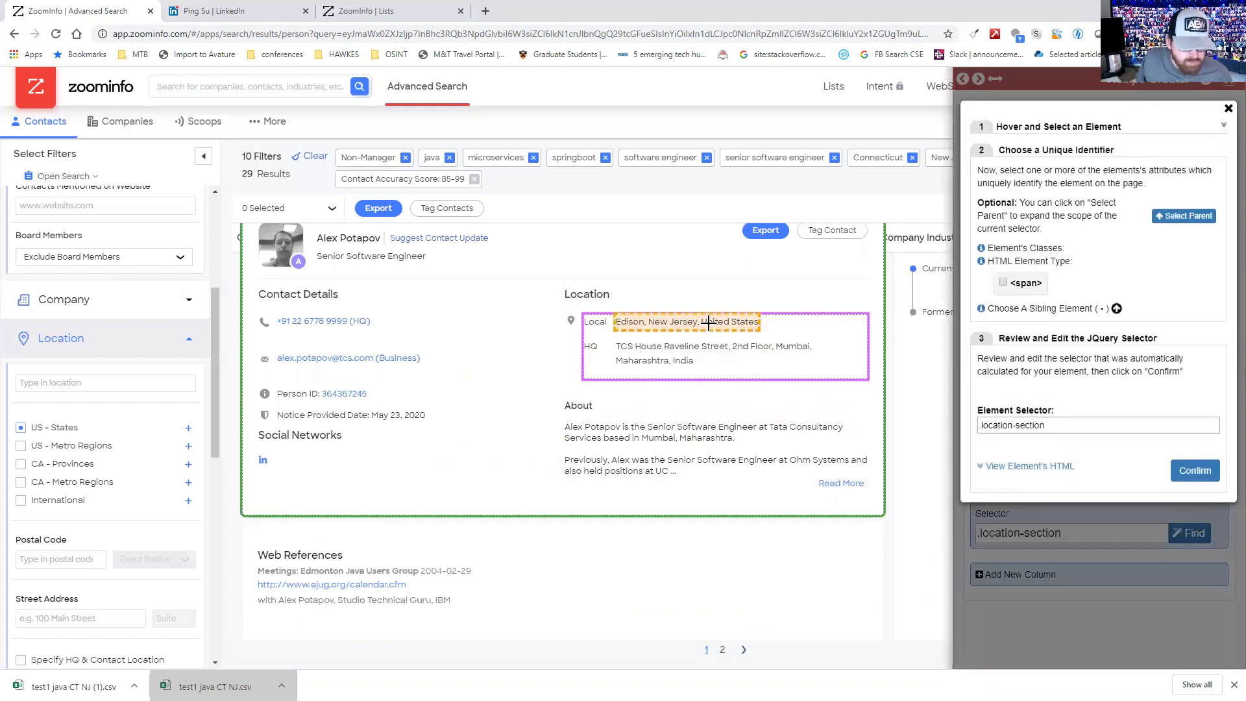
left_click(1002, 284)
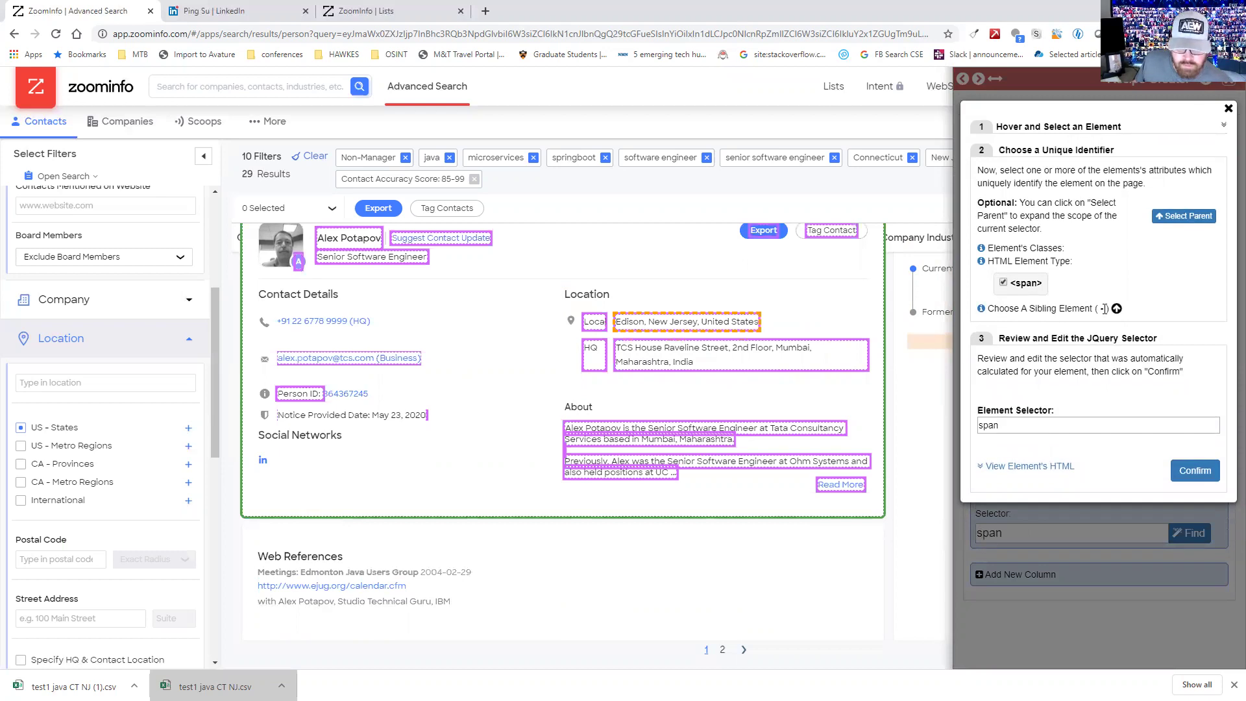
left_click(1117, 310)
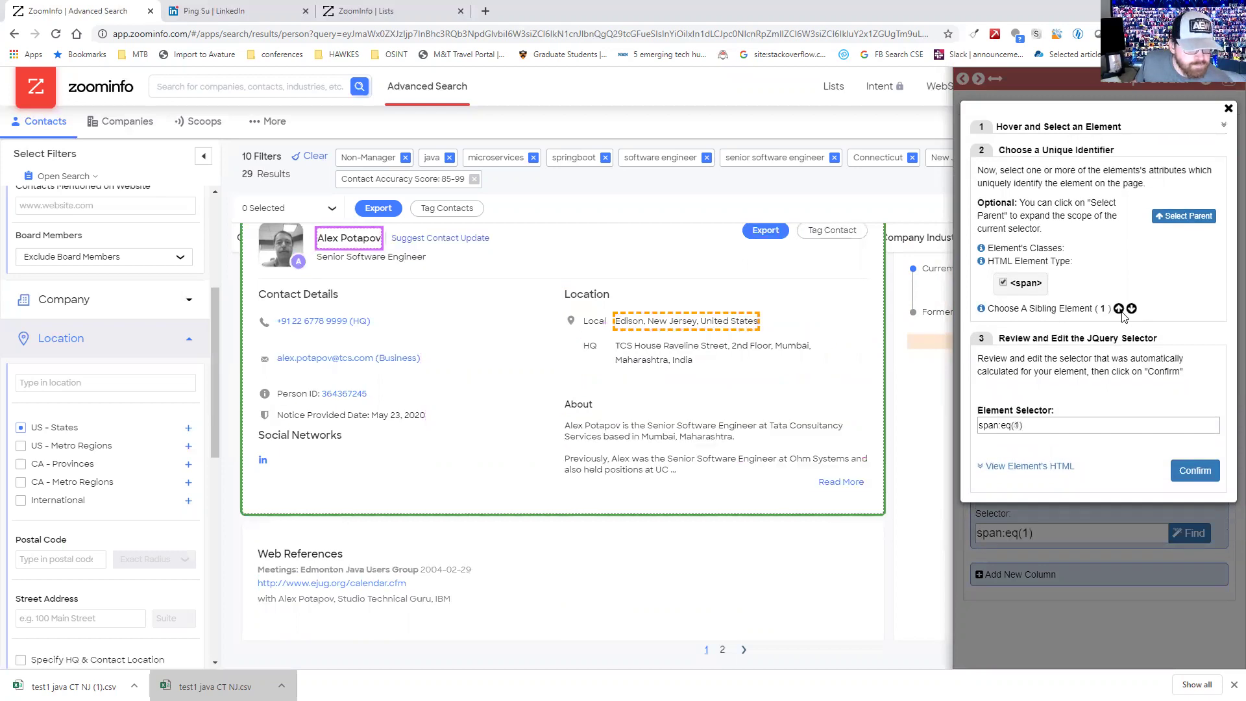
left_click(1117, 310)
left_click(1117, 310)
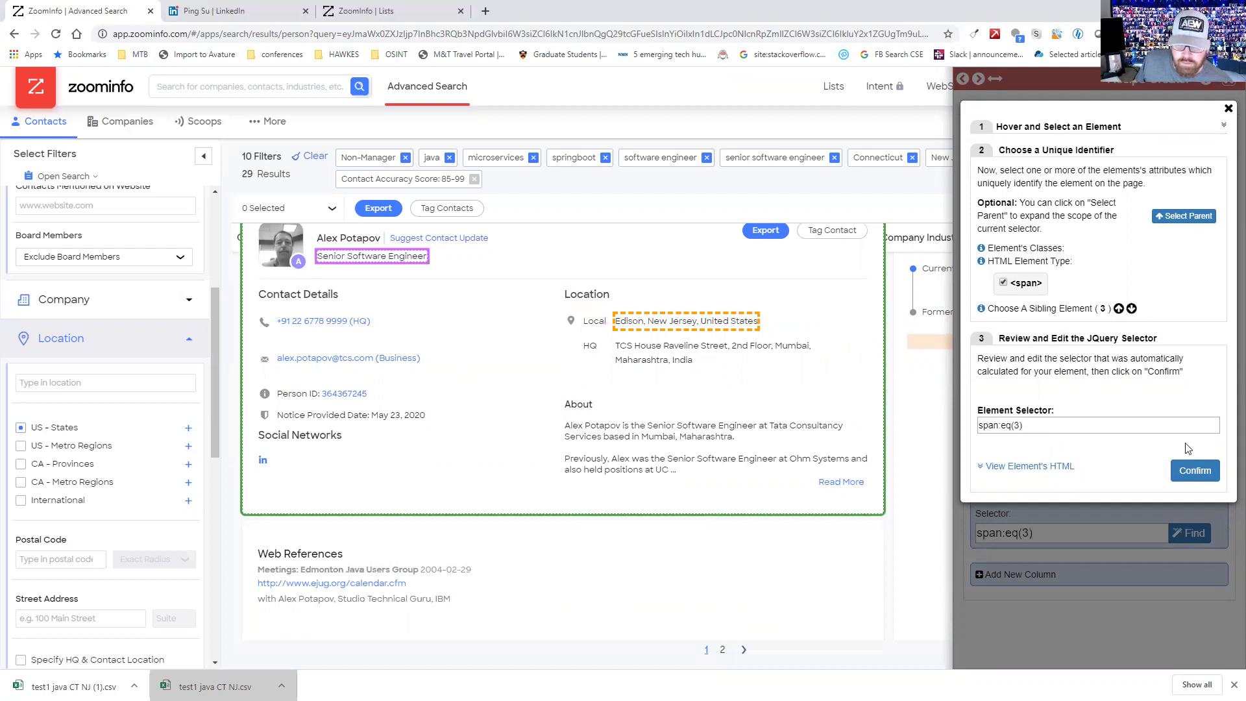
left_click(1187, 469)
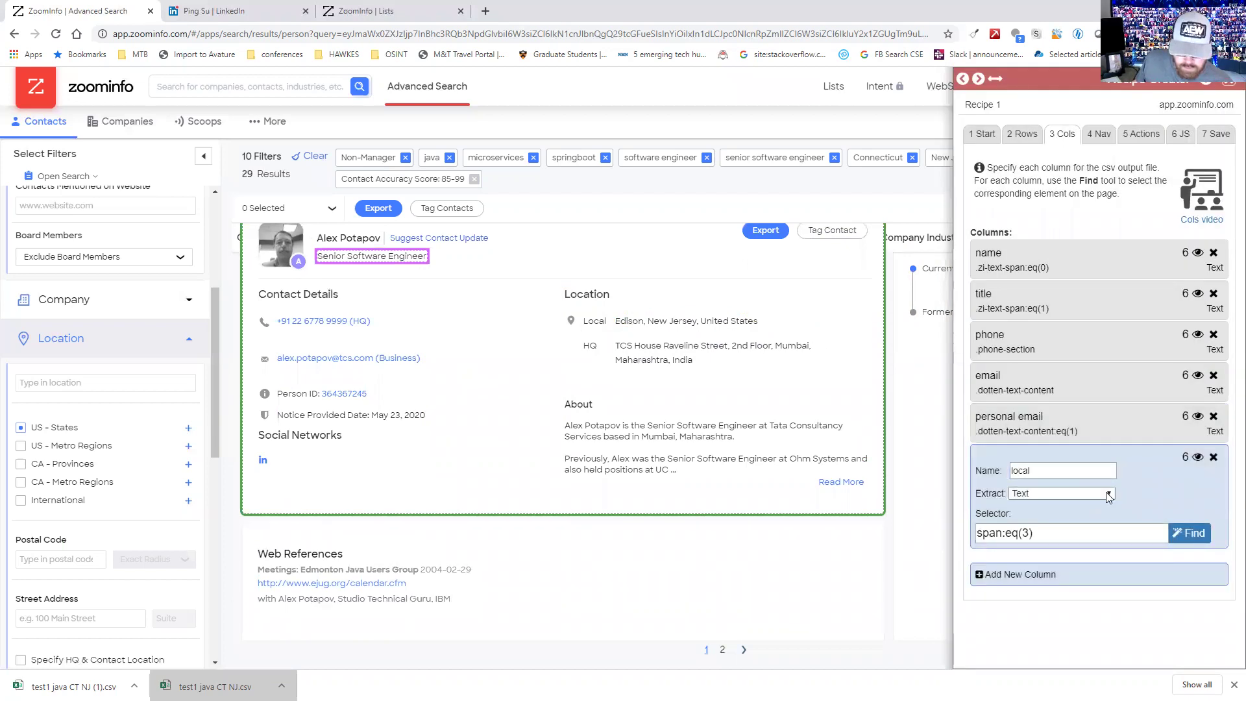
- Re-pick the whole Location block with .location-section and adjust its match index
left_click(1189, 532)
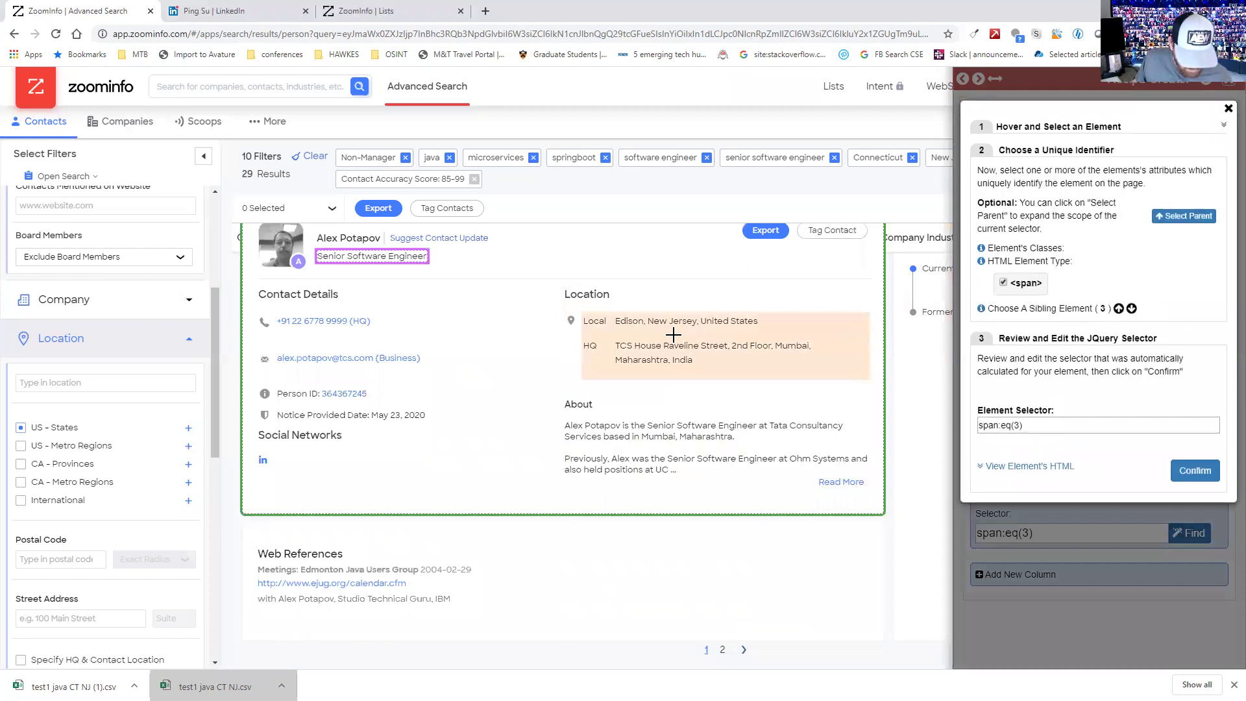
left_click(673, 334)
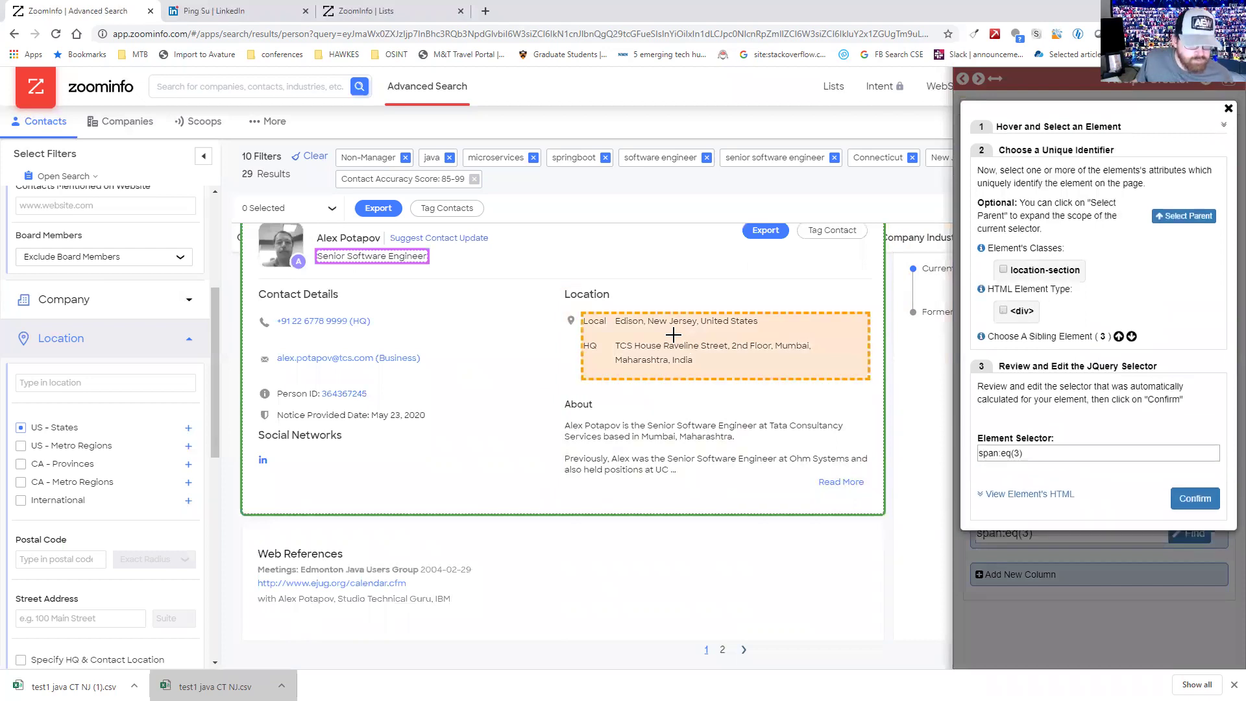
left_click(1003, 270)
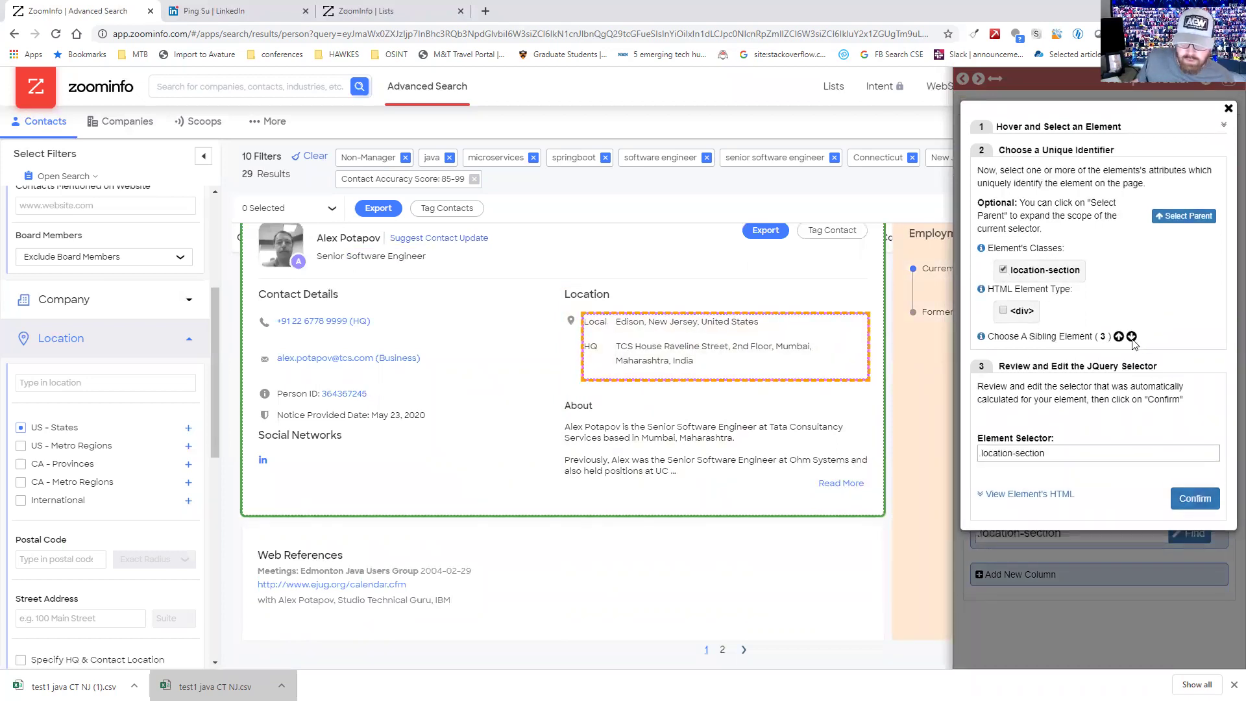
left_click(1131, 336)
left_click(1131, 337)
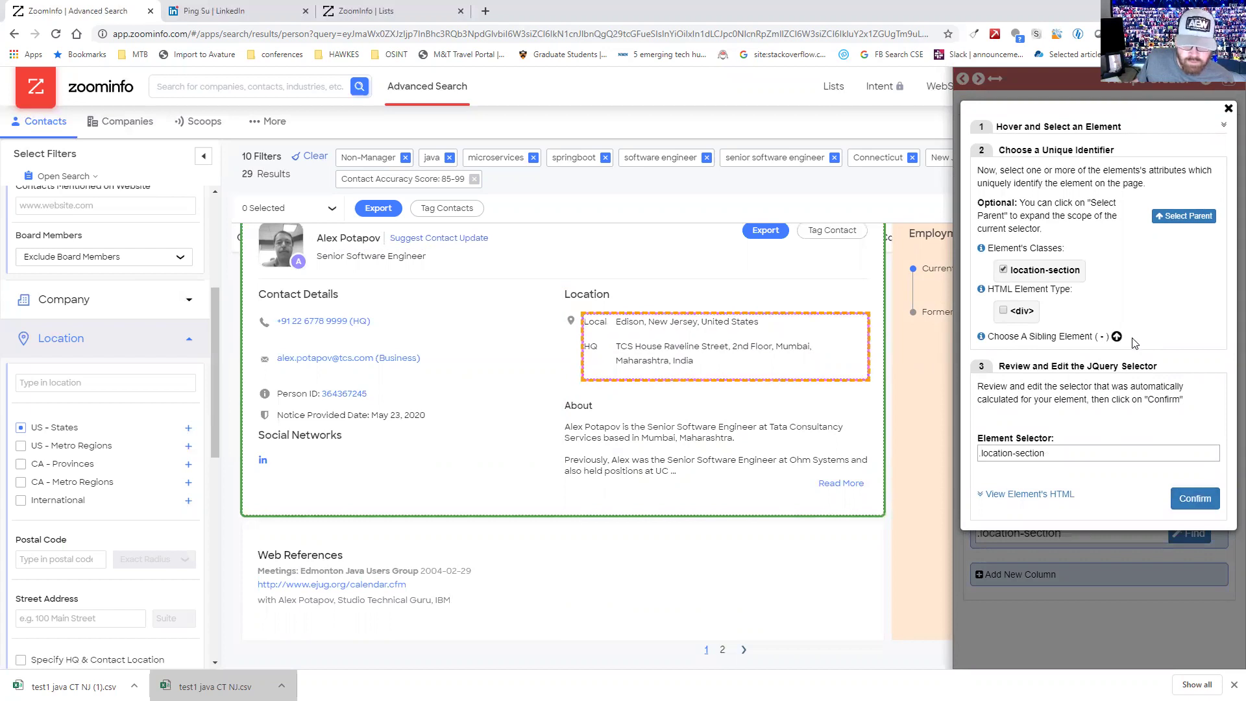
left_click(1118, 336)
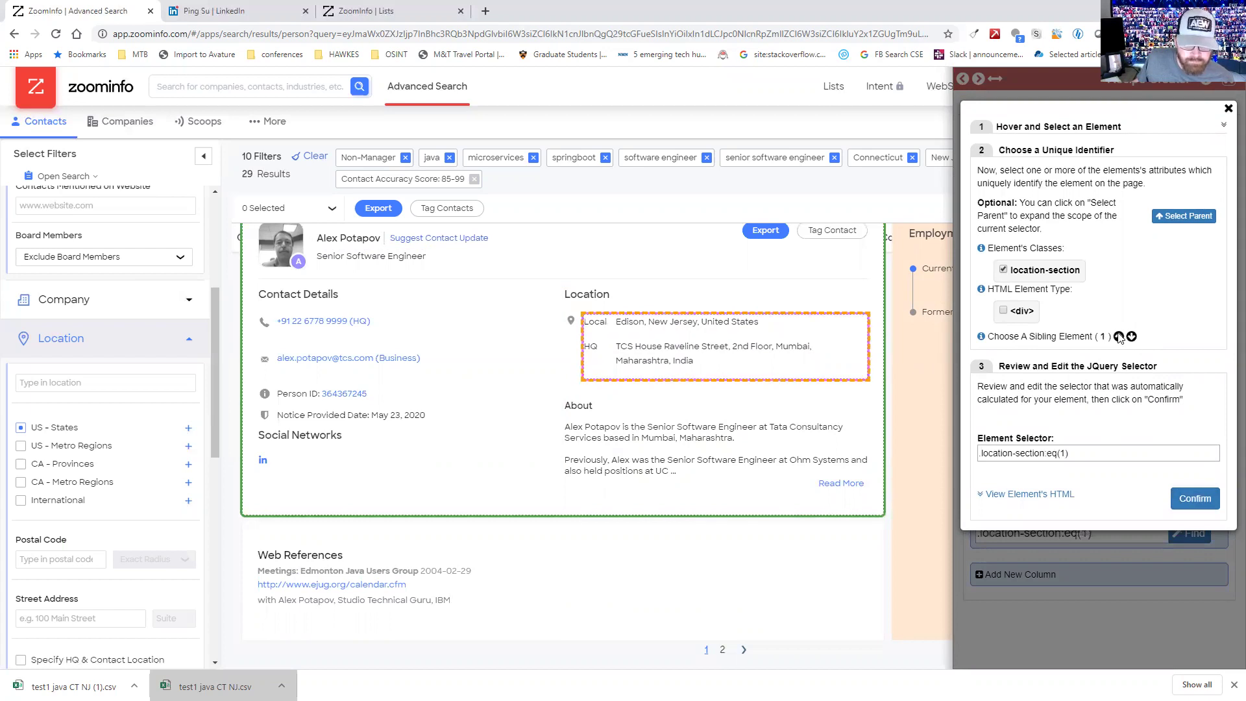
triple_click(1118, 336)
triple_click(1131, 337)
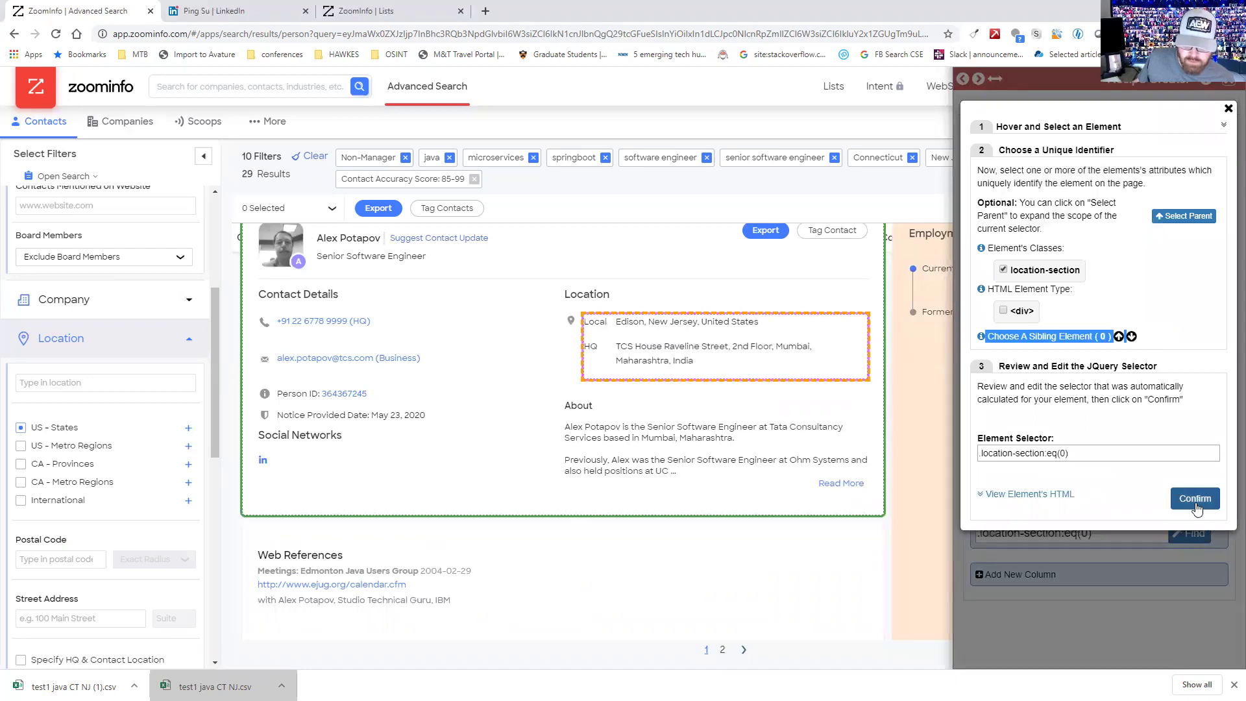
- Toggle sibling and div options, then confirm a plain .location-section selector for local
left_click(1062, 452)
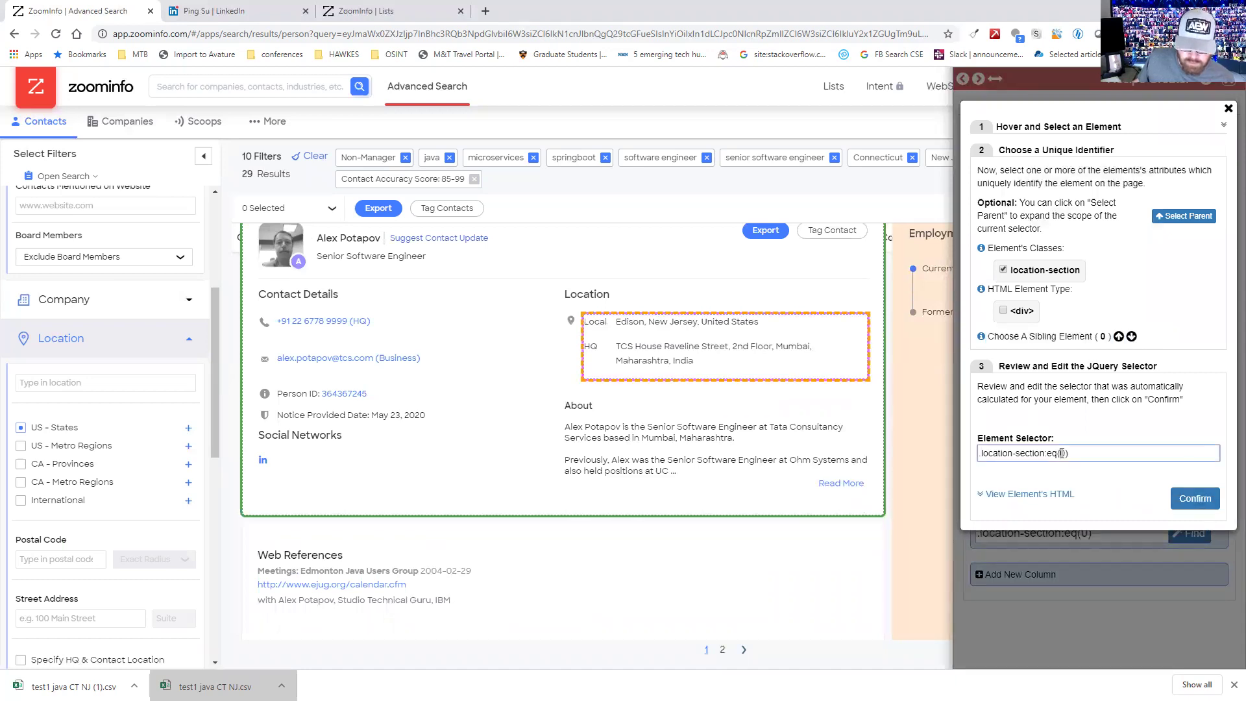
type("1")
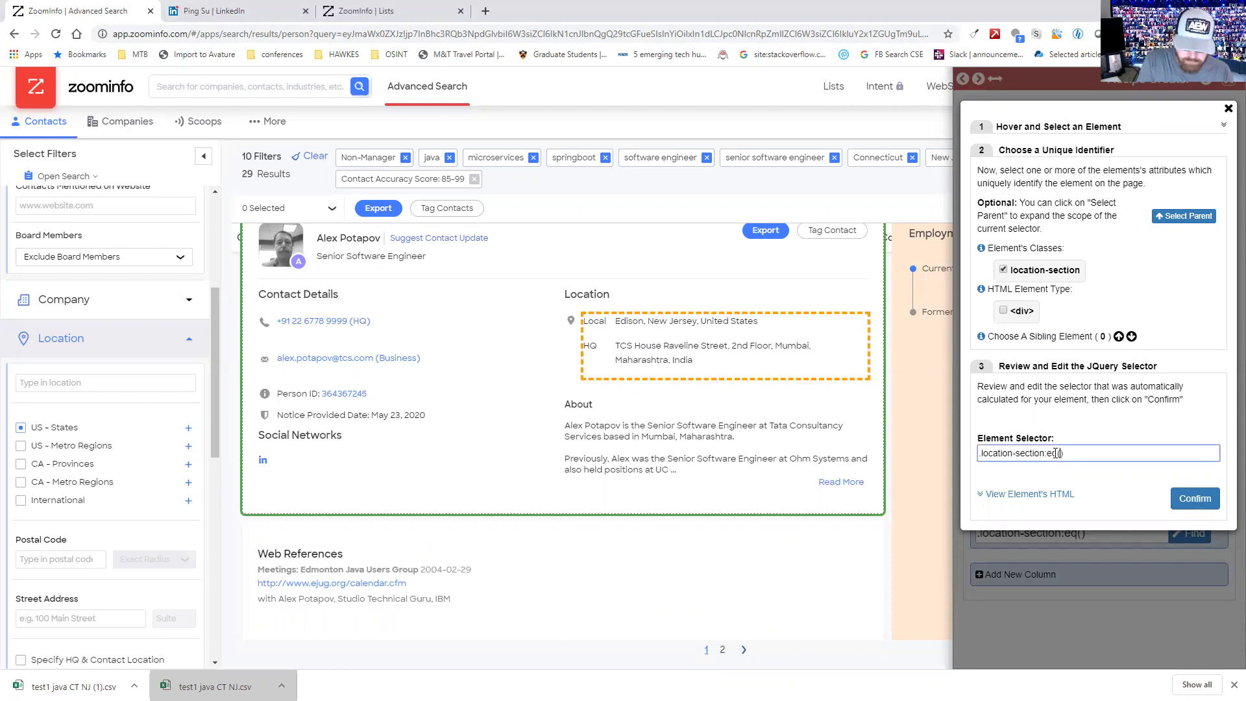
left_click(1131, 336)
left_click(1131, 336)
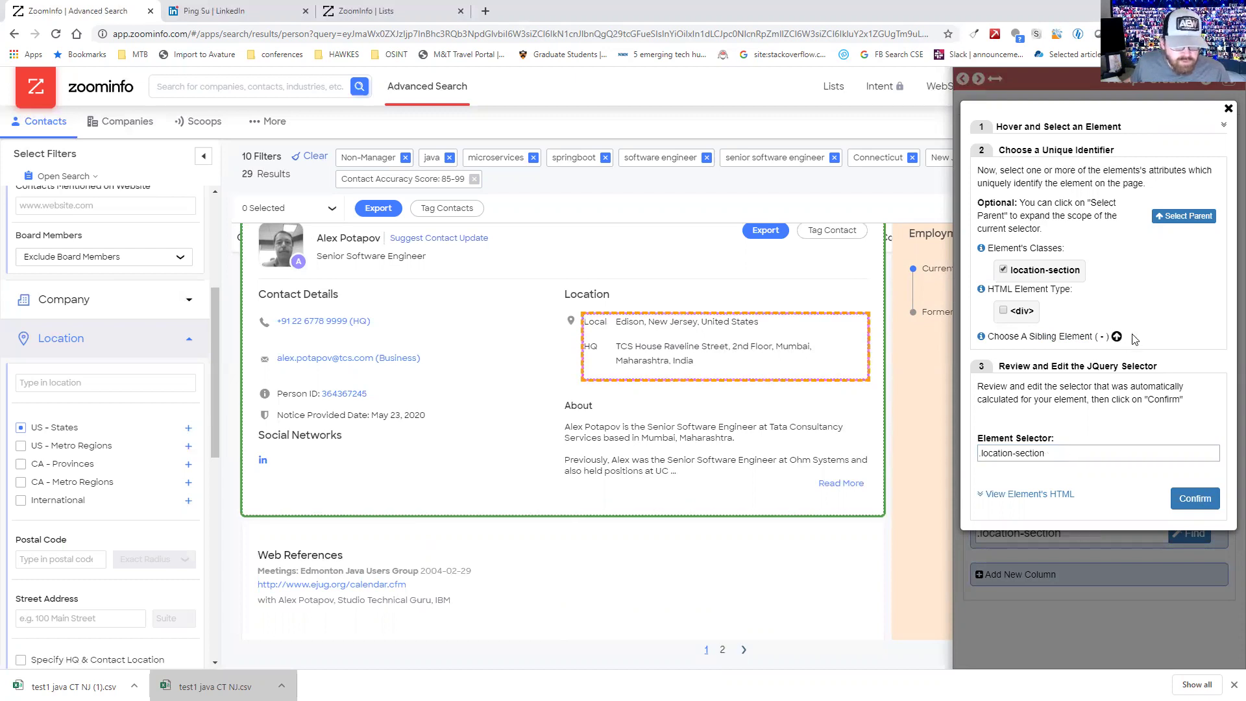
left_click(1117, 336)
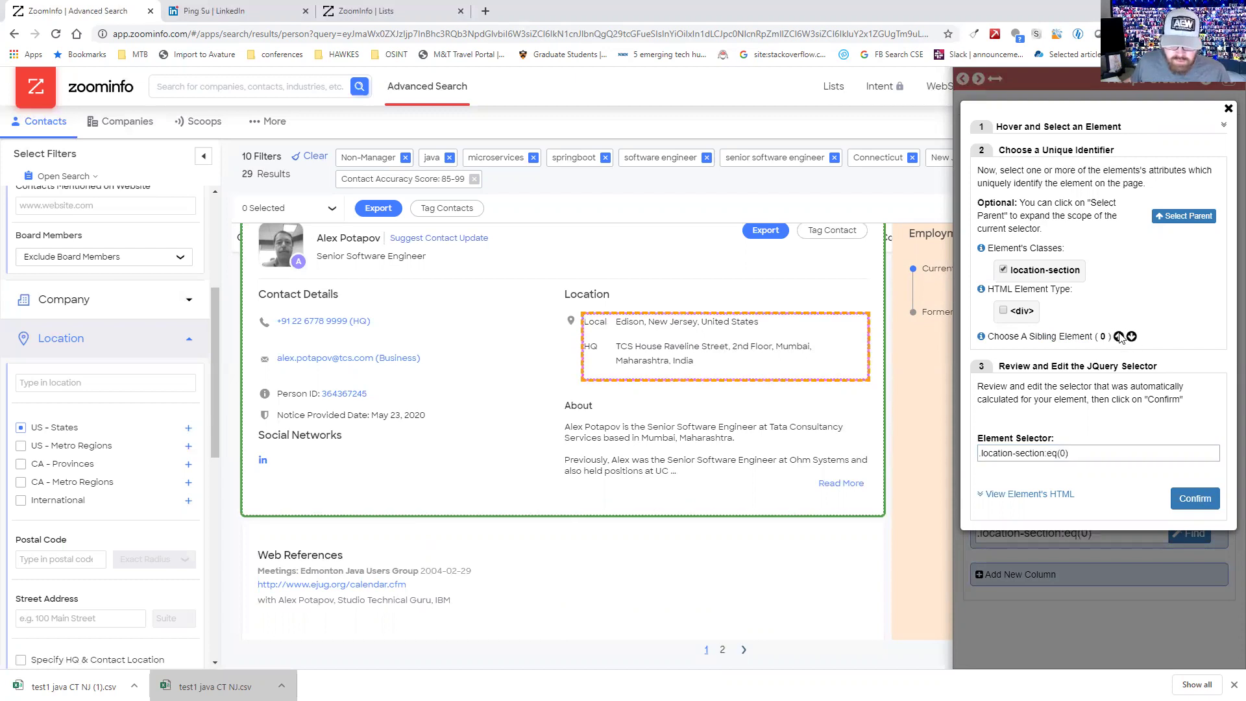
left_click(1005, 311)
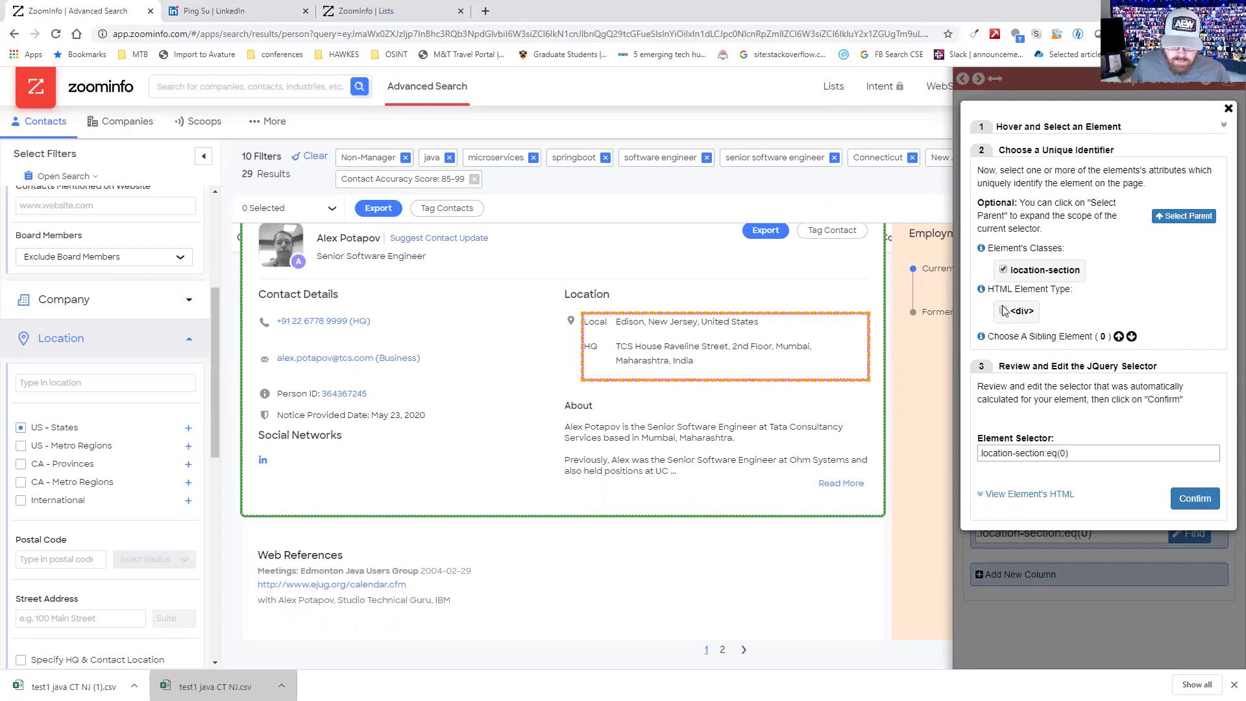
left_click(1118, 336)
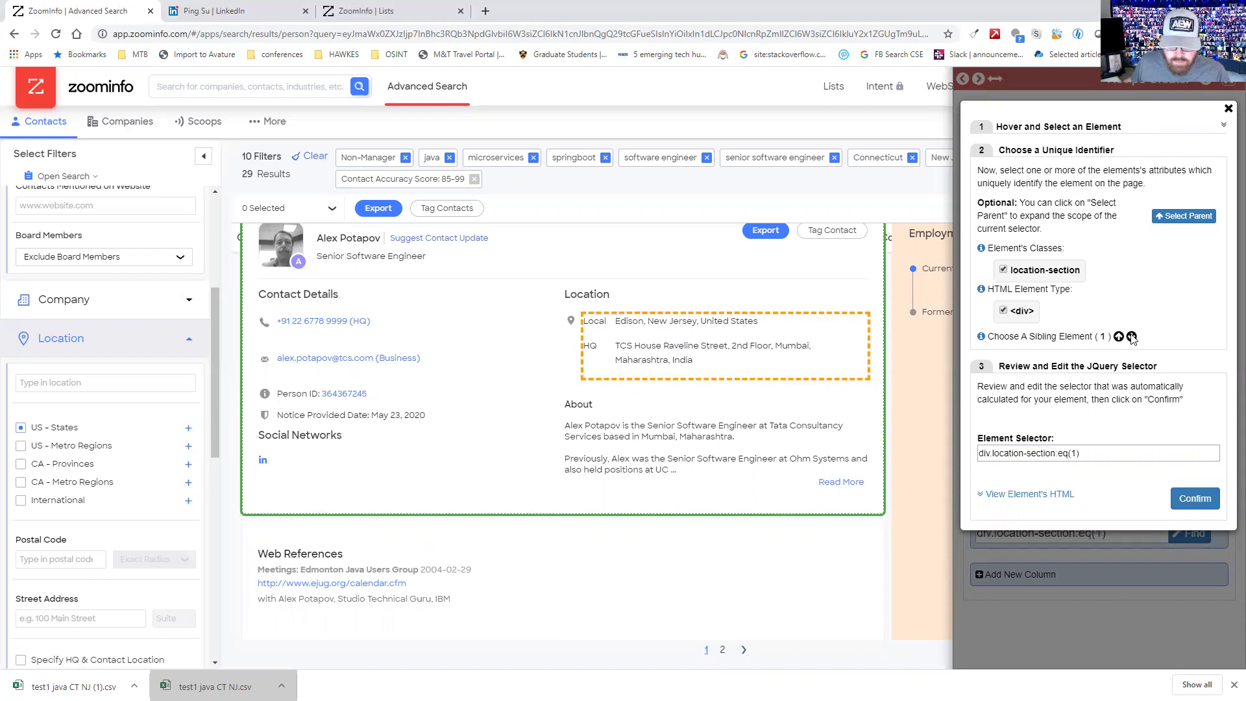
left_click(1131, 336)
left_click(1004, 312)
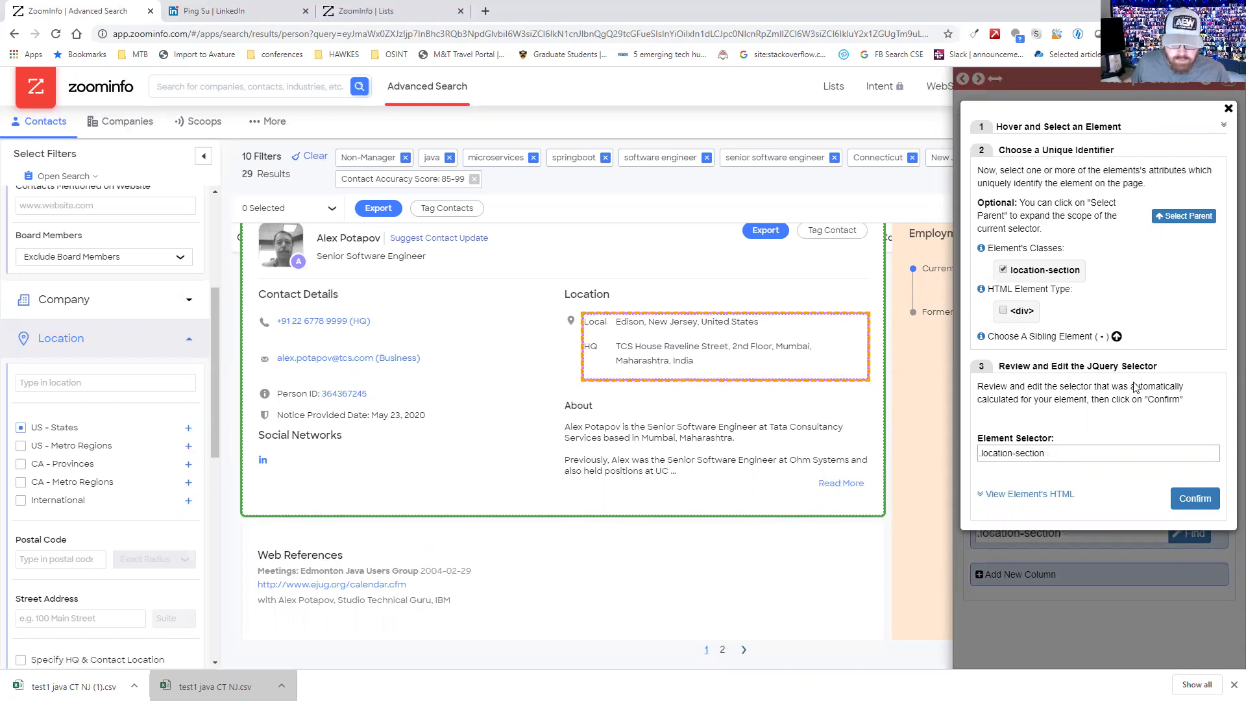
left_click(1194, 499)
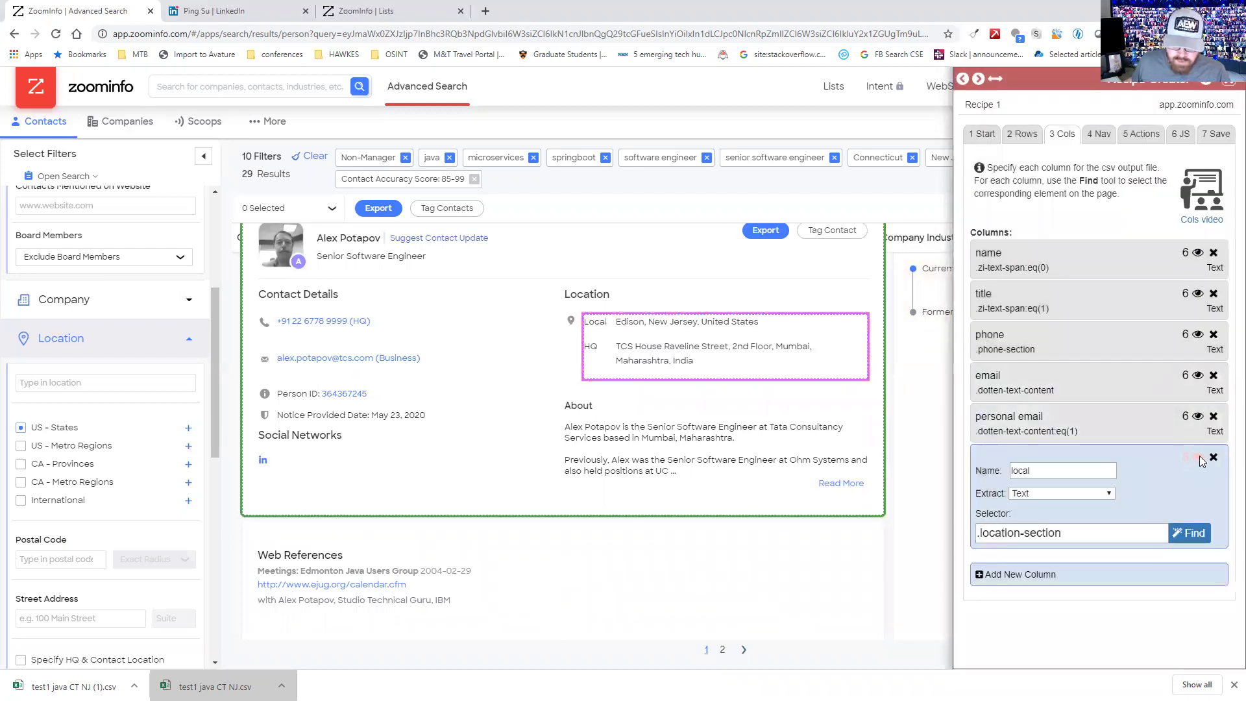
- Preview each contact's extracted location, then add a new Column 7
left_click(1198, 458)
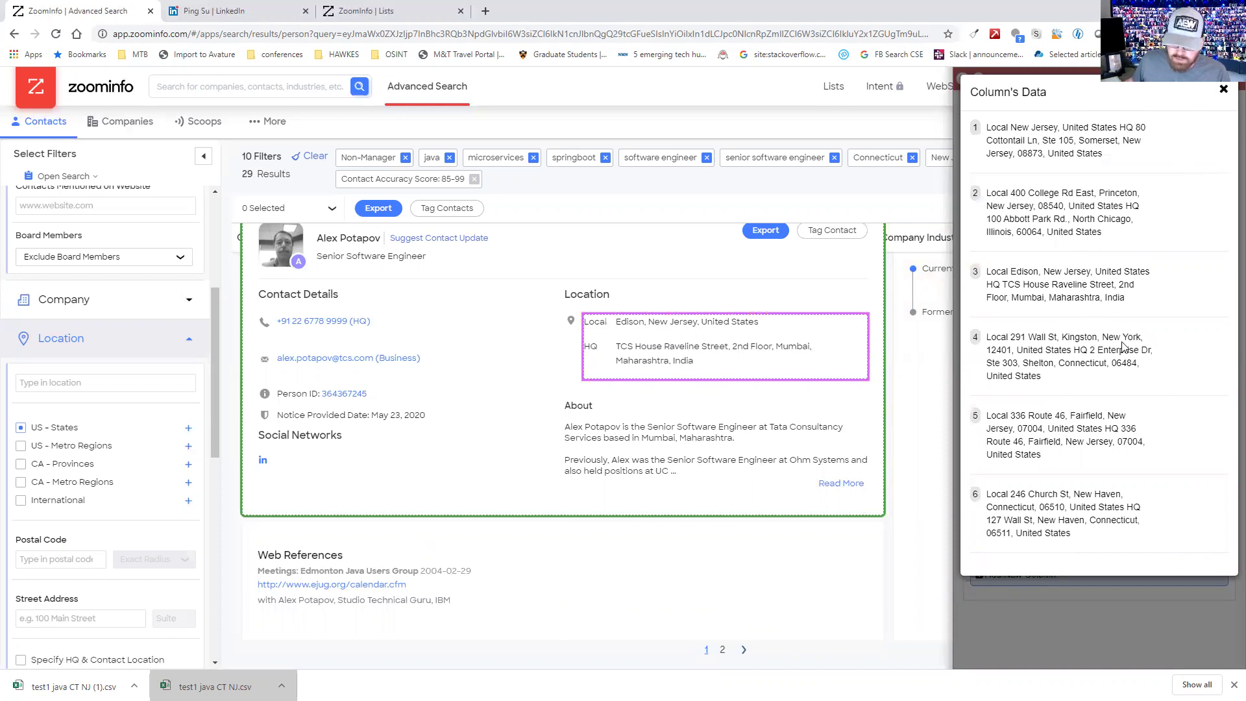
left_click(1222, 91)
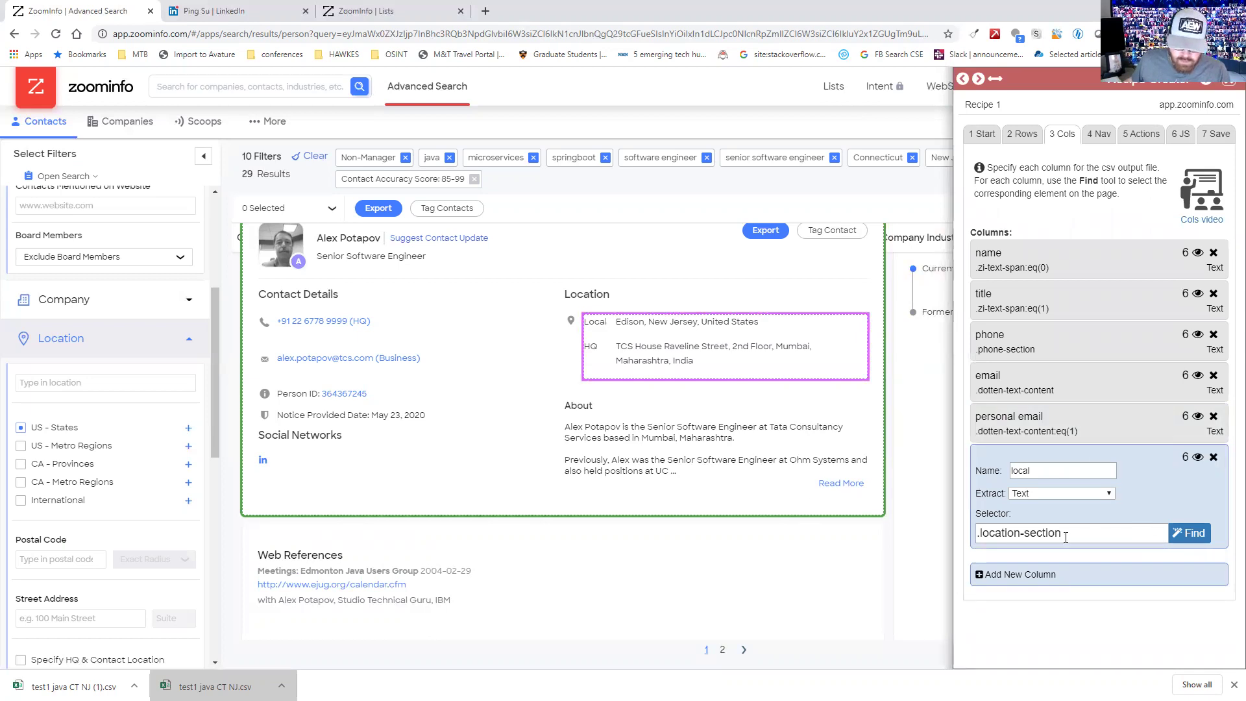
left_click(977, 576)
left_click(1189, 573)
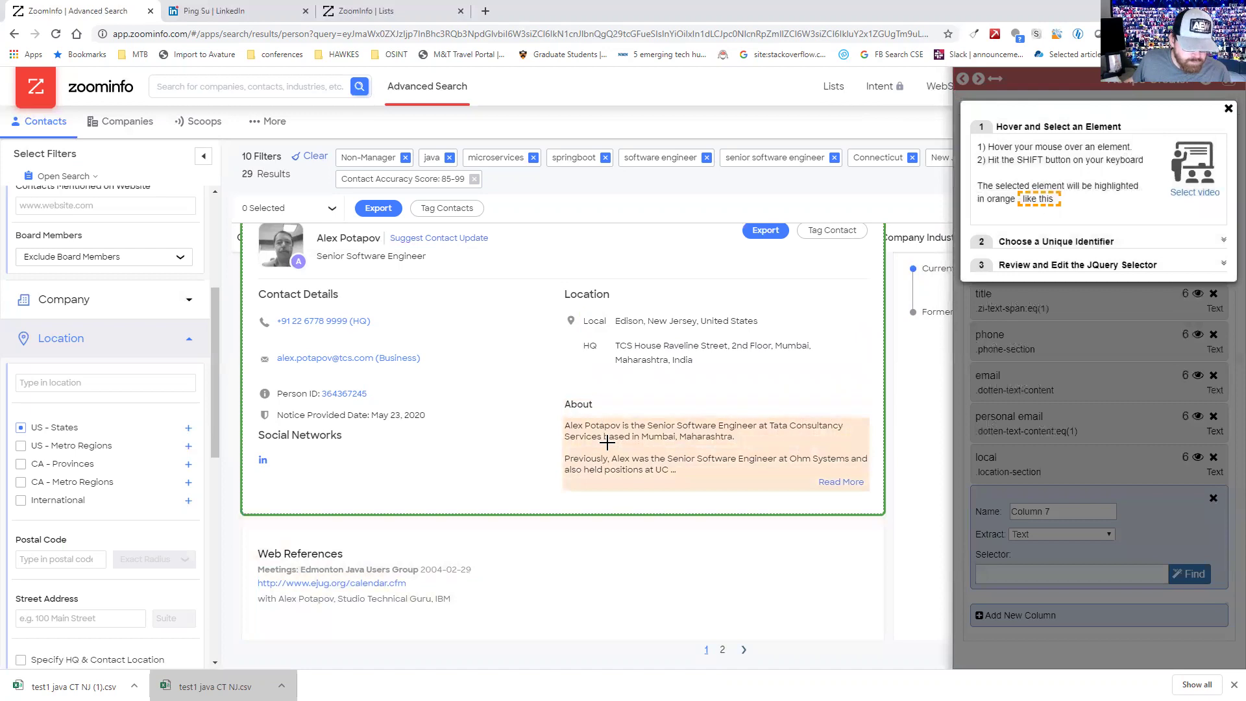
- Point Column 7 at the About section using the .about-content class
key("shift")
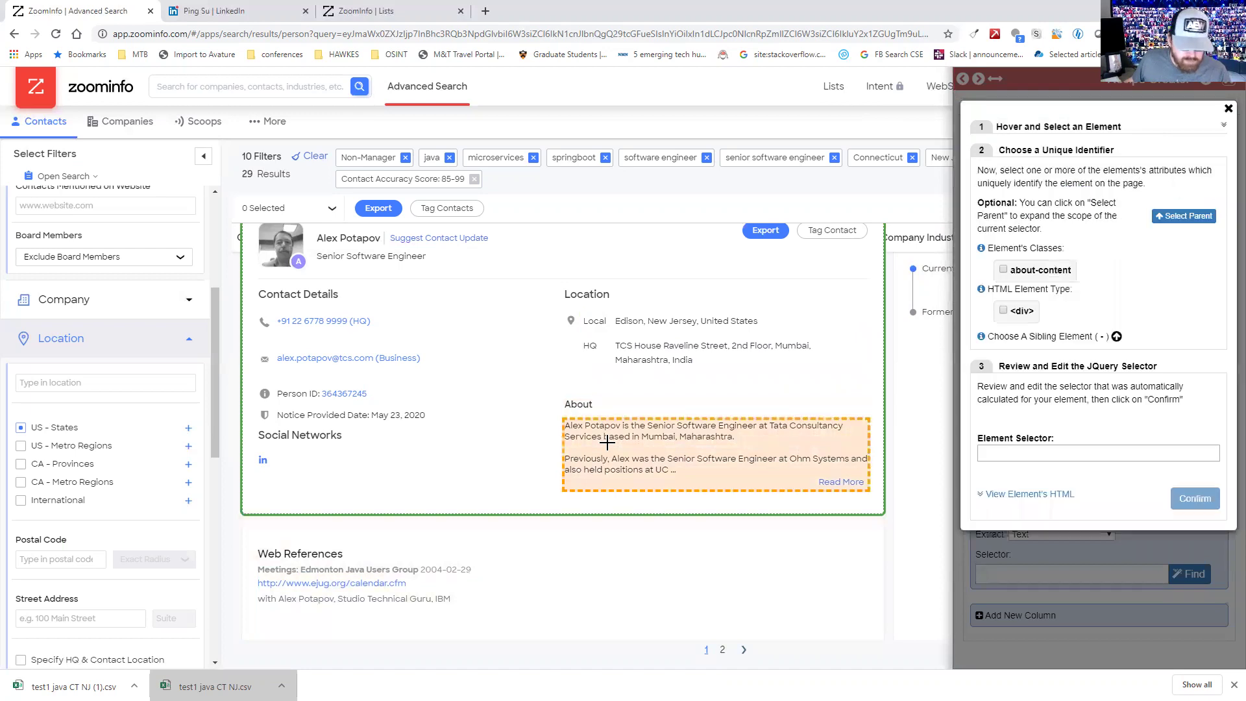
left_click(1004, 271)
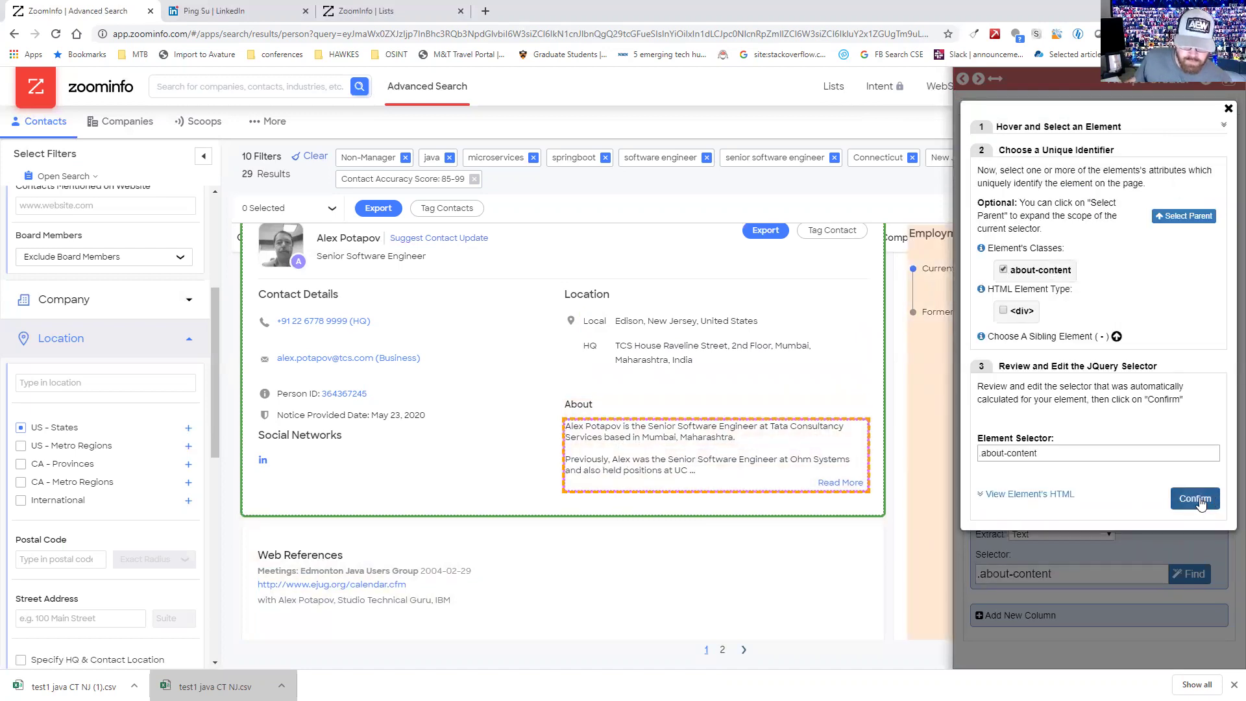
left_click(1194, 498)
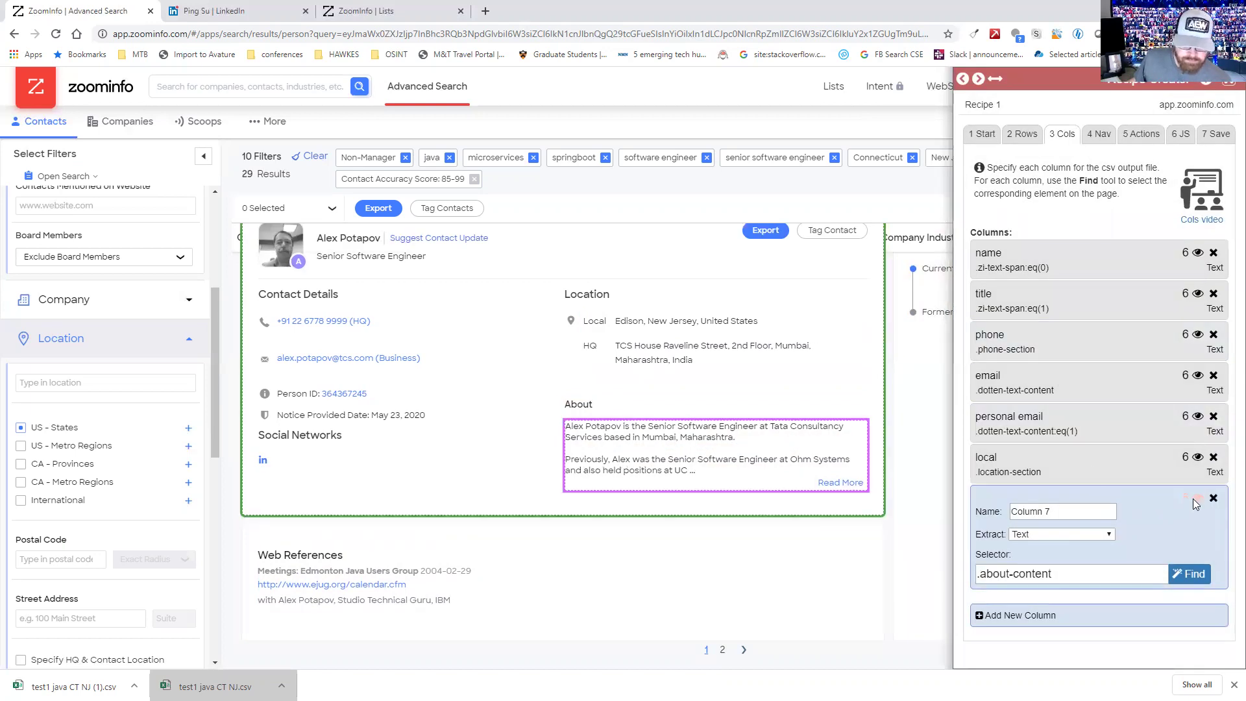
- Preview the six contacts' extracted About bios, then close the data panel
left_click(1197, 497)
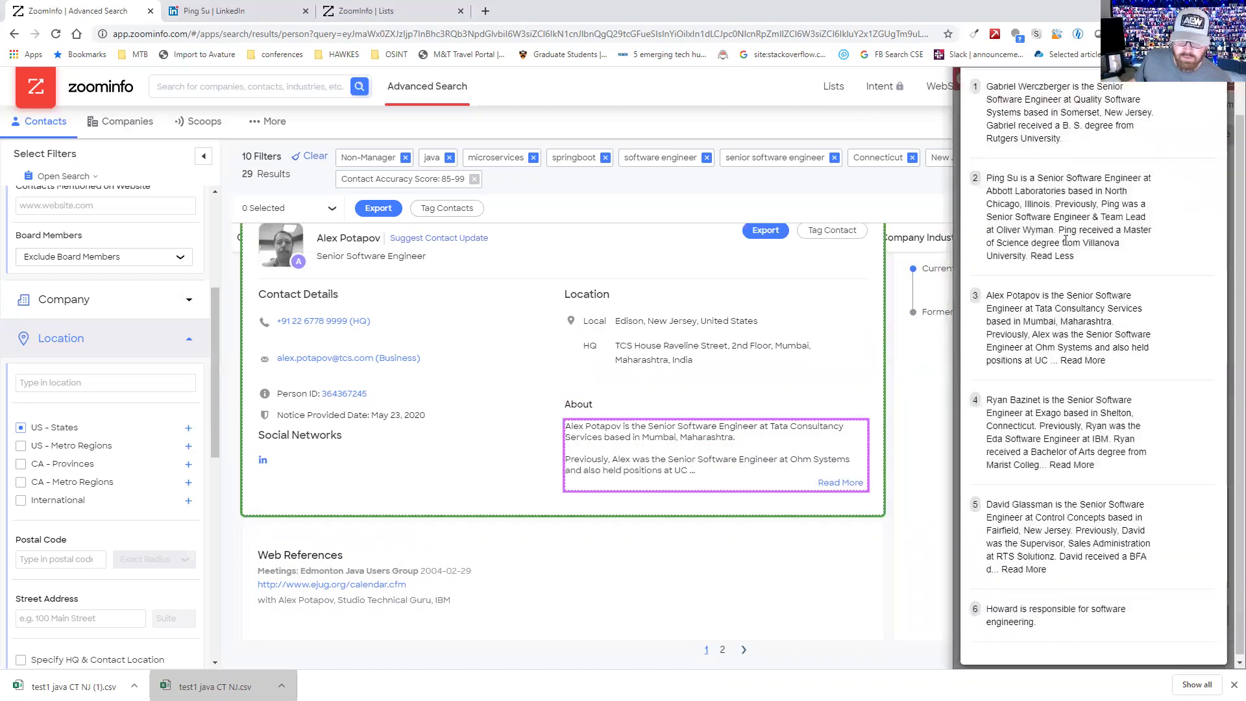
scroll(626, 396, "down", 3)
scroll(593, 389, "up", 2)
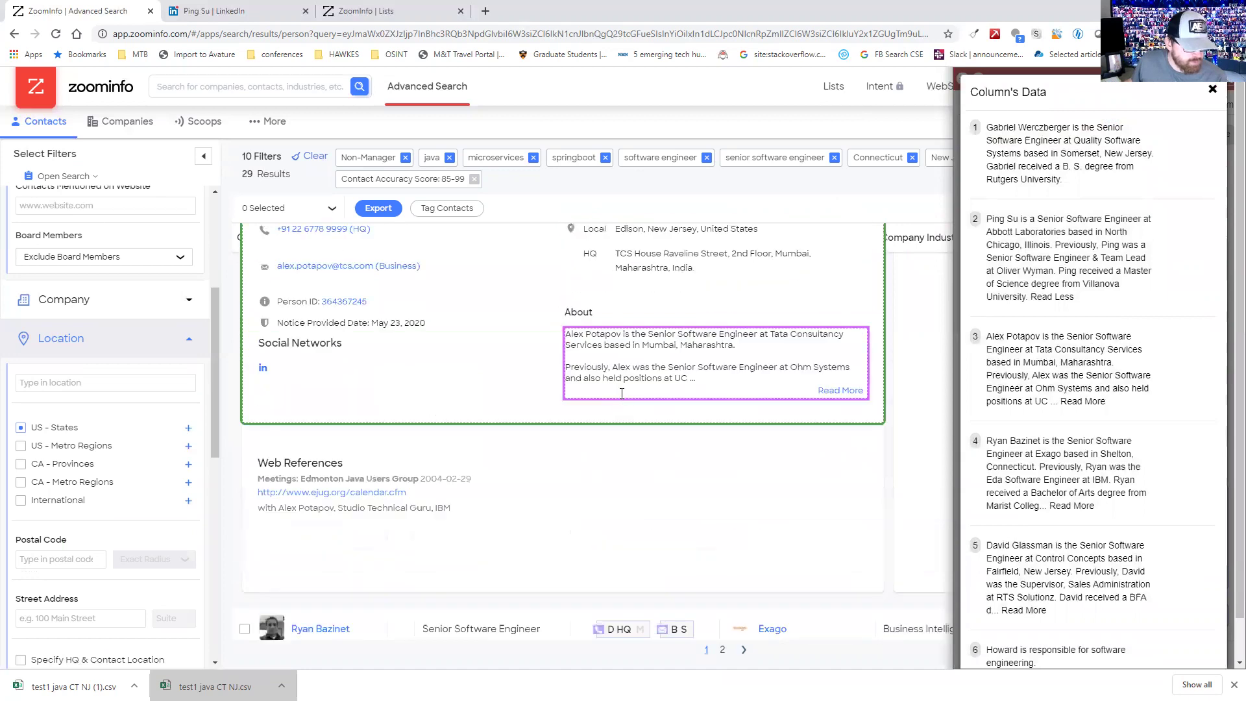
scroll(592, 388, "down", 2)
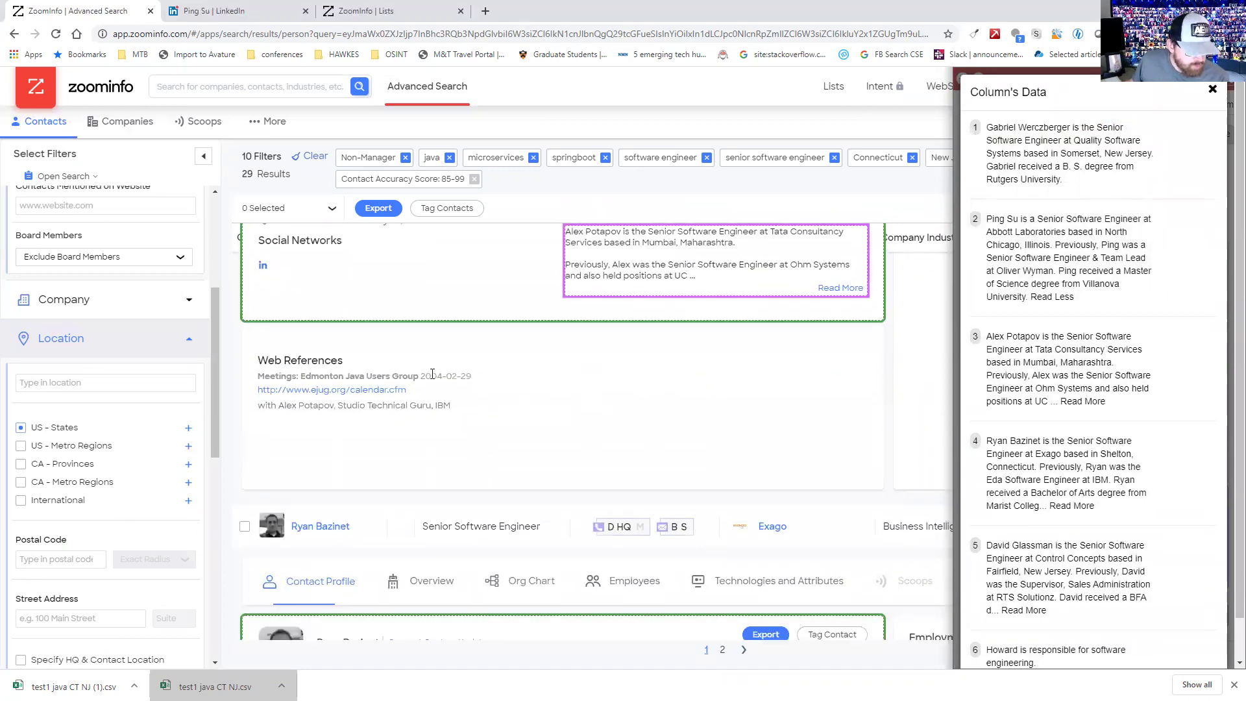
scroll(390, 368, "down", 10)
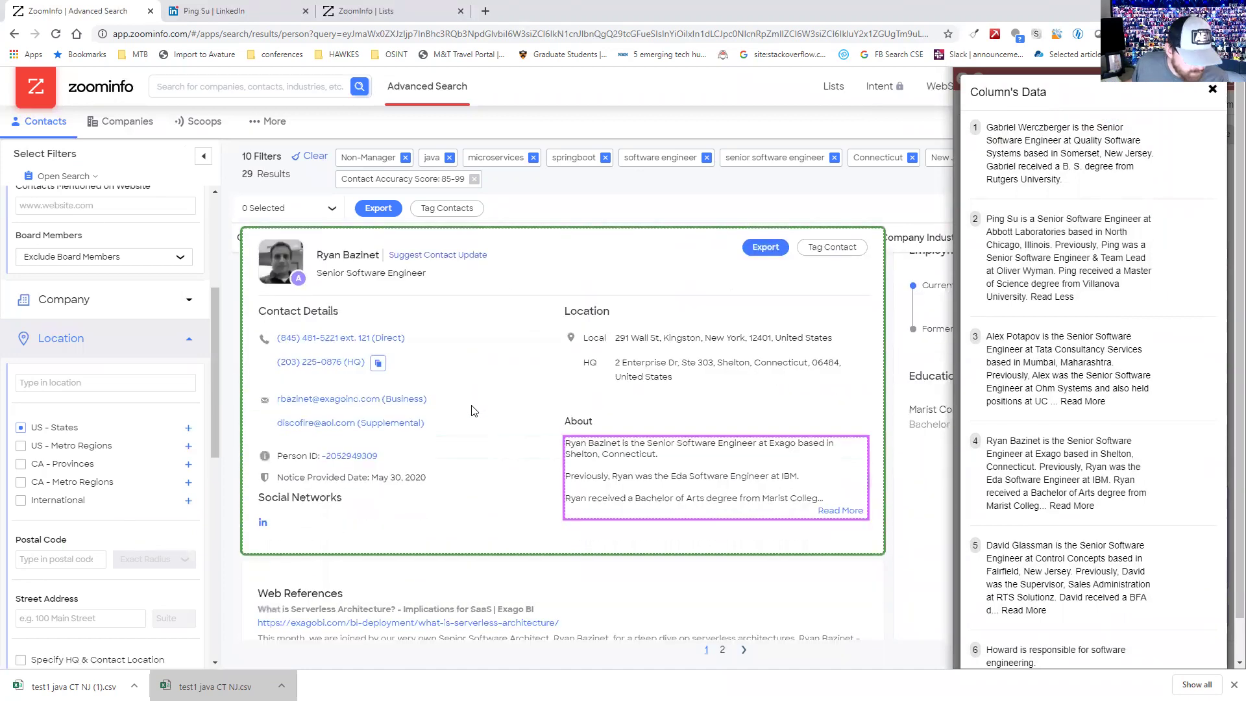
scroll(497, 426, "down", 3)
scroll(498, 426, "up", 4)
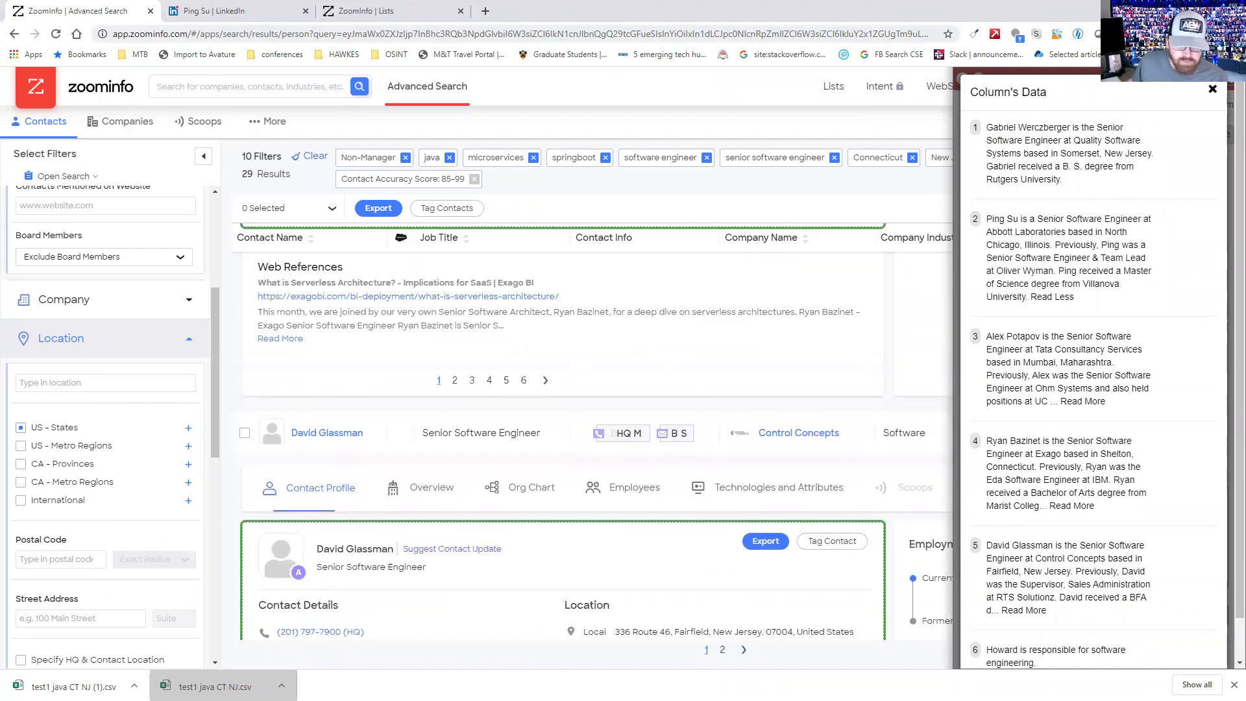
scroll(1189, 144, "up", 8)
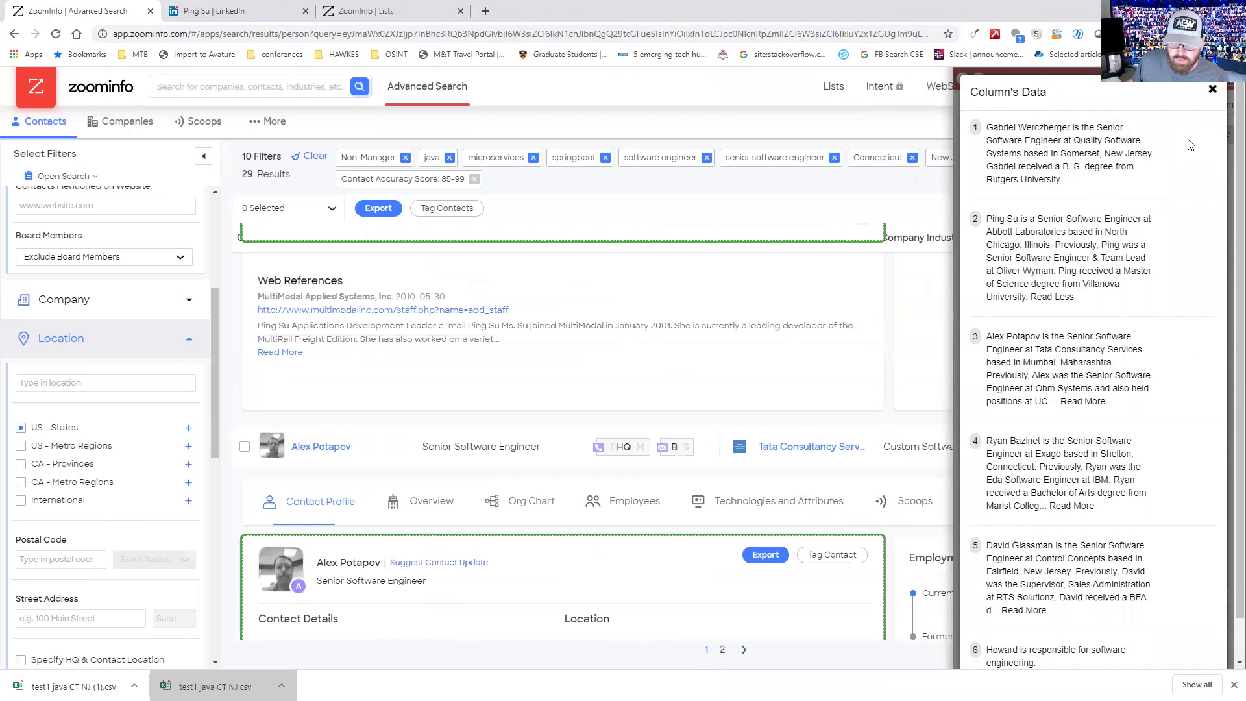
left_click(1211, 91)
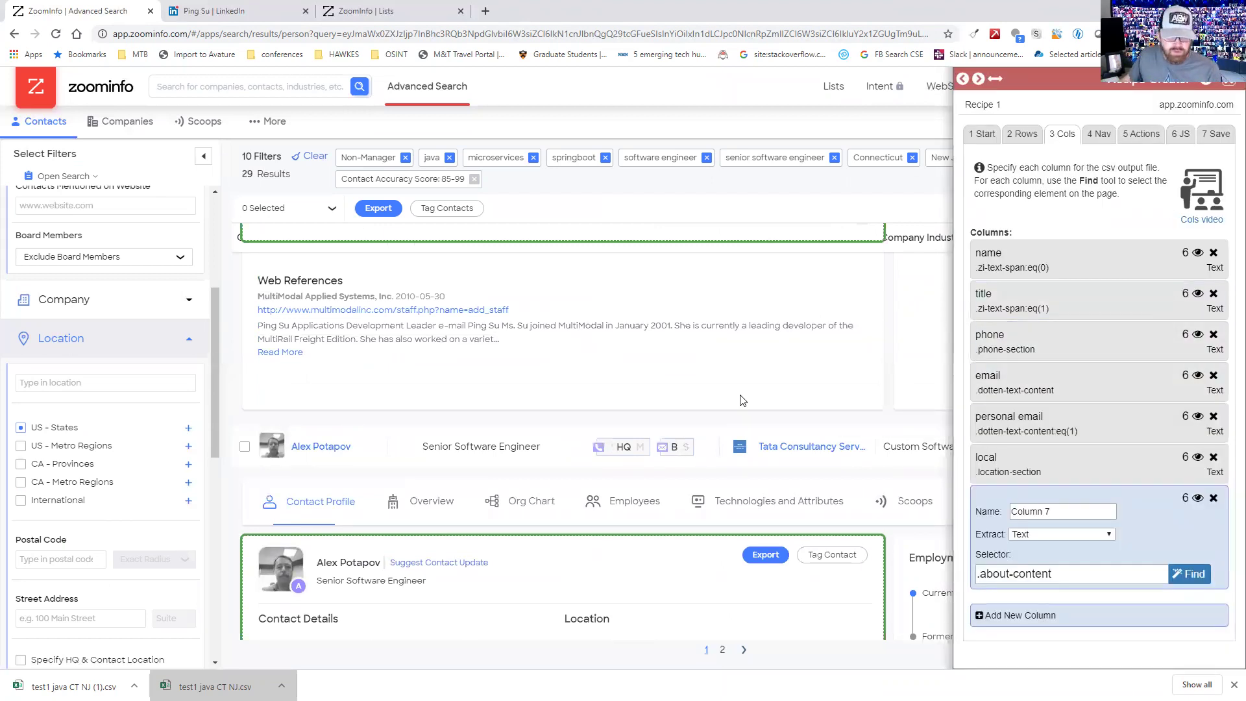
scroll(742, 400, "up", 5)
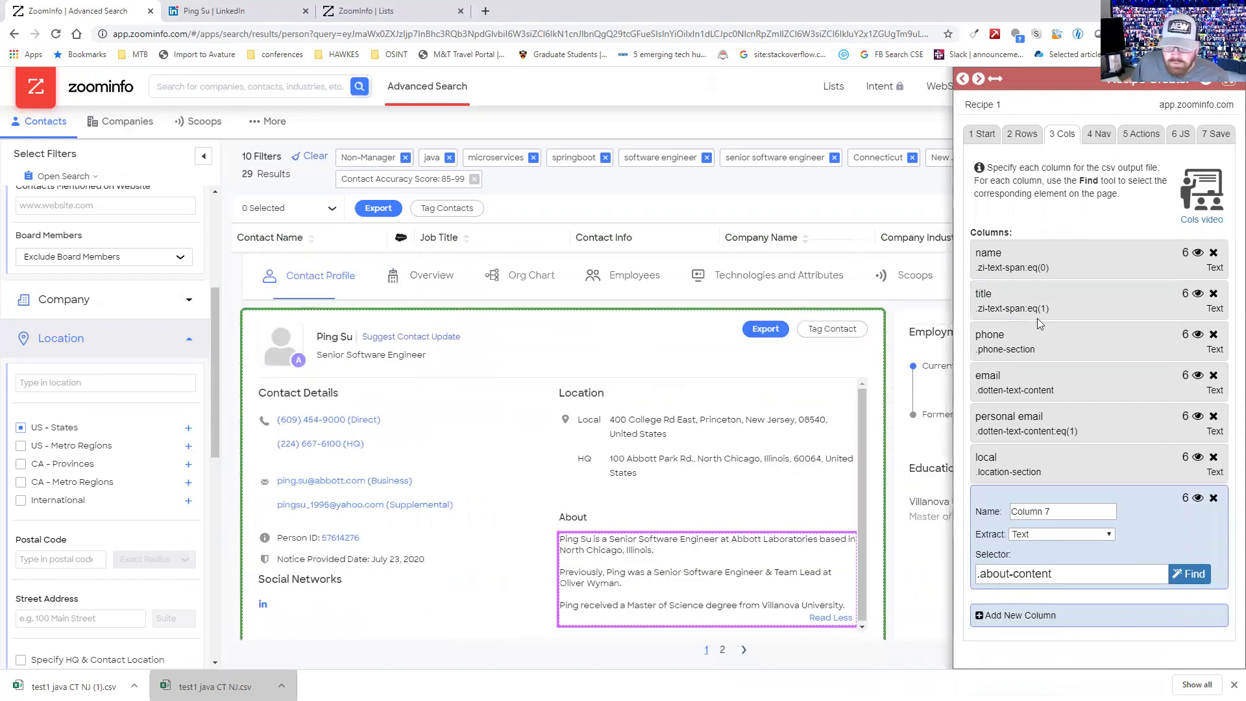
scroll(866, 322, "up", 2)
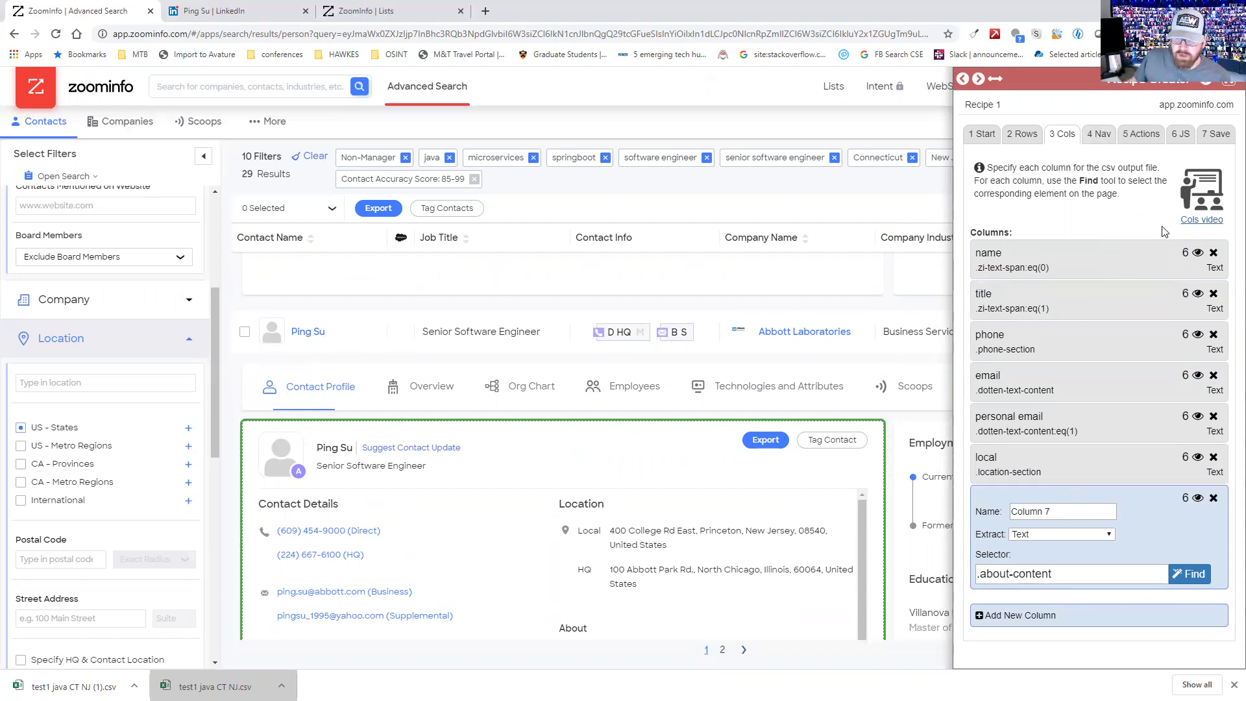
- Advance past the Actions and JS steps to the recipe's Save step
left_click(1139, 133)
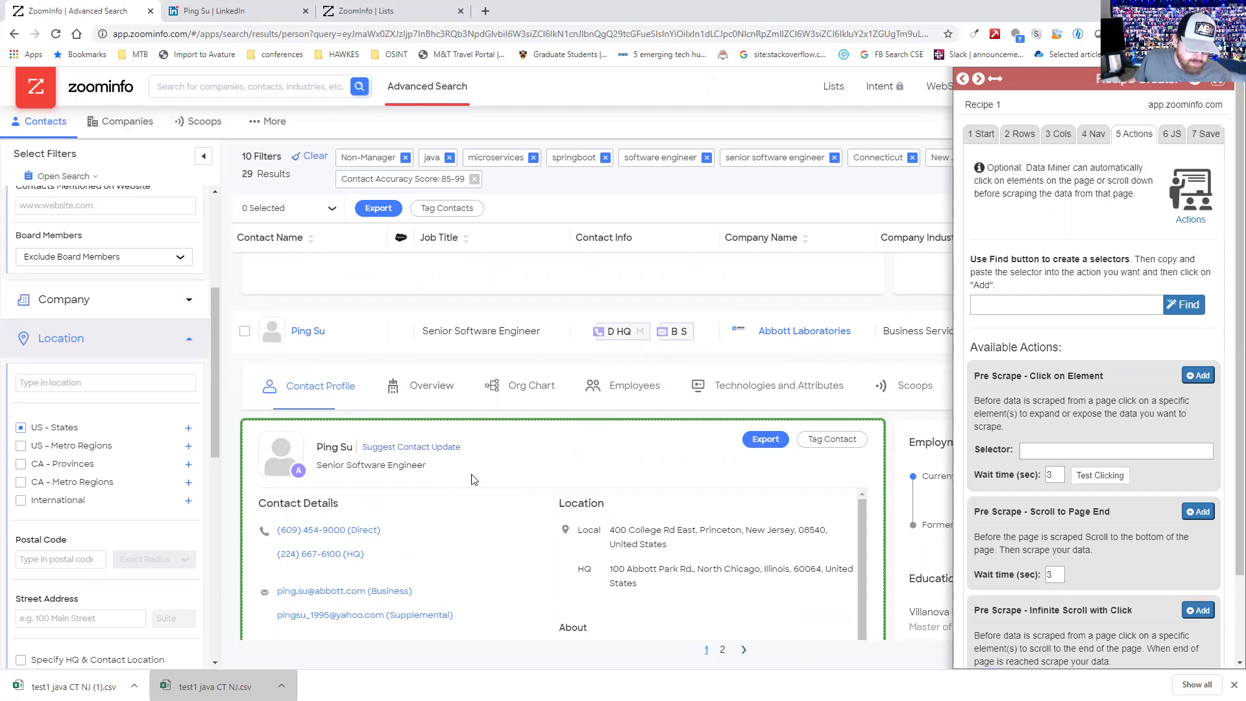
scroll(473, 478, "down", 2)
scroll(536, 366, "down", 10)
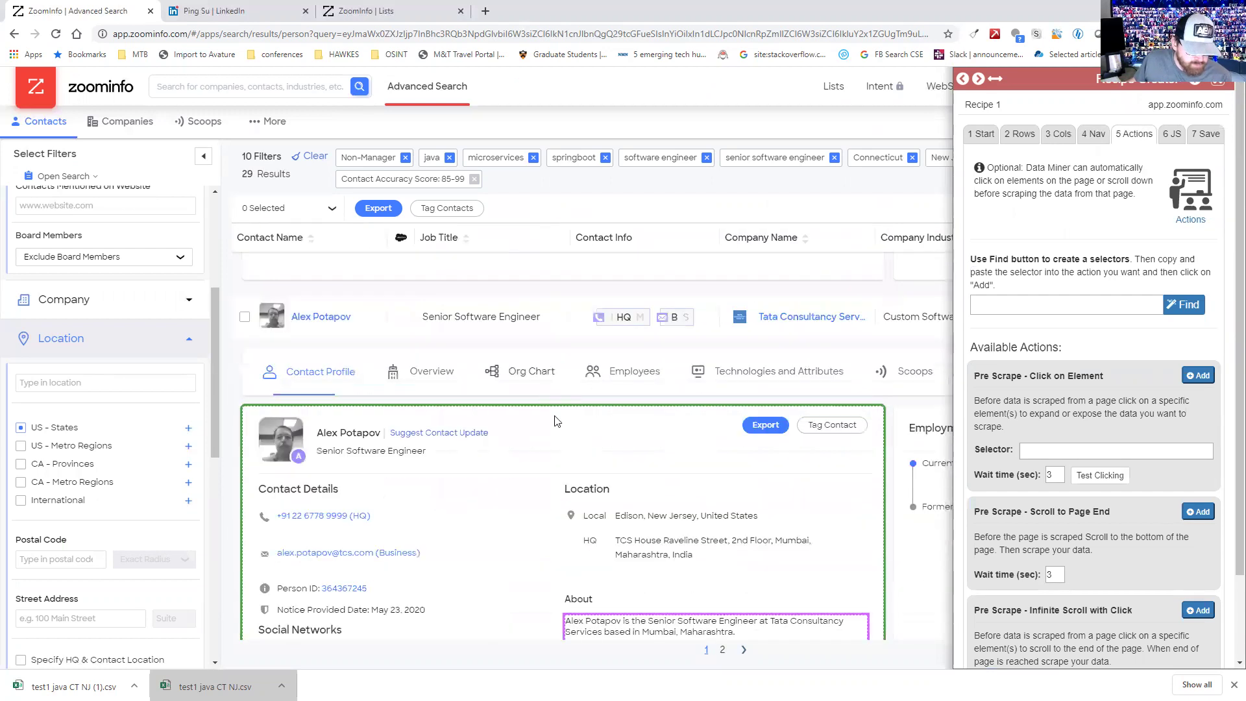
scroll(566, 420, "down", 15)
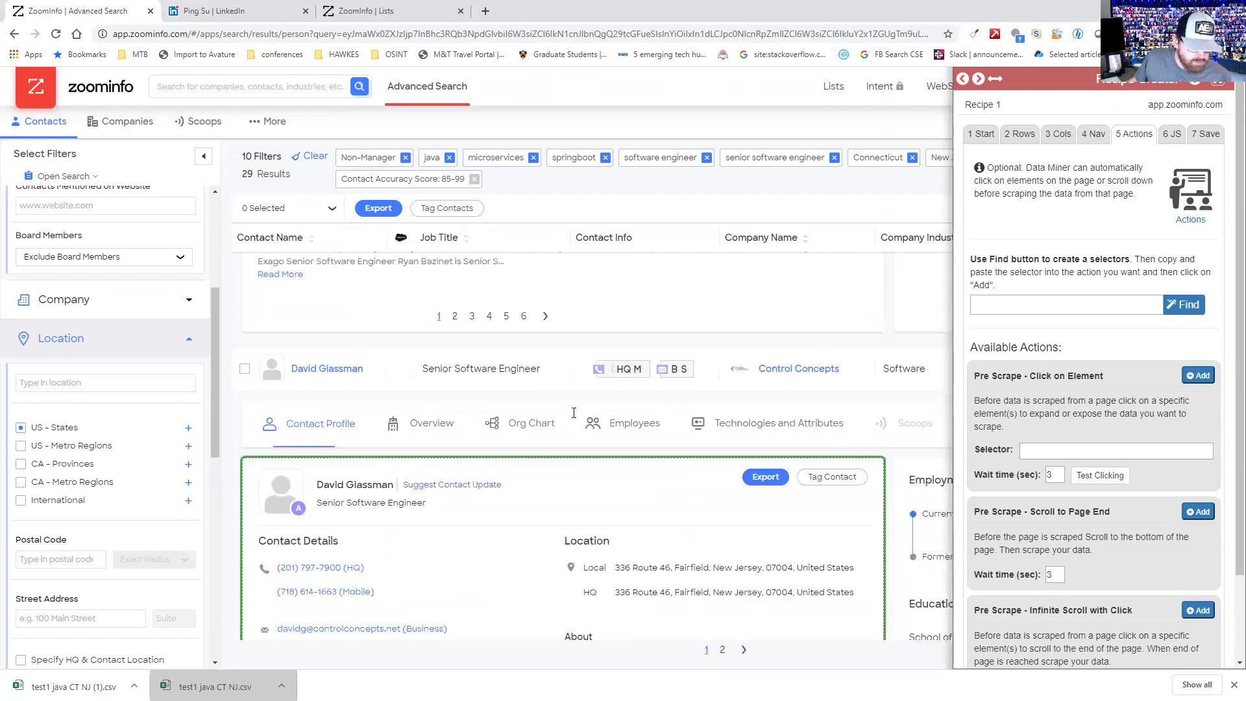
scroll(573, 413, "down", 15)
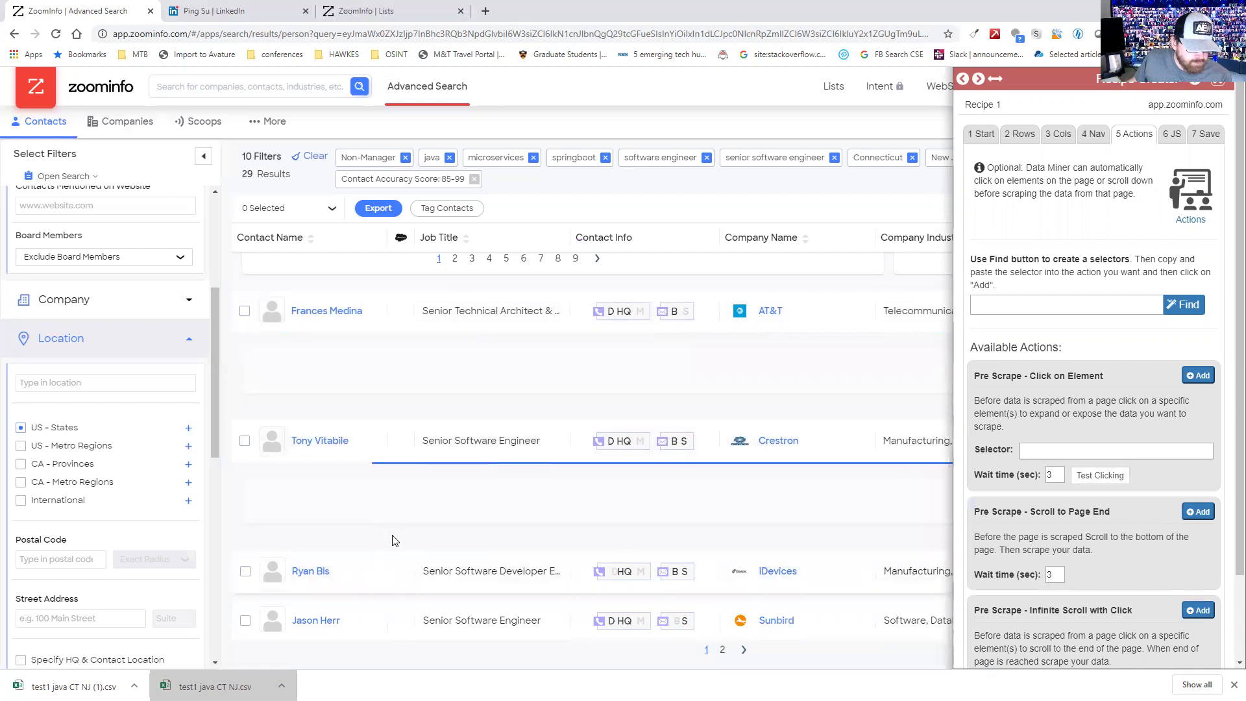
scroll(392, 533, "down", 2)
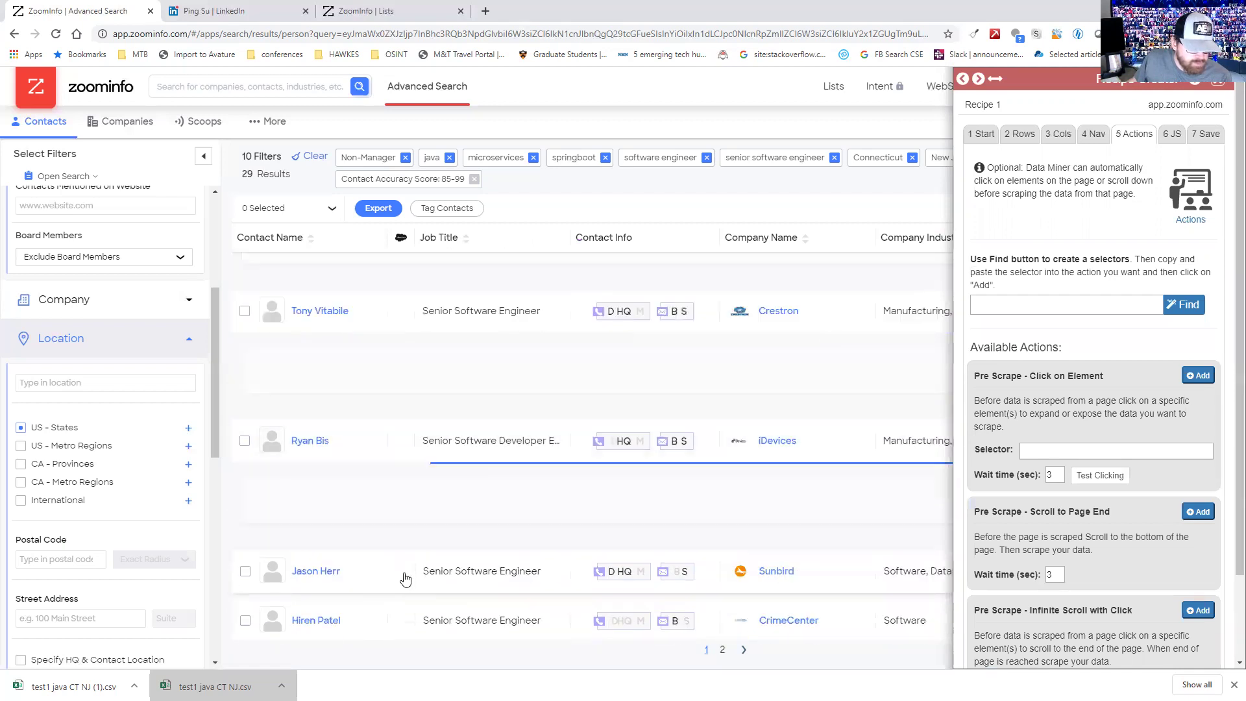
left_click(1170, 134)
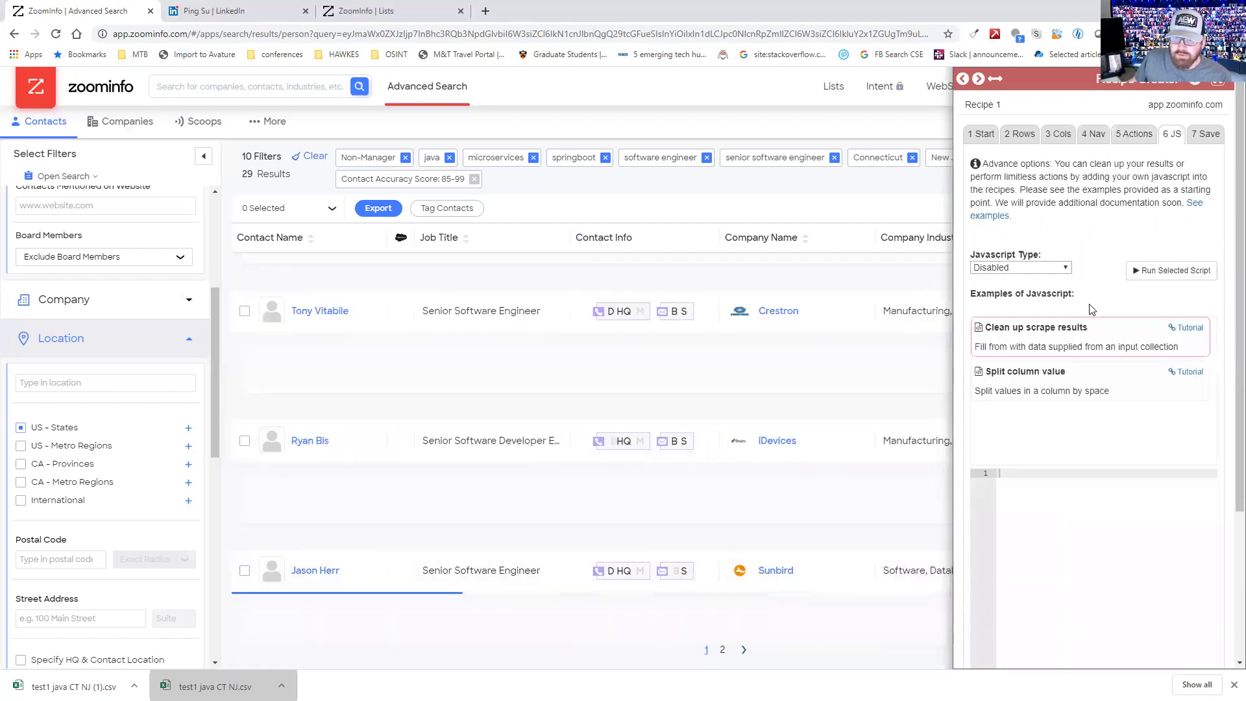
left_click(1207, 134)
- Name the recipe 'ZoomInfo Full Profile Scraper 2021' prefixed with the author's name
triple_click(1073, 266)
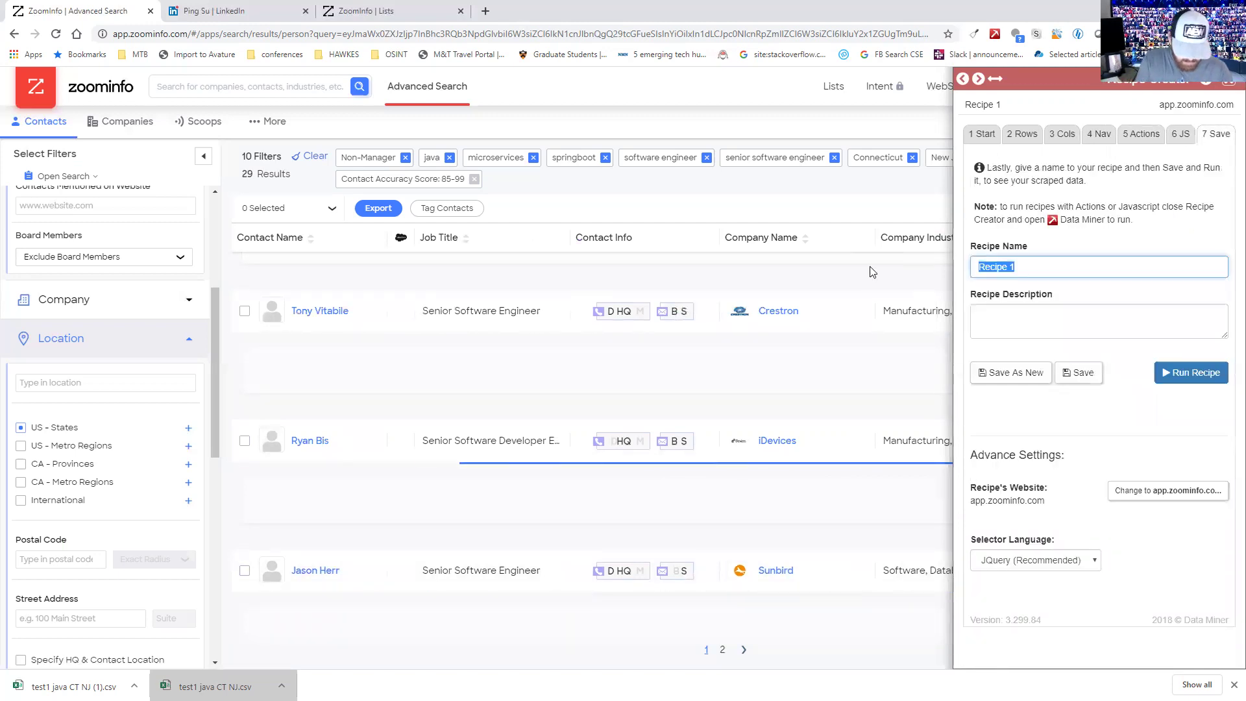
type("ZoomIn")
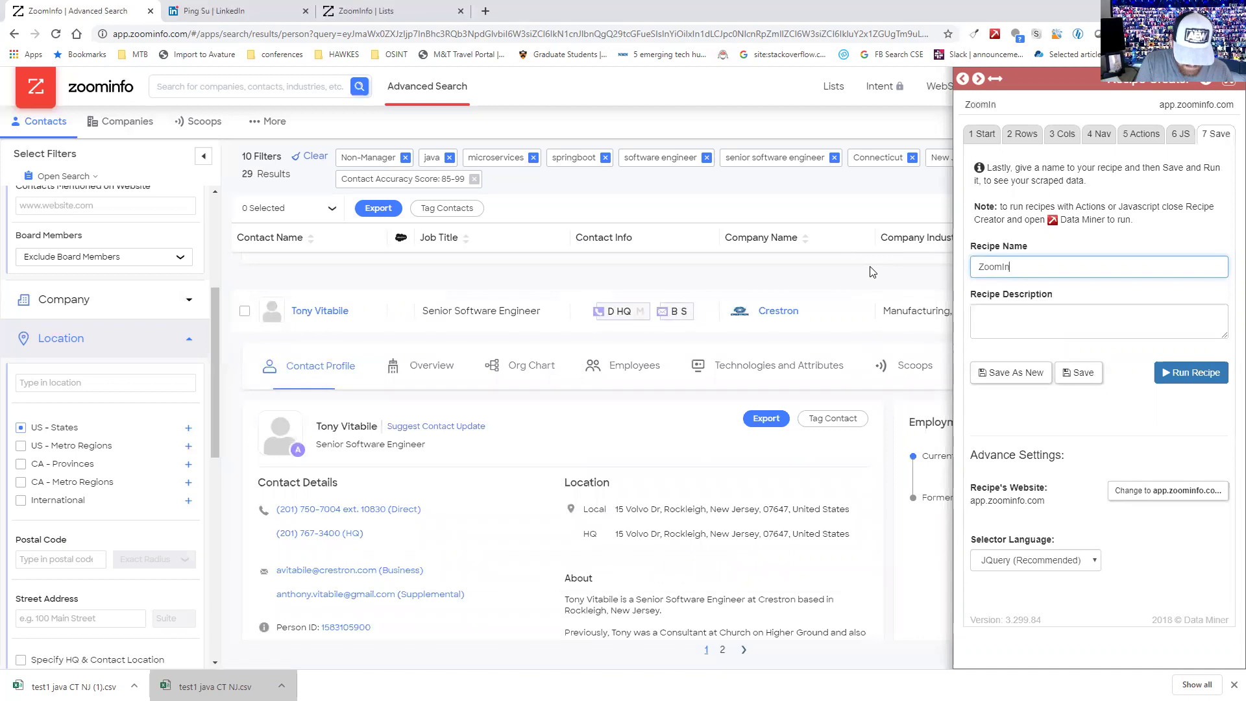
type("fo")
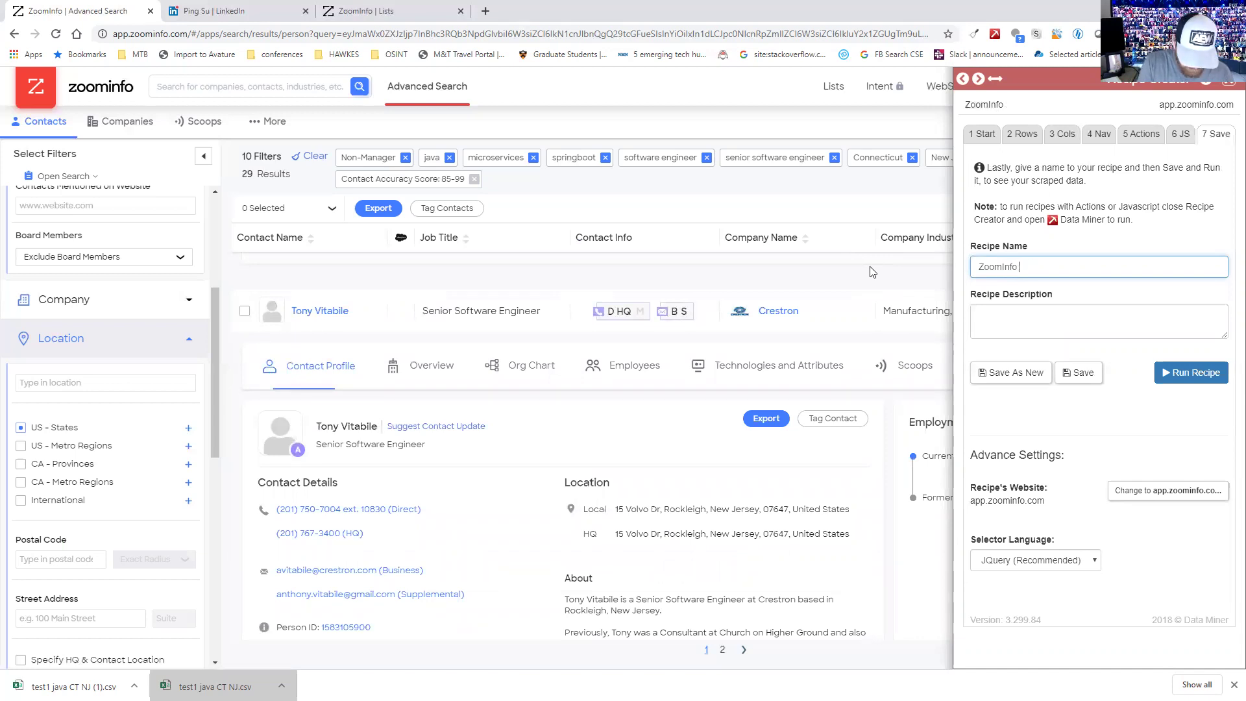
type(" PRFull PRof")
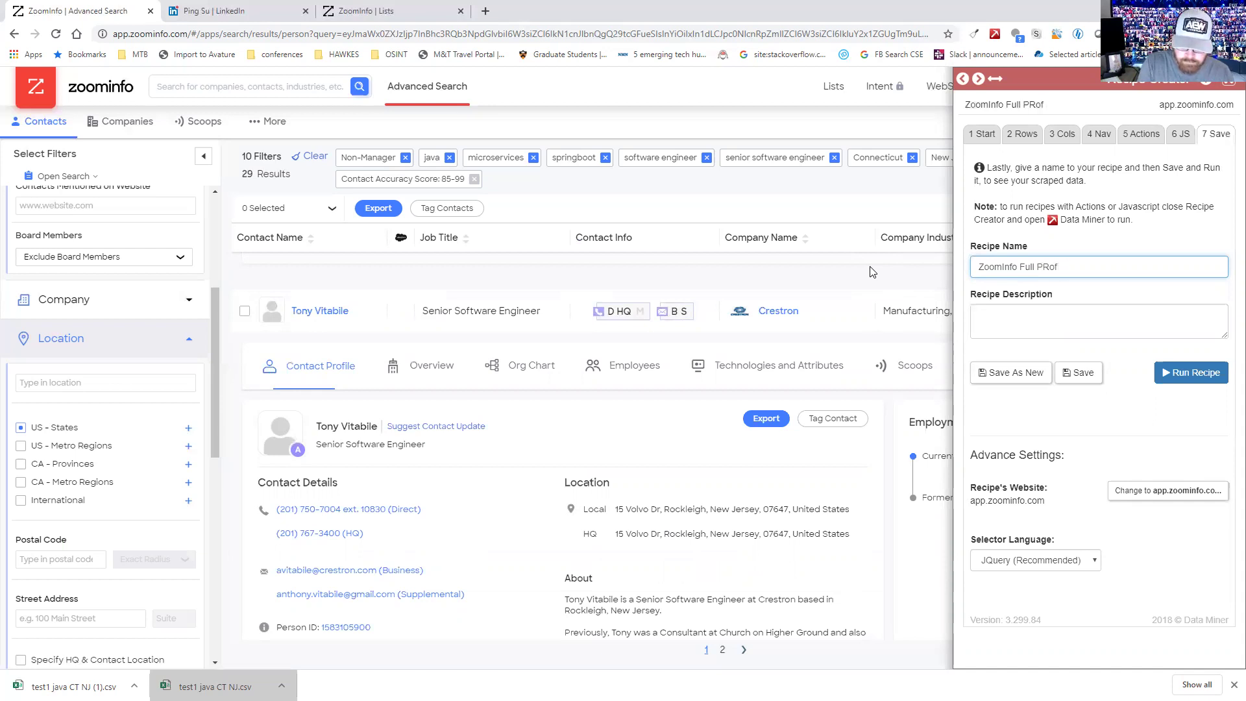
key("BackSpace")
key("BackSpace")
type("r")
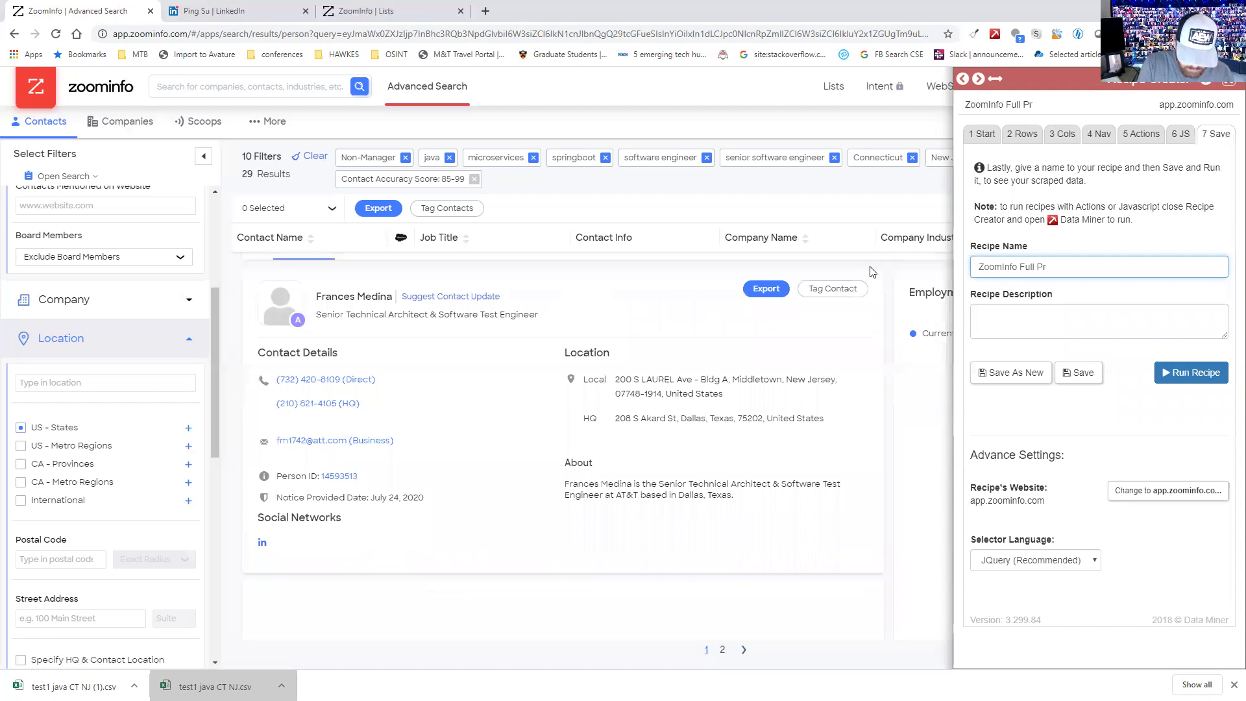
type("ofile")
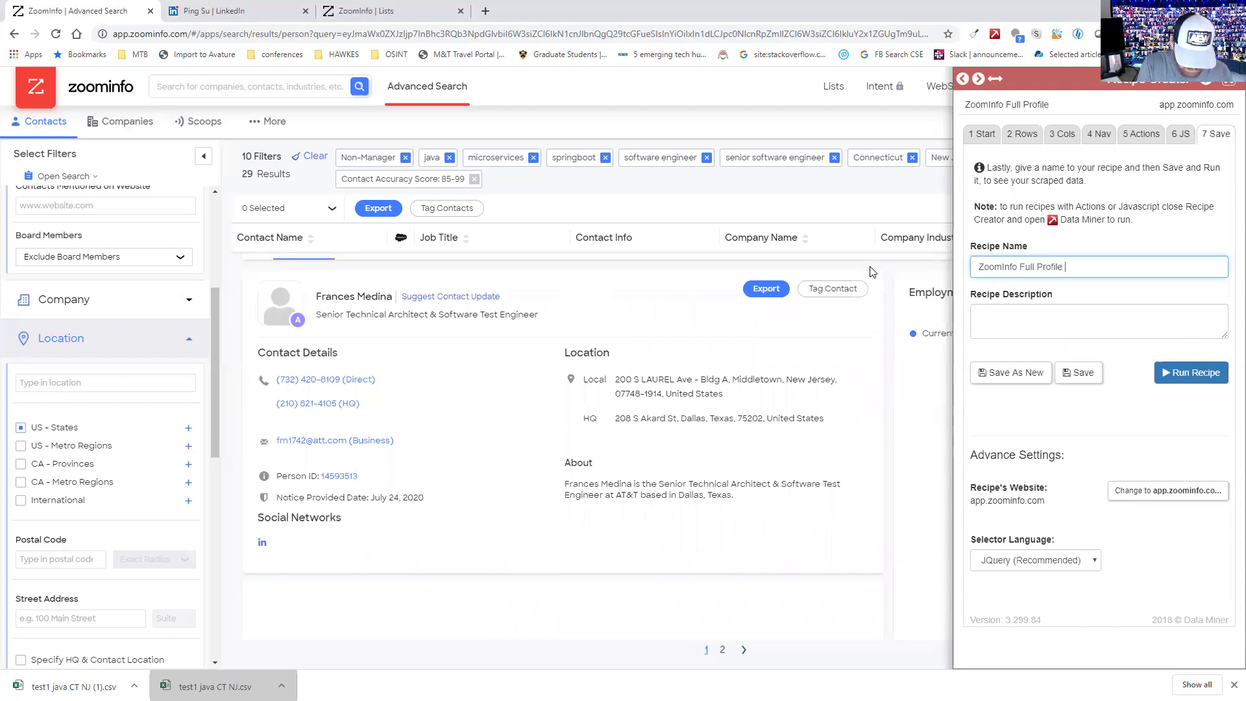
type(" Scraper 2021")
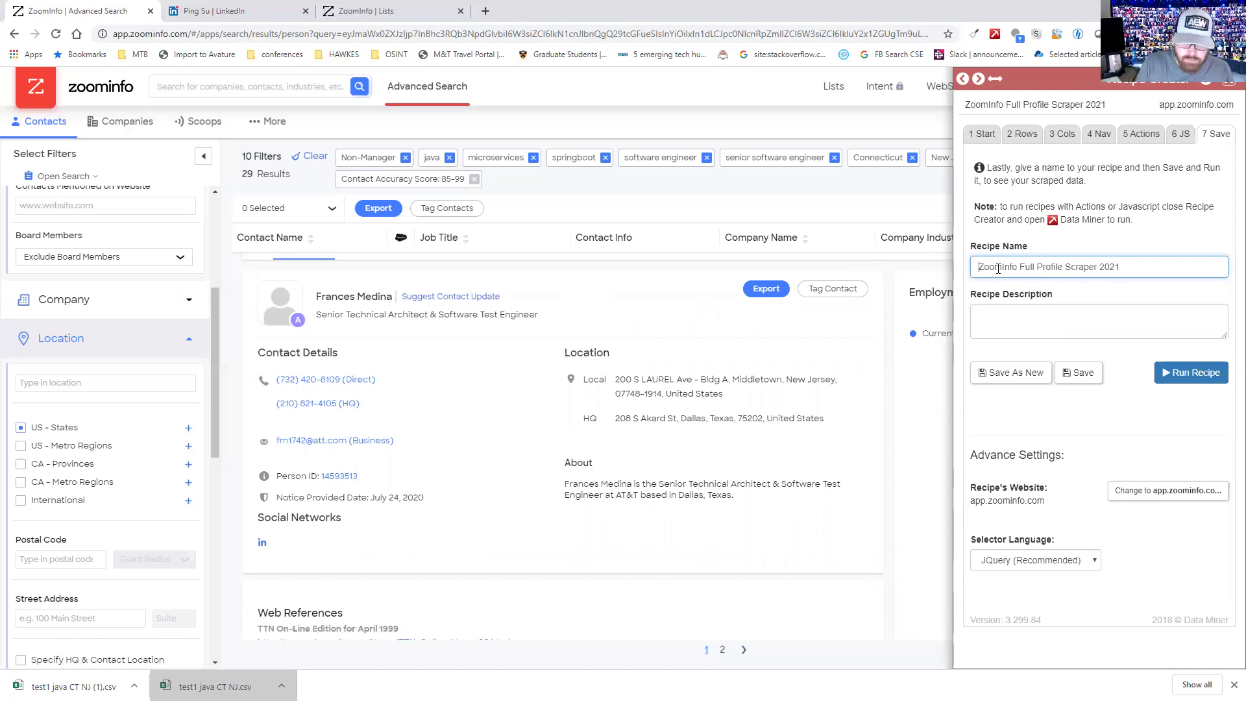
type("Hawkes")
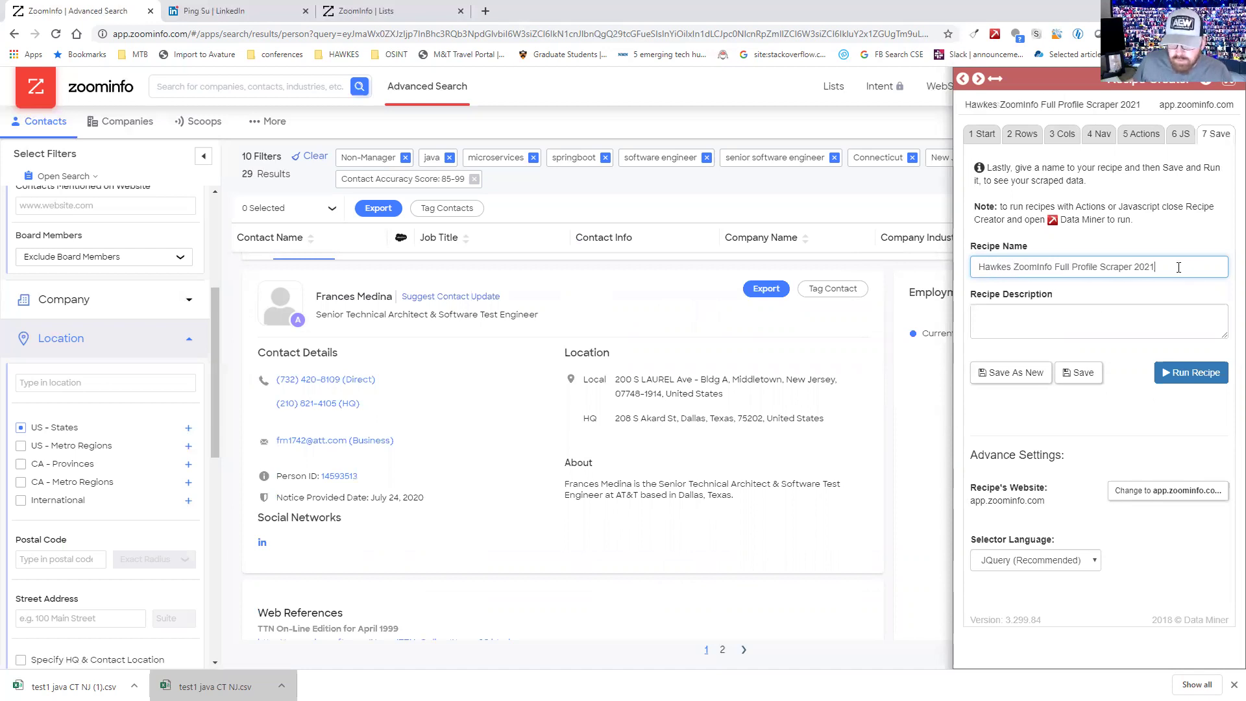
- Add the description 'Please Sub to #SourcingIRL on Youtube' and save the recipe
left_click(1075, 318)
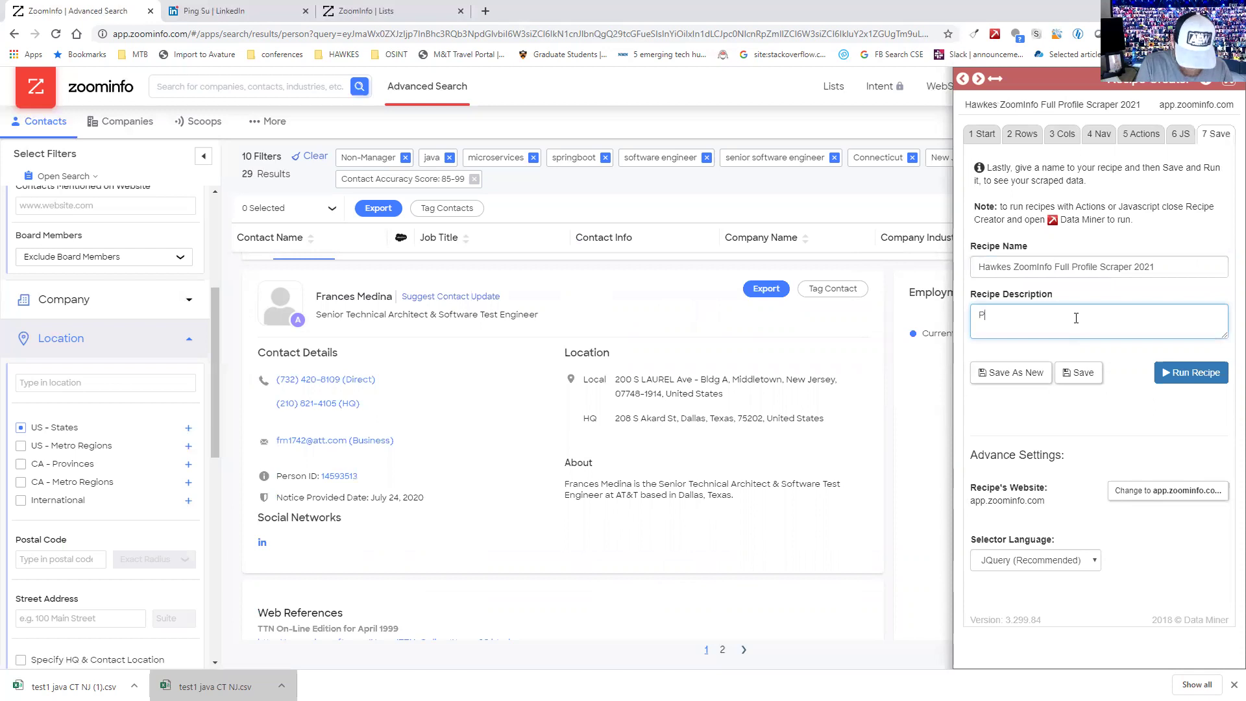
type("Pleae")
key("BackSpace")
type("s")
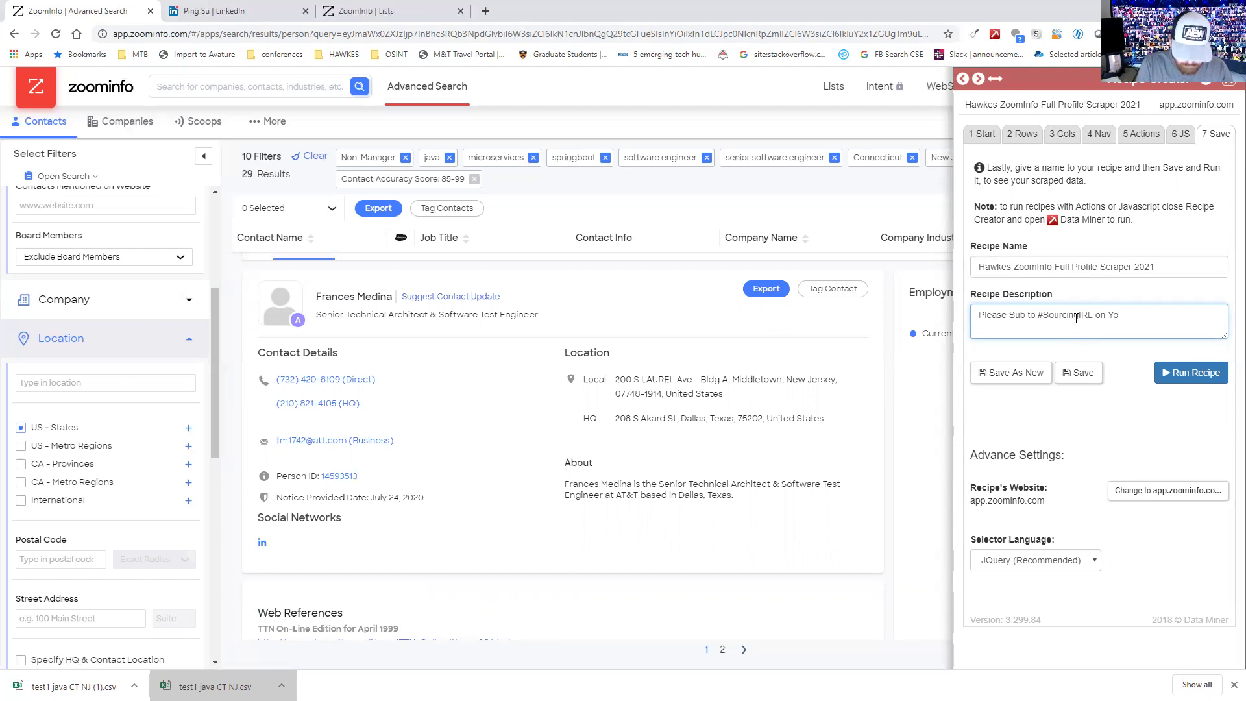
left_click(1079, 374)
left_click(1079, 381)
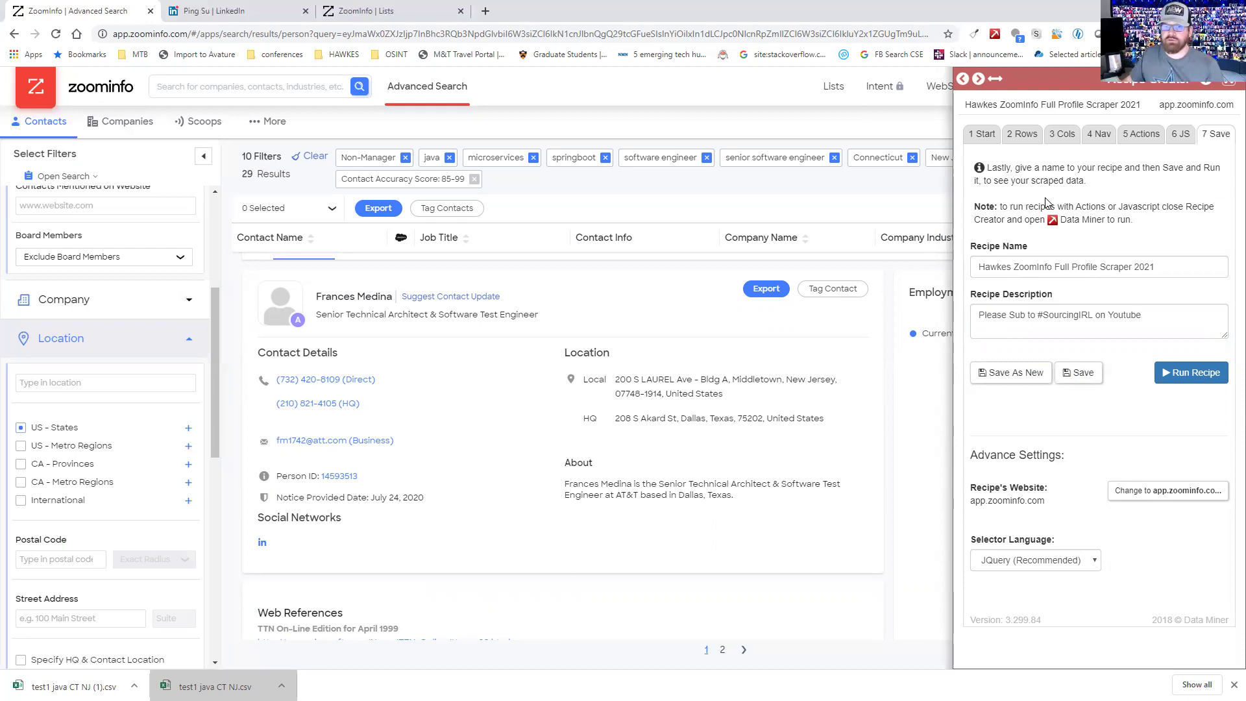
- Run the recipe and inspect the 10 scraped contacts in the results table
left_click(1178, 377)
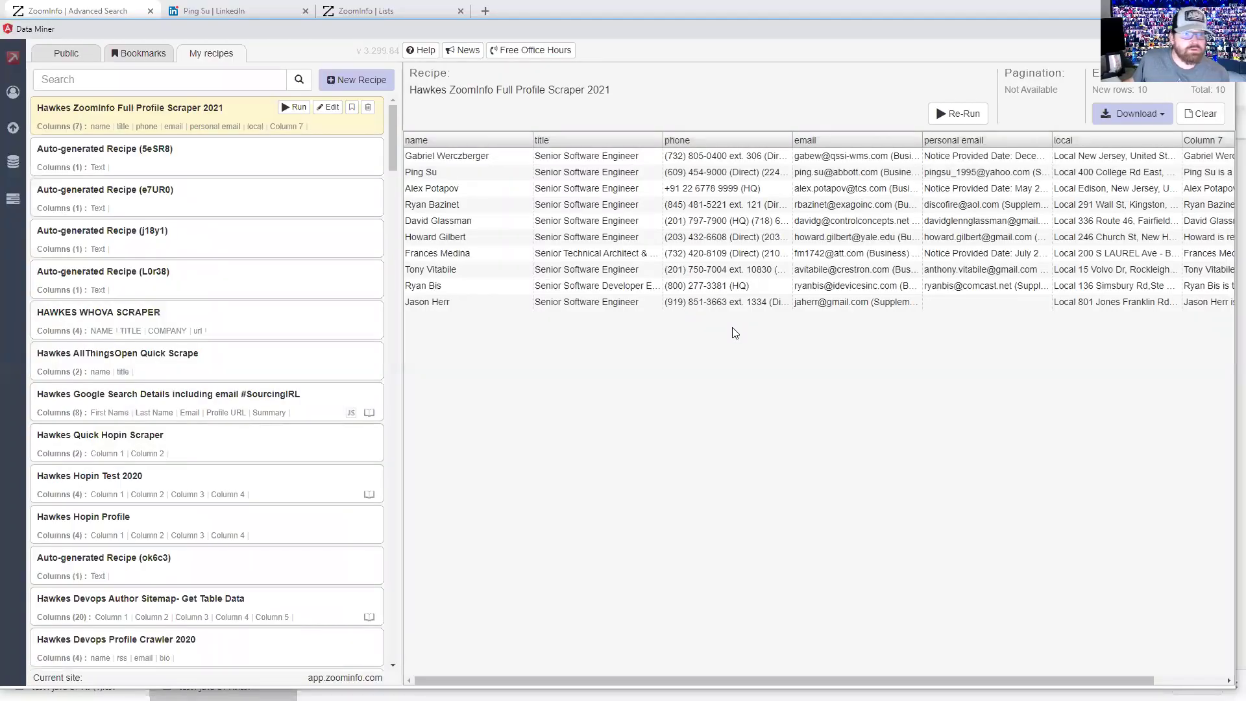
left_click(723, 303)
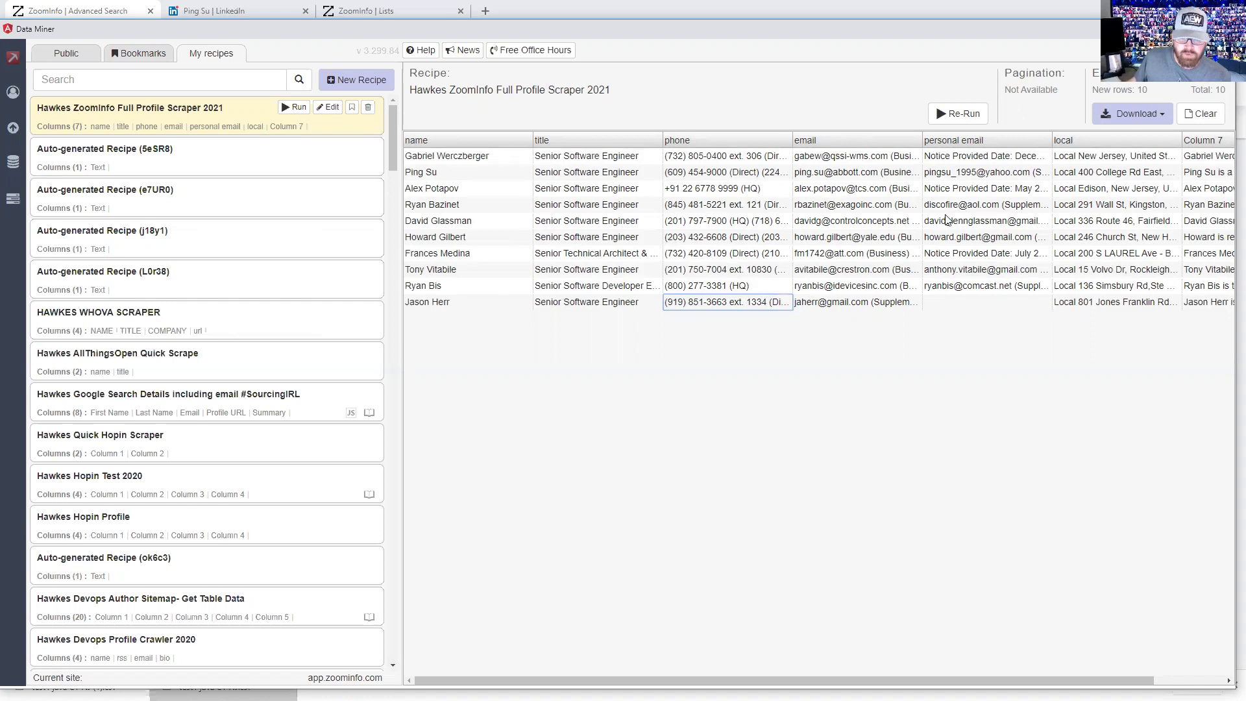
- Widen the email and personal email columns to show full addresses
left_click(867, 225)
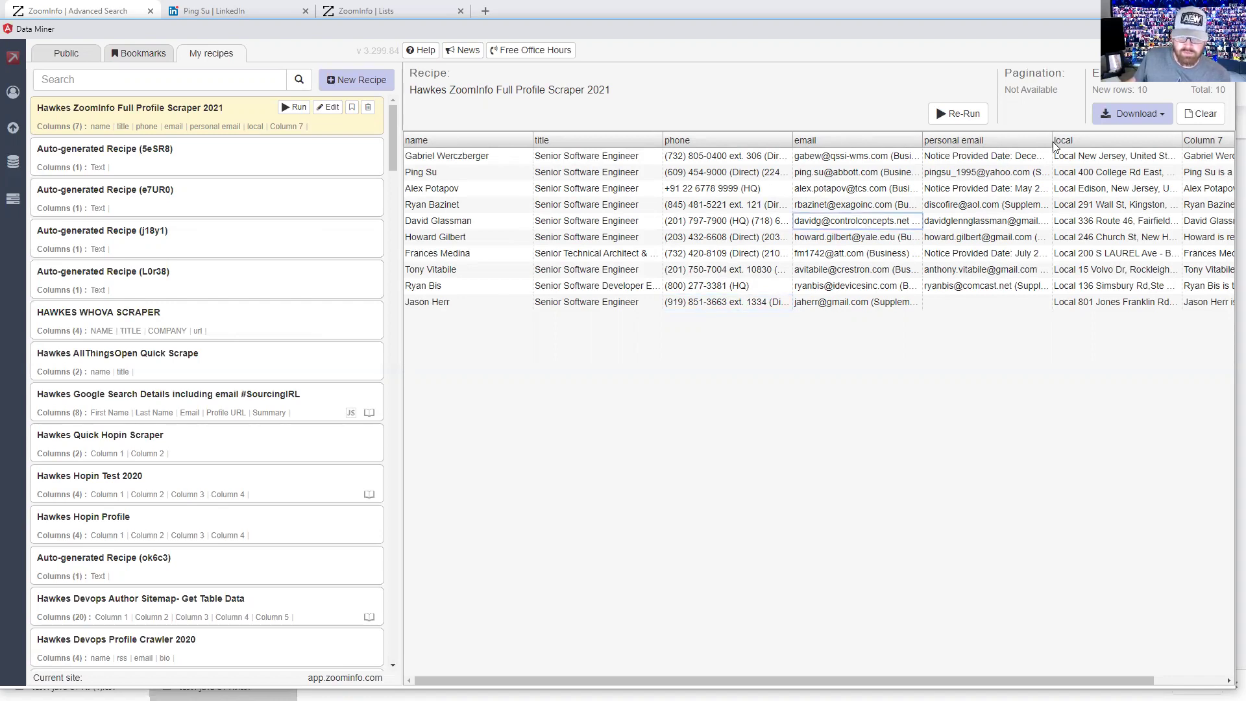
left_click_drag(1051, 140, 1146, 145)
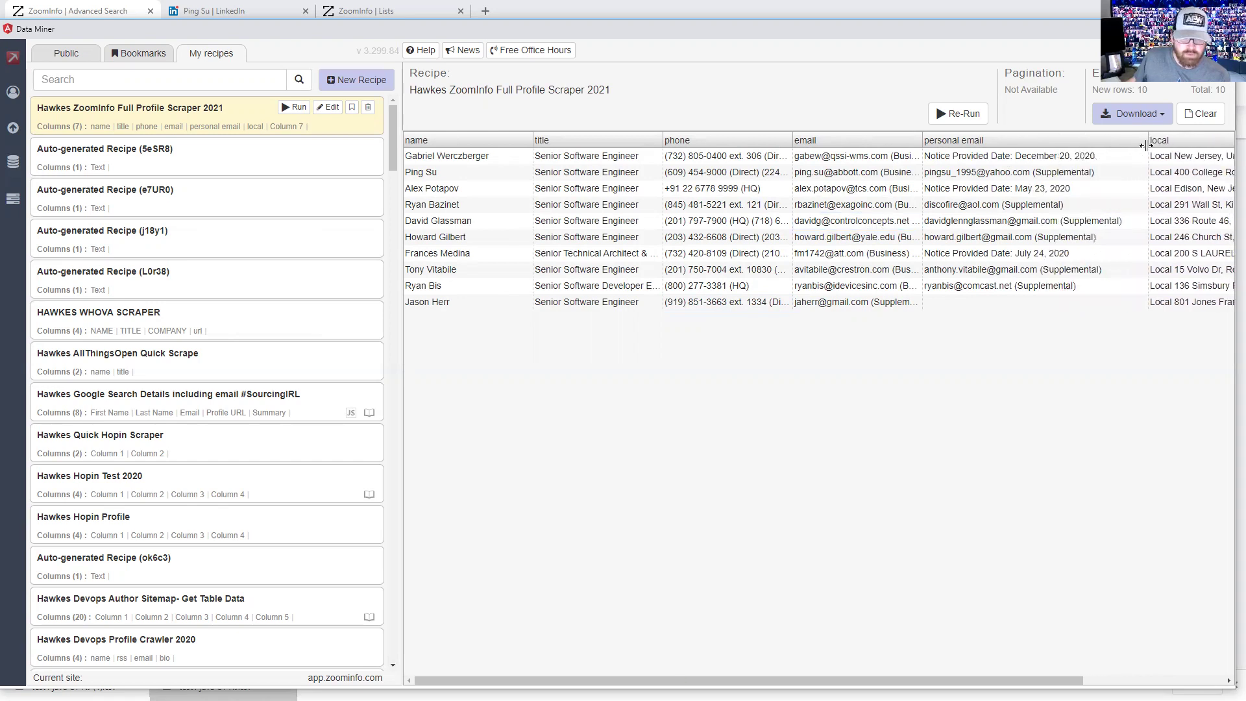
left_click_drag(920, 143, 1163, 148)
left_click_drag(1222, 177, 1012, 185)
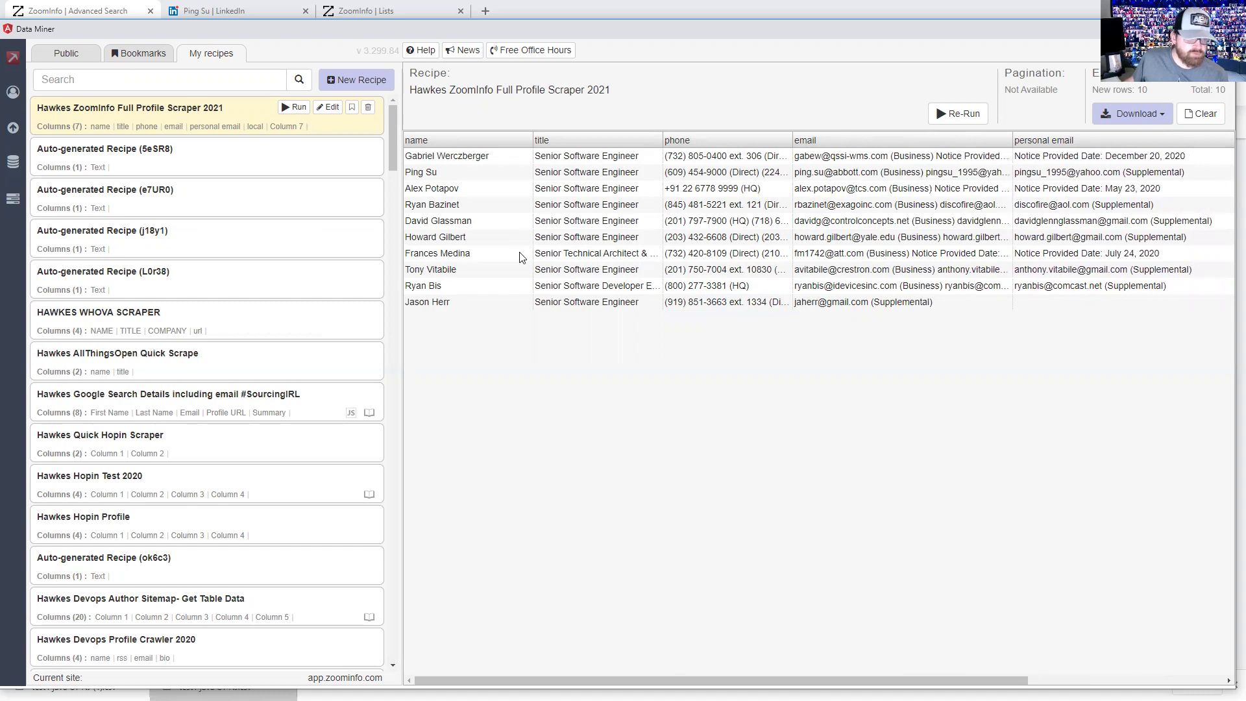
- Step across a contact's row from title to bio, then move the results window aside
left_click(610, 238)
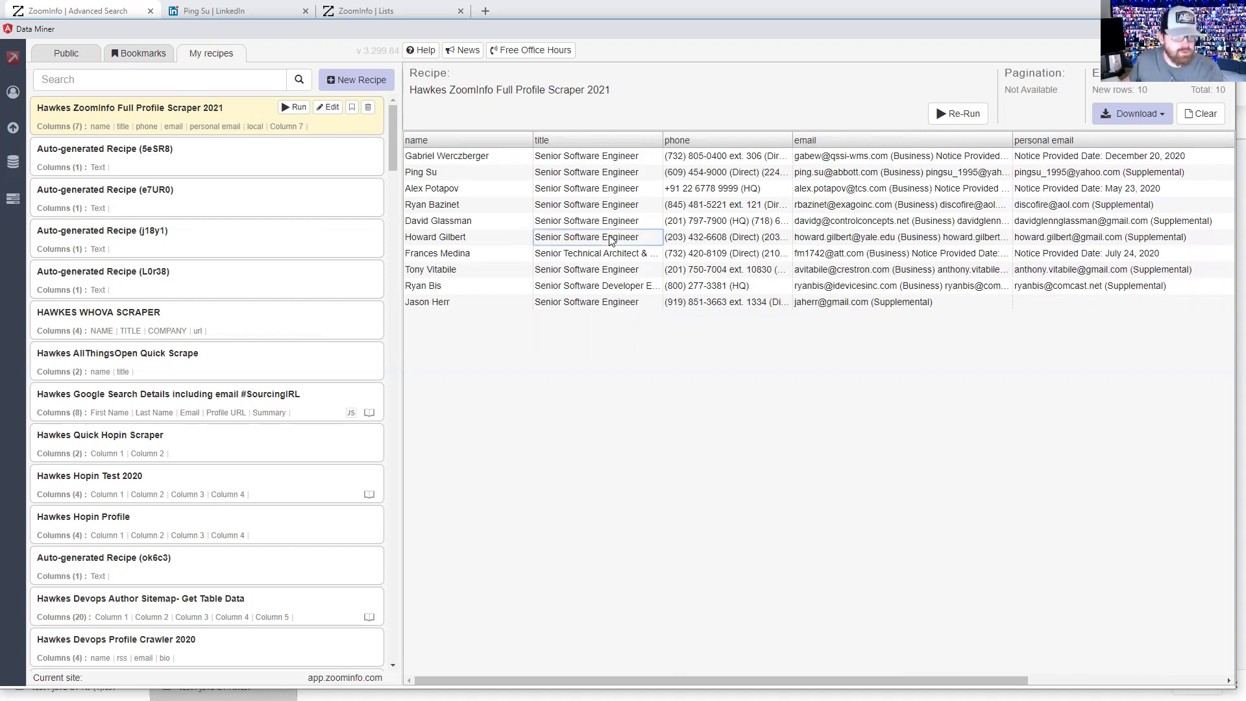
key("Right")
key("Right")
key("Right")
key("Right")
key("Right")
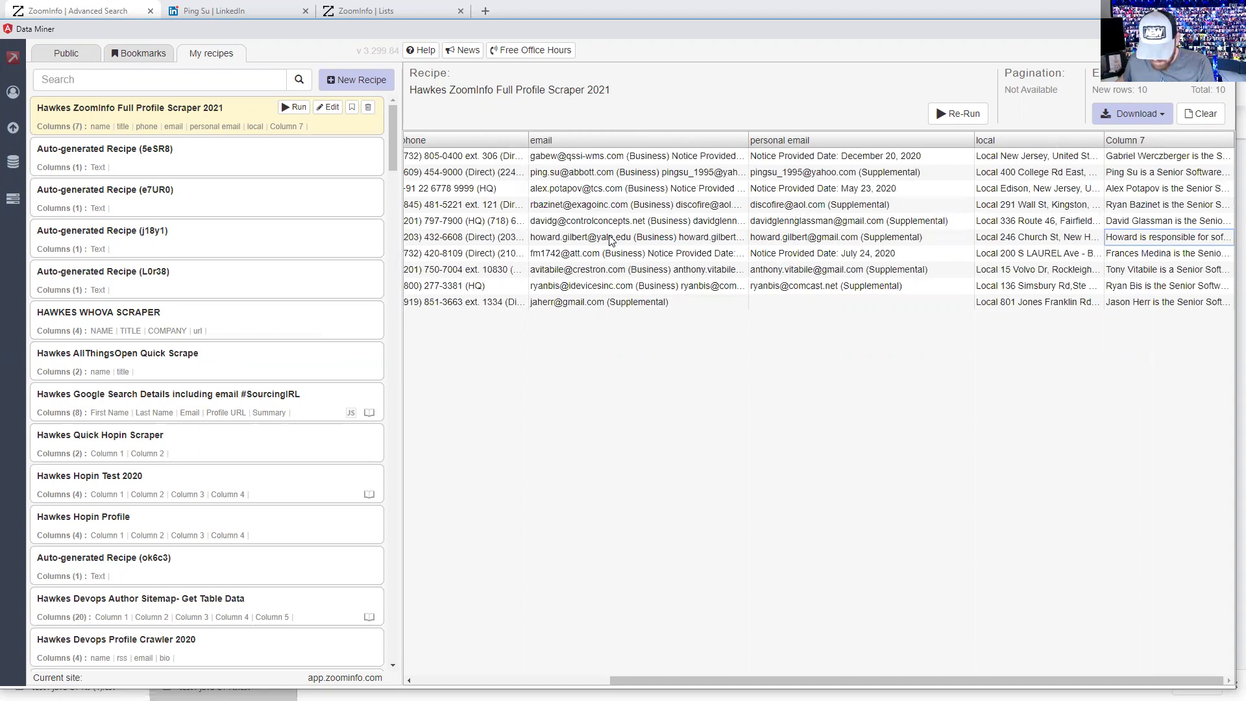
key("Left")
key("Left")
key("Left")
key("Left")
key("Left")
key("Left")
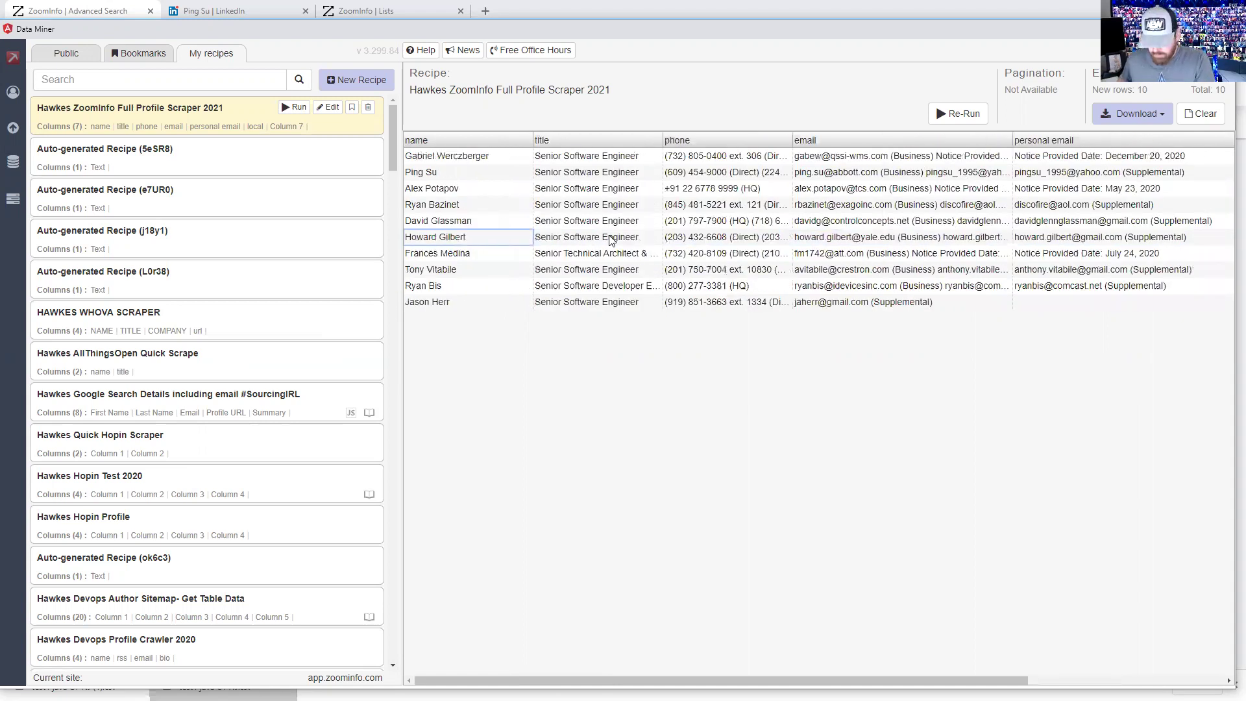
key("Right")
key("Right")
key("Right")
key("Right")
key("Right")
key("Right")
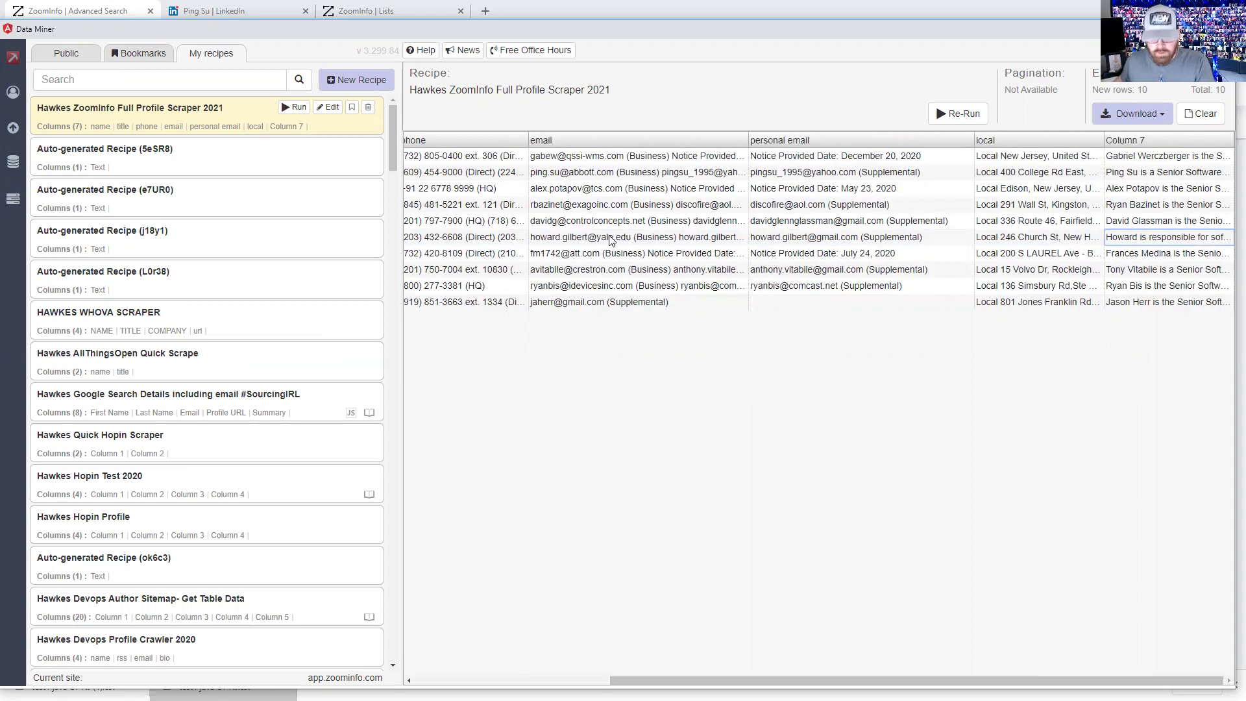
key("Left")
key("Left")
key("Left")
key("Left")
key("Left")
key("Left")
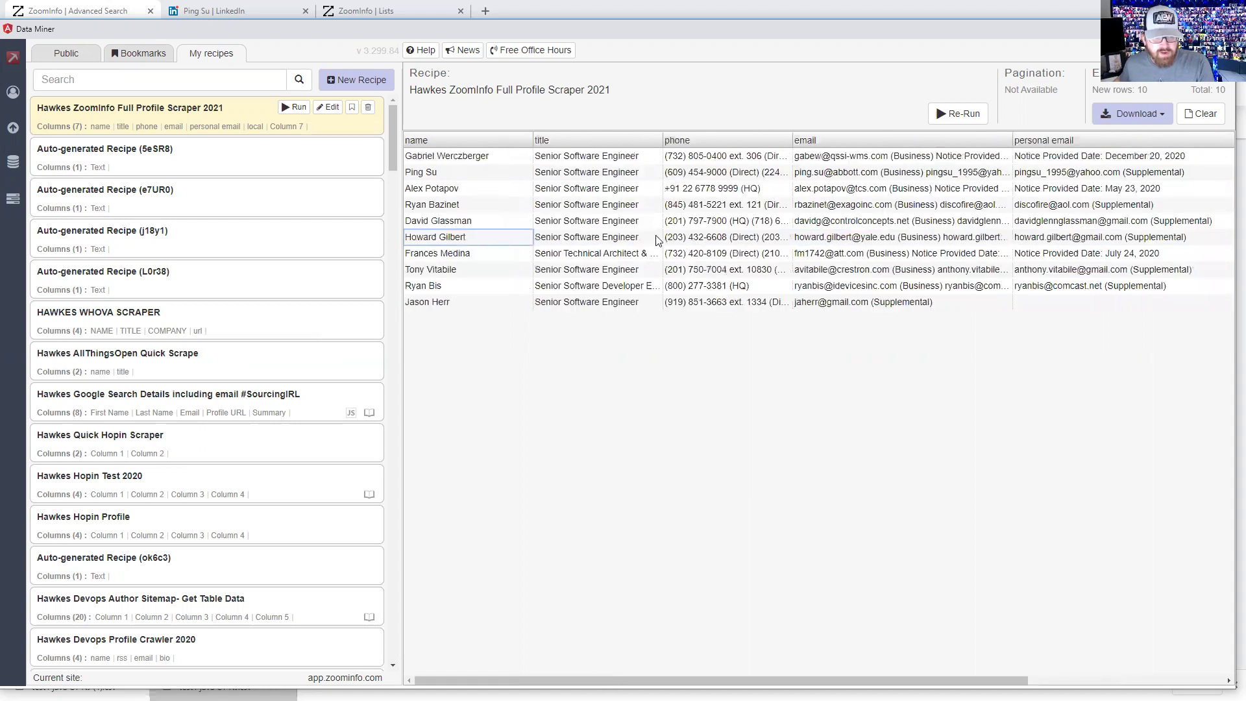
key("Right")
key("Right")
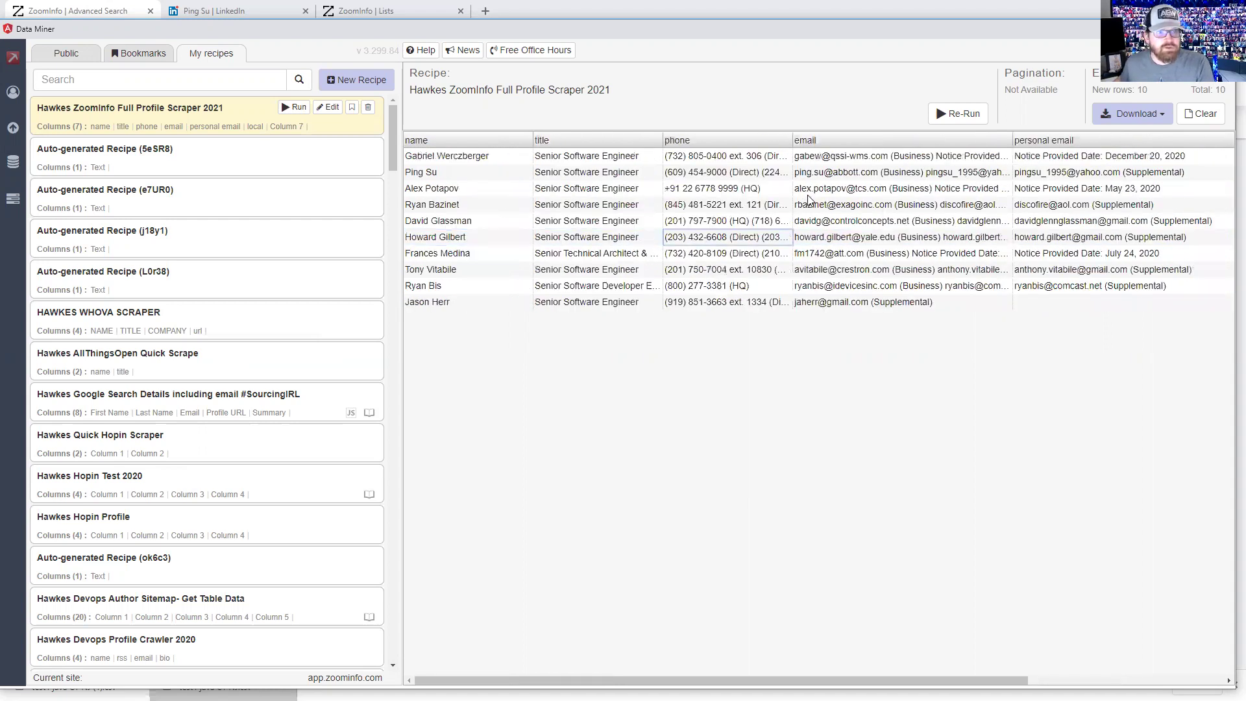
key("Right")
key("Right")
key("Right")
key("Right")
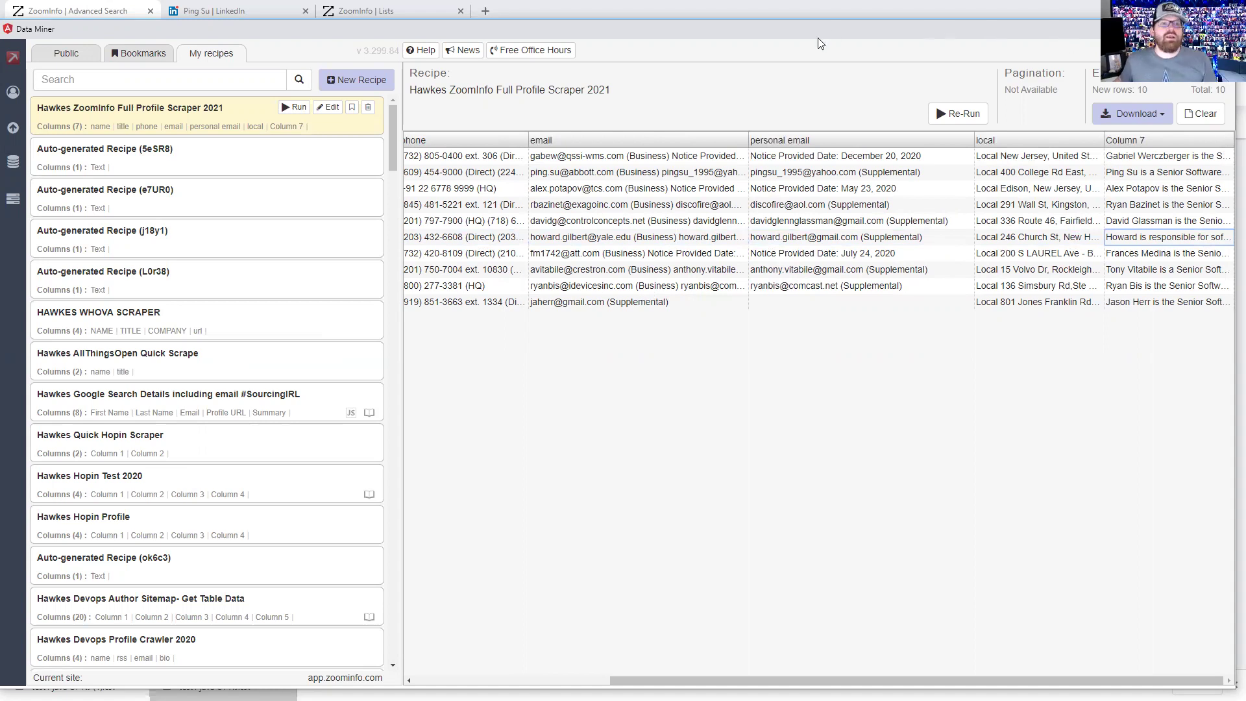
left_click_drag(816, 30, 914, 434)
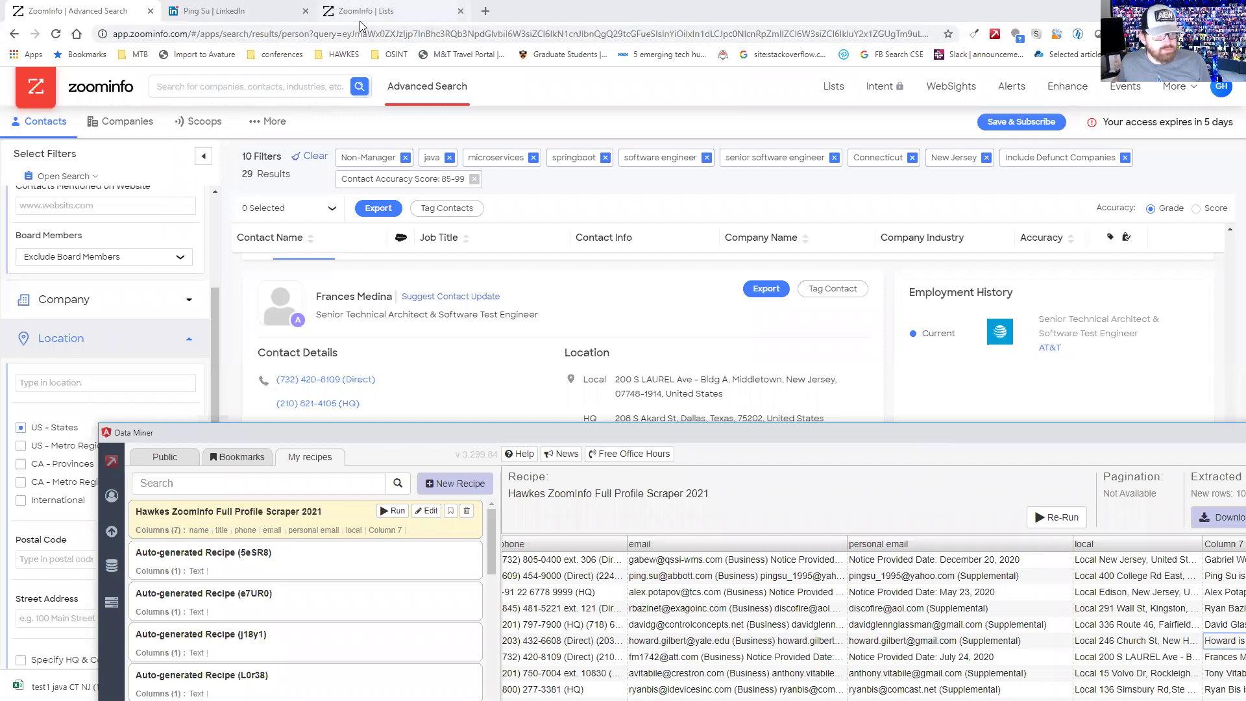
- In the Excel export, review row 12's fields across to the last column
key("alt+Tab")
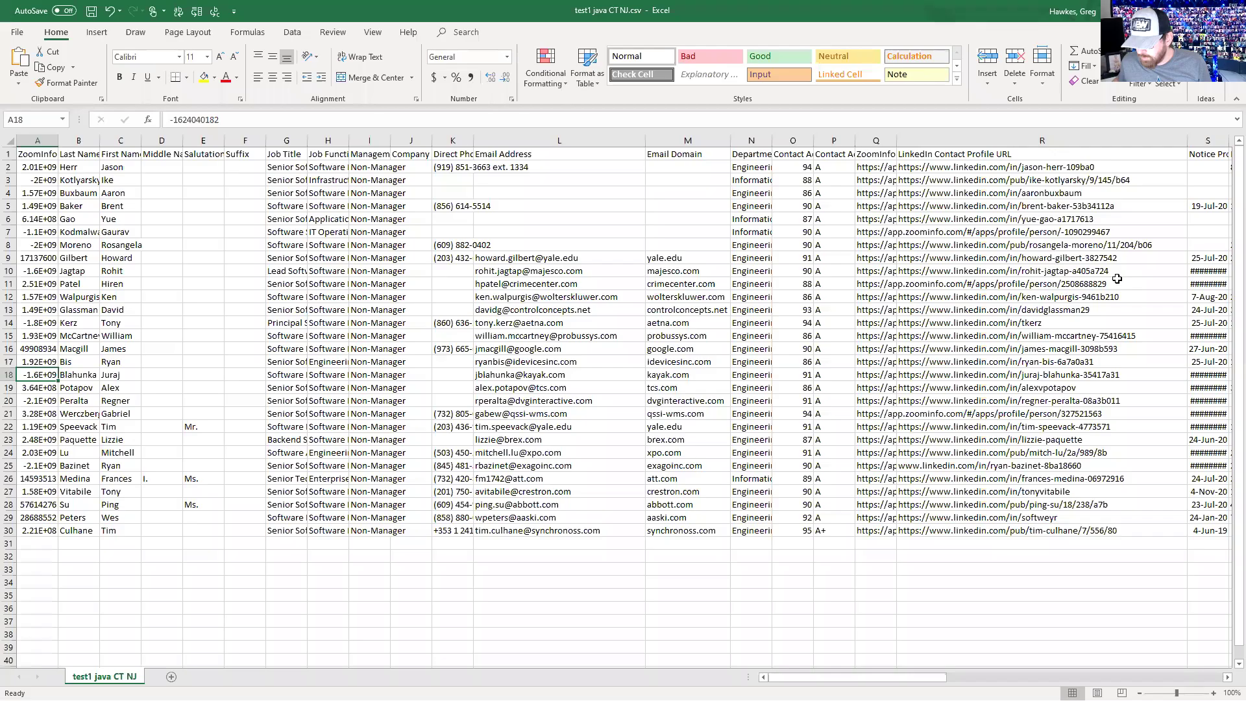
left_click(582, 298)
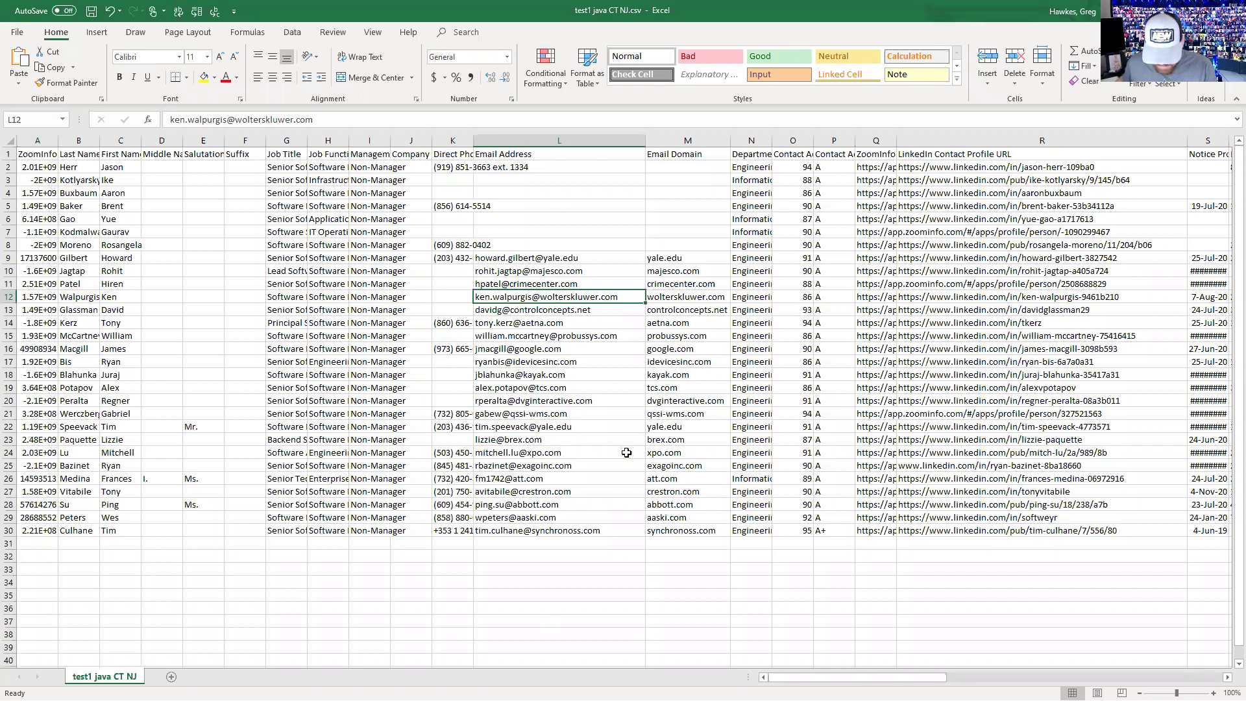
key("Left")
key("Left")
key("Left")
key("Left")
key("Left")
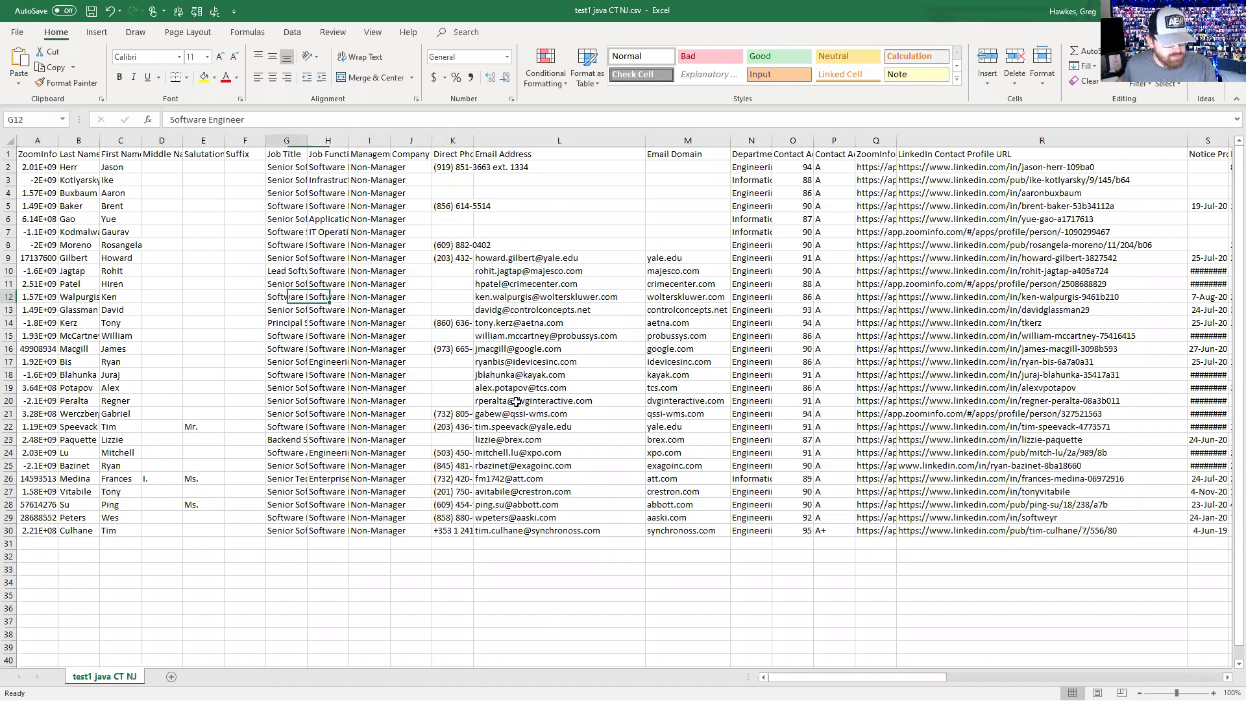
key("Home")
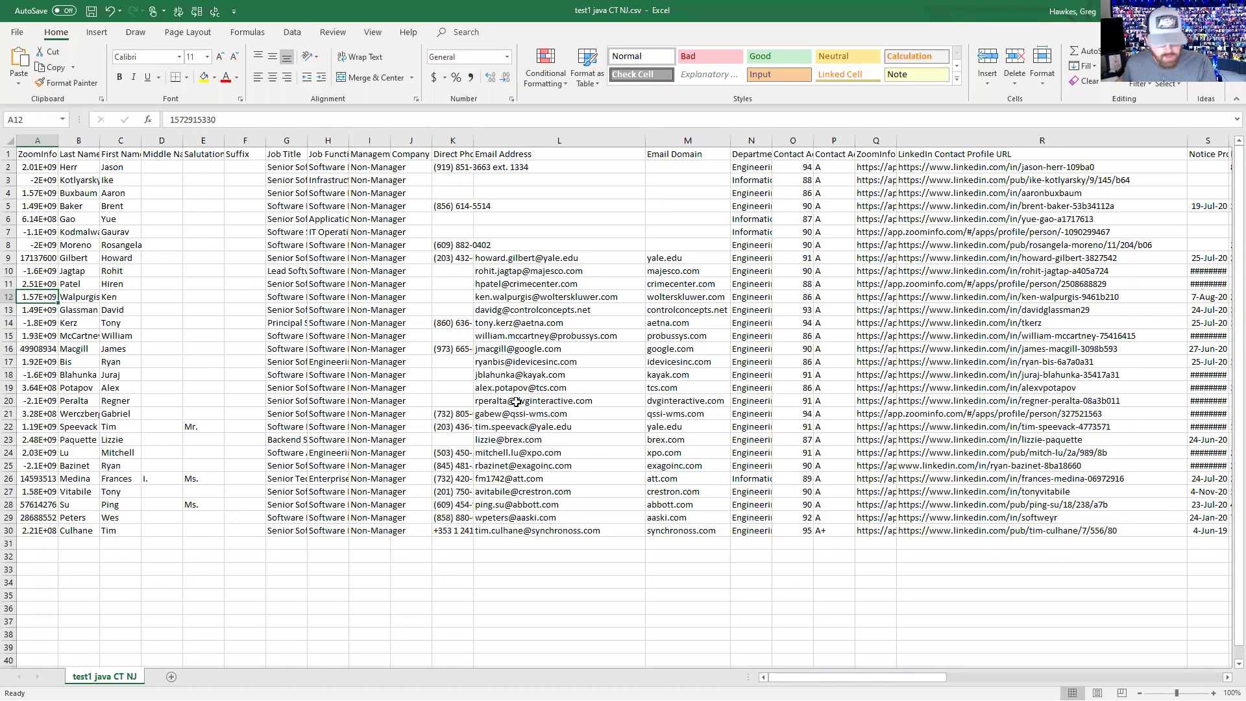
key("Right")
key("Right")
key("Right")
key("Right")
key("Right")
key("Right")
key("Right")
key("Right")
key("Right")
key("Right")
key("Right")
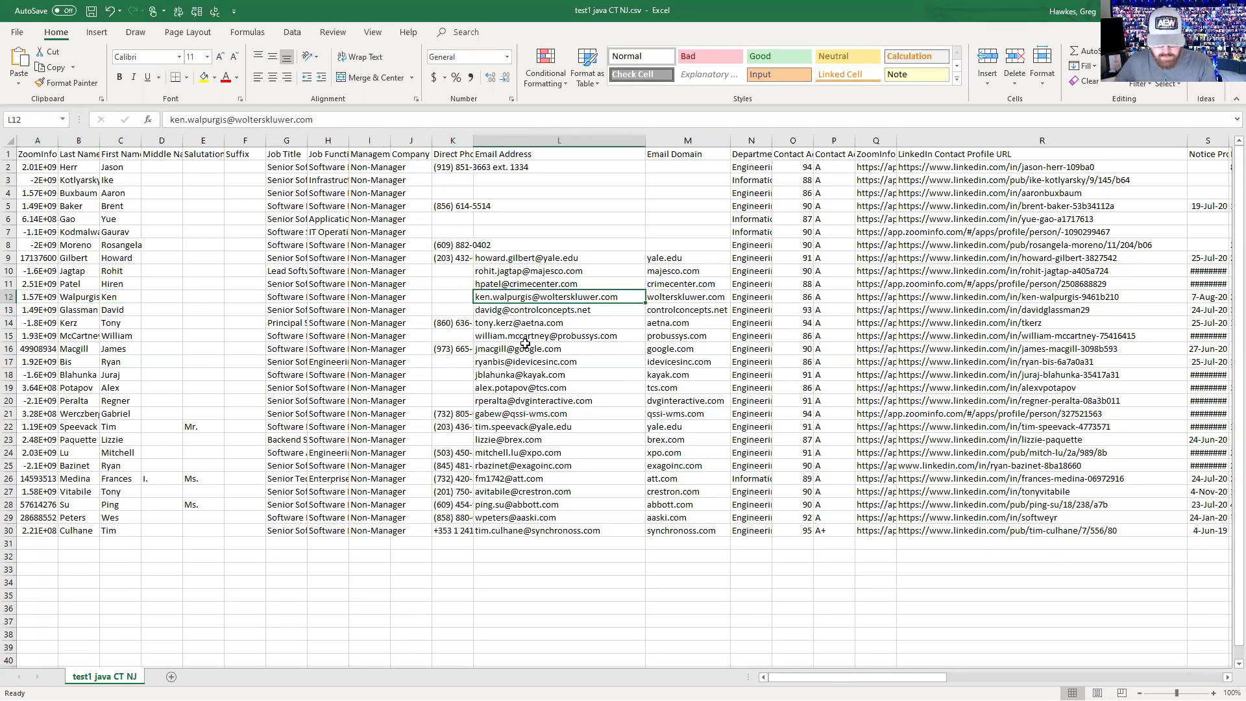
key("Right")
key("Right")
key("Right")
key("Right")
key("Right")
key("Right")
key("Right")
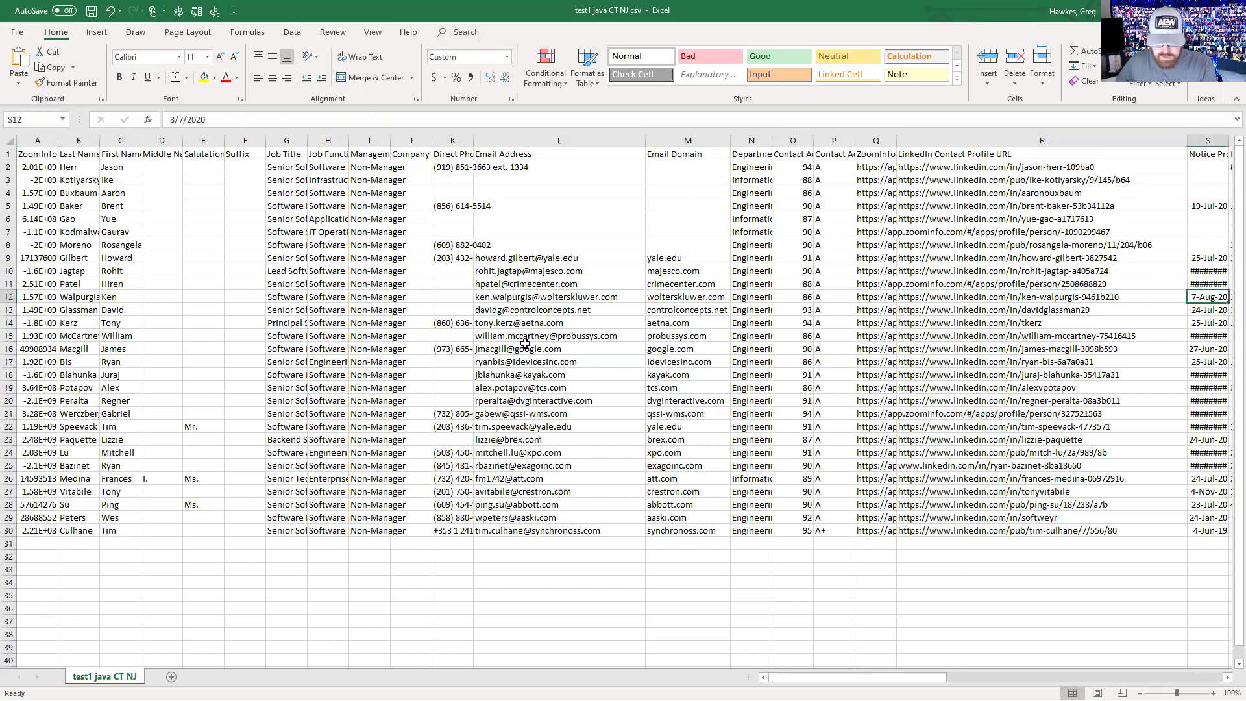
key("Right")
key("Right")
key("Right")
key("Right")
key("Right")
key("Right")
key("Right")
key("Right")
key("Right")
key("Right")
key("Right")
key("Right")
key("Right")
key("Right")
key("Right")
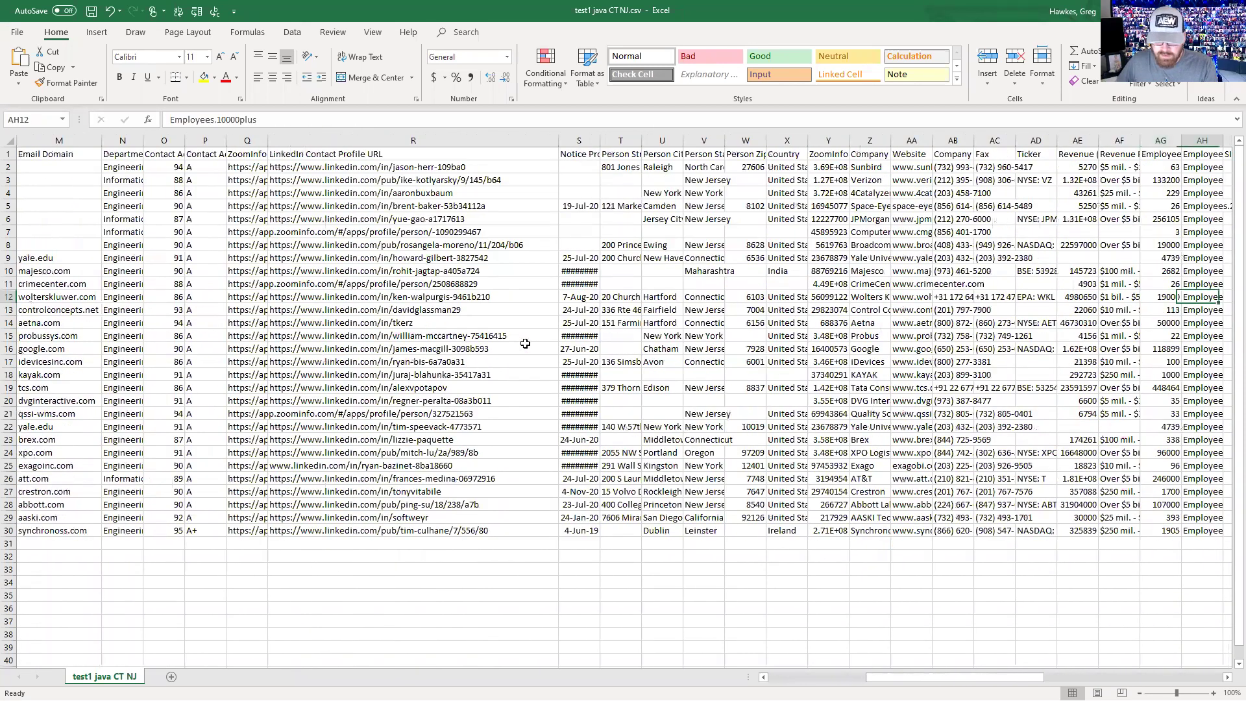
key("Right")
key("Right")
key("Right")
key("Right")
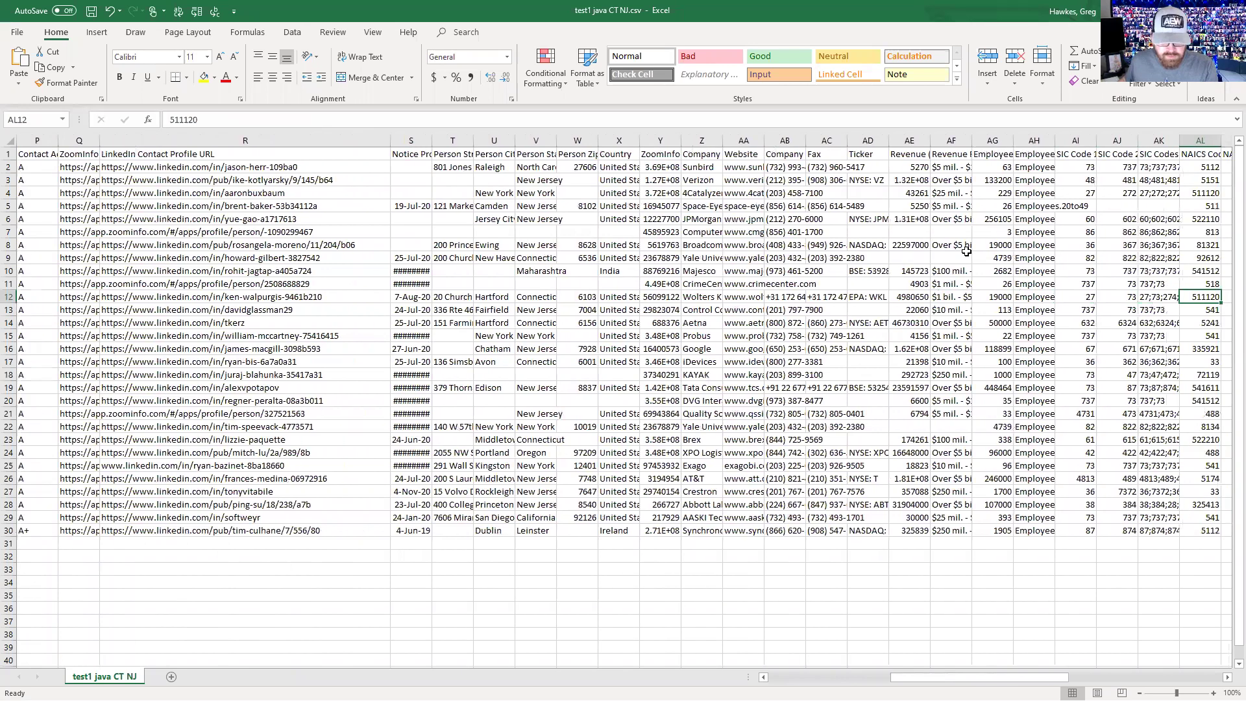
key("Right")
key("Right")
key("Right")
key("Right")
key("Right")
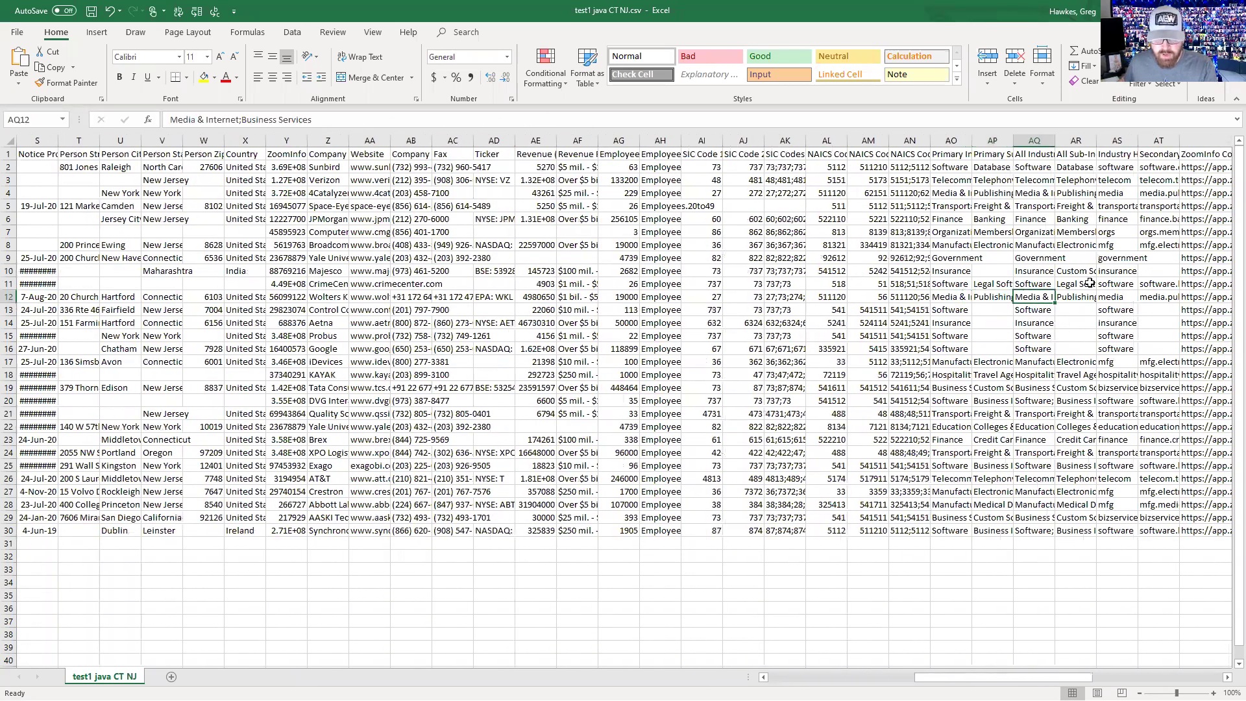
key("Right")
key("Right")
key("Right")
key("Right")
key("Right")
key("Right")
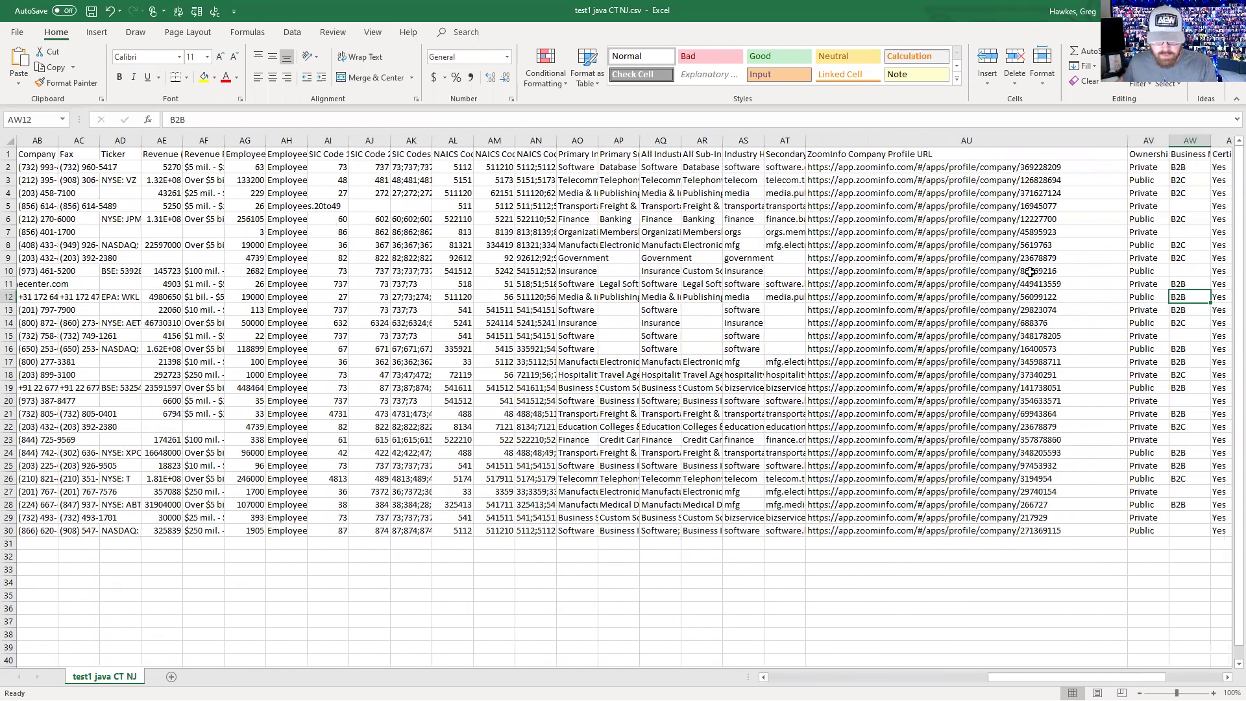
key("Right")
key("Right")
key("Right")
key("Right")
key("Right")
key("Right")
key("Right")
key("Right")
key("Right")
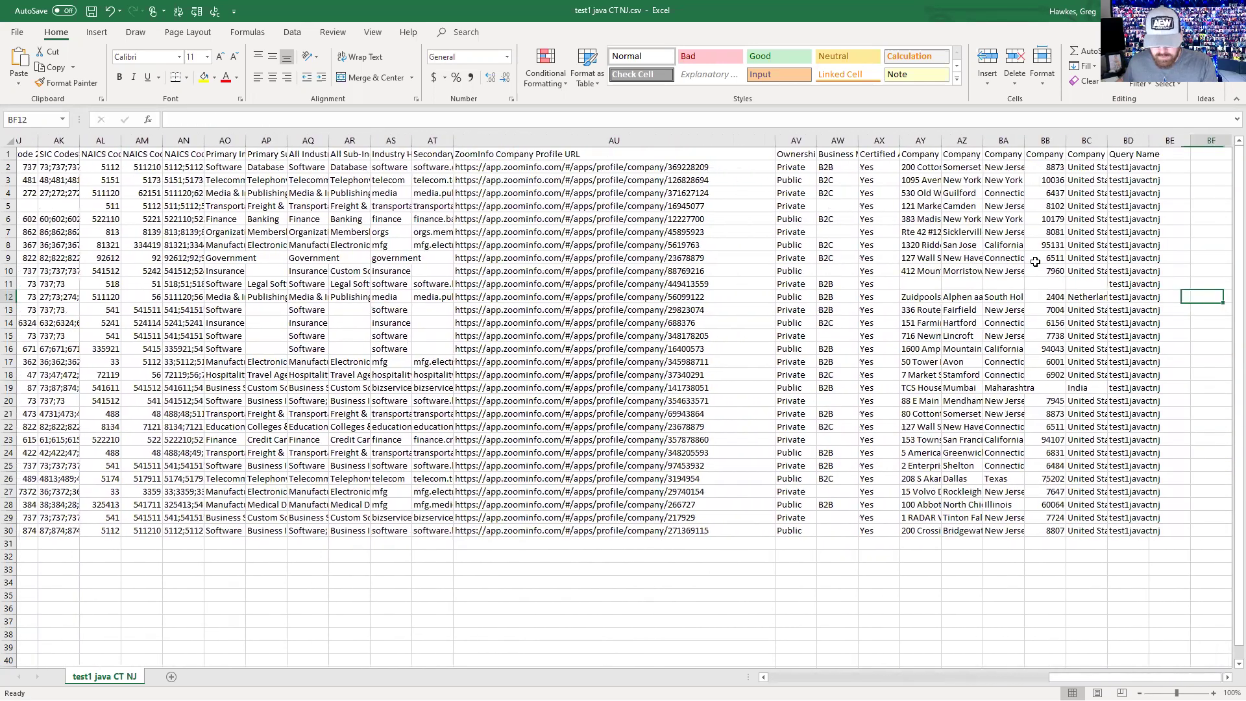
key("Right")
- Recheck row 12's email and department, then widen column Q to show profile URLs
key("Left")
key("Left")
key("Left")
key("Left")
key("Left")
key("Left")
key("Left")
key("Left")
key("Left")
key("Left")
key("Left")
key("Left")
key("Left")
key("Left")
key("Left")
key("Left")
key("Left")
key("Left")
key("Left")
key("Left")
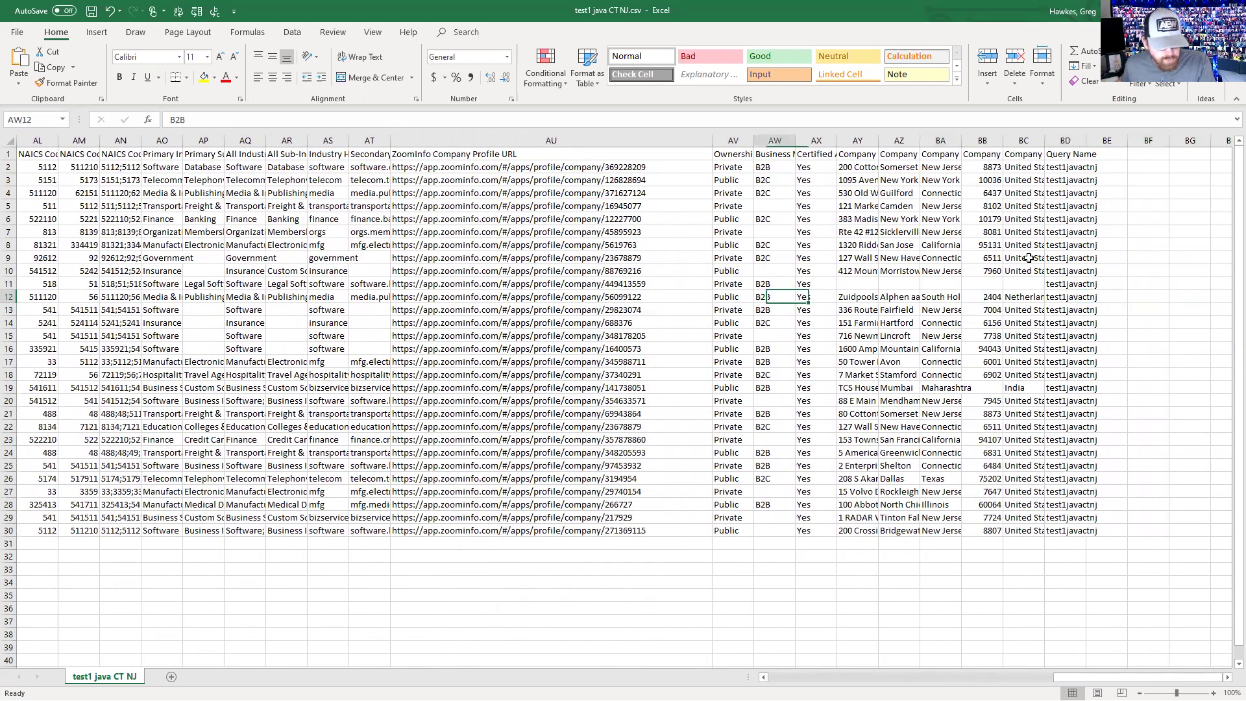
key("Left")
key("Left")
key("Left")
key("Left")
key("Left")
key("Left")
key("Left")
key("Left")
key("Left")
key("Left")
key("Left")
key("Left")
key("Left")
key("Left")
key("Left")
key("Left")
key("Left")
key("Left")
key("Left")
key("Left")
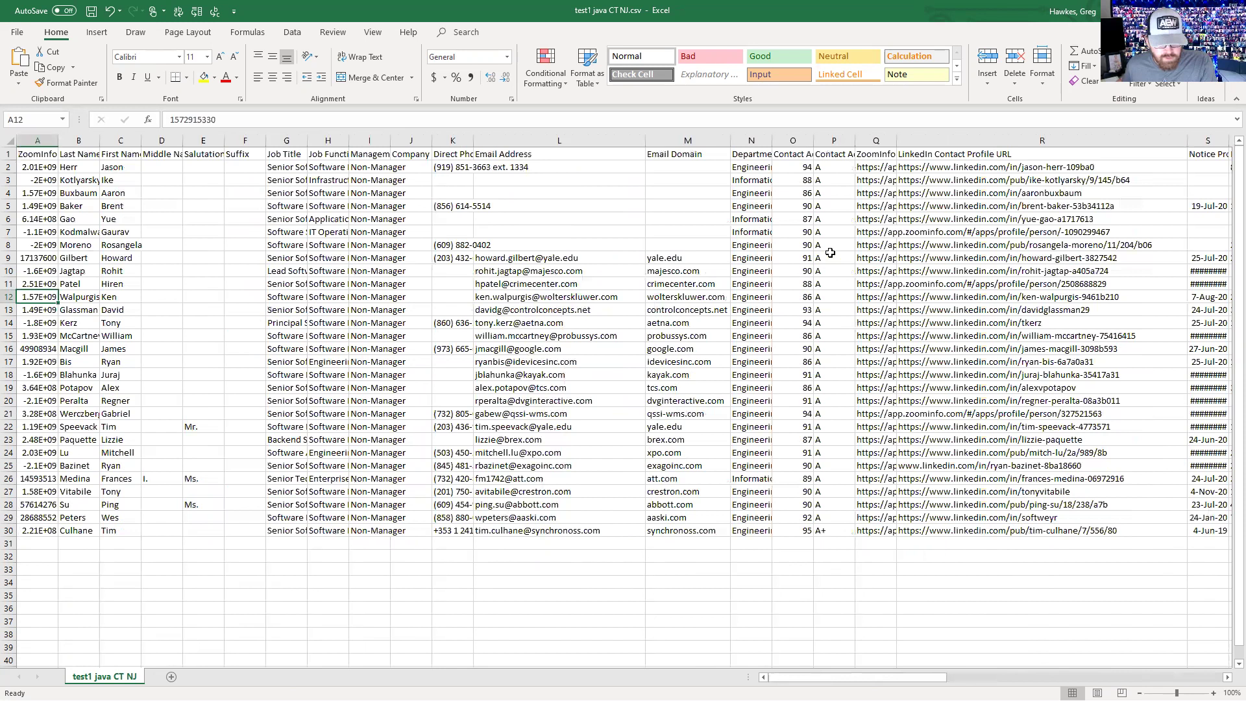
key("Right")
key("Right")
key("Right")
key("Right")
key("Right")
key("Right")
key("Right")
key("Right")
key("Right")
key("Right")
key("Right")
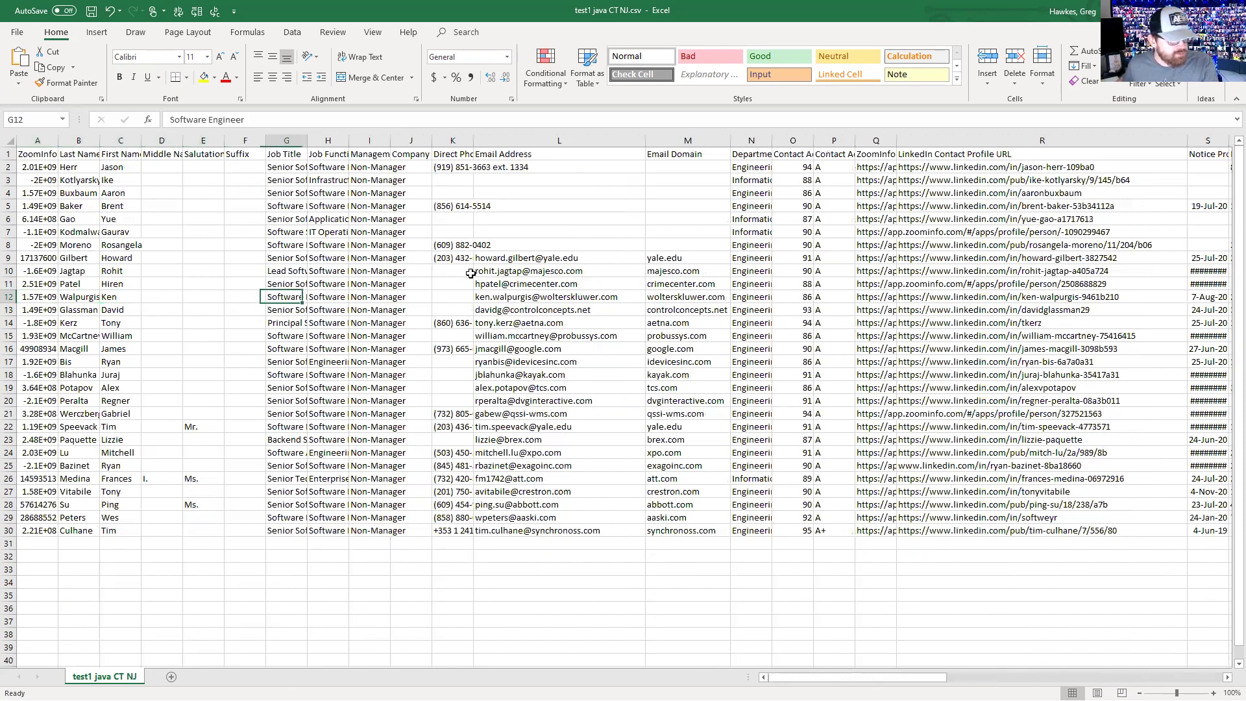
key("Right")
key("Right")
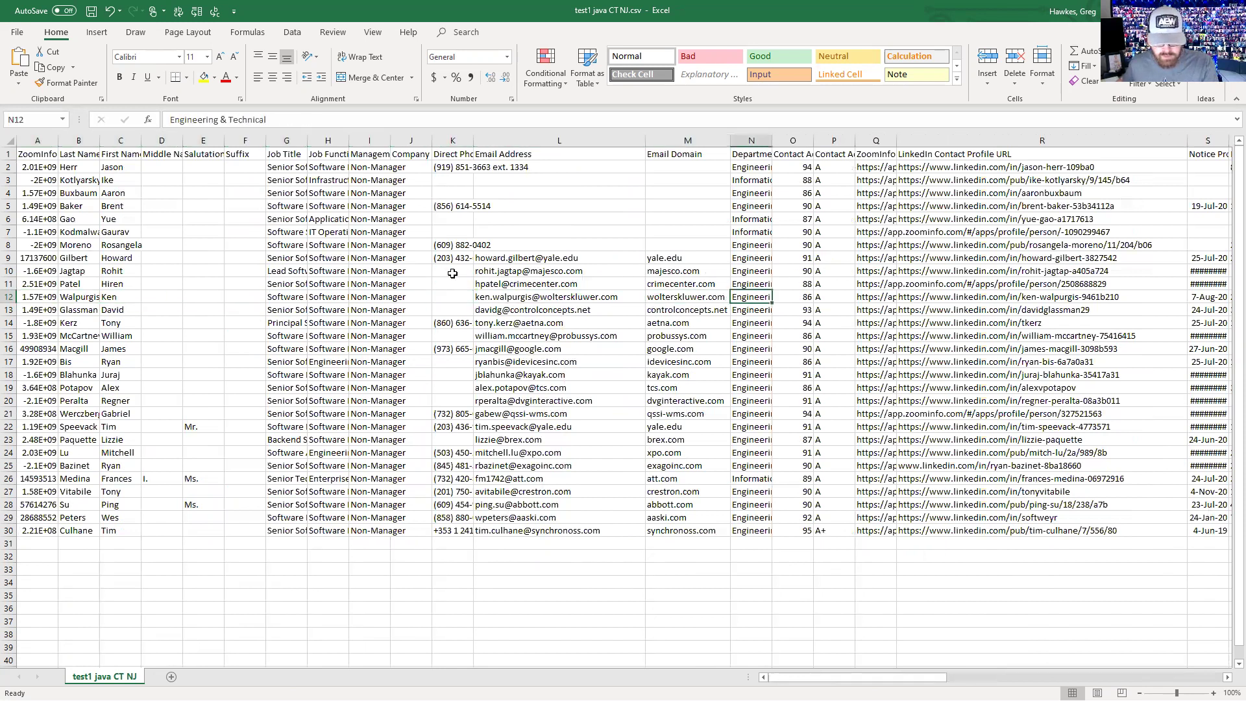
key("Left")
key("Left")
key("Right")
key("Right")
key("Left")
key("Left")
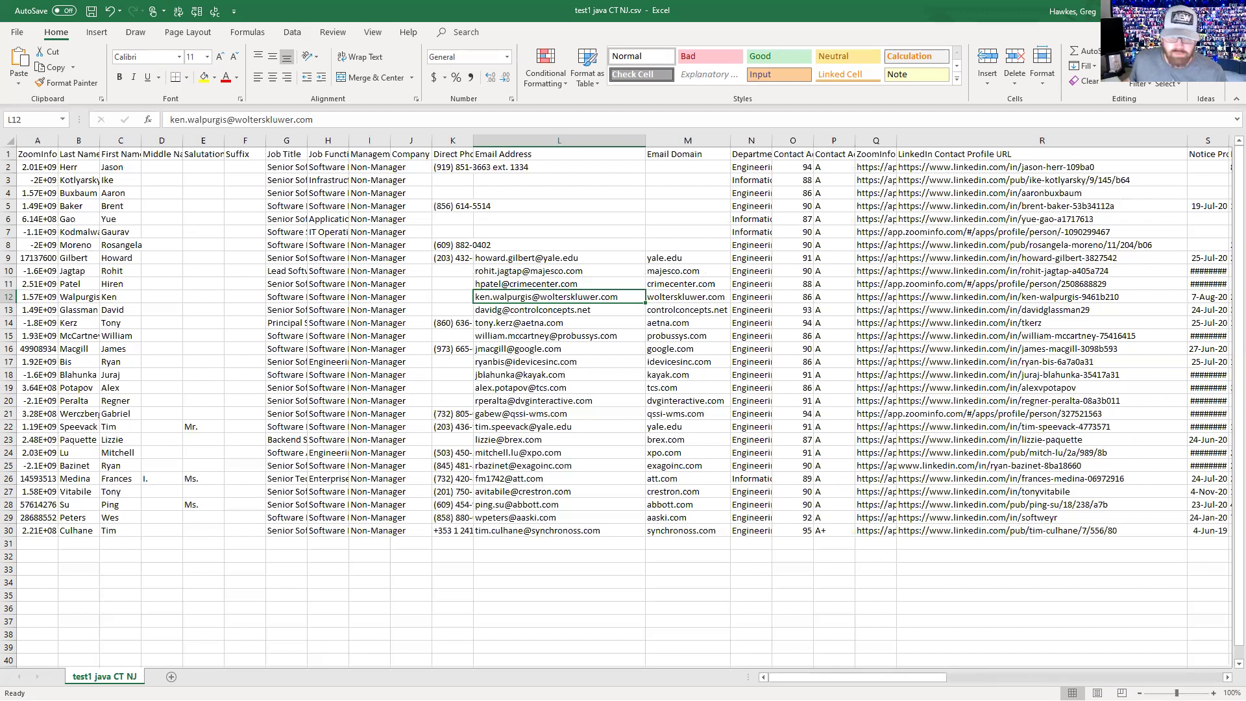
left_click(663, 271)
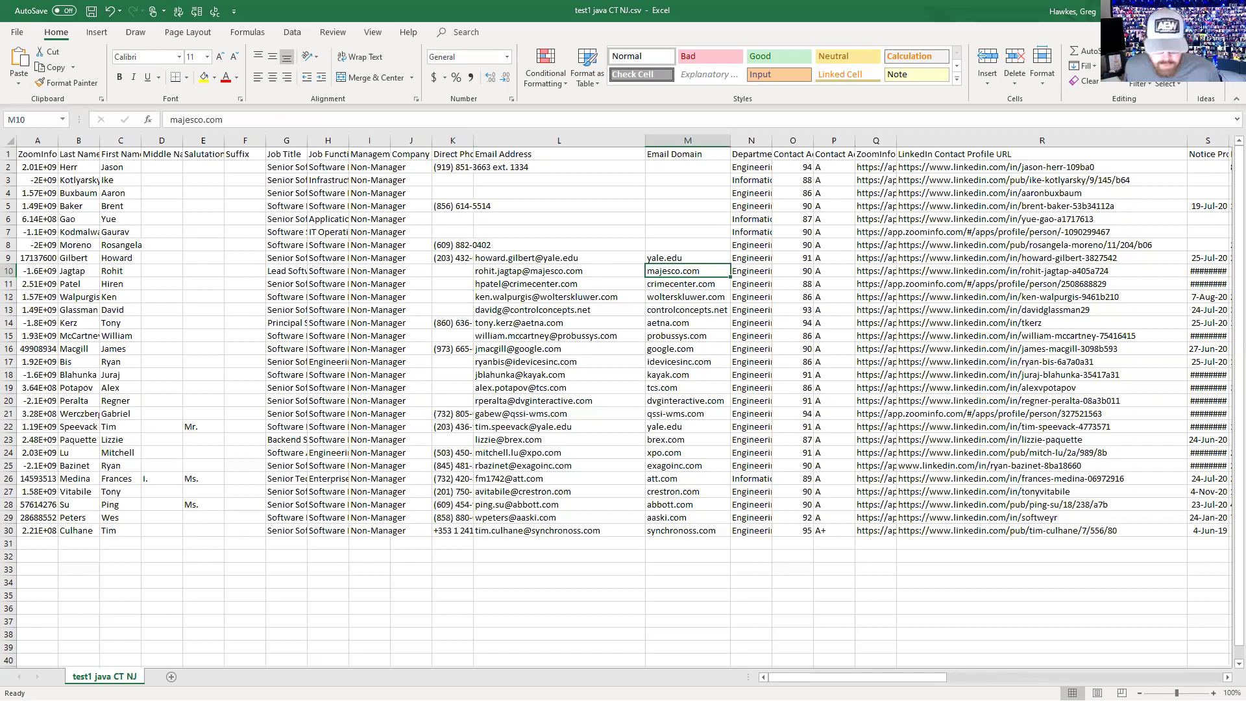
left_click_drag(893, 140, 1102, 140)
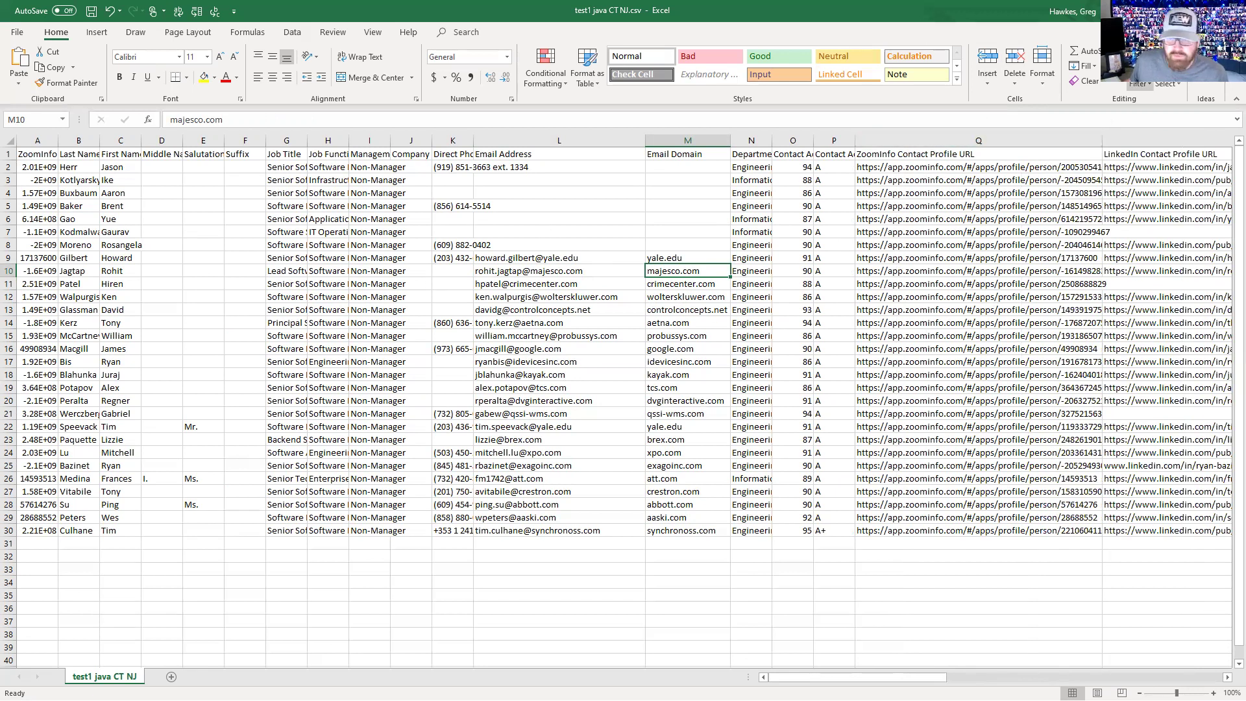
key("alt+Tab")
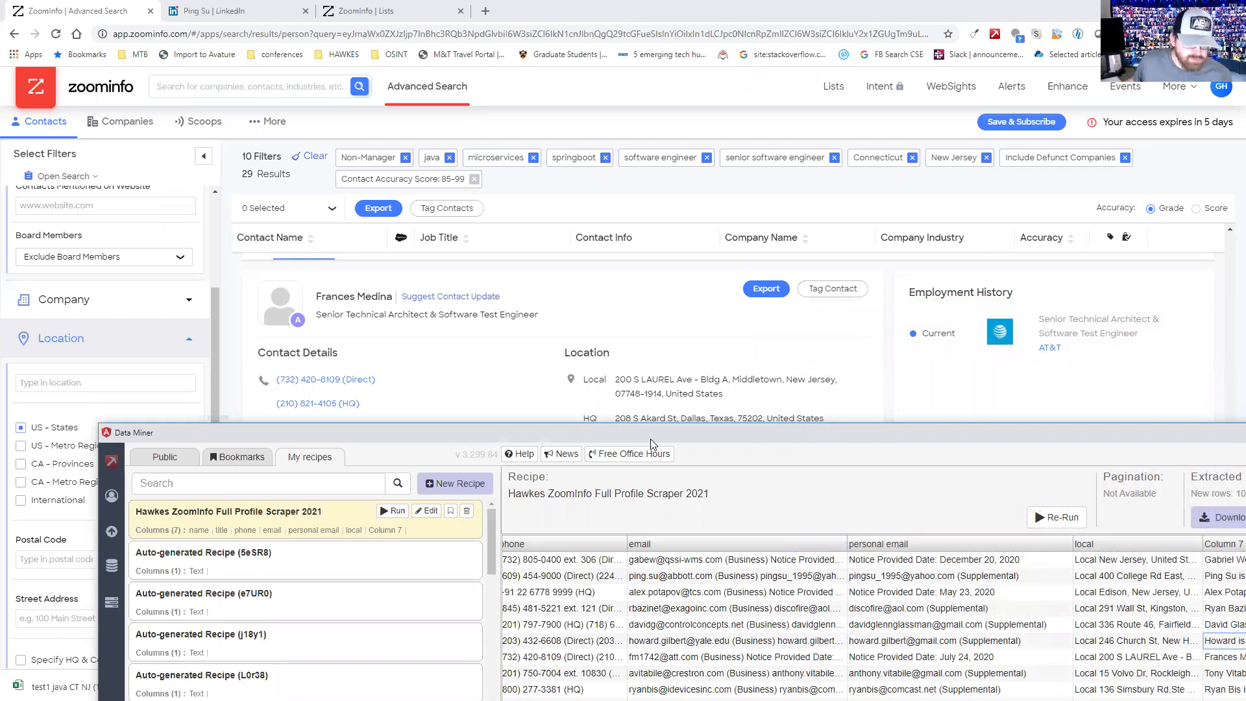
left_click_drag(652, 441, 1245, 264)
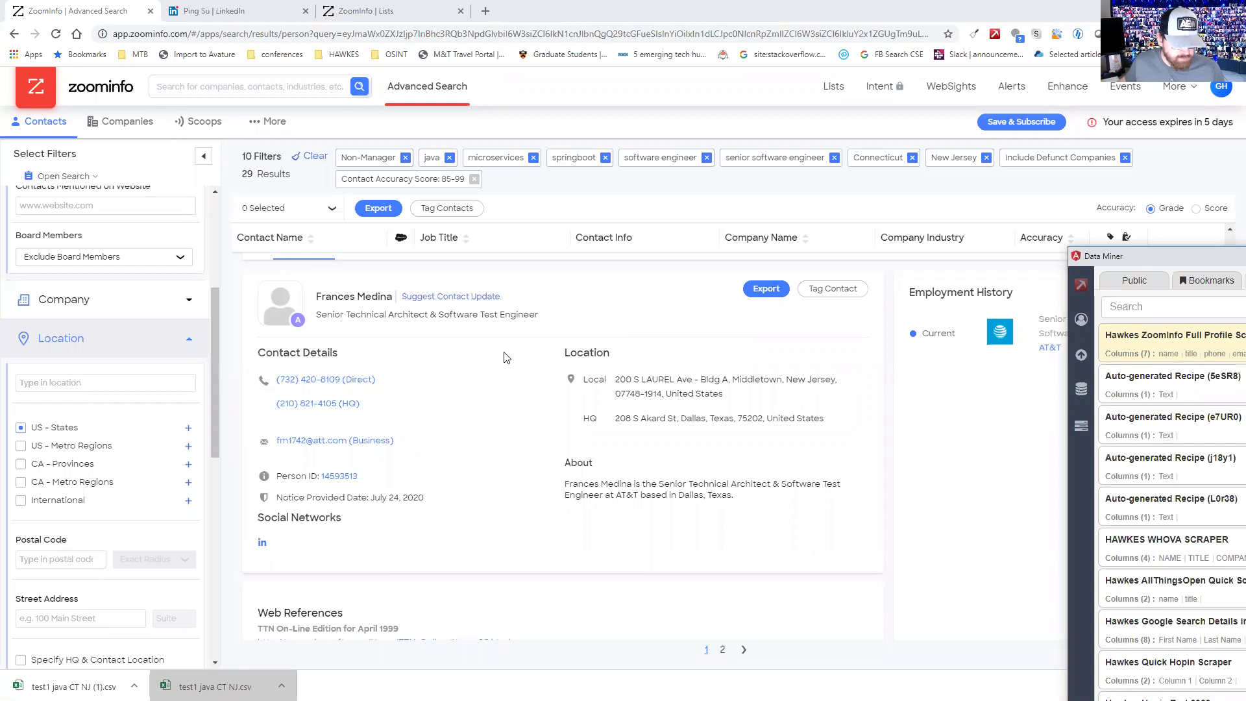
left_click(627, 321)
scroll(628, 330, "down", 3)
scroll(628, 328, "down", 10)
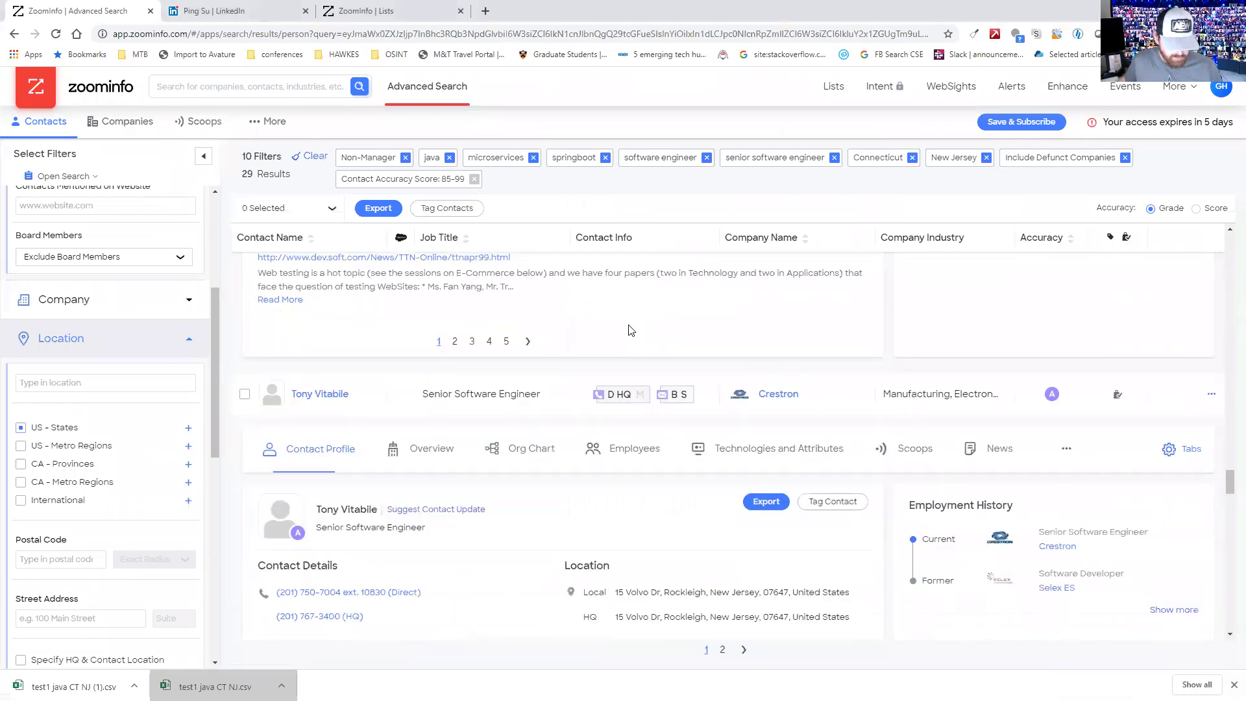
scroll(628, 324, "down", 15)
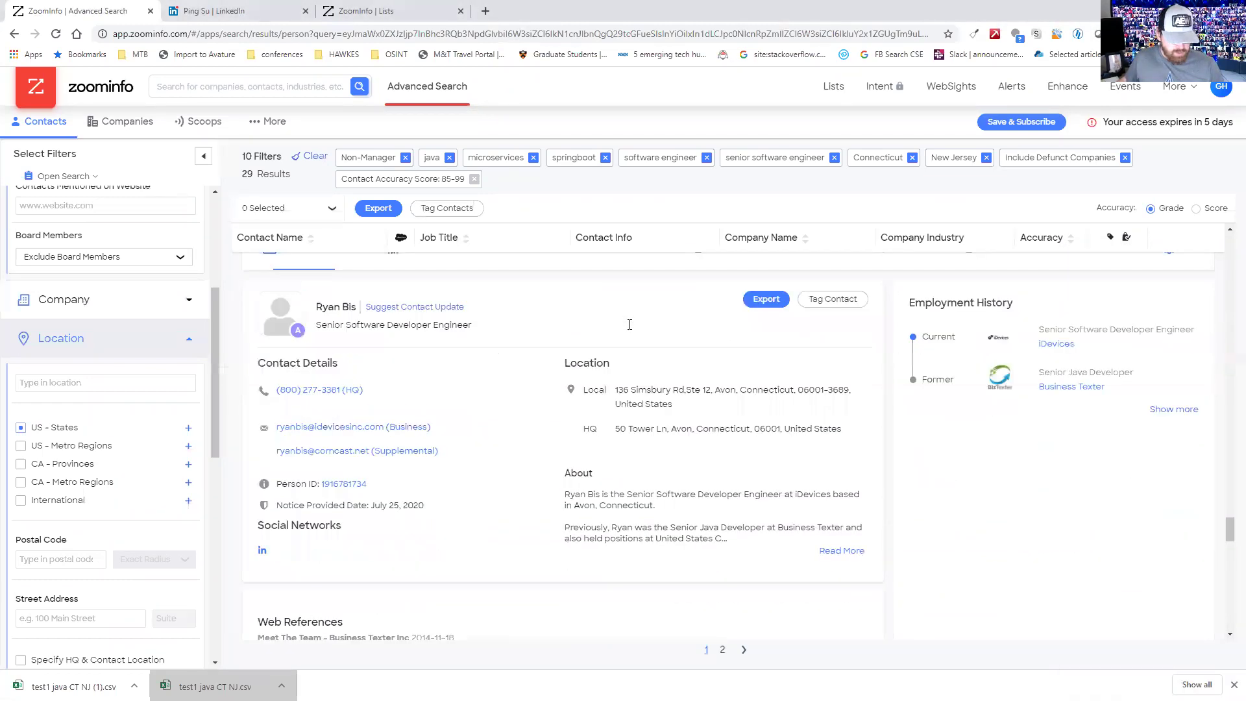
scroll(629, 325, "down", 15)
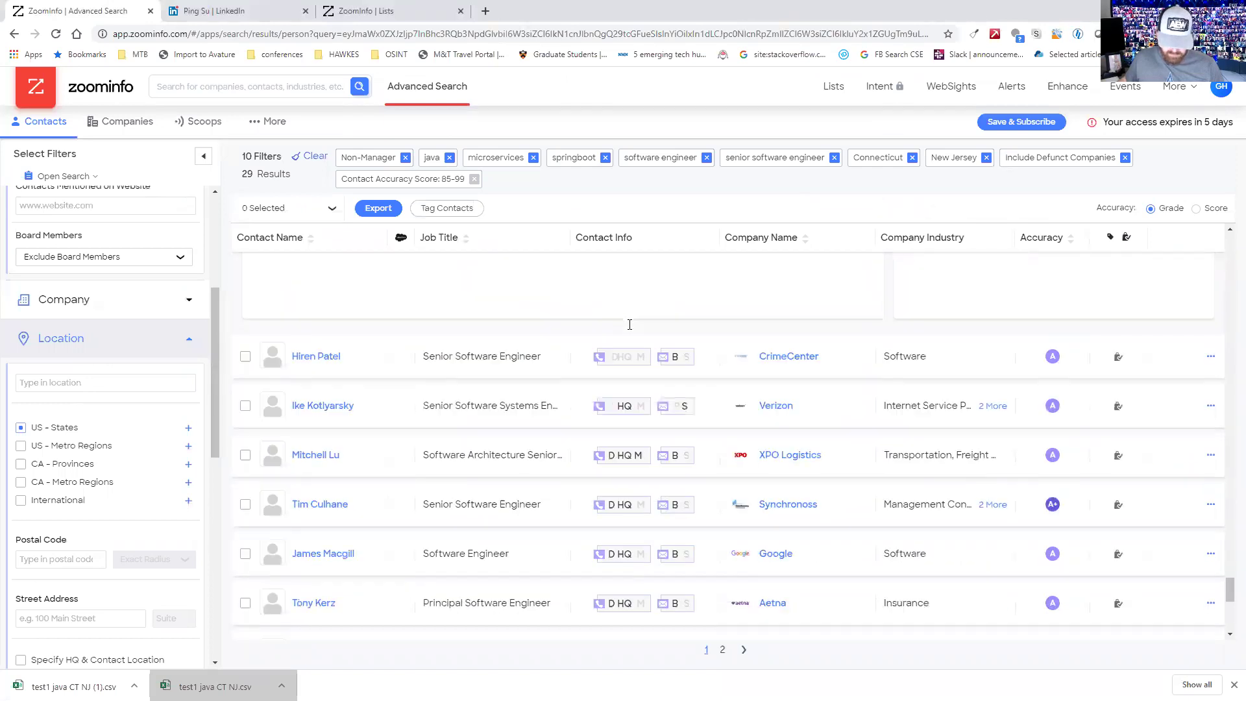
scroll(629, 325, "up", 20)
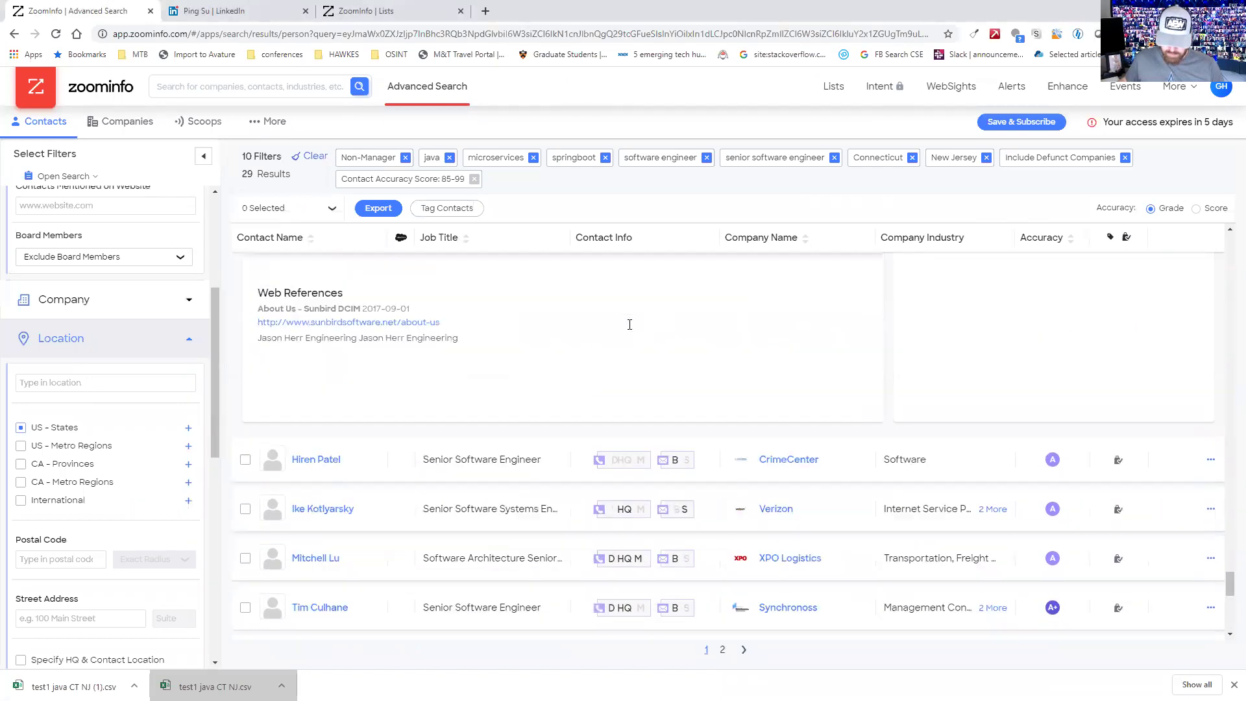
scroll(627, 310, "down", 10)
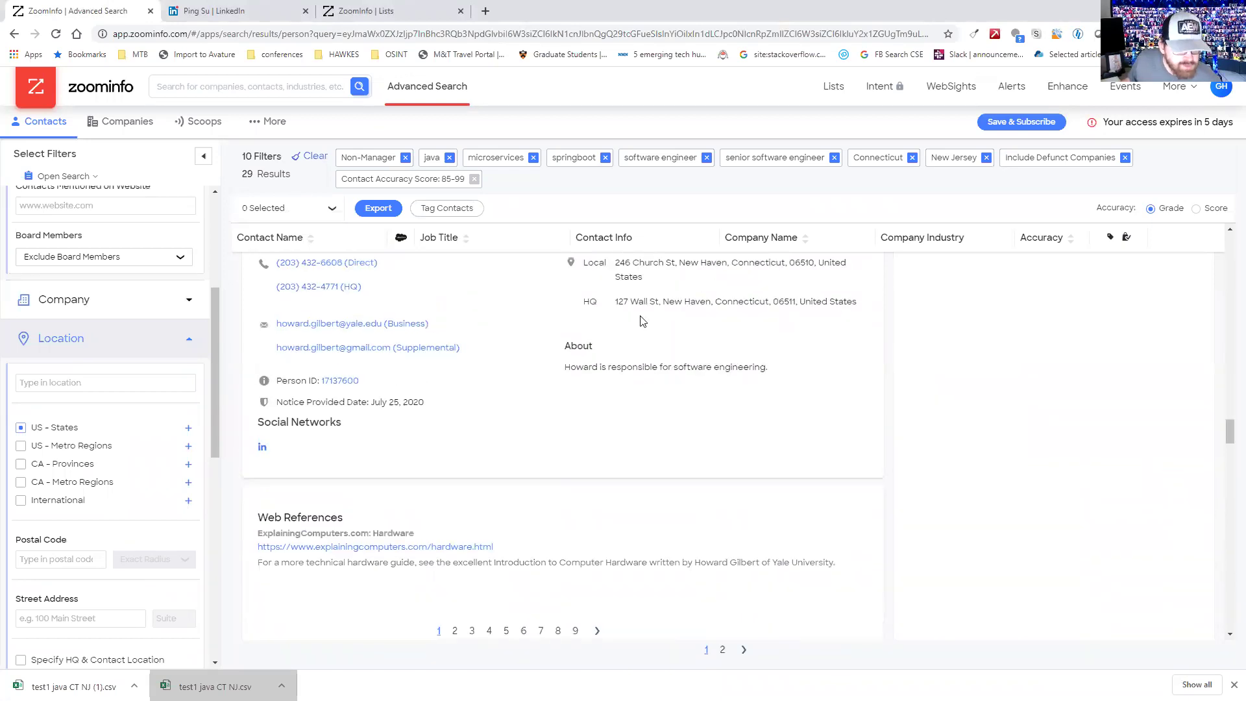
scroll(630, 318, "down", 9)
scroll(640, 321, "down", 8)
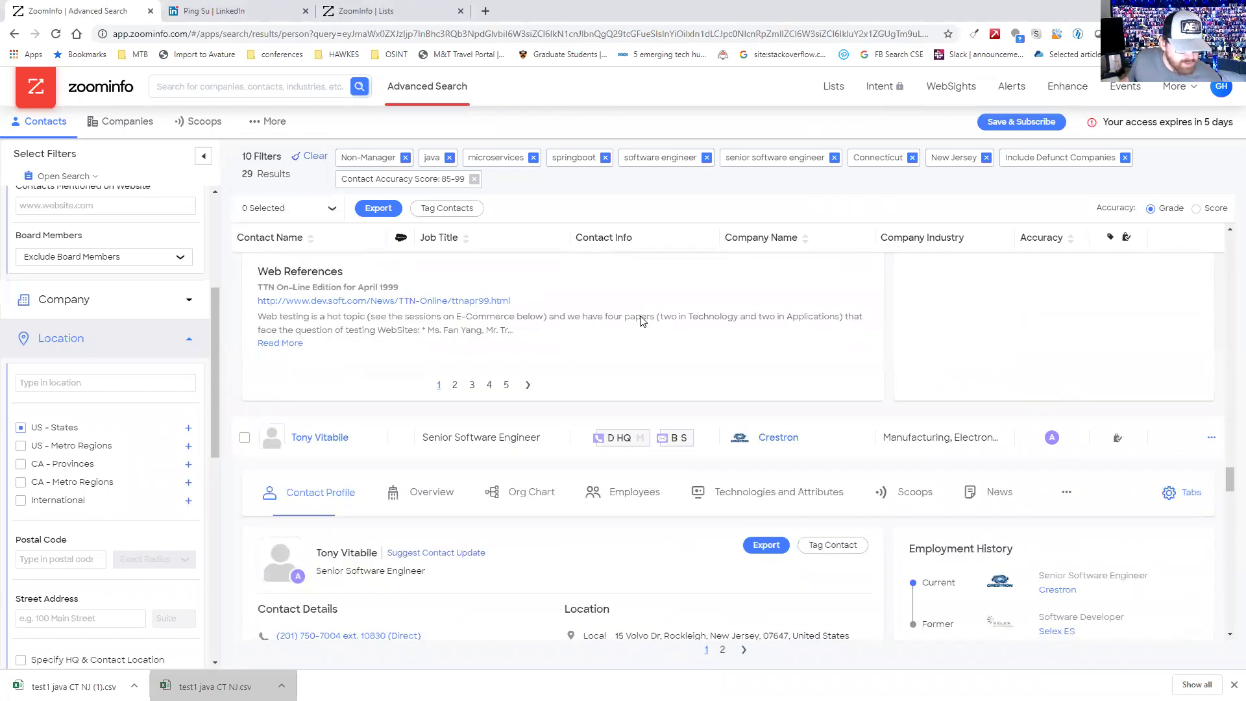
scroll(641, 322, "down", 6)
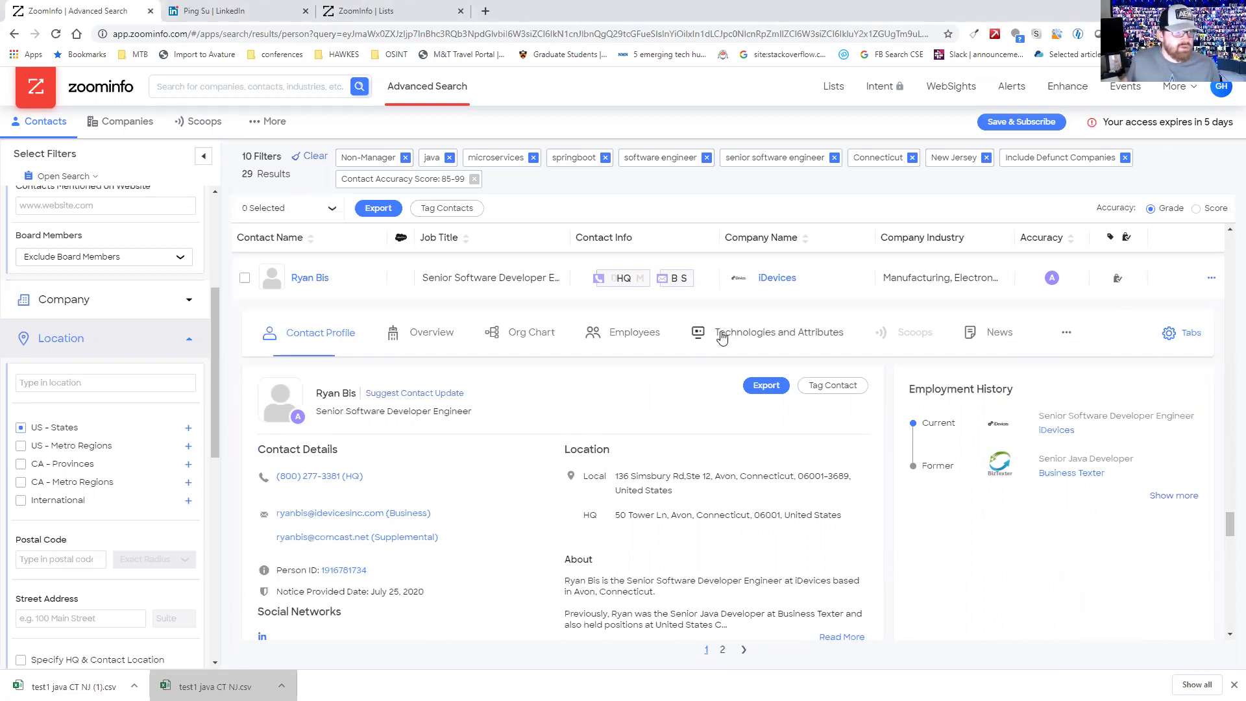
scroll(589, 291, "up", 4)
scroll(589, 291, "up", 20)
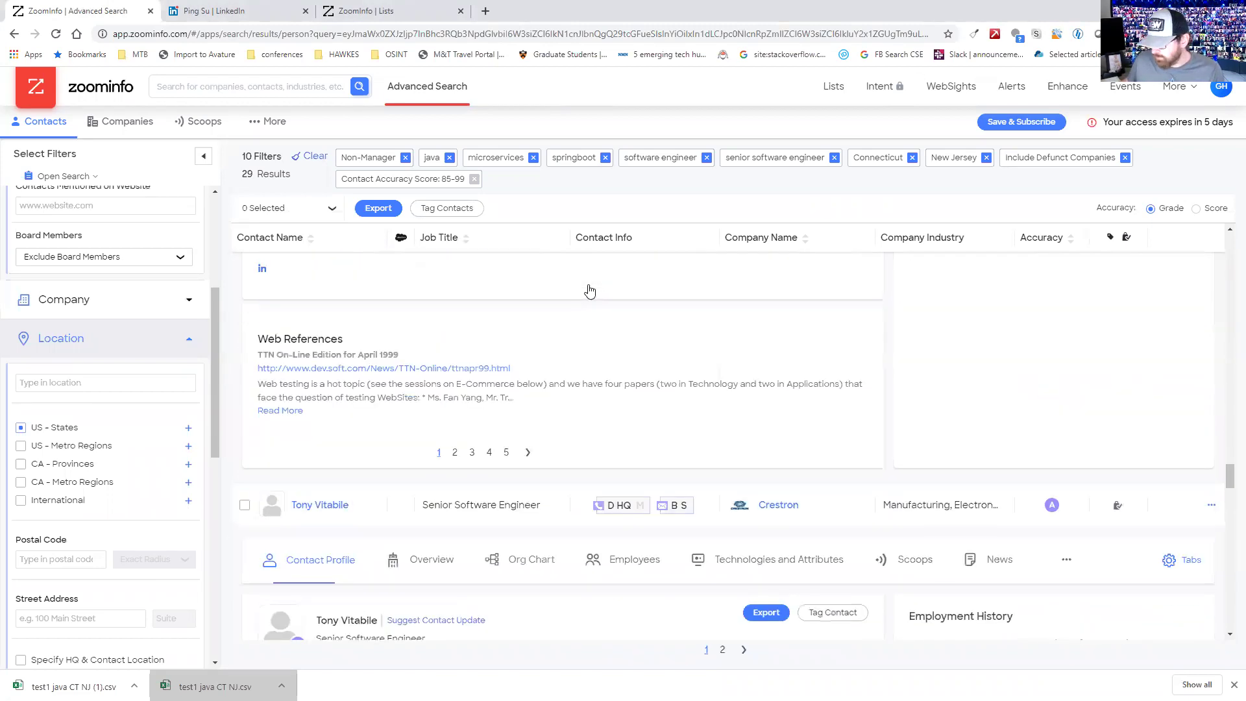
scroll(589, 291, "up", 2)
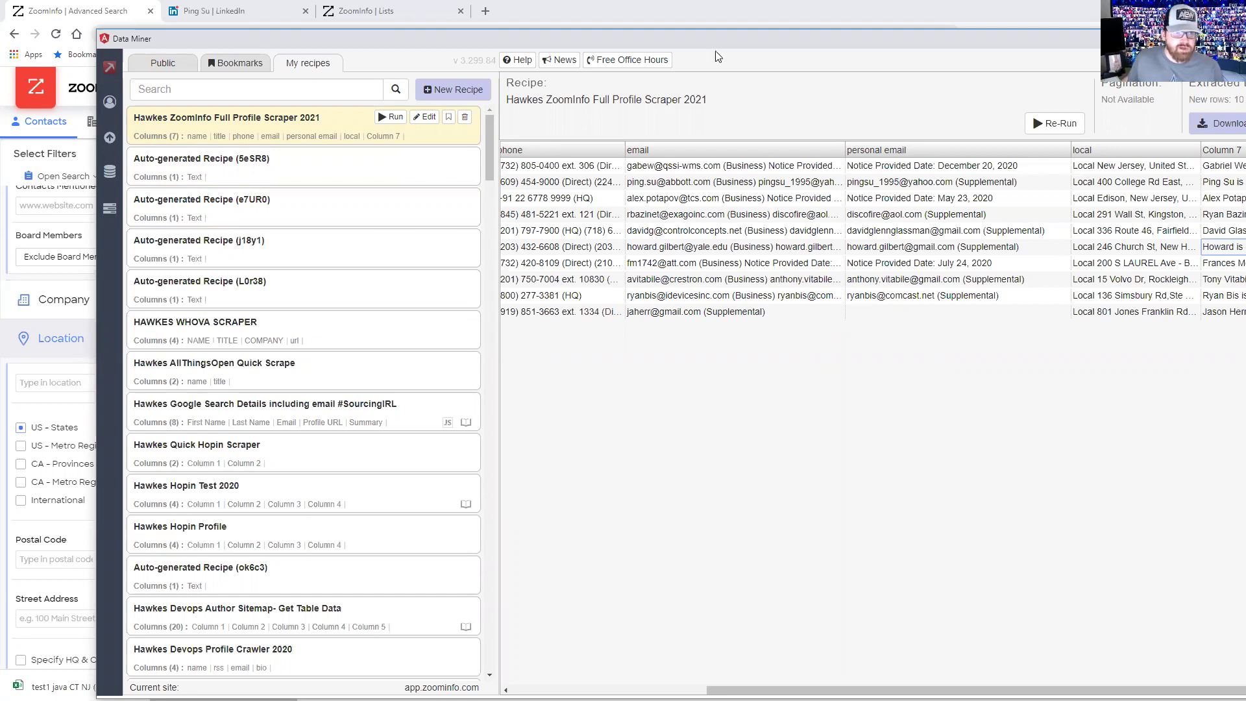
- Reposition the Data Miner window so the full 10-row results table and Download button show
left_click_drag(717, 45, 654, 28)
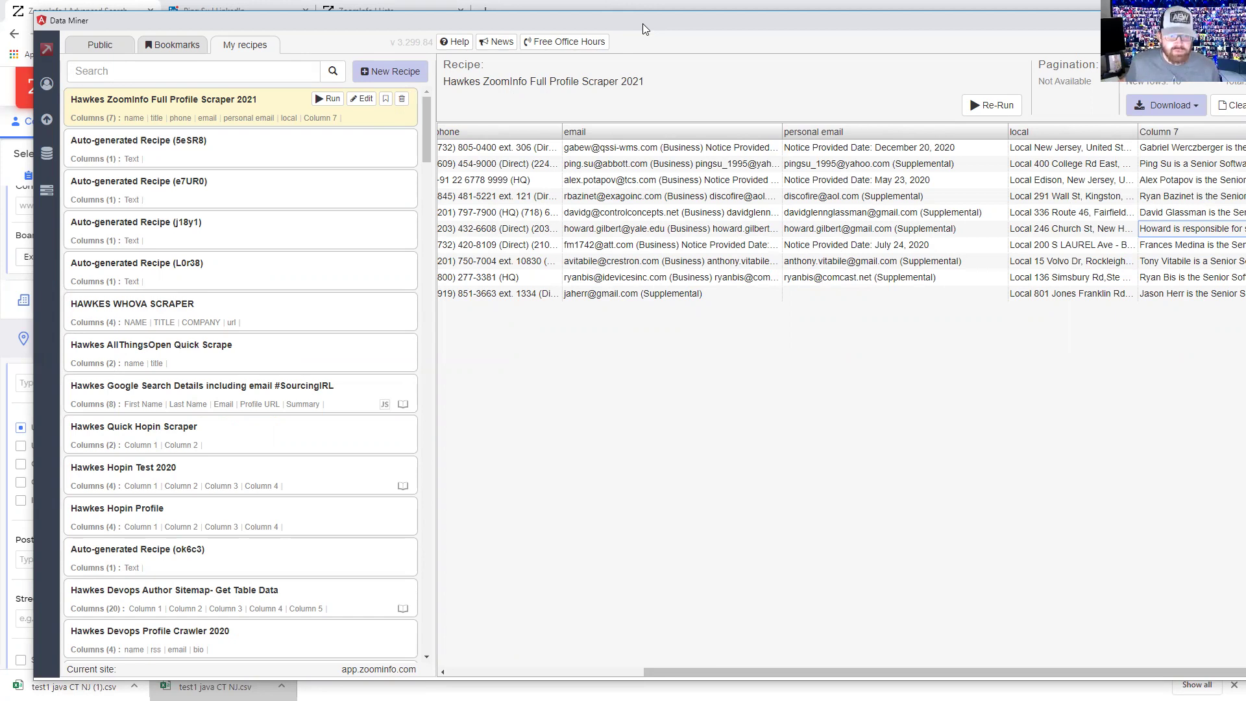
left_click_drag(642, 23, 602, 56)
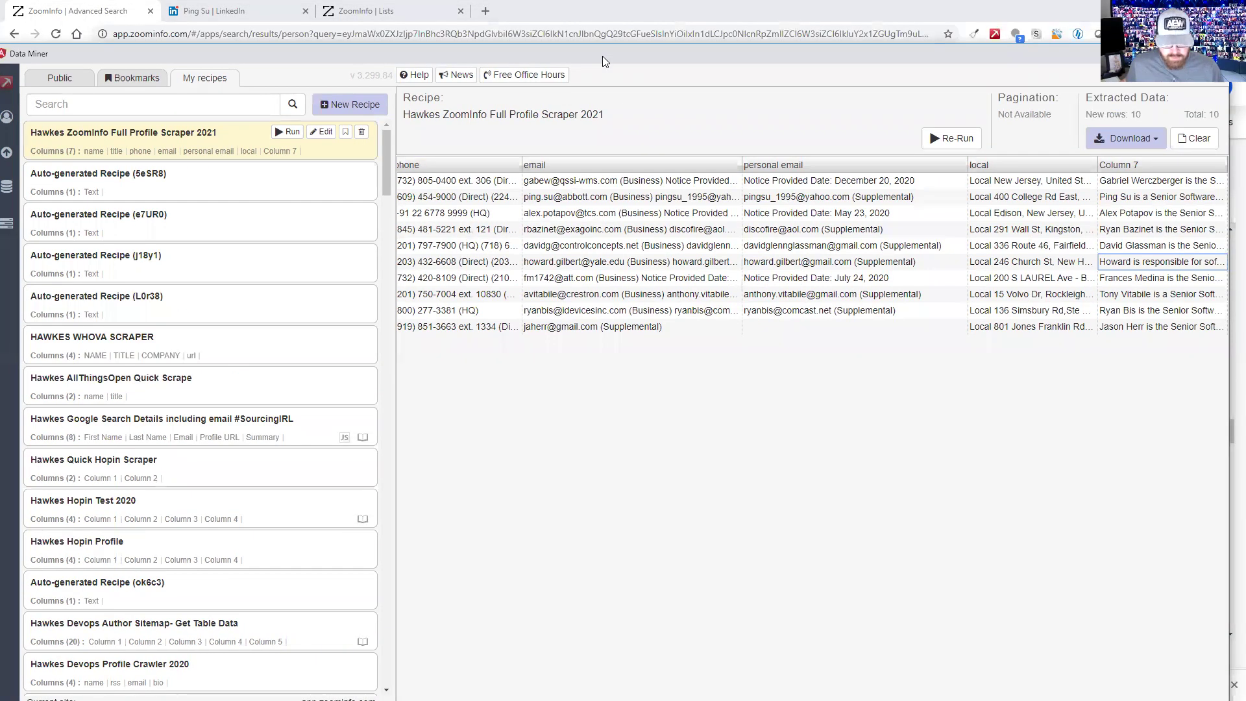